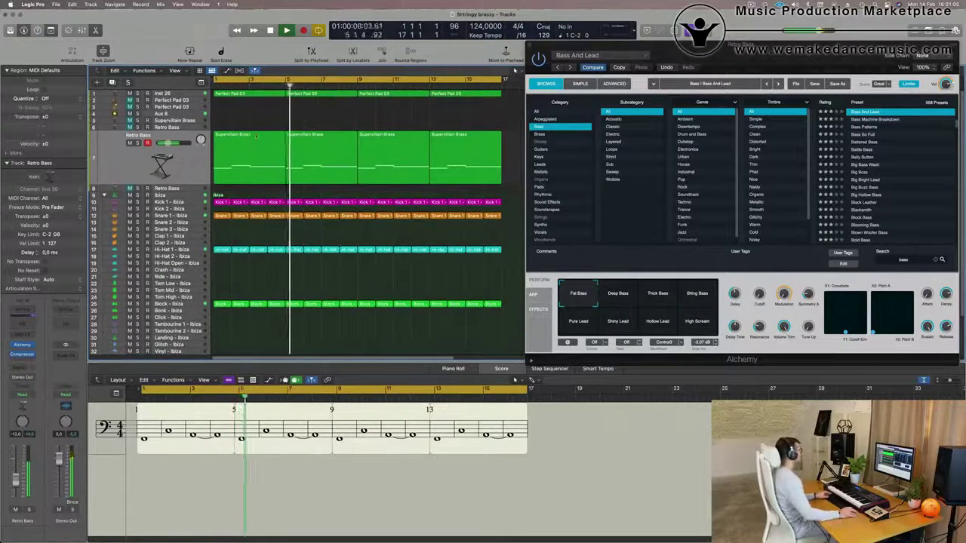
# - Solo the Retro Bass track 7 to hear it alone, and take it out of solo again
pyautogui.click(138, 165)
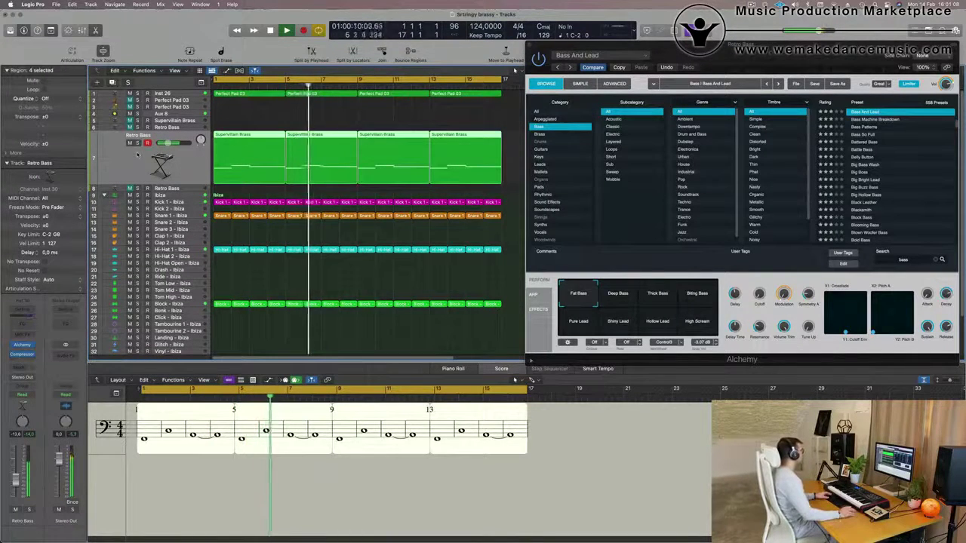
pyautogui.hotkey('ctrl', 's')
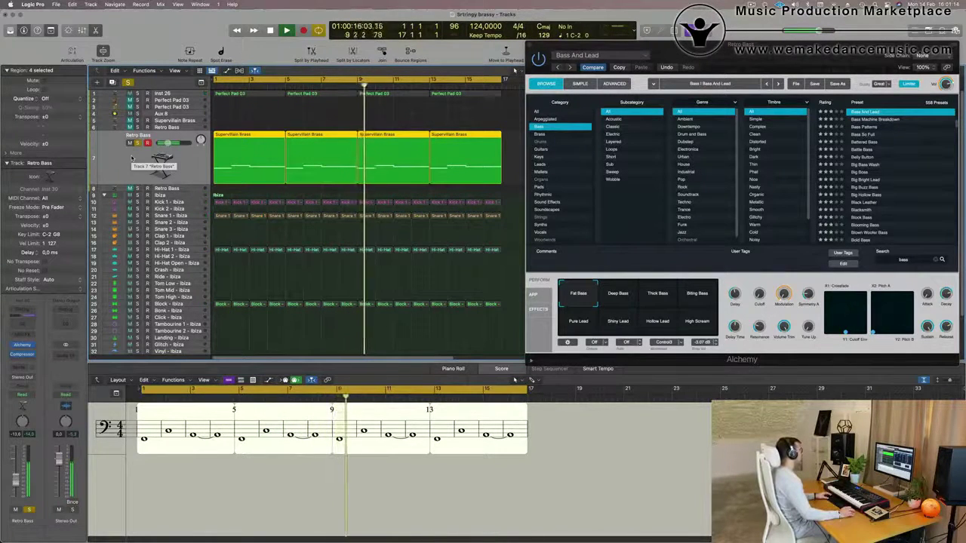
pyautogui.click(137, 144)
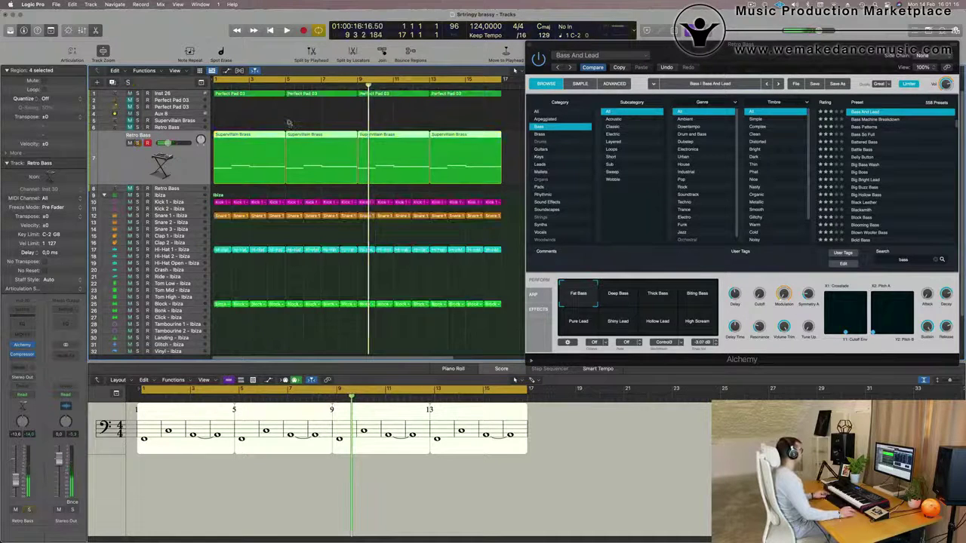
# - Select the Inst 26 pad track and play the arrangement from the start to hear it with the other parts
pyautogui.scroll(-3, 347, 113)
pyautogui.click(274, 94)
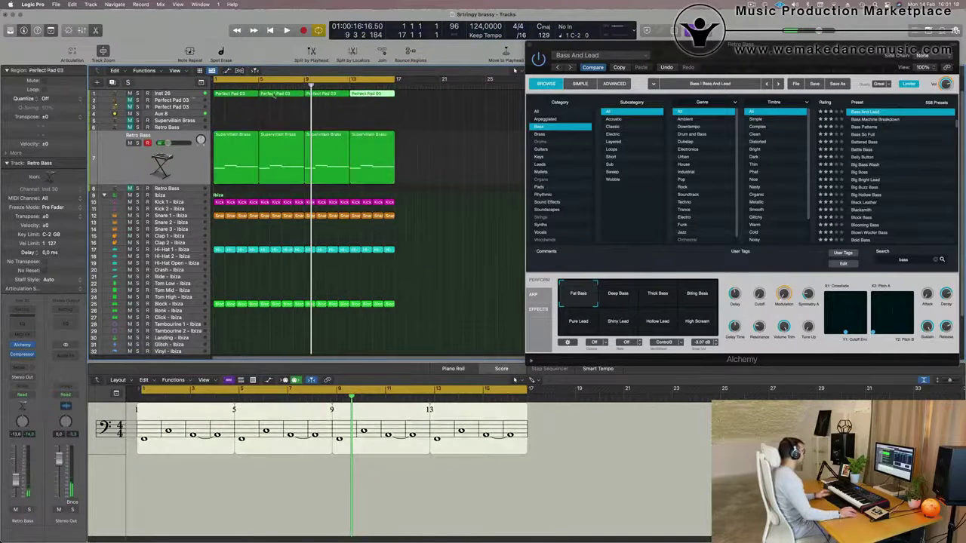
pyautogui.click(182, 94)
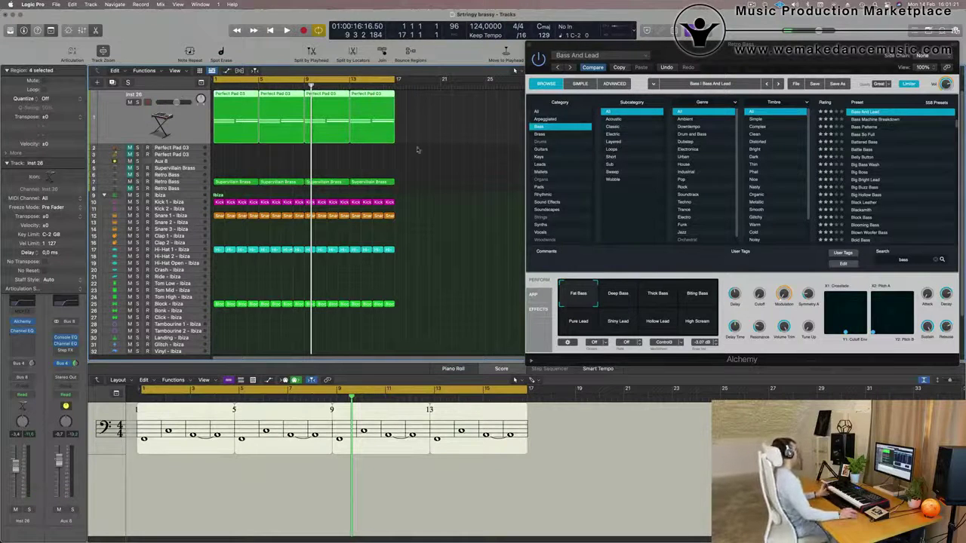
pyautogui.click(408, 144)
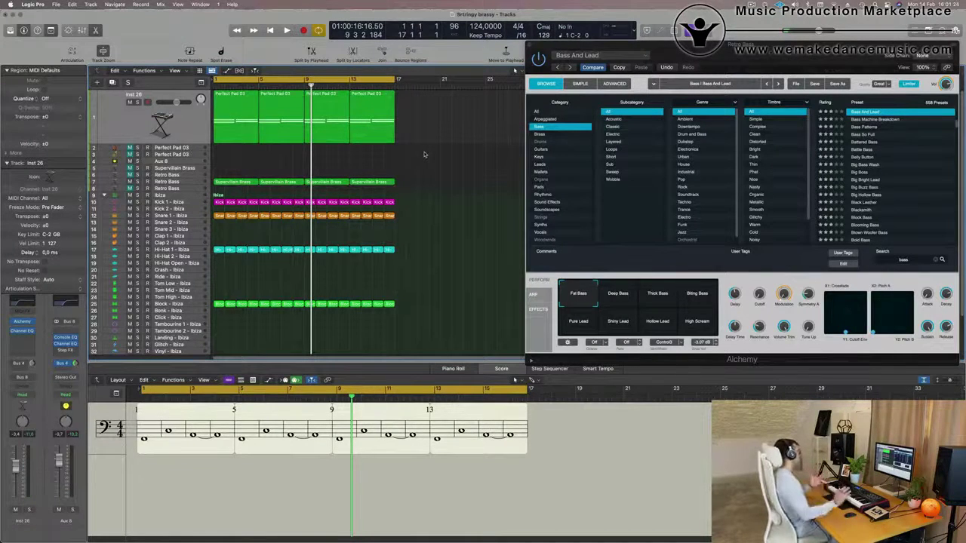
pyautogui.press('space')
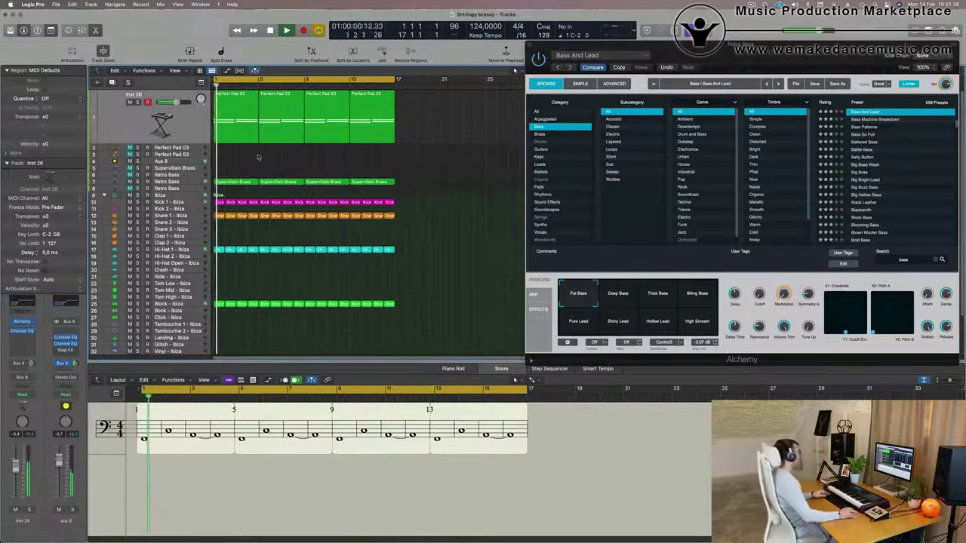
pyautogui.scroll(3, 257, 158)
pyautogui.scroll(3, 258, 158)
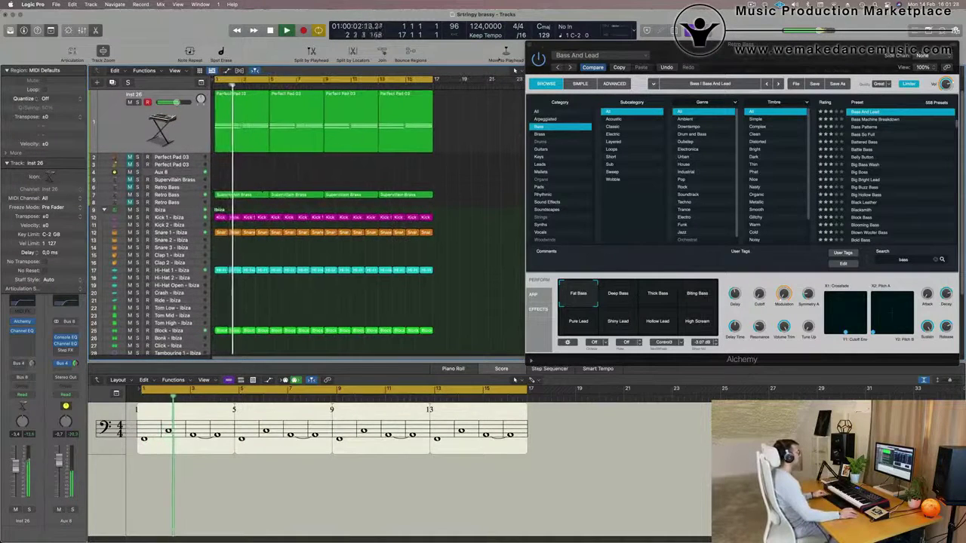
# - Examine the glide setting in the Advanced view of Retro Bass track 7's Alchemy synth while the song plays
pyautogui.press('v')
pyautogui.click(167, 195)
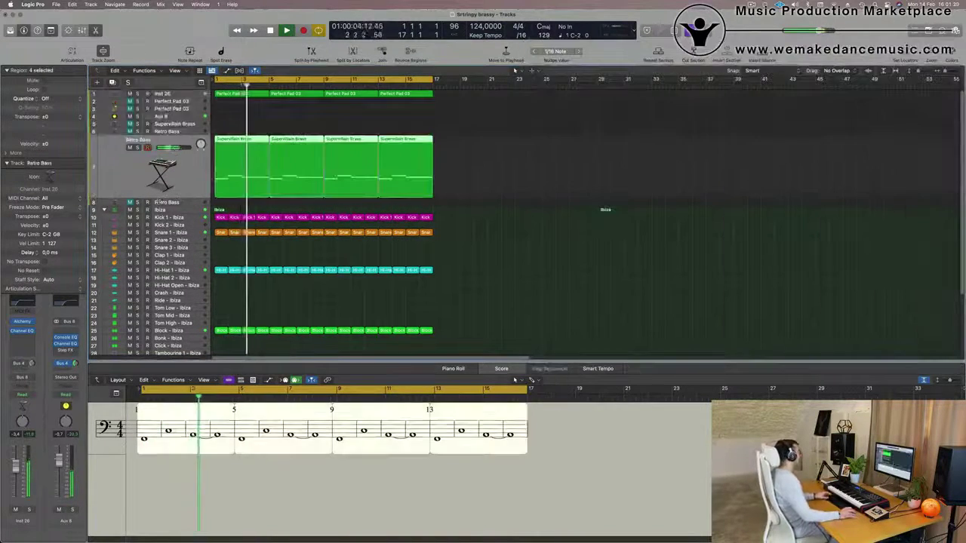
pyautogui.press('Return')
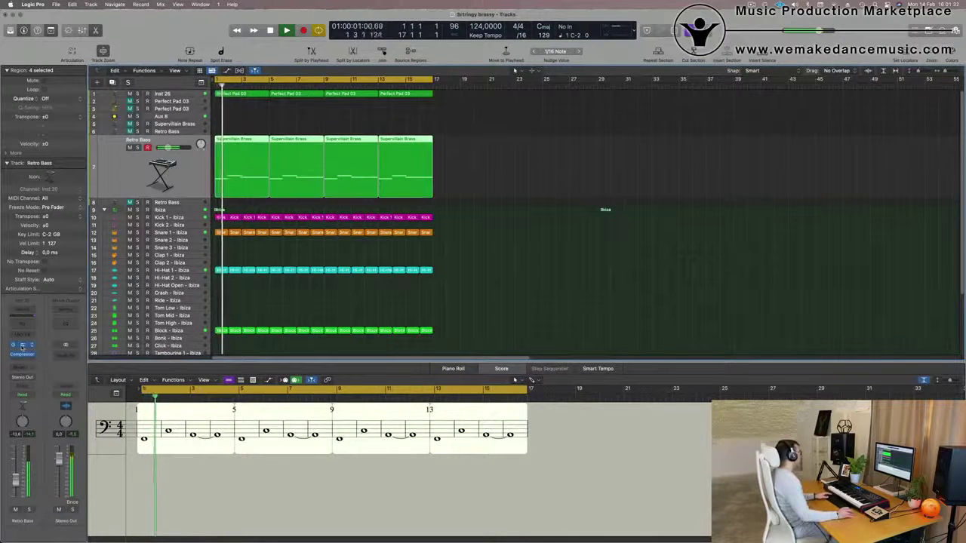
pyautogui.press('v')
pyautogui.moveTo(790, 57); pyautogui.dragTo(643, 50)
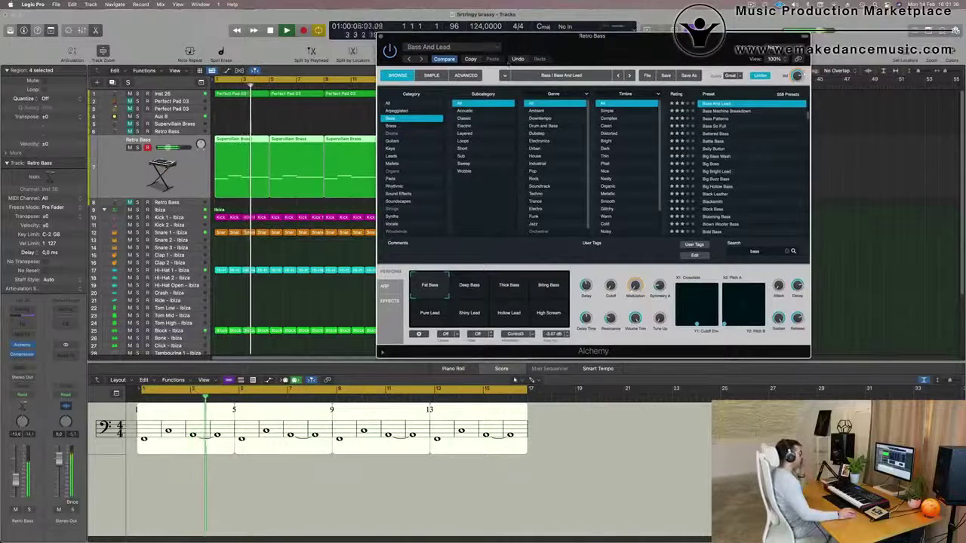
pyautogui.click(466, 76)
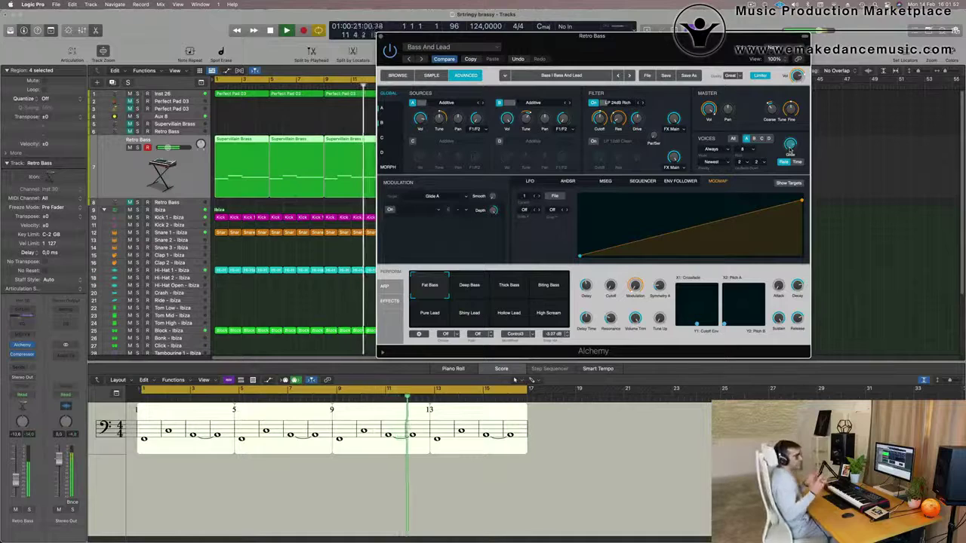
pyautogui.moveTo(664, 41); pyautogui.dragTo(571, 56)
pyautogui.click(287, 52)
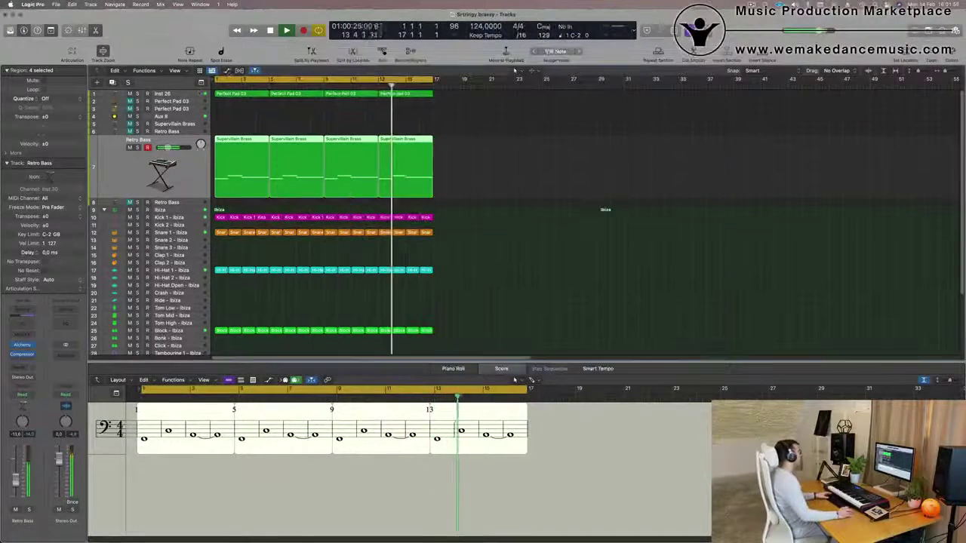
# - Check the Inst 26 pad track briefly in solo and lower its volume to about -10 dB against the full mix
pyautogui.click(163, 94)
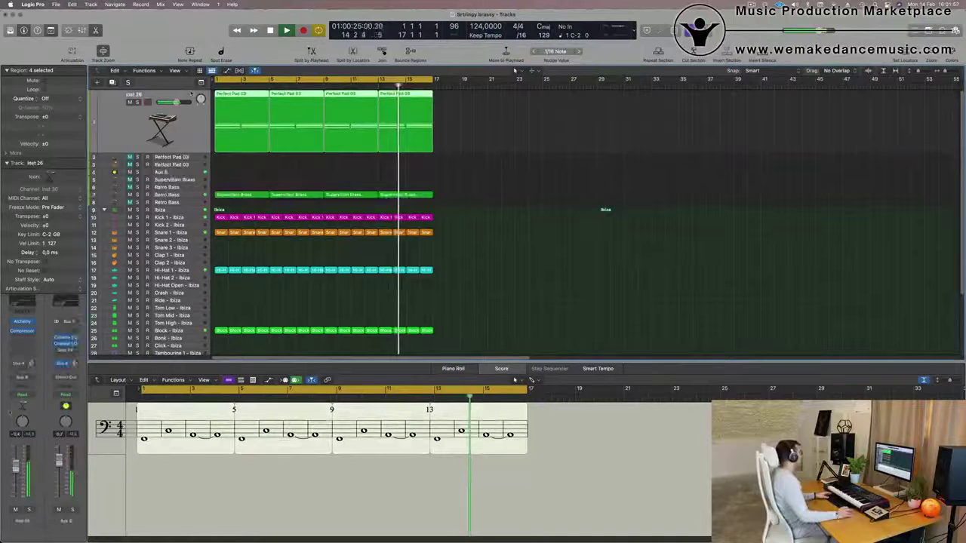
pyautogui.click(27, 510)
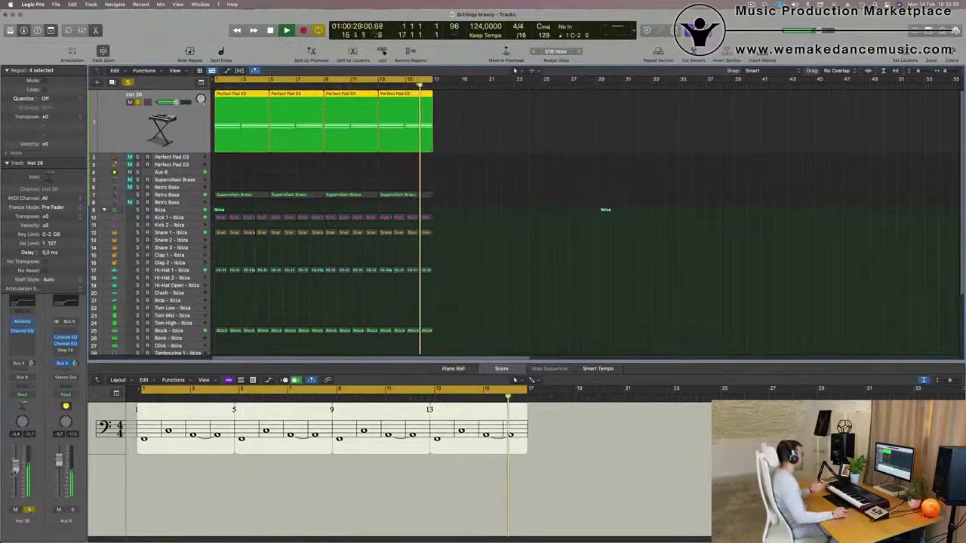
pyautogui.click(28, 510)
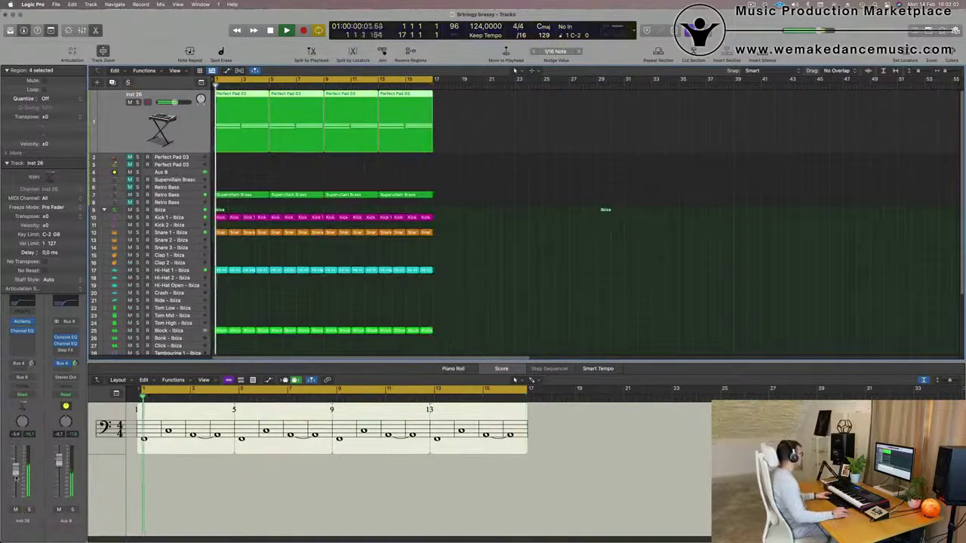
pyautogui.click(14, 364)
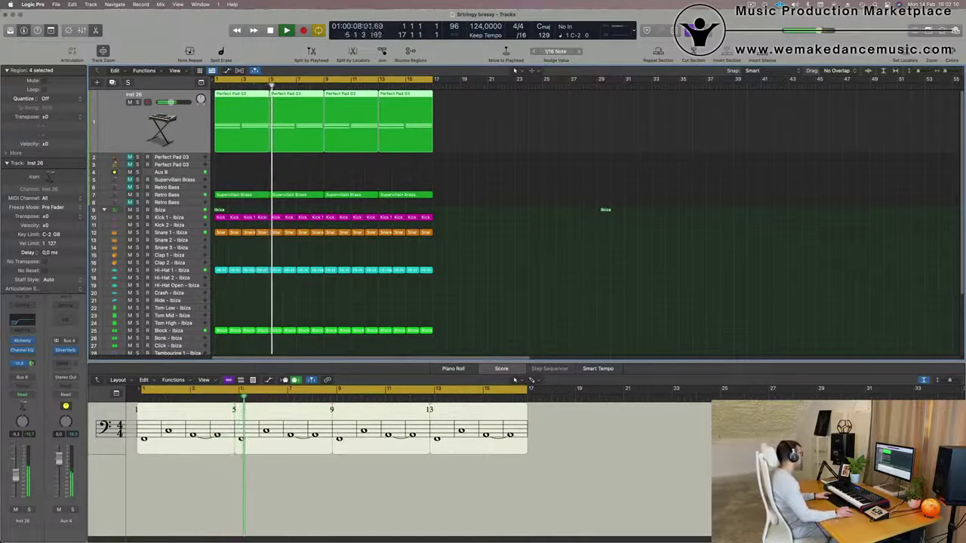
pyautogui.moveTo(17, 478); pyautogui.dragTo(17, 476)
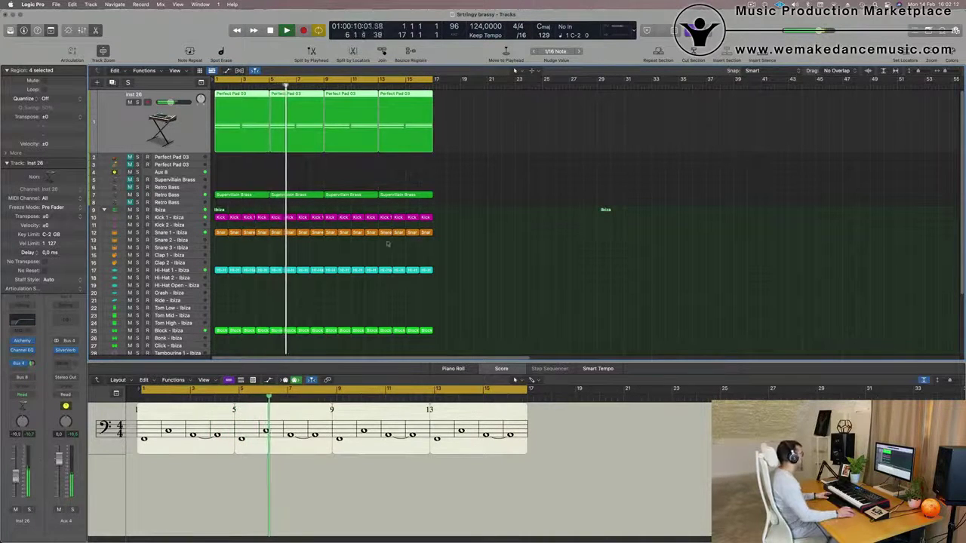
pyautogui.click(552, 175)
pyautogui.press('Return')
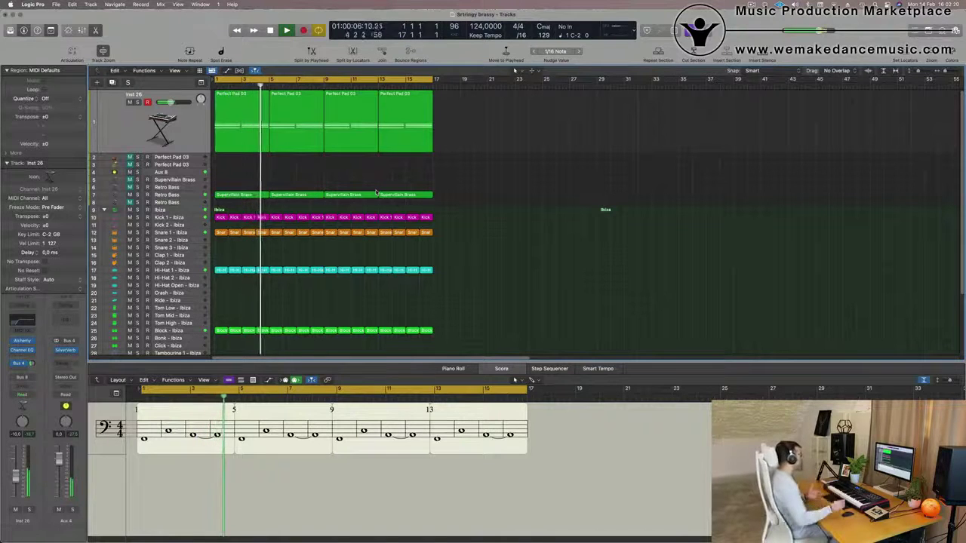
# - Select the muted, empty Retro Bass track 6 and restart playback from bar 1
pyautogui.click(178, 180)
pyautogui.click(181, 189)
pyautogui.press('Return')
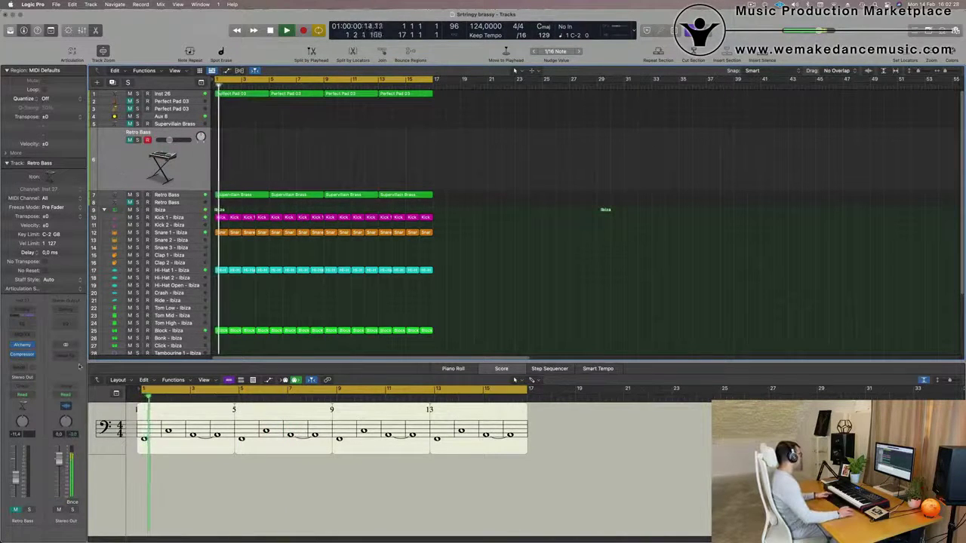
pyautogui.click(22, 345)
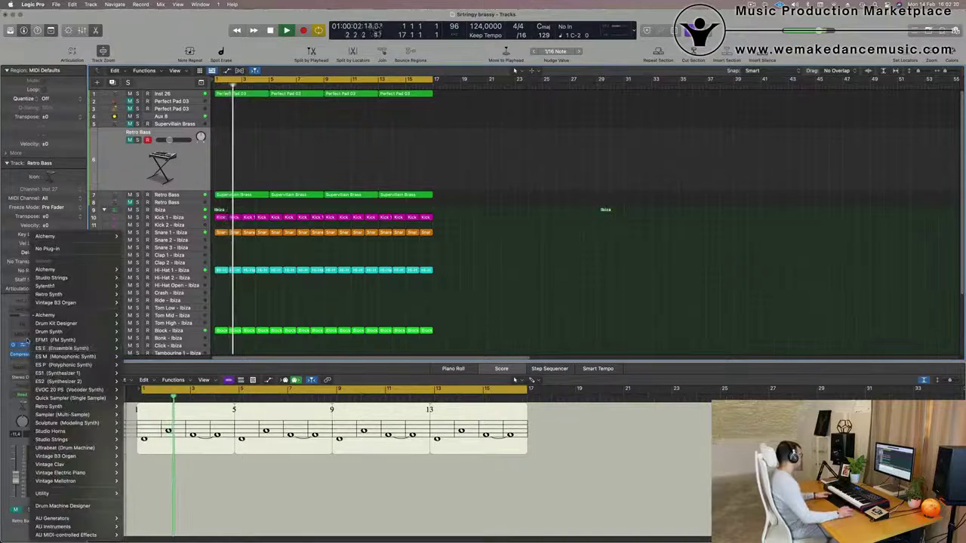
pyautogui.click(27, 346)
pyautogui.click(28, 345)
pyautogui.click(32, 349)
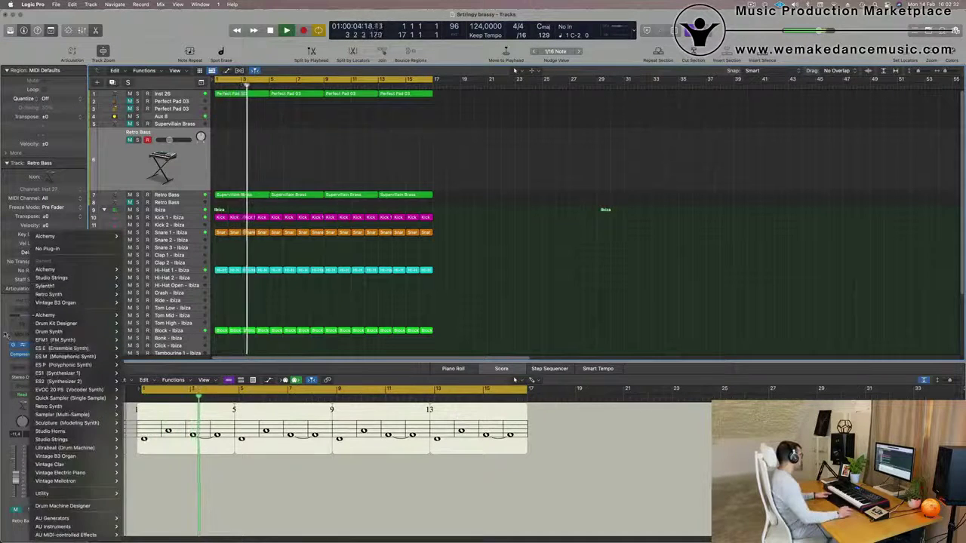
pyautogui.click(24, 305)
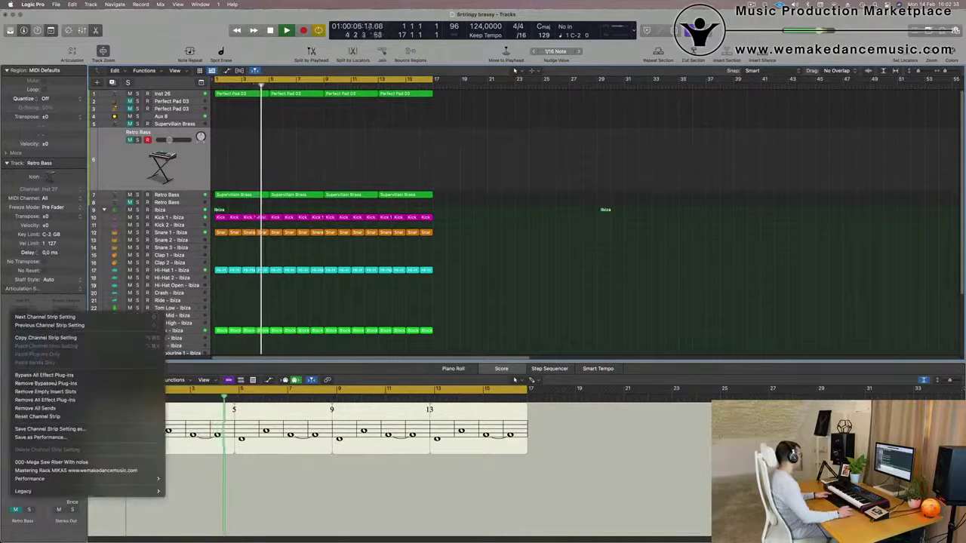
pyautogui.click(17, 317)
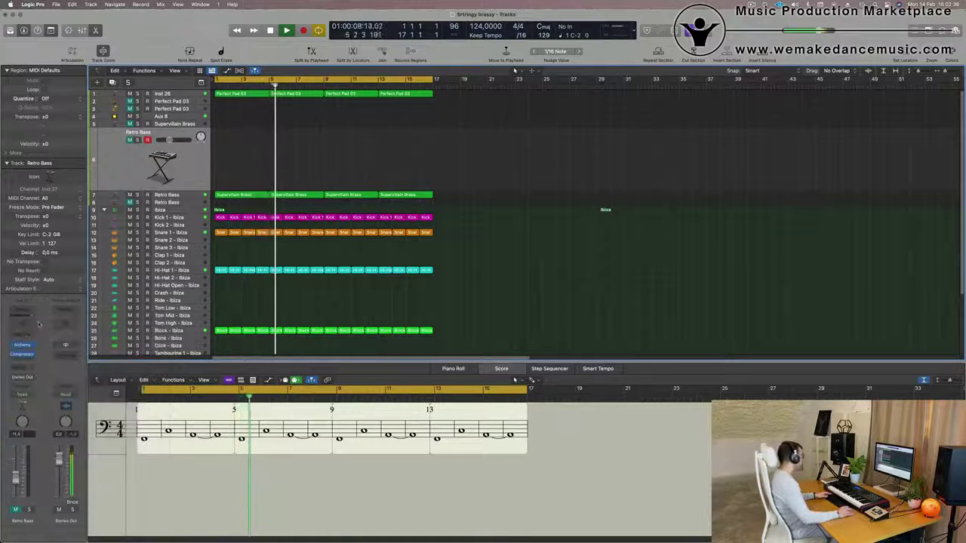
# - Insert the Arpeggiator MIDI effect on Retro Bass track 6 and move its window clear of the regions
pyautogui.click(29, 335)
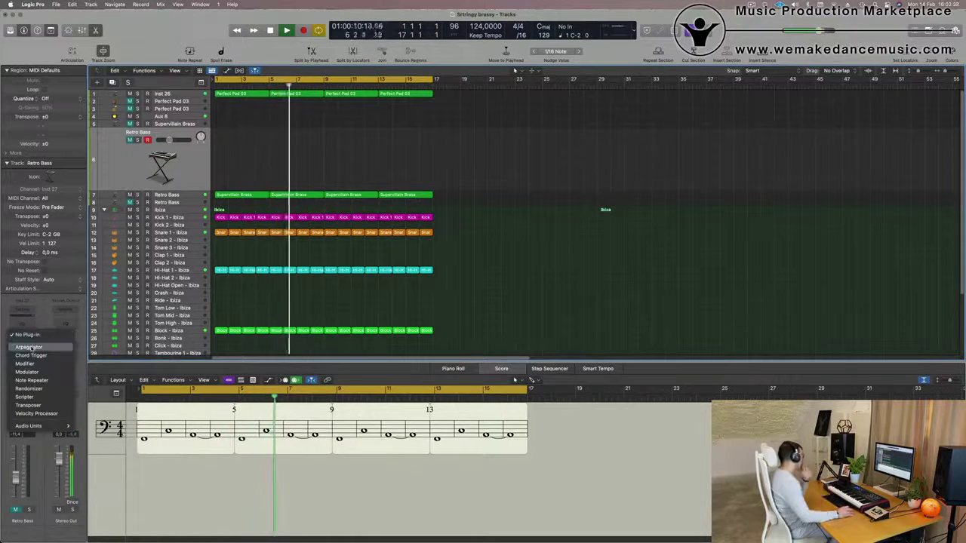
pyautogui.click(29, 347)
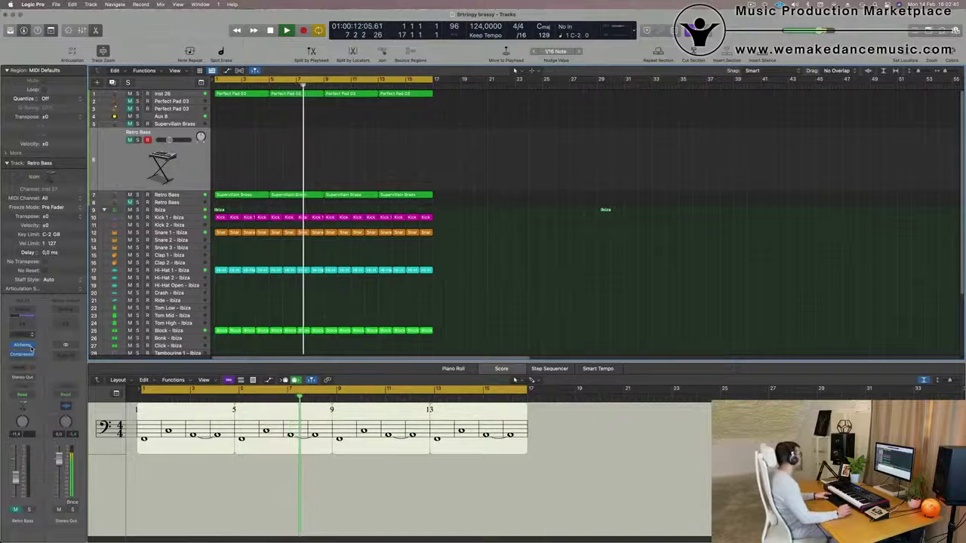
pyautogui.moveTo(399, 105); pyautogui.dragTo(653, 118)
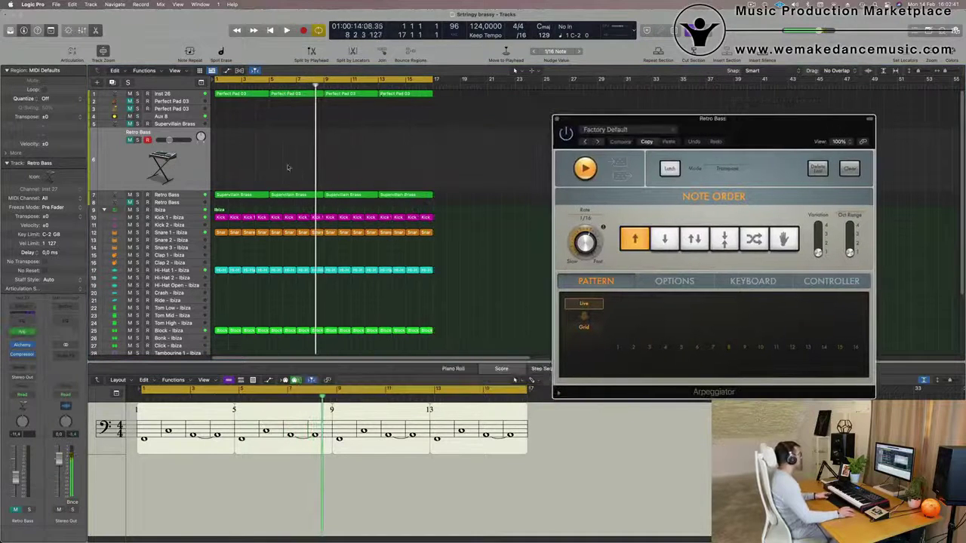
# - Copy the first Supervillain Brass region from track 7 to track 6 and duplicate its three notes an octave higher
pyautogui.moveTo(244, 195); pyautogui.dragTo(239, 158)
pyautogui.doubleClick(255, 133)
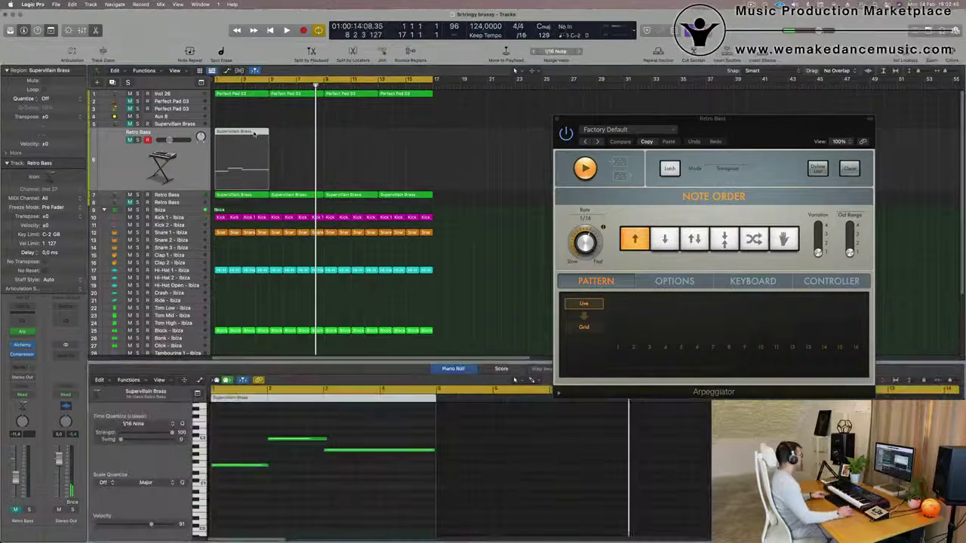
pyautogui.scroll(3, 302, 500)
pyautogui.scroll(-3, 302, 500)
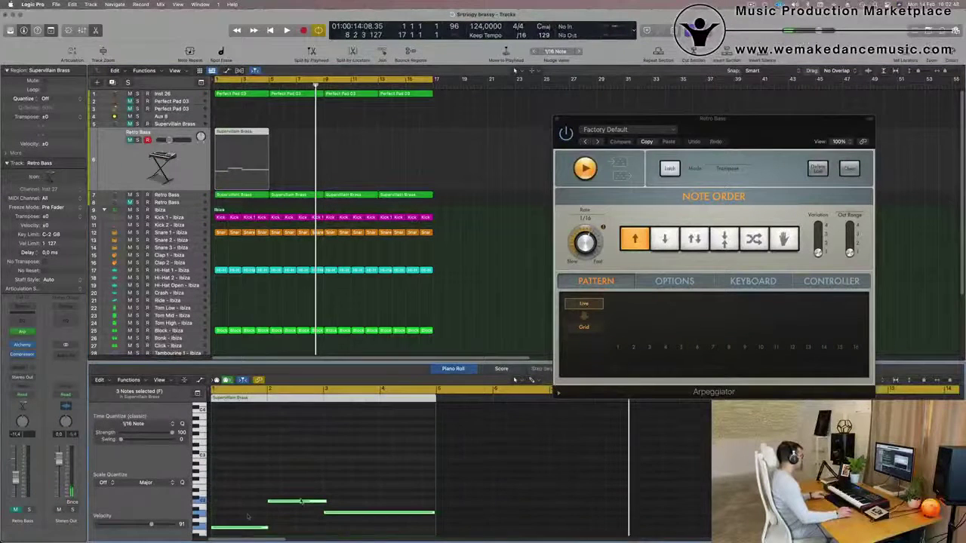
pyautogui.moveTo(243, 530); pyautogui.dragTo(246, 491)
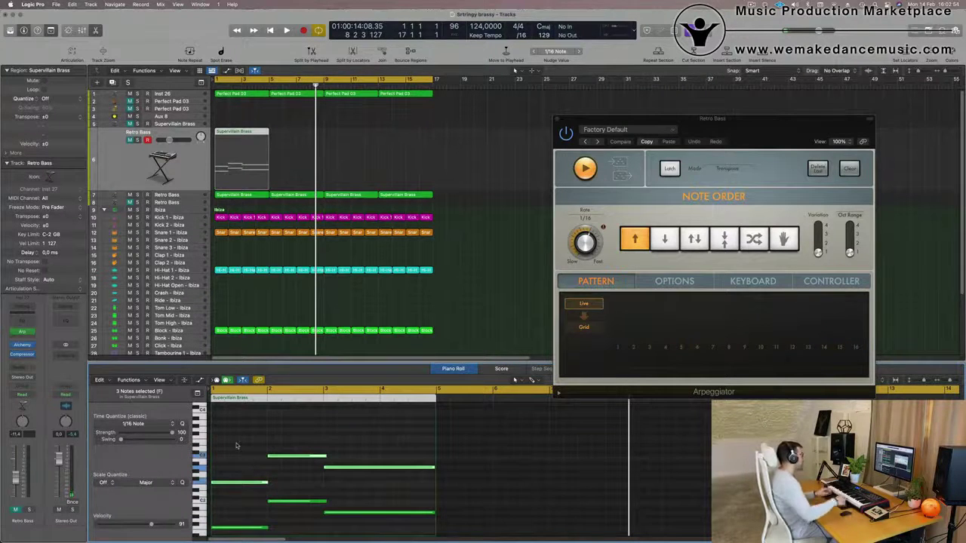
# - Unmute Retro Bass track 6 and set its volume to -12.0 dB while playing the arpeggiated region, and close the Arpeggiator window
pyautogui.click(304, 157)
pyautogui.click(250, 163)
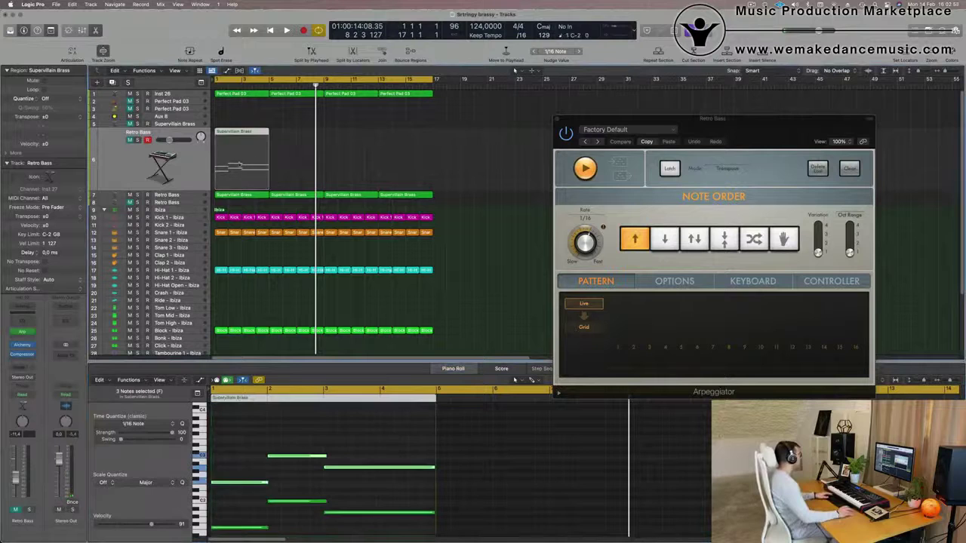
pyautogui.press('space')
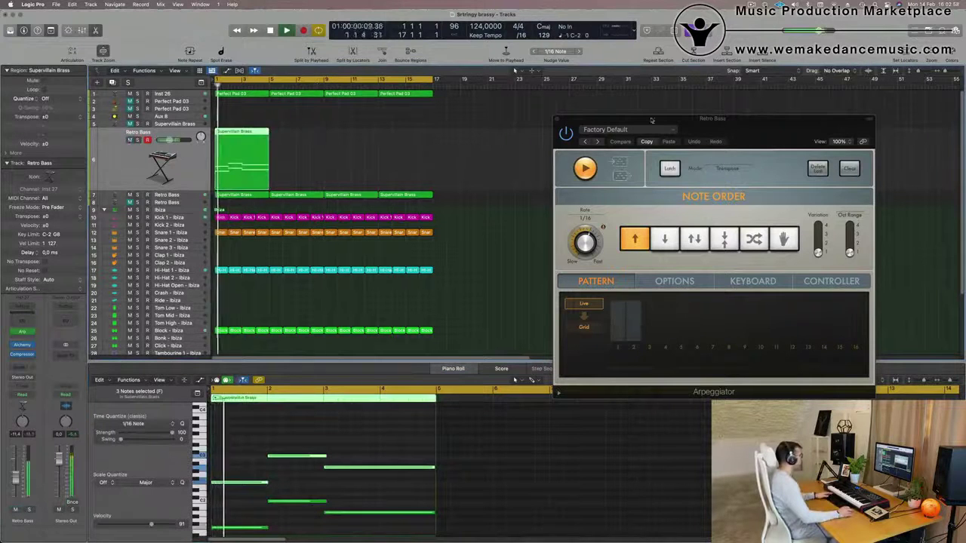
pyautogui.moveTo(736, 129); pyautogui.dragTo(645, 115)
pyautogui.press('space')
pyautogui.click(16, 475)
pyautogui.press('space')
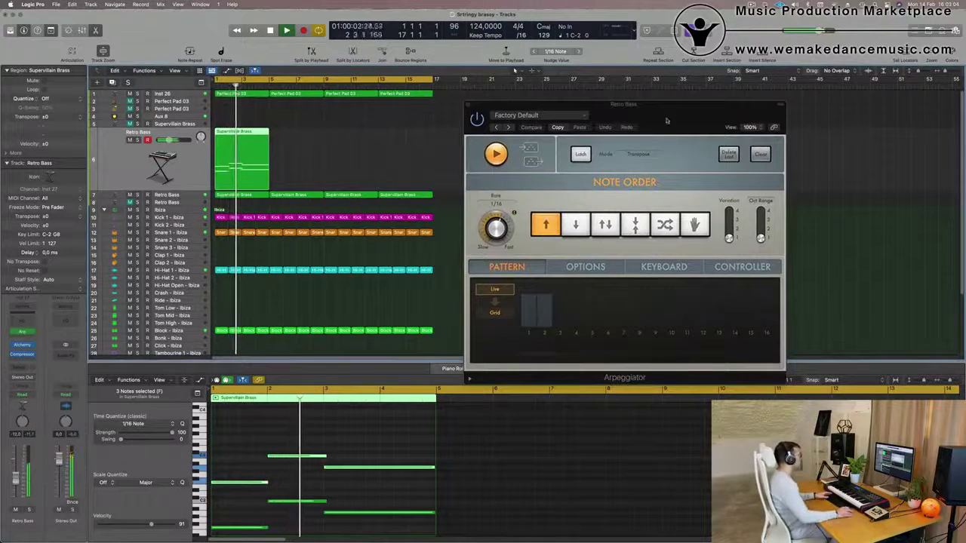
pyautogui.moveTo(664, 123); pyautogui.dragTo(636, 138)
pyautogui.click(440, 118)
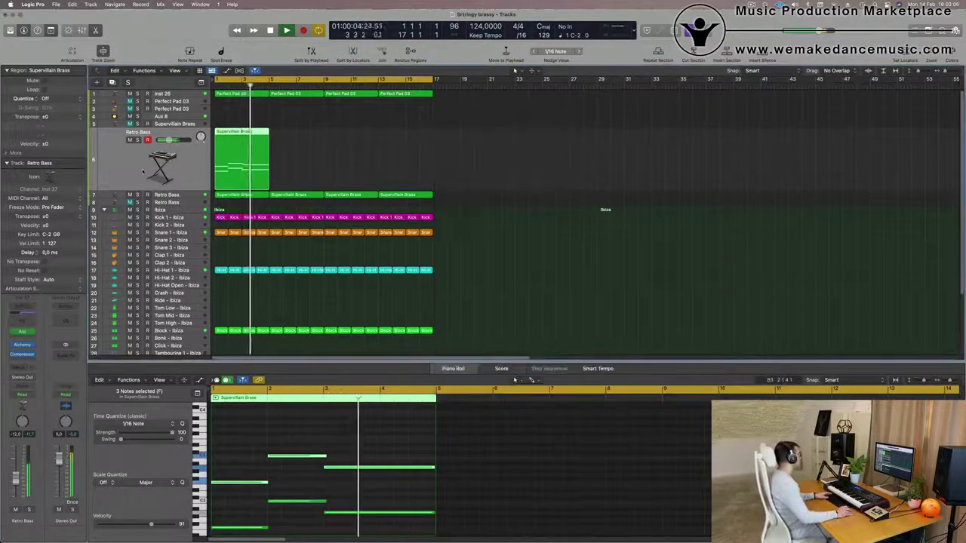
# - Transpose all six notes of the Supervillain Brass region on Retro Bass track 6 up an octave and play it from bar 1
pyautogui.press('Return')
pyautogui.press('space')
pyautogui.click(254, 453)
pyautogui.press('super+a')
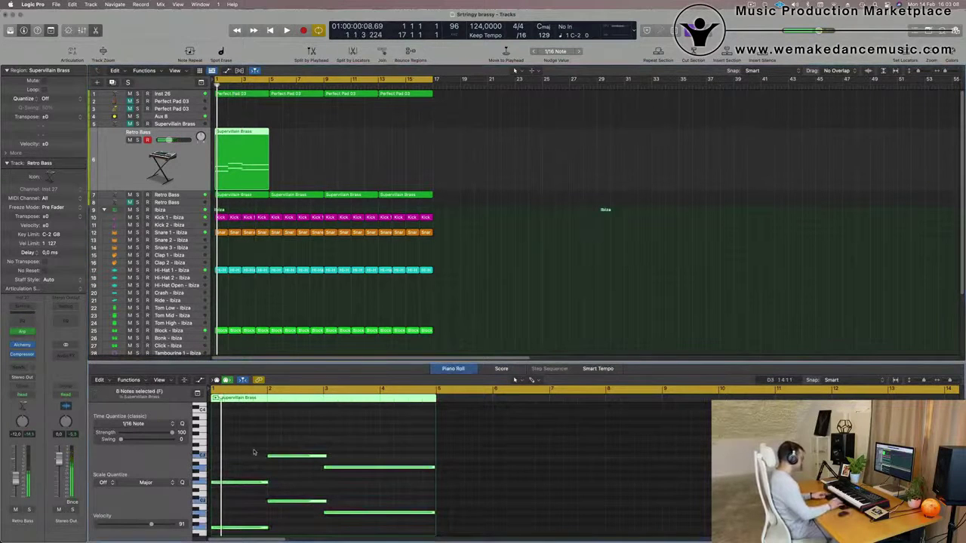
pyautogui.hotkey('shift', 'alt', 'Up')
pyautogui.press('space')
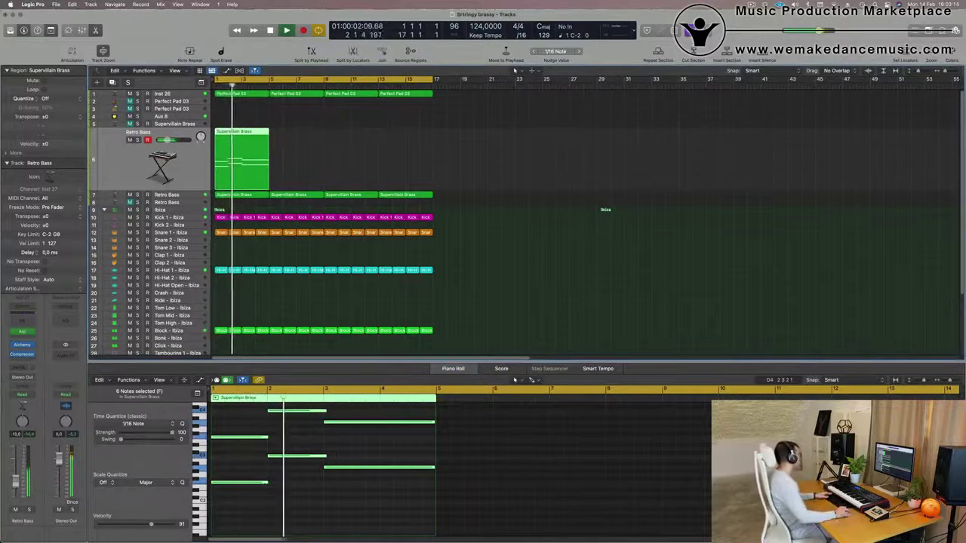
# - Open the Alchemy instrument on Retro Bass track 6, stop playback and move its window clear of the regions
pyautogui.click(23, 346)
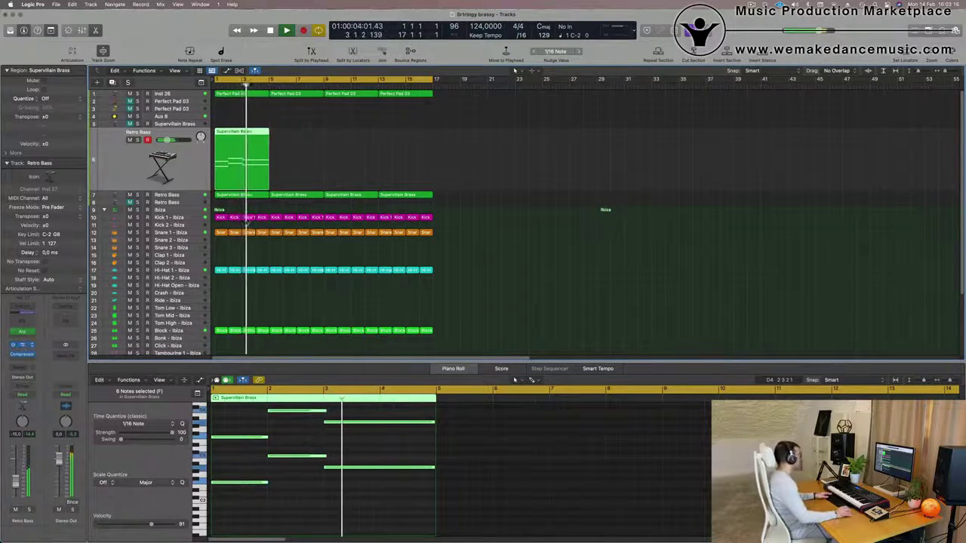
pyautogui.press('space')
pyautogui.moveTo(505, 110); pyautogui.dragTo(682, 112)
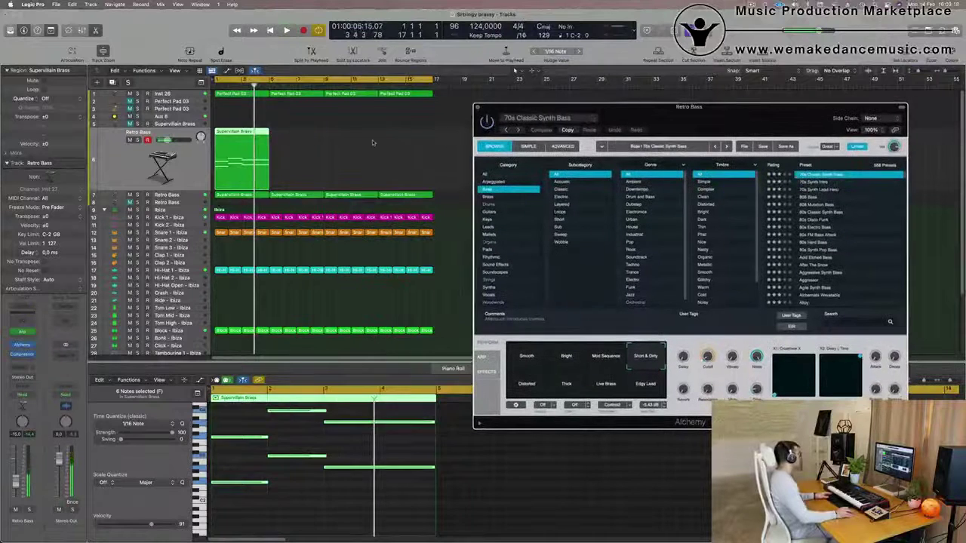
# - Repeat the Supervillain Brass region on track 6 three times so the copies fill the cycle up to bar 17
pyautogui.click(228, 166)
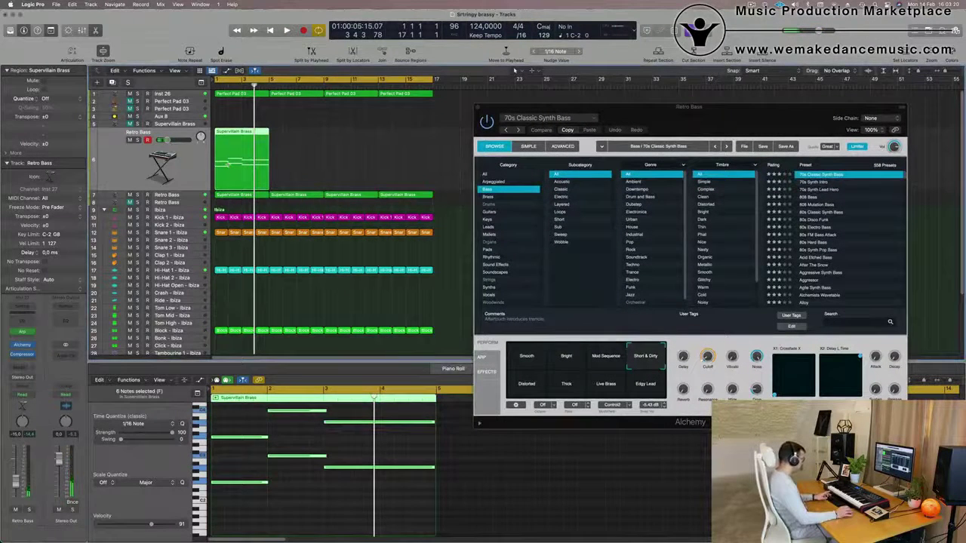
pyautogui.press('super+r')
pyautogui.press('super+r')
pyautogui.press('super+r')
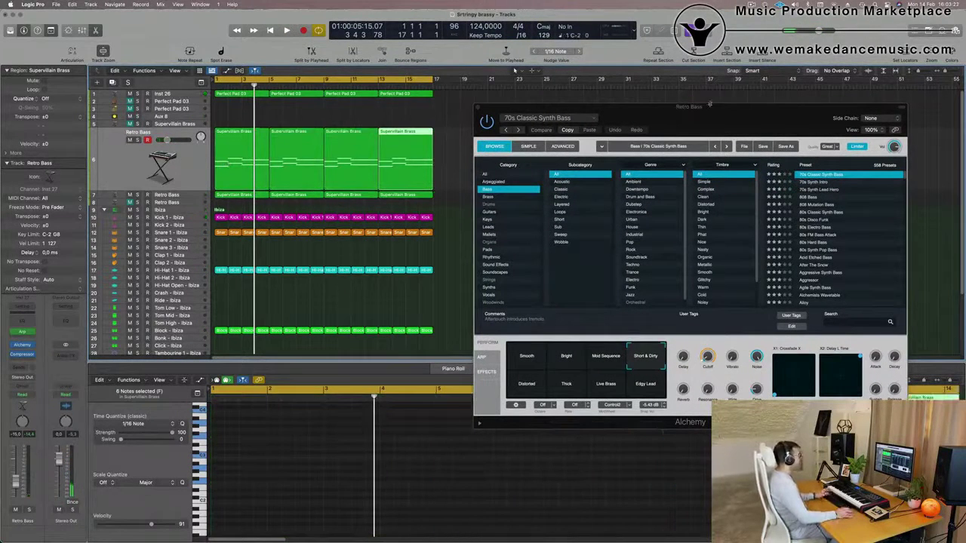
# - Adjust Alchemy's Cutoff knob for Retro Bass track 6 during playback from bar 1, and close the instrument window
pyautogui.moveTo(700, 117); pyautogui.dragTo(763, 66)
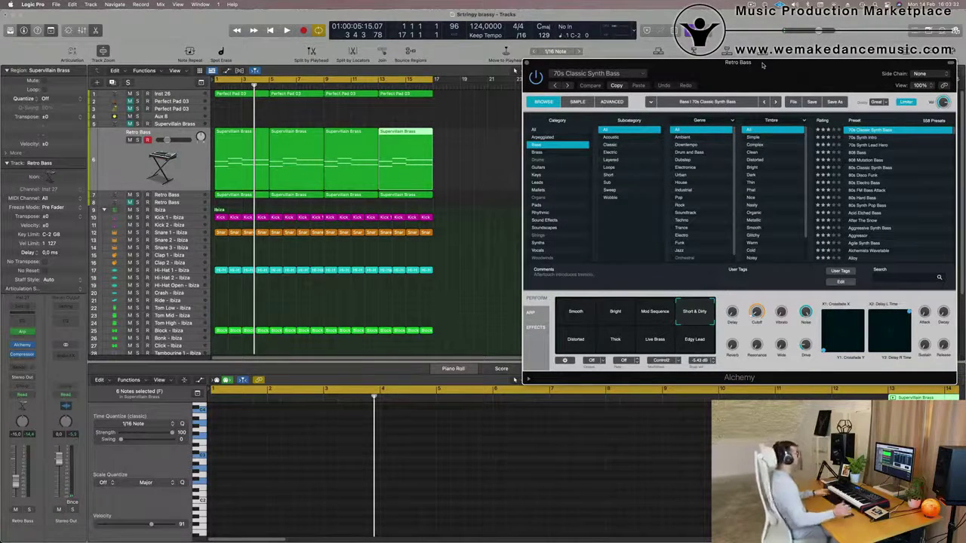
pyautogui.press('space')
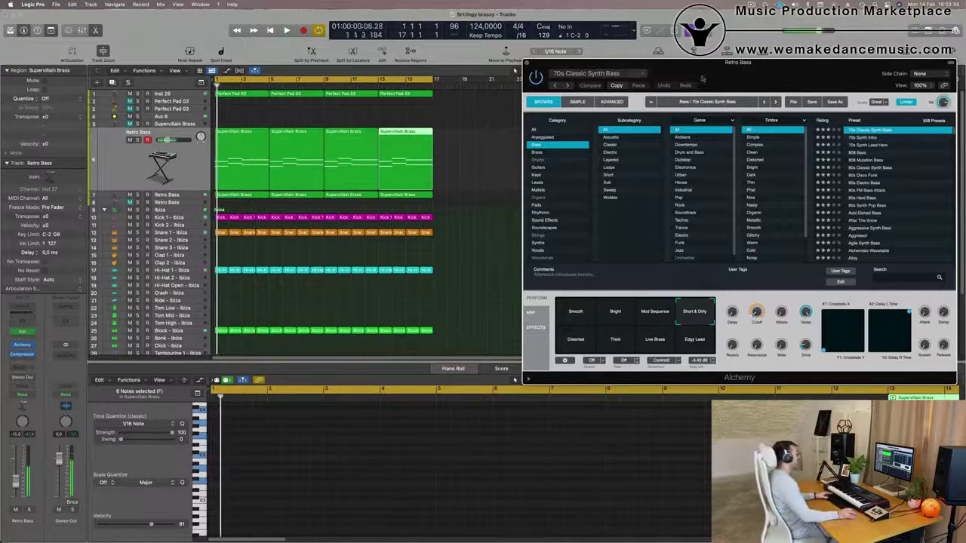
pyautogui.moveTo(786, 68); pyautogui.dragTo(752, 82)
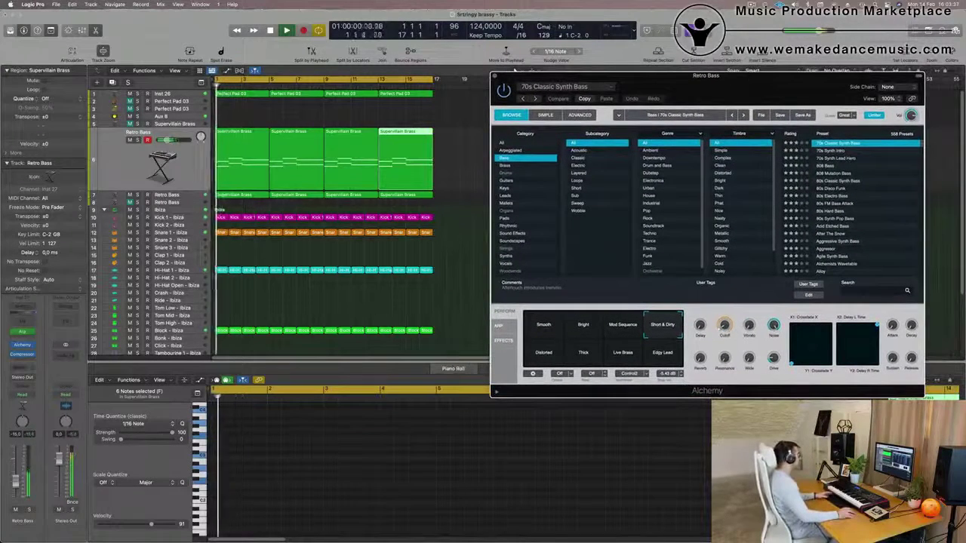
pyautogui.click(122, 174)
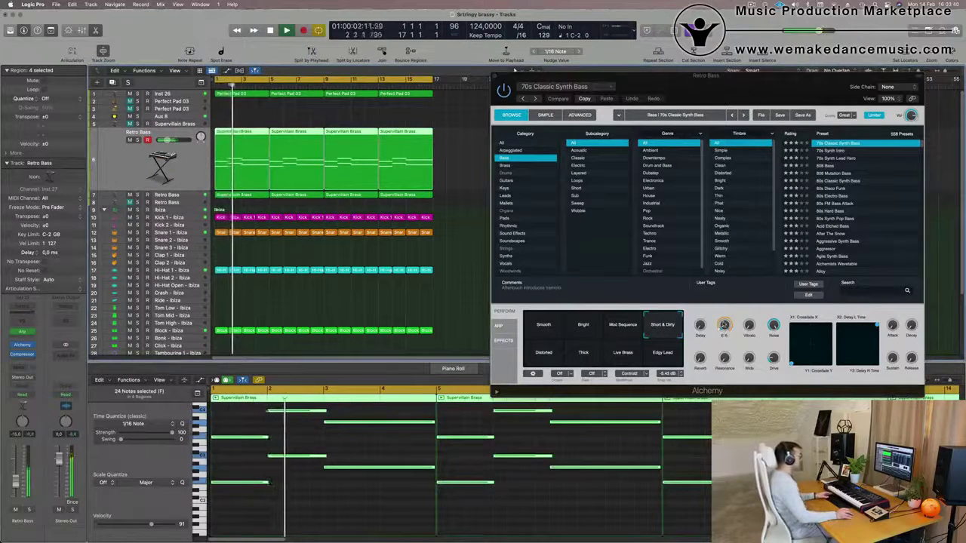
pyautogui.moveTo(724, 326); pyautogui.dragTo(723, 321)
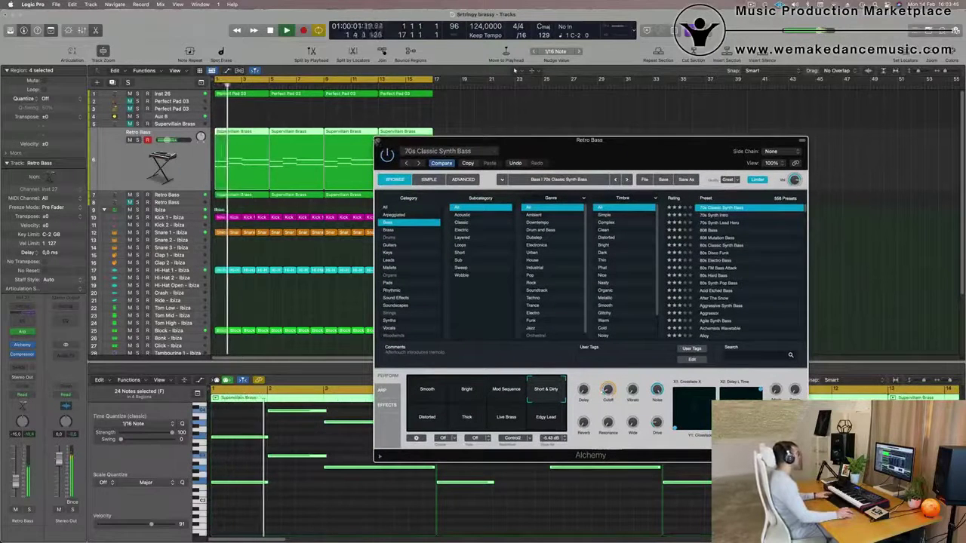
pyautogui.press('super+w')
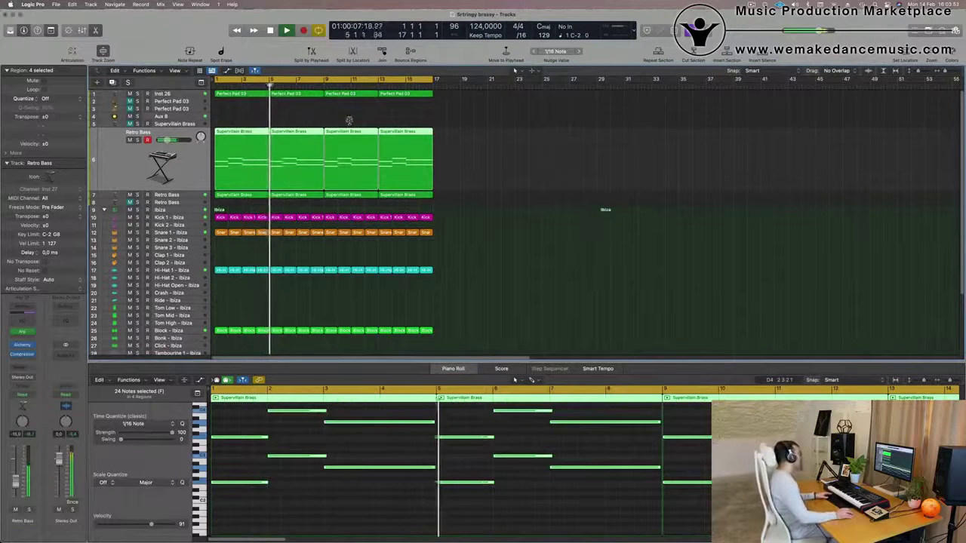
# - Copy the first Supervillain Brass region from track 6 to Perfect Pad 03 track 2, transpose its notes up an octave and unmute the track
pyautogui.click(245, 132)
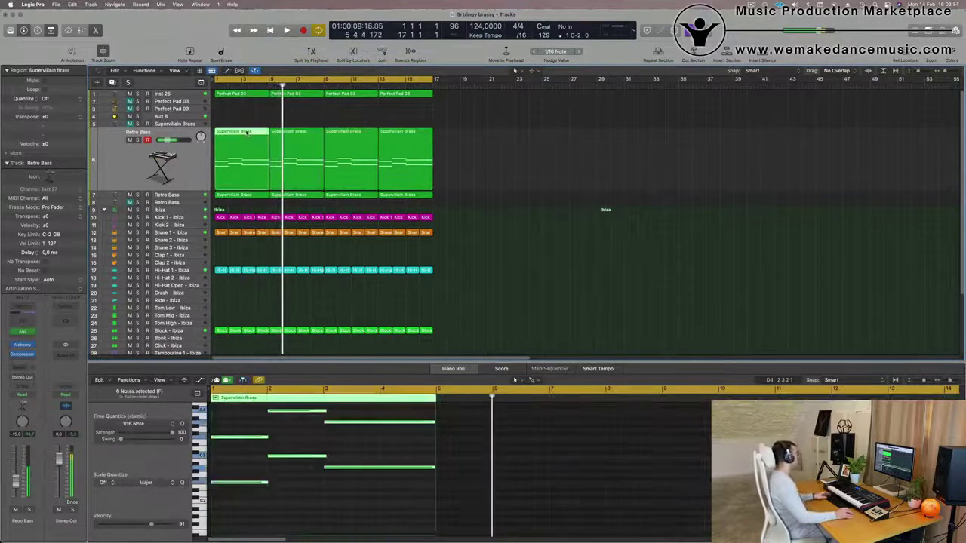
pyautogui.moveTo(246, 131); pyautogui.dragTo(243, 110)
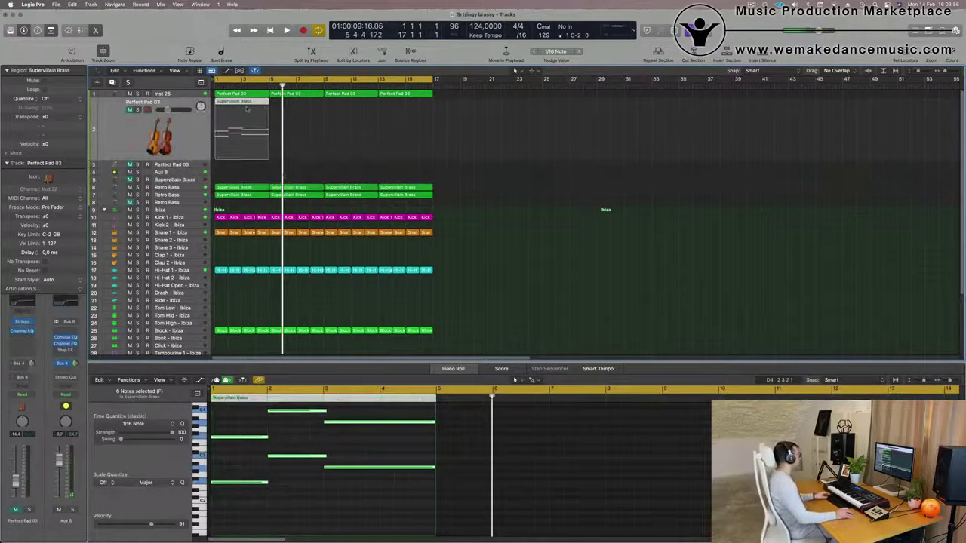
pyautogui.click(317, 477)
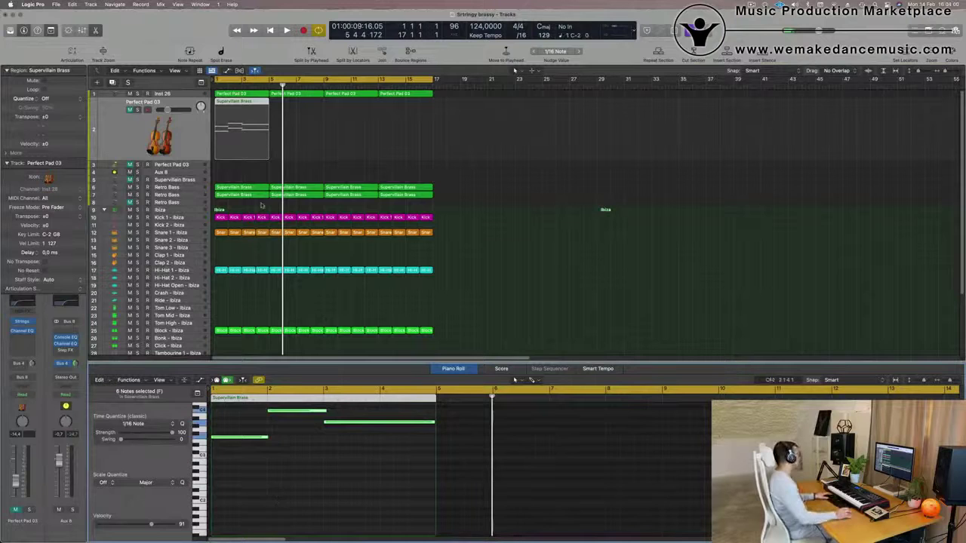
pyautogui.click(123, 139)
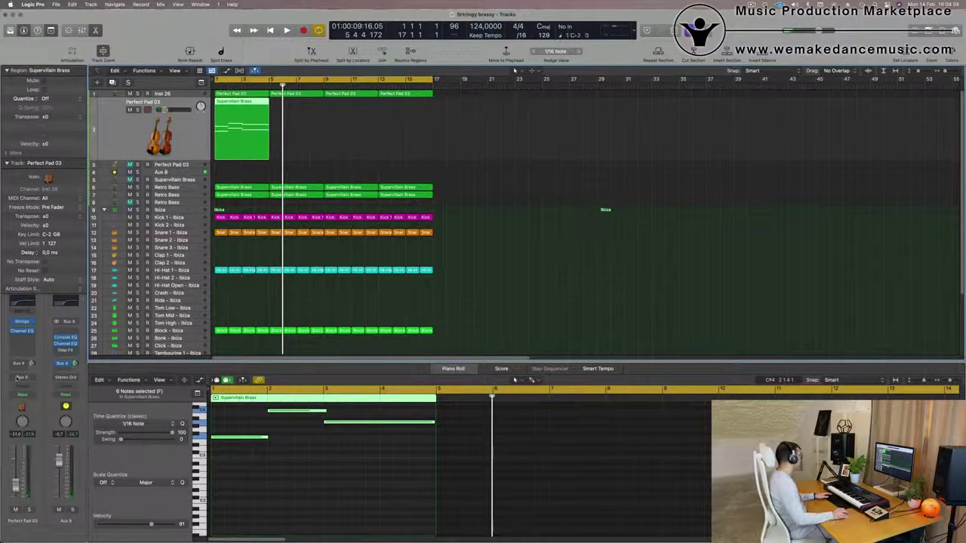
# - Turn on the Bus 4 send of Perfect Pad 03 track 2 and play the strings region from bar 1
pyautogui.moveTo(31, 363); pyautogui.dragTo(29, 371)
pyautogui.press('Return')
pyautogui.press('space')
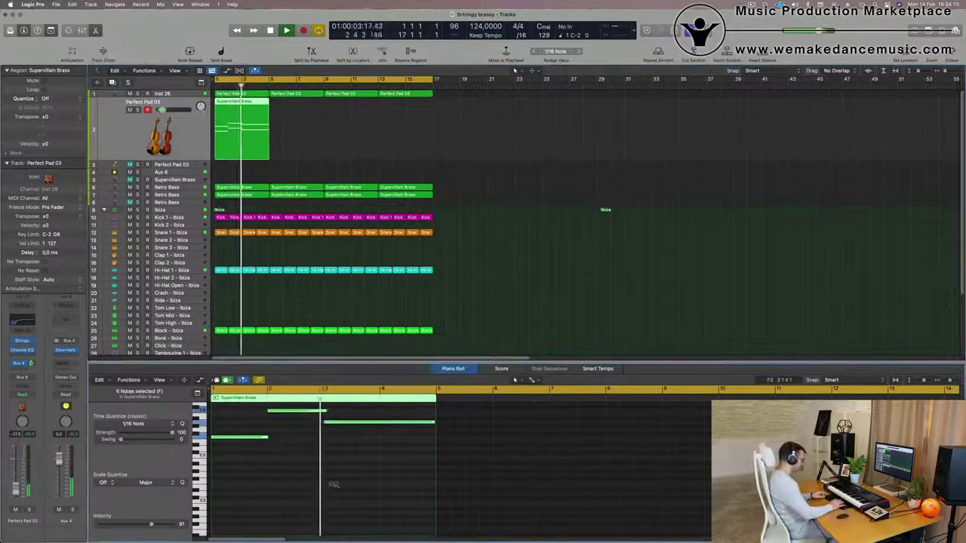
# - Compare the strings notes one and two octaves lower during playback, and keep them one octave lower
pyautogui.hotkey('alt', 'shift', 'Down')
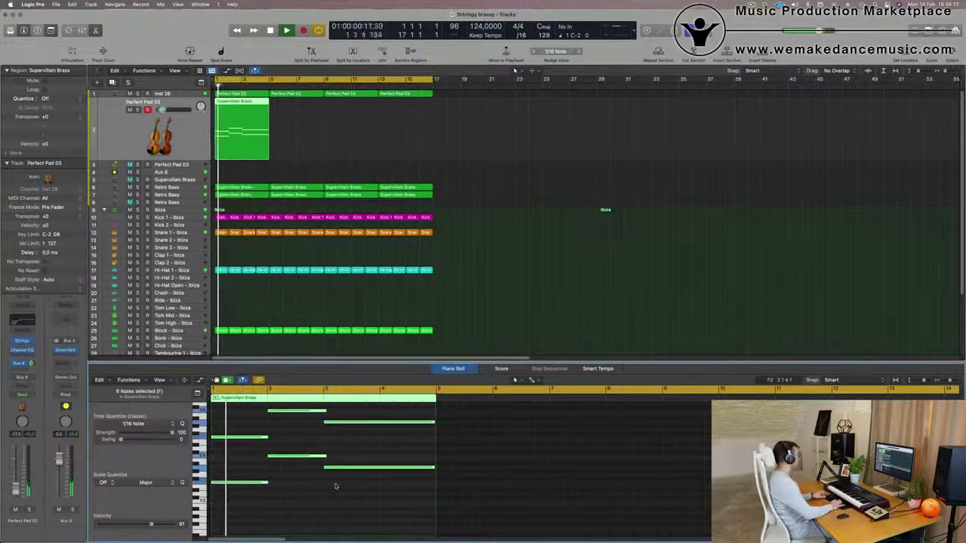
pyautogui.hotkey('alt', 'shift', 'Down')
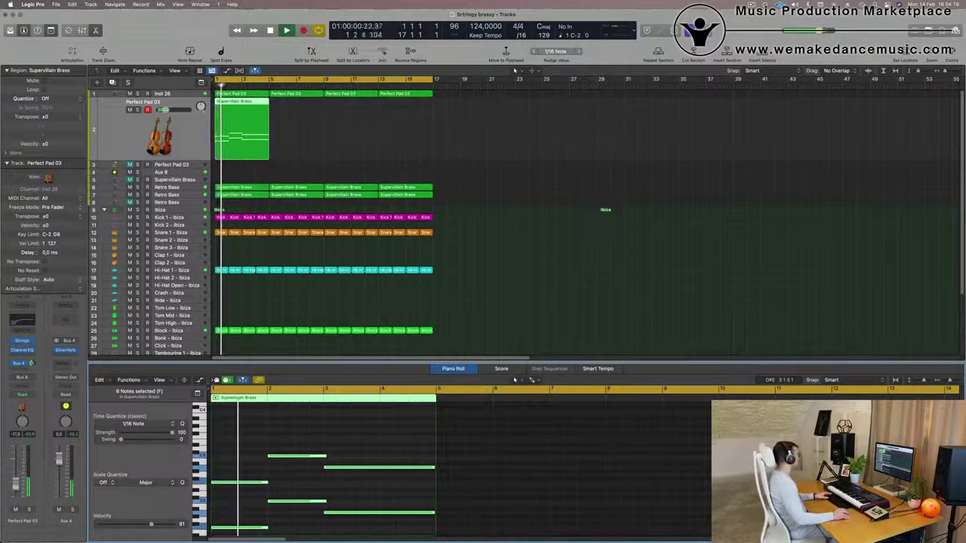
pyautogui.hotkey('alt', 'shift', 'Up')
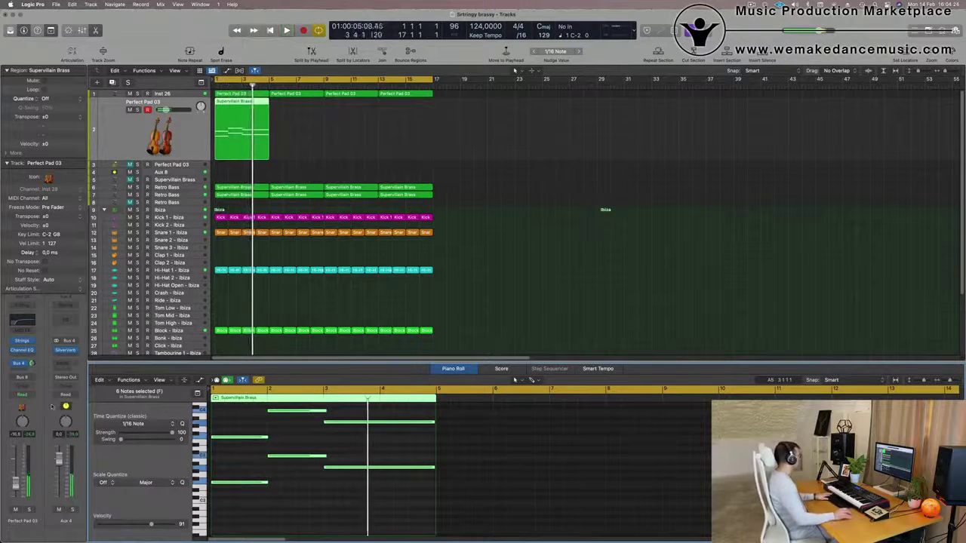
# - Repeat the Supervillain Brass region on Perfect Pad 03 track 2 twice and copy it once more to bar 13
pyautogui.press('super+r')
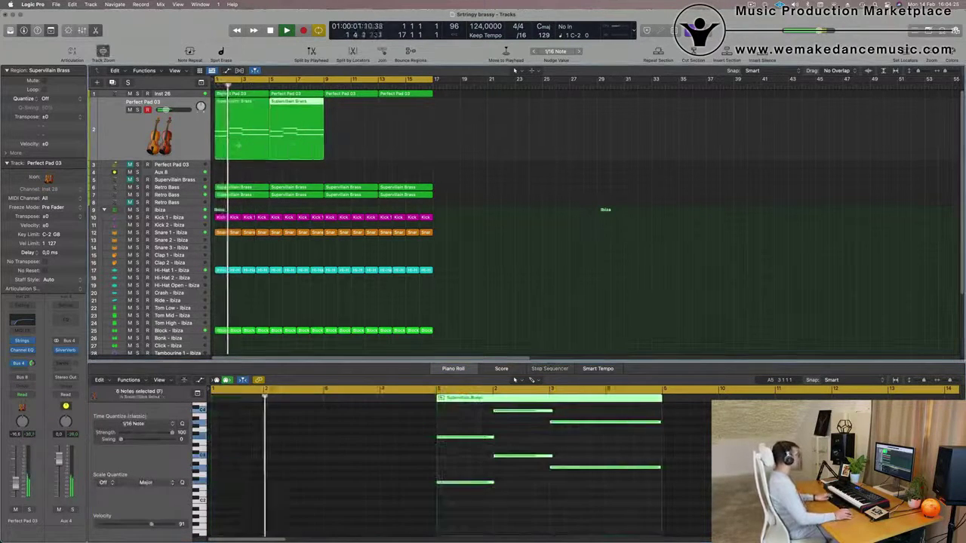
pyautogui.press('super+r')
pyautogui.click(448, 143)
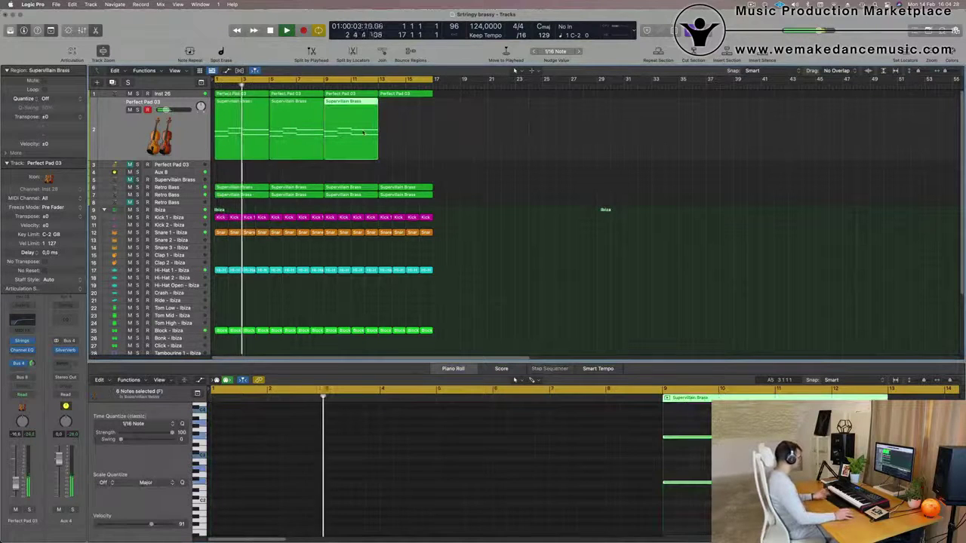
pyautogui.moveTo(370, 132); pyautogui.dragTo(433, 133)
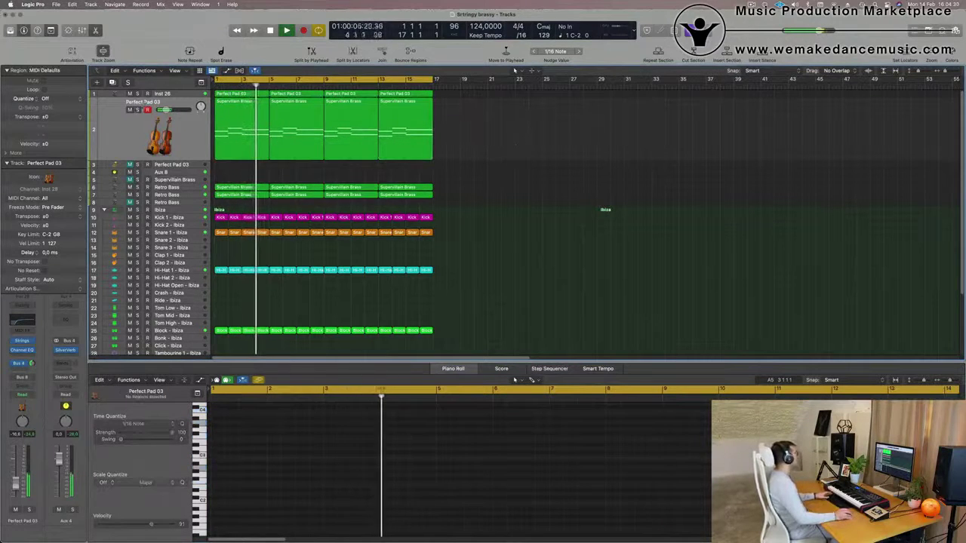
# - Select all four regions on Perfect Pad 03 track 2 and replay from bar 1 while adjusting its Bus 4 send level
pyautogui.click(119, 151)
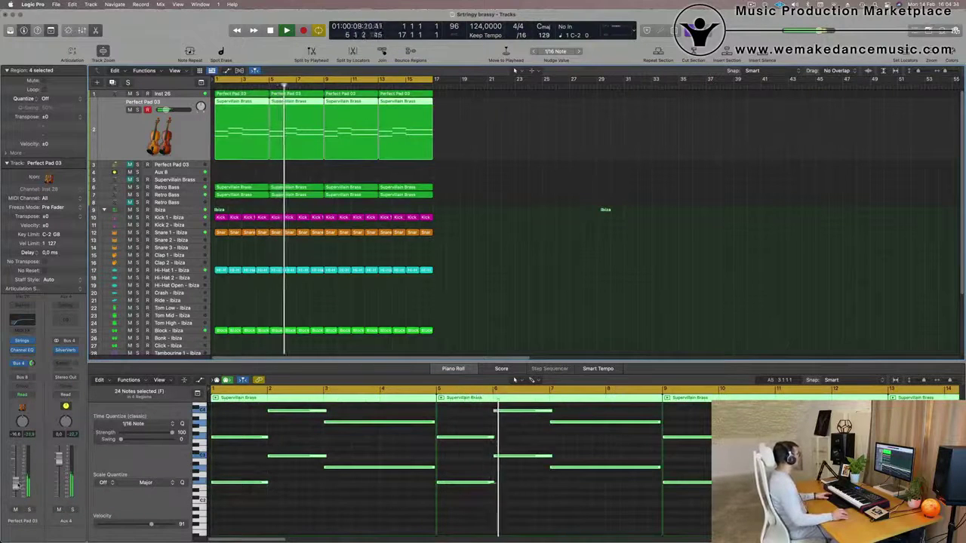
pyautogui.click(505, 132)
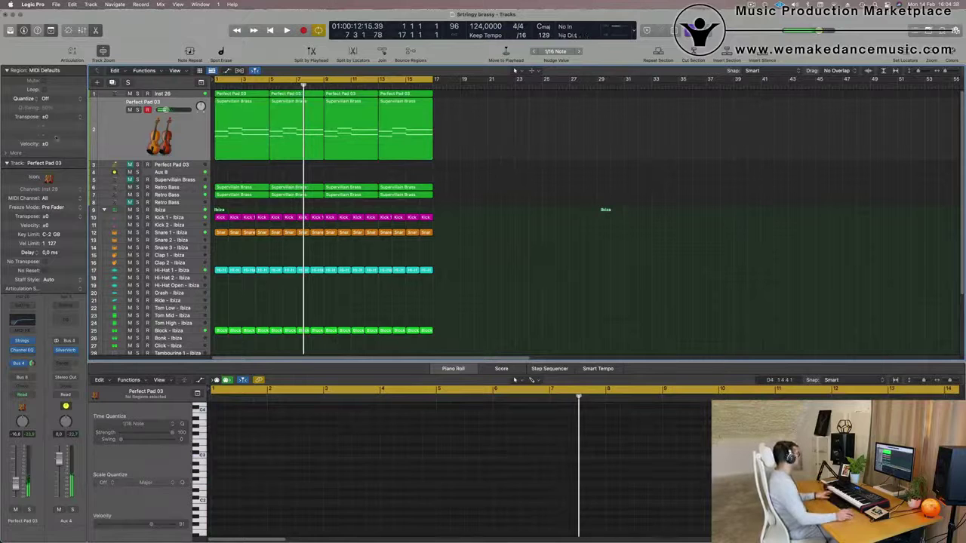
pyautogui.click(106, 138)
pyautogui.press('Return')
pyautogui.press('space')
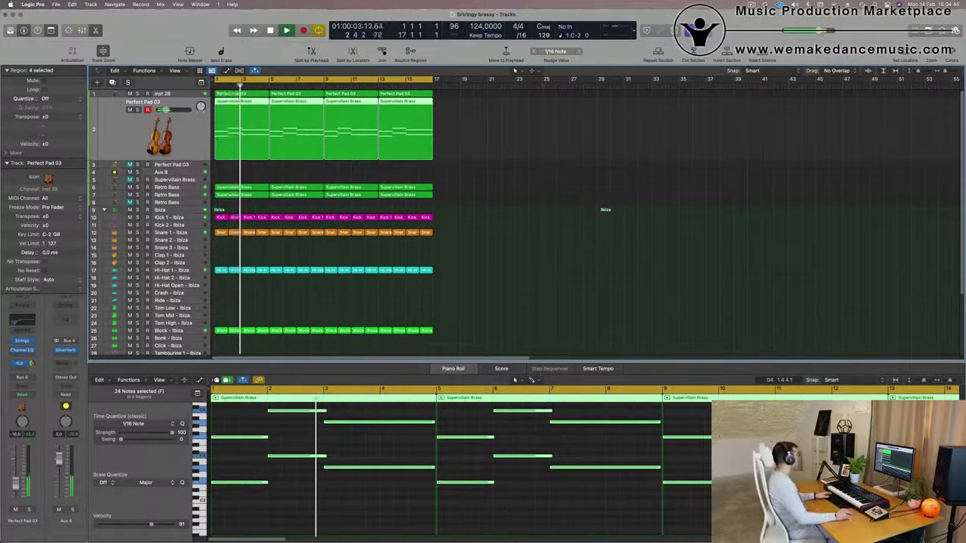
pyautogui.press('Return')
# - Load the Studio Violins 2 single-instrument preset in Studio Strings on Perfect Pad 03 and move the plug-in window aside
pyautogui.click(22, 341)
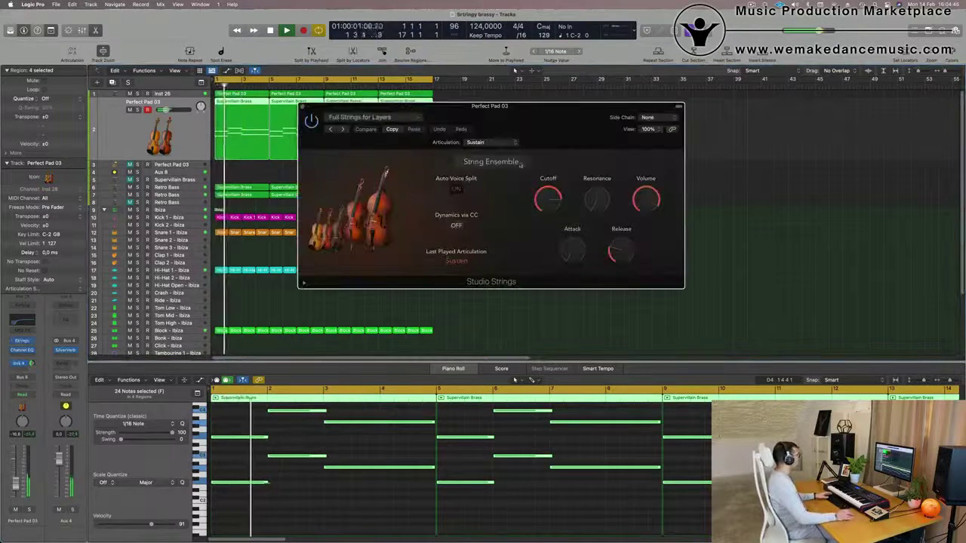
pyautogui.click(400, 118)
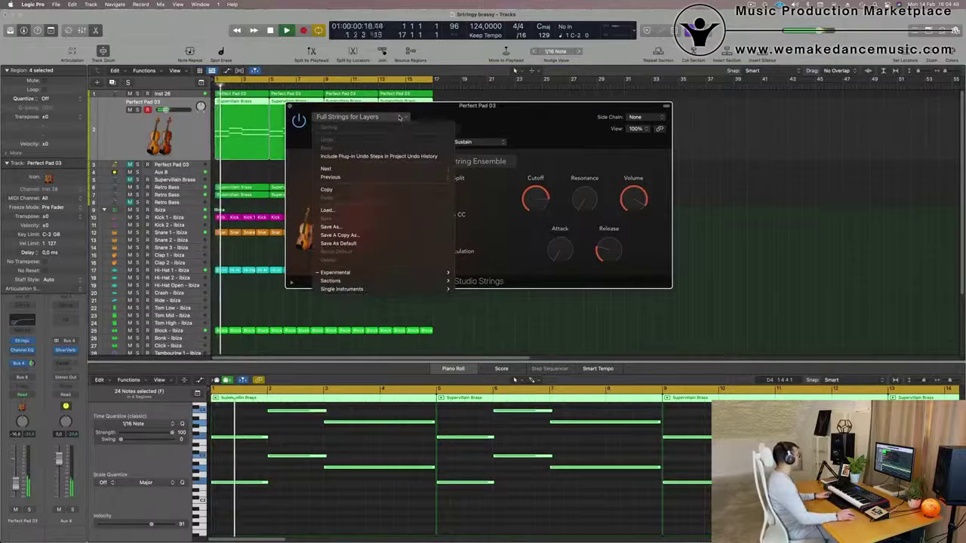
pyautogui.moveTo(406, 273)
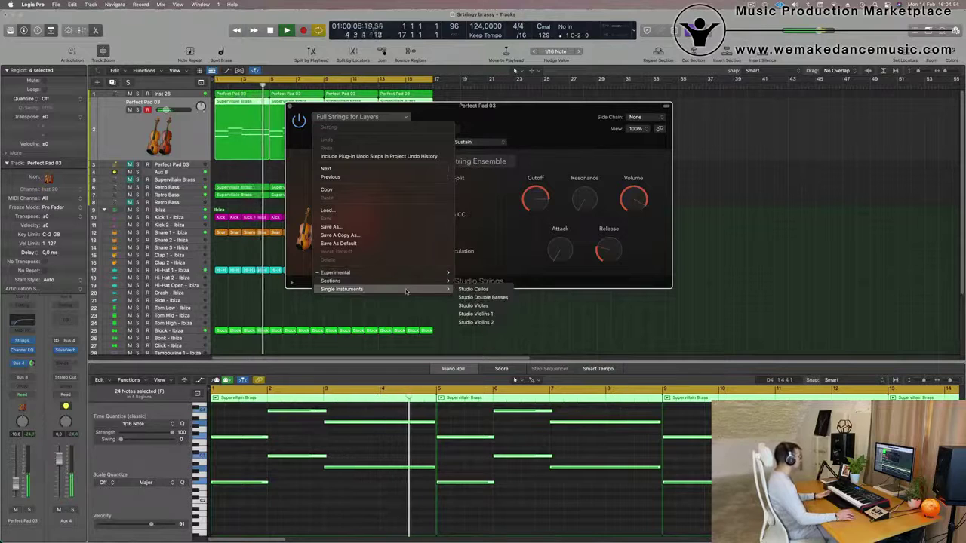
pyautogui.click(474, 322)
pyautogui.moveTo(514, 116); pyautogui.dragTo(580, 132)
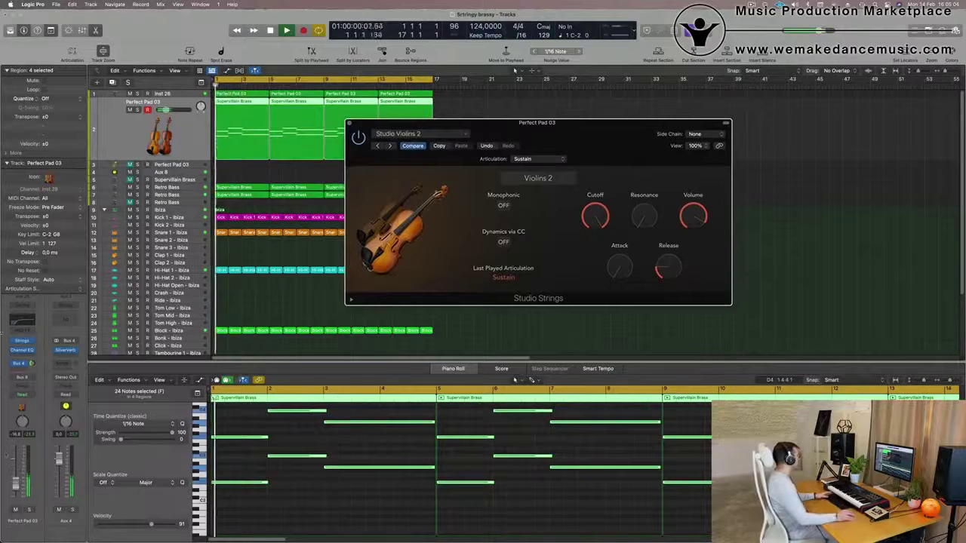
# - Set the Perfect Pad 03 track 2 volume to about -16.2 dB and raise the Studio Strings Attack to about 21%
pyautogui.click(16, 485)
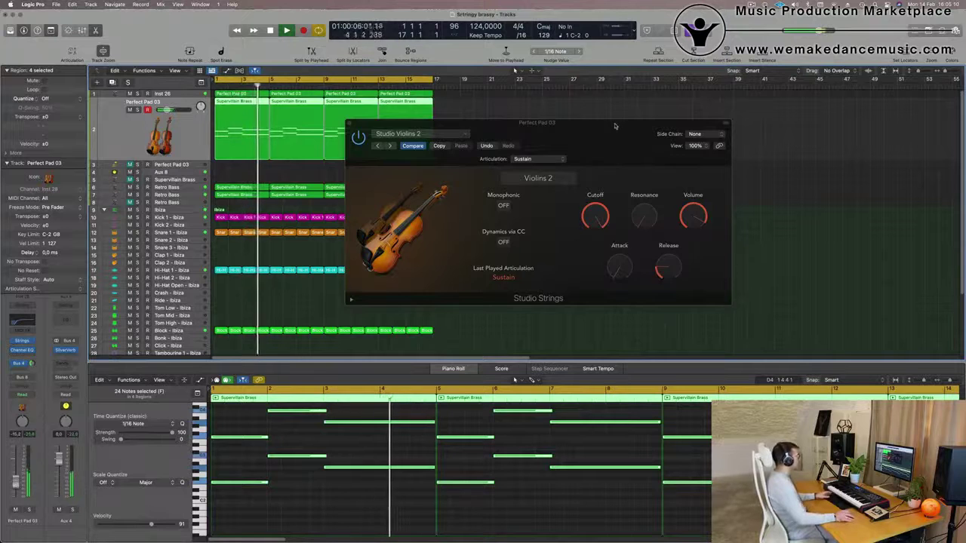
pyautogui.moveTo(618, 124); pyautogui.dragTo(608, 127)
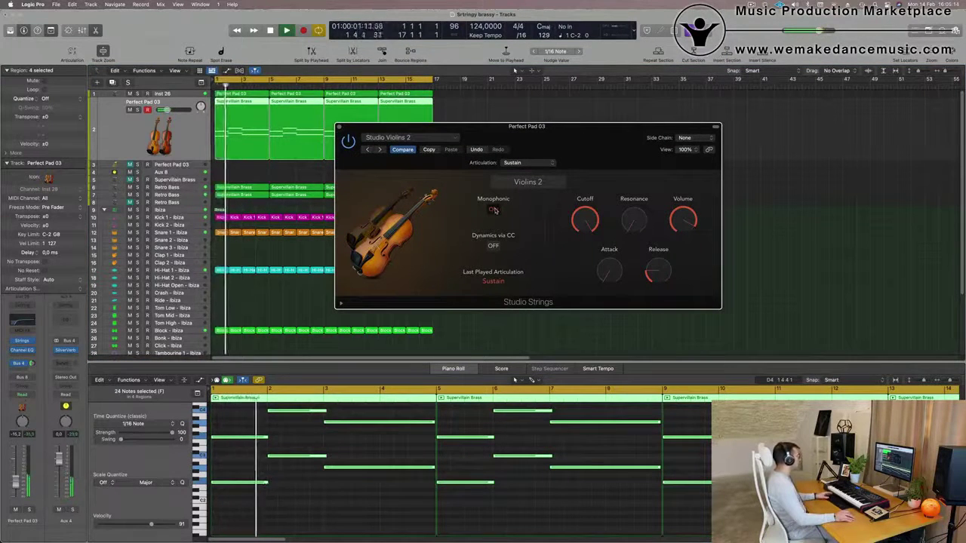
pyautogui.press('space')
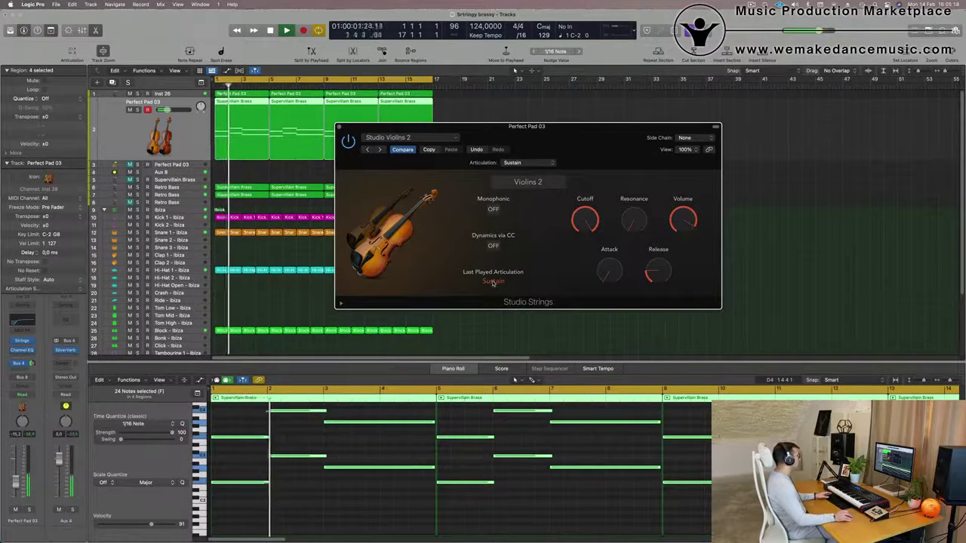
pyautogui.moveTo(640, 132); pyautogui.dragTo(657, 117)
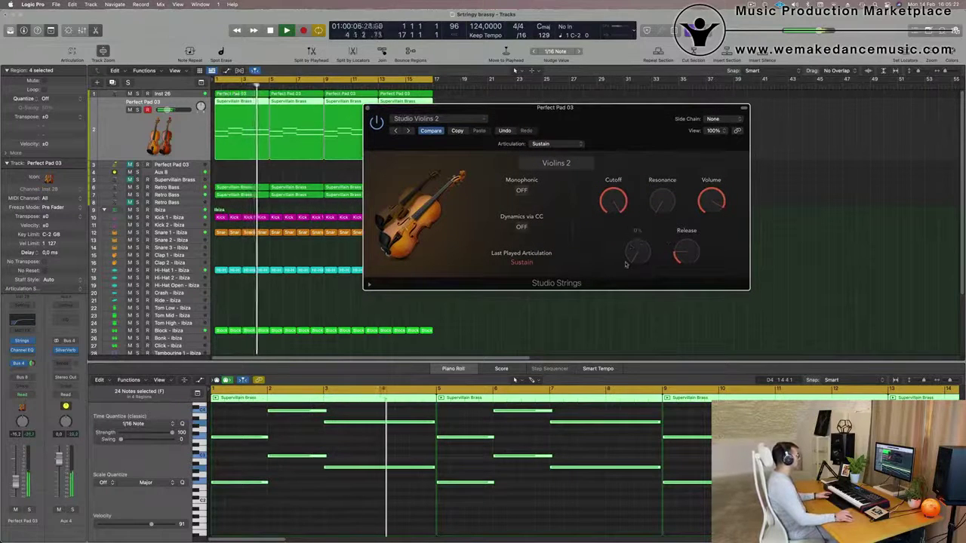
pyautogui.moveTo(642, 261); pyautogui.dragTo(641, 241)
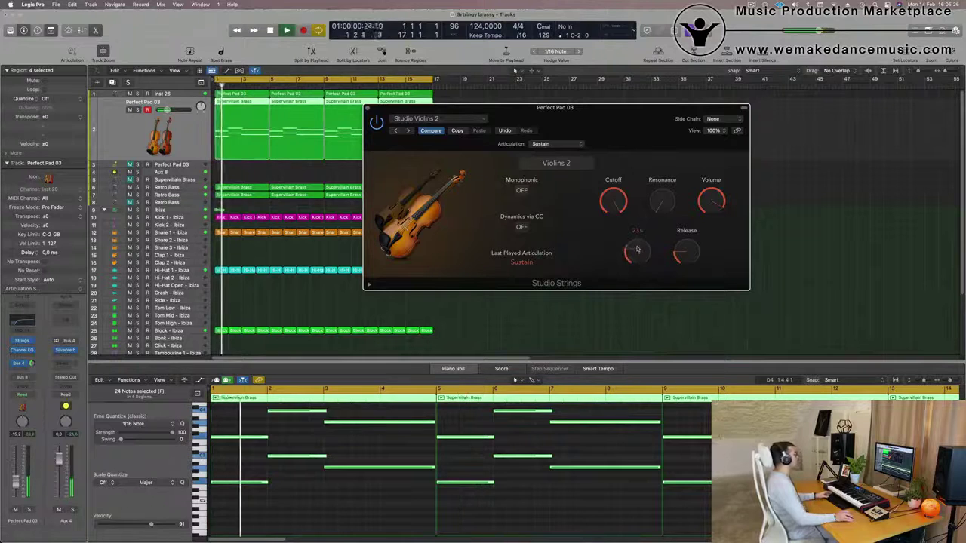
# - Raise the Studio Strings Release to about 78%, lower its Attack, and trim the Perfect Pad 03 track 2 volume slightly
pyautogui.moveTo(674, 255); pyautogui.dragTo(688, 234)
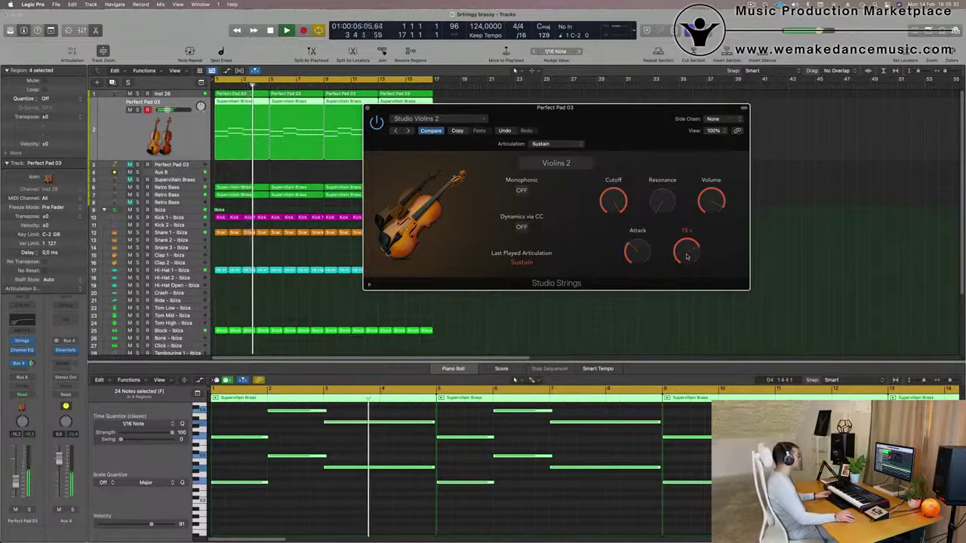
pyautogui.moveTo(630, 115); pyautogui.dragTo(626, 120)
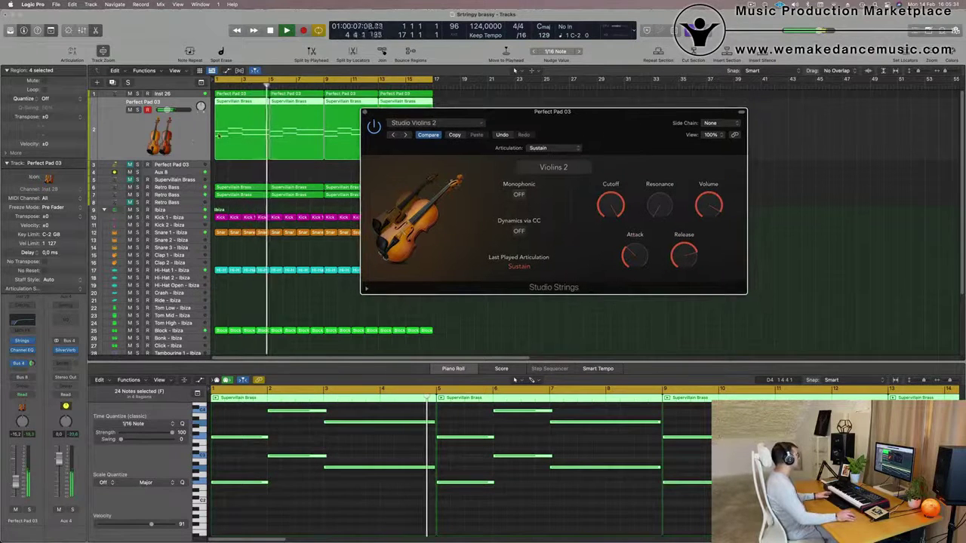
pyautogui.moveTo(167, 109); pyautogui.dragTo(165, 109)
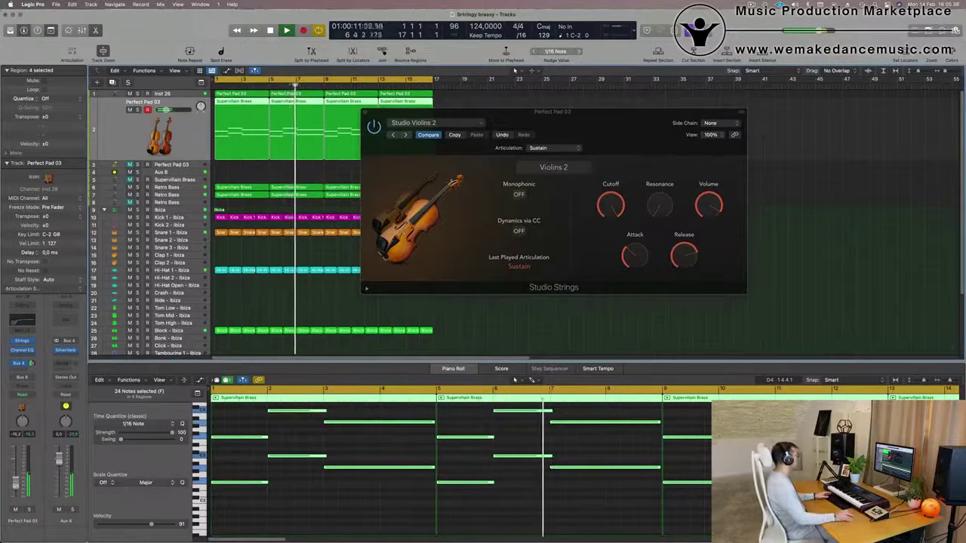
pyautogui.moveTo(634, 255); pyautogui.dragTo(634, 265)
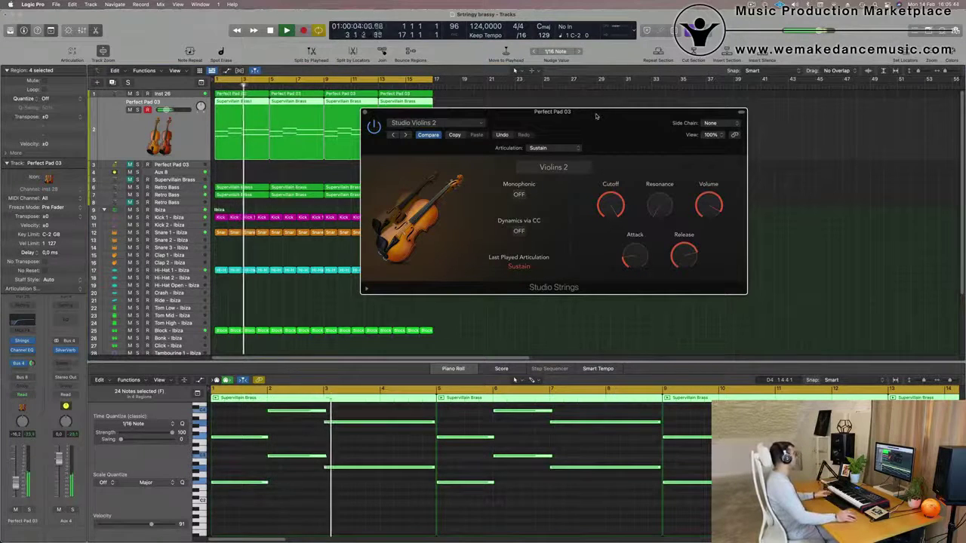
pyautogui.moveTo(596, 115)
pyautogui.mouseDown()
pyautogui.moveTo(621, 115)
pyautogui.moveTo(612, 115)
pyautogui.mouseUp()
# - Slightly shorten the four notes in bars 1 and 2 of the first Supervillain Brass region and close the Studio Strings window
pyautogui.moveTo(228, 508); pyautogui.dragTo(337, 417)
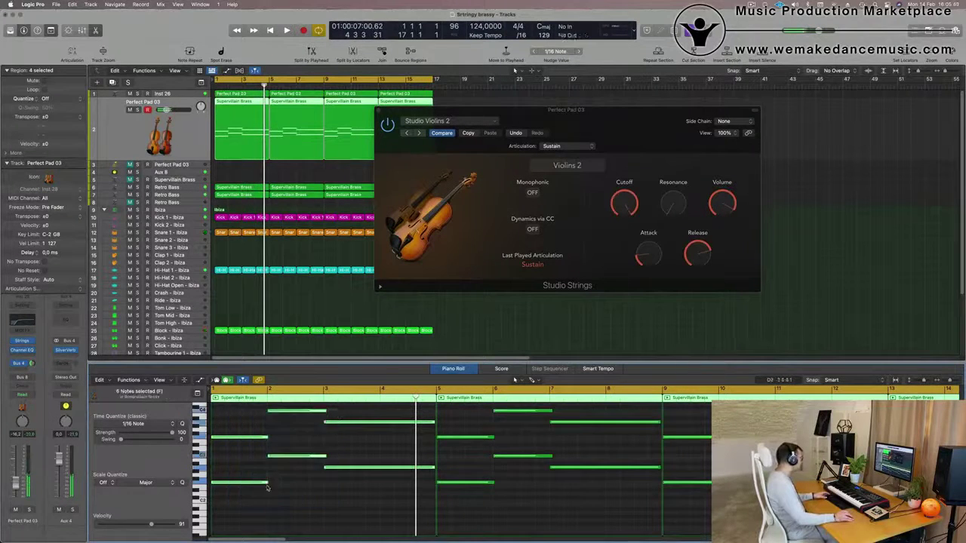
pyautogui.moveTo(248, 504); pyautogui.dragTo(303, 409)
pyautogui.moveTo(326, 456); pyautogui.dragTo(323, 456)
pyautogui.press('space')
pyautogui.moveTo(618, 112); pyautogui.dragTo(647, 147)
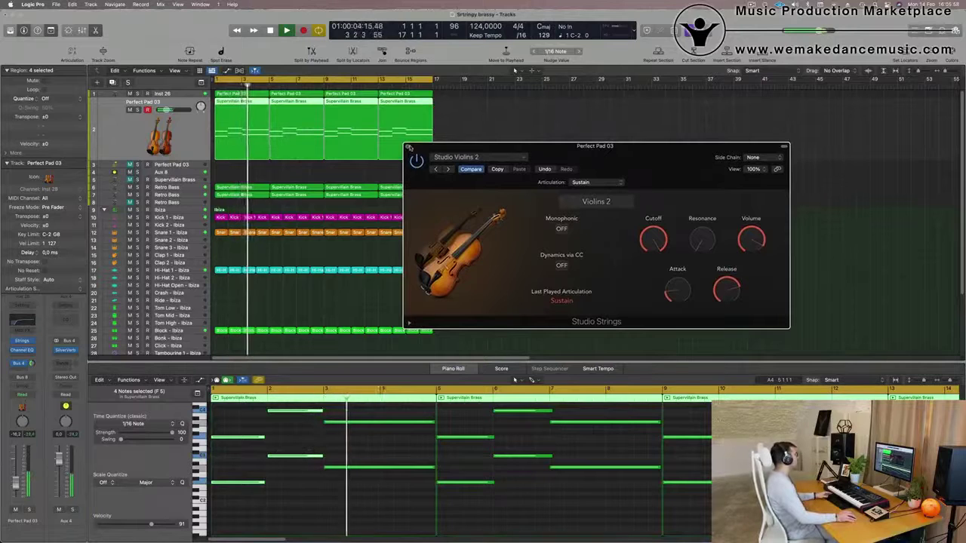
pyautogui.click(409, 146)
# - Show the note velocities in the Piano Roll and lower the bar 3 notes' velocity to 108 in the first region
pyautogui.scroll(2, 335, 521)
pyautogui.scroll(-3, 343, 478)
pyautogui.press('space')
pyautogui.click(199, 381)
pyautogui.scroll(2, 354, 491)
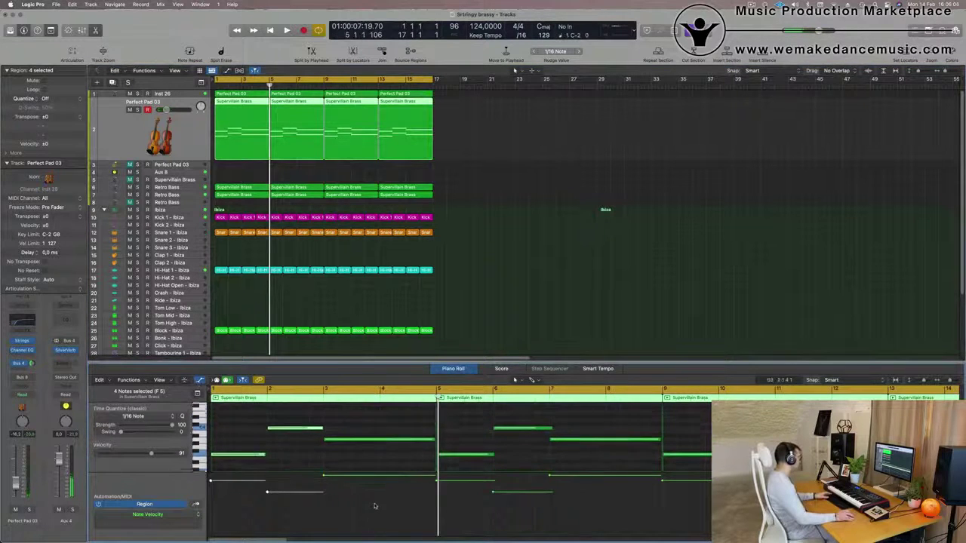
pyautogui.click(323, 478)
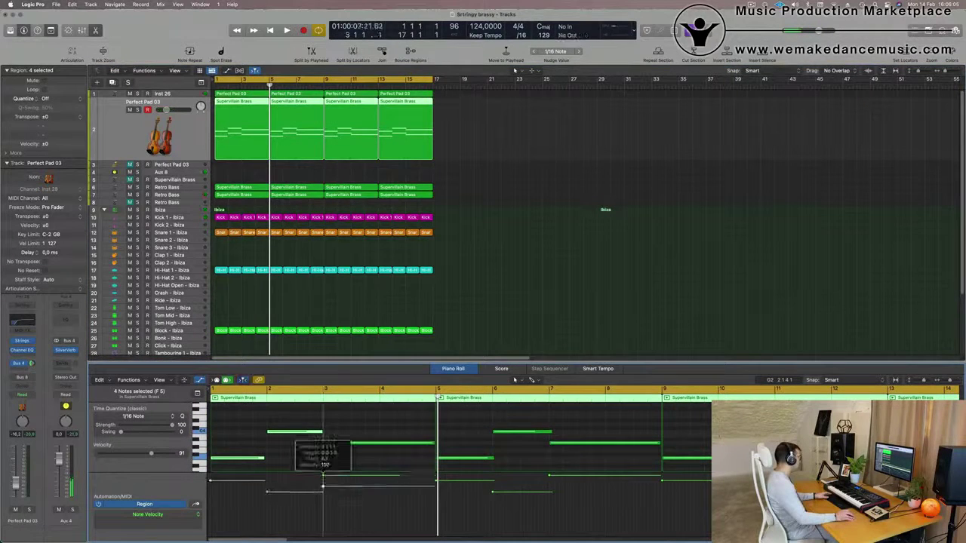
pyautogui.moveTo(323, 482); pyautogui.dragTo(323, 485)
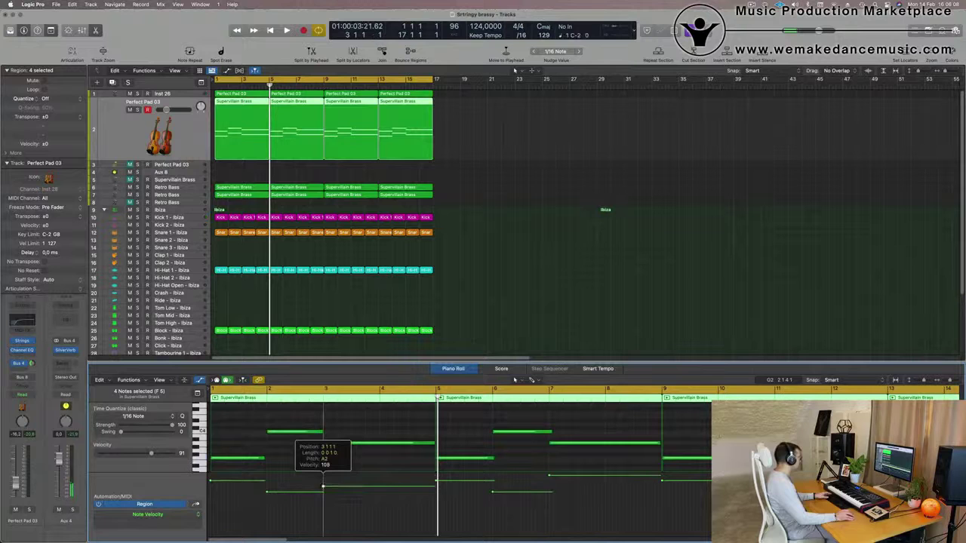
# - Replace the last three Supervillain Brass regions on Perfect Pad 03 track 2 with three repeats of the edited first region
pyautogui.moveTo(507, 147); pyautogui.dragTo(309, 155)
pyautogui.press('BackSpace')
pyautogui.press('space')
pyautogui.click(251, 127)
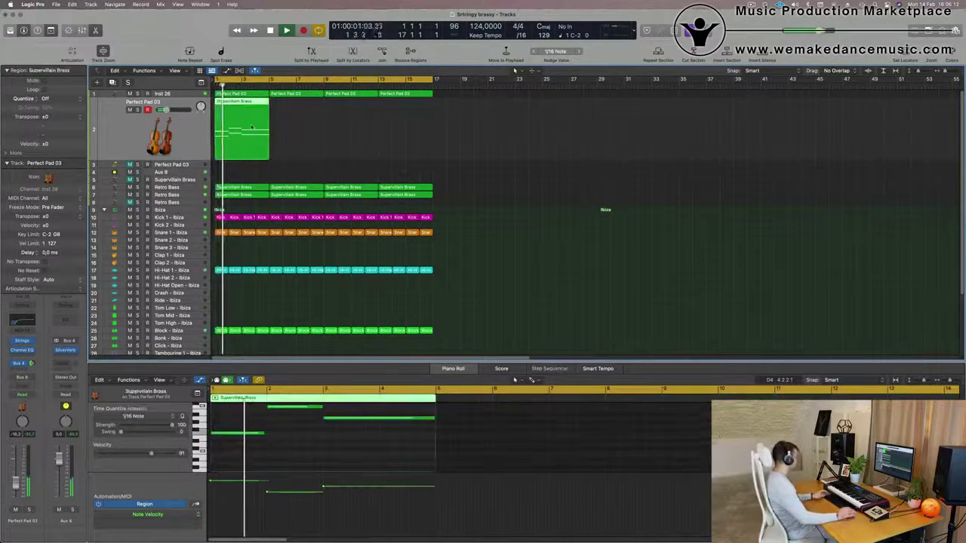
pyautogui.hotkey('shift', 'Right')
pyautogui.hotkey('shift', 'Right')
pyautogui.hotkey('shift', 'Right')
pyautogui.click(383, 168)
pyautogui.scroll(3, 389, 169)
pyautogui.scroll(-3, 385, 169)
pyautogui.scroll(-2, 288, 167)
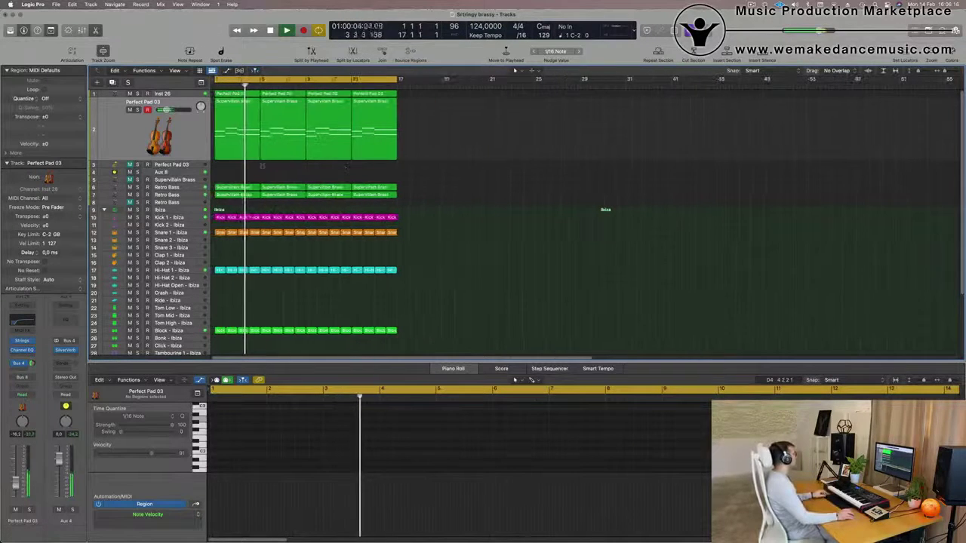
pyautogui.scroll(2, 192, 99)
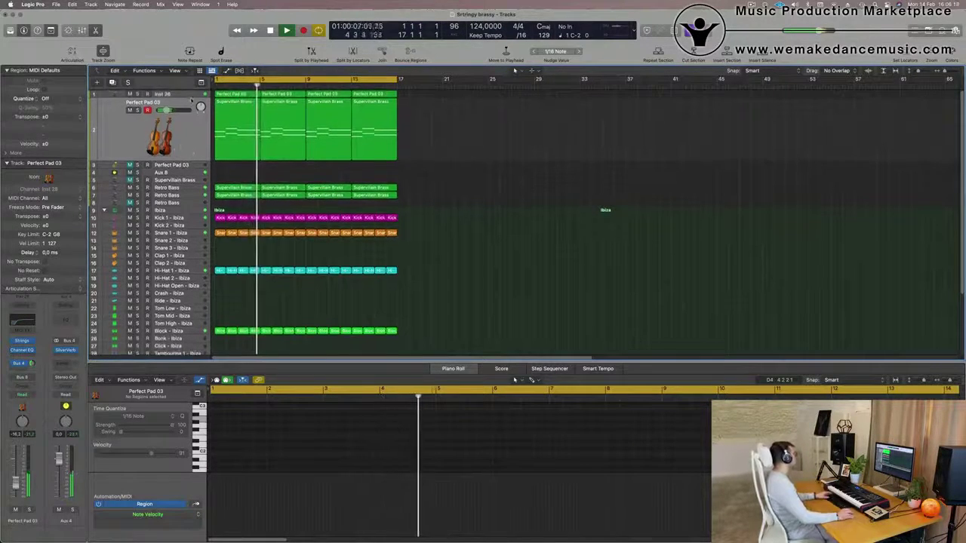
# - Mute Perfect Pad 03 track 2 and replay the arrangement from bar 1
pyautogui.click(129, 145)
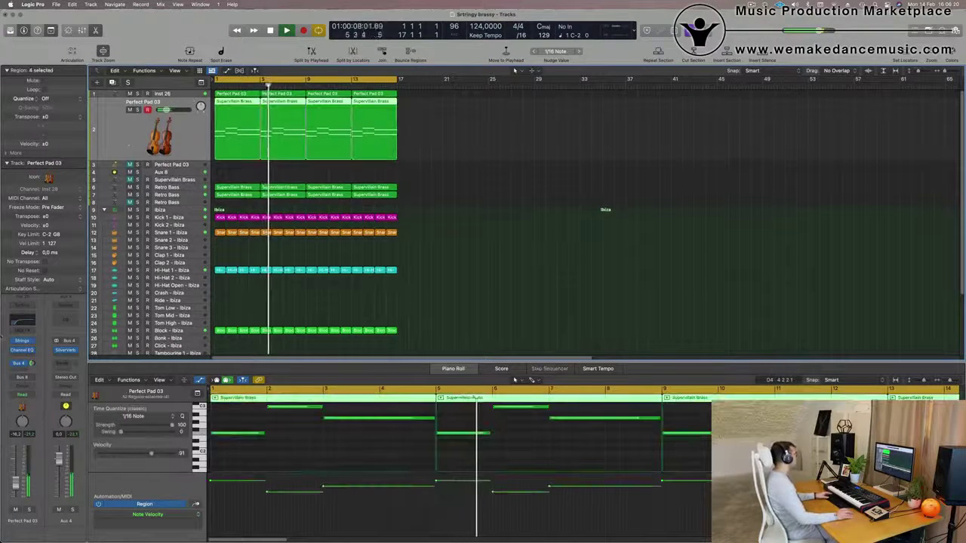
pyautogui.press('space')
pyautogui.click(15, 509)
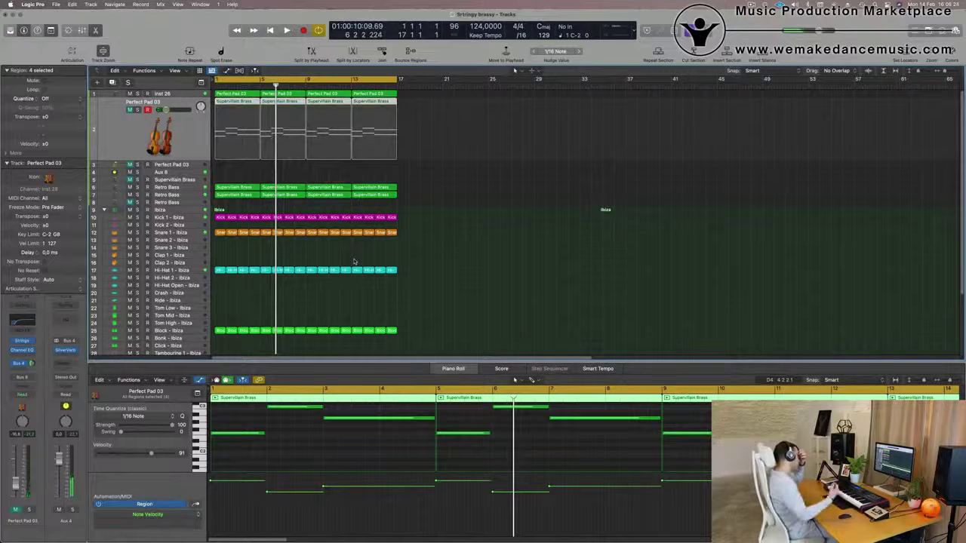
pyautogui.press('Return')
pyautogui.press('space')
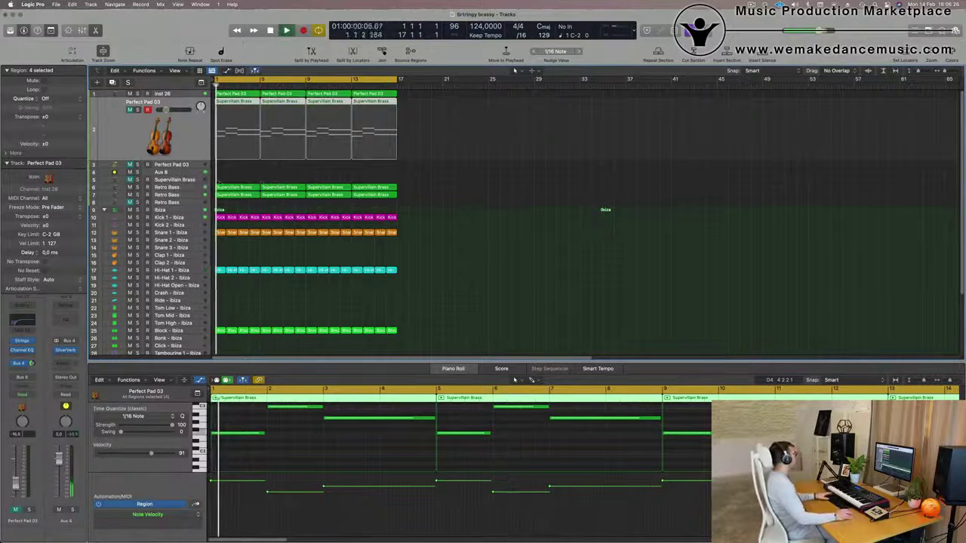
# - Audition Retro Bass track 6 in solo, then return it to the full mix and restart from bar 1
pyautogui.click(173, 187)
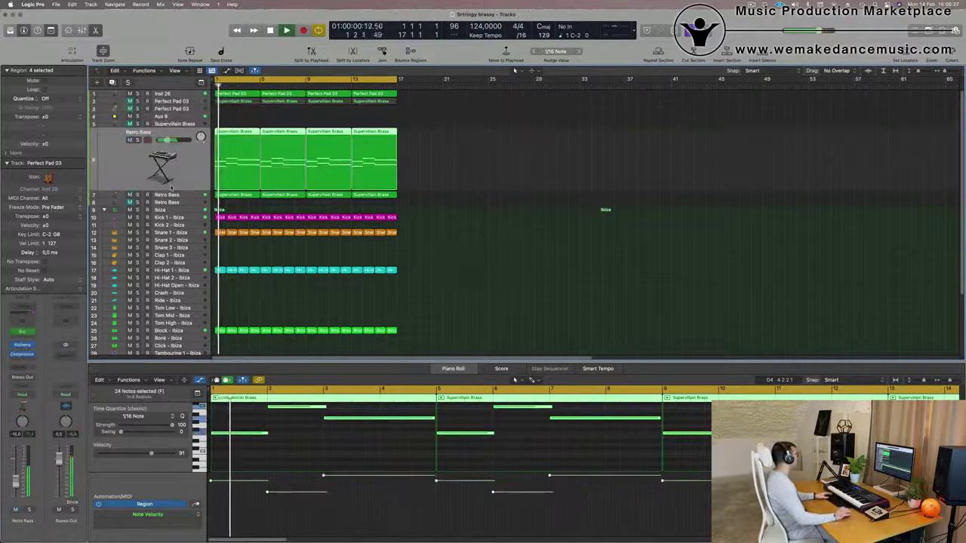
pyautogui.click(137, 140)
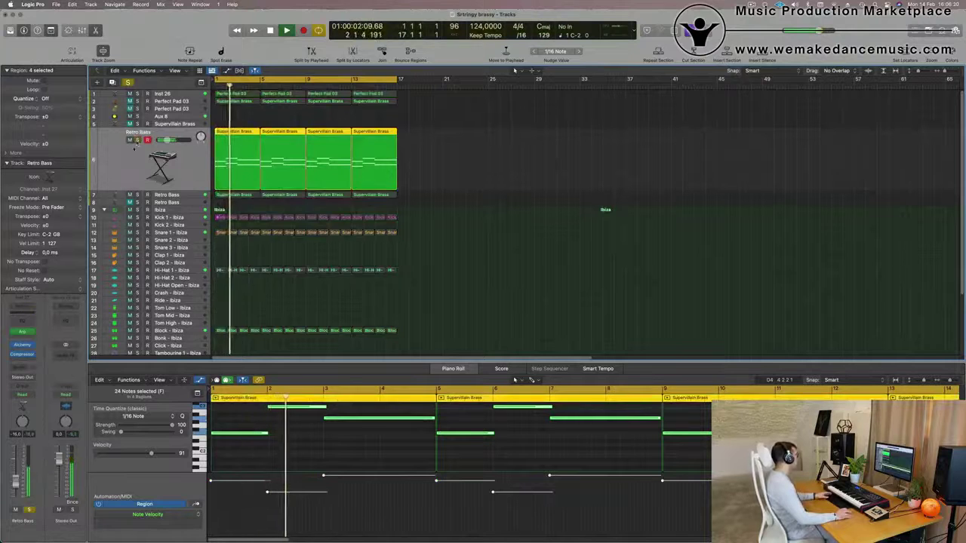
pyautogui.click(137, 141)
pyautogui.press('Return')
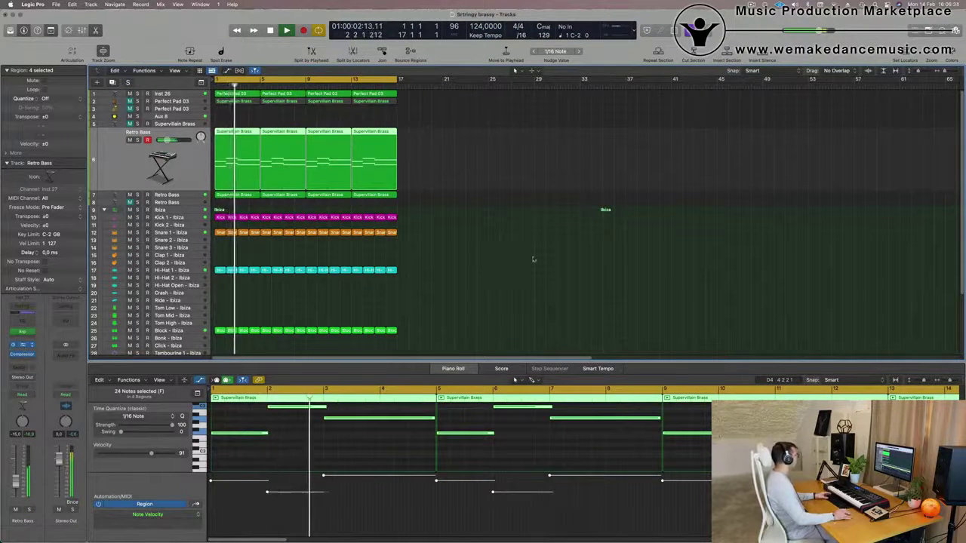
# - Open Alchemy on Retro Bass track 6, replay from bar 1, and copy the plug-in's current settings
pyautogui.press('v')
pyautogui.moveTo(645, 143); pyautogui.dragTo(627, 111)
pyautogui.press('space')
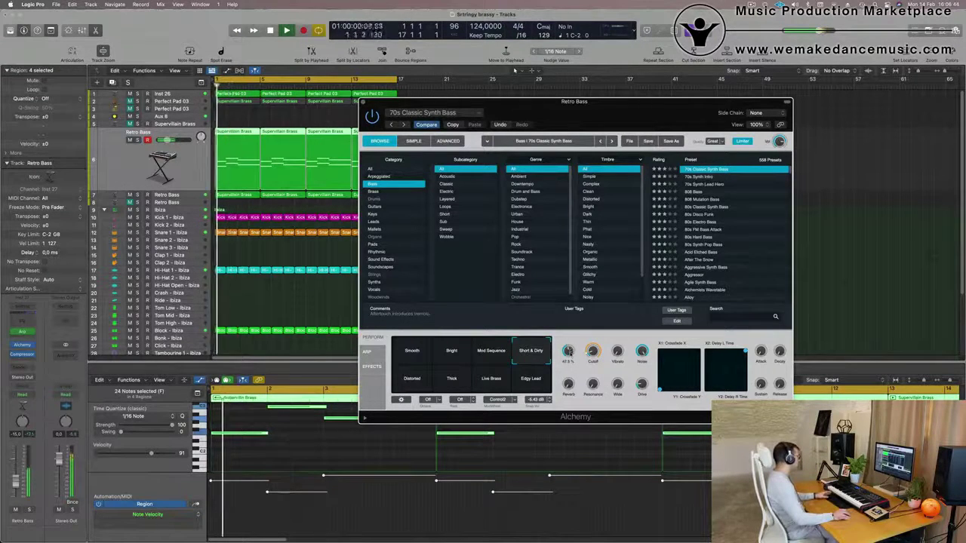
pyautogui.press('space')
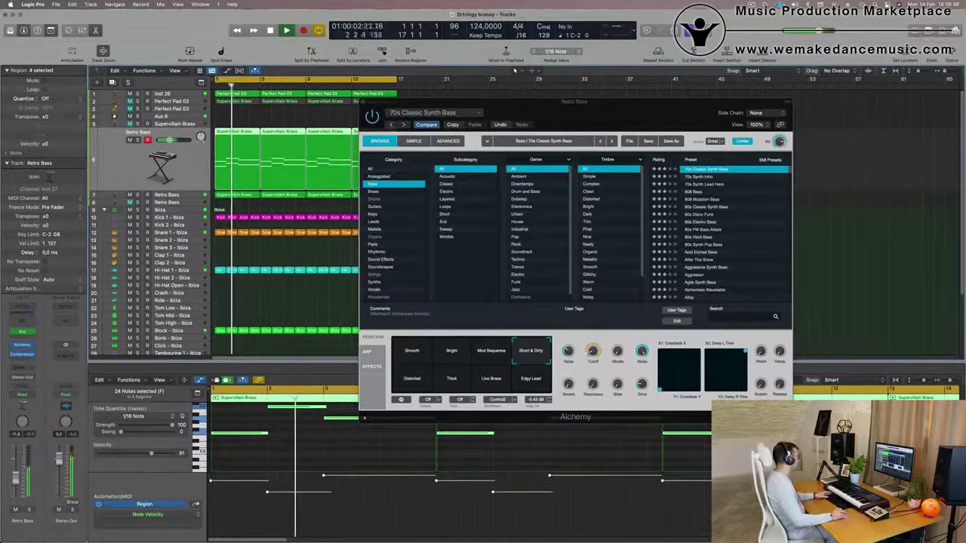
pyautogui.click(453, 125)
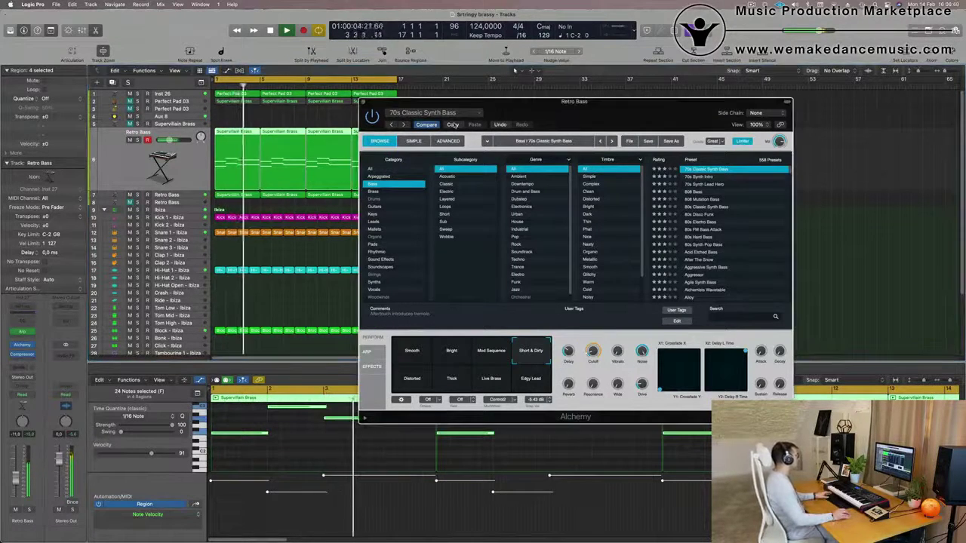
# - Audition Alchemy's Mod Sequence, Smooth, Distorted, Live Brass and Edgy Lead performance snapshots and return to Short & Dirty
pyautogui.click(490, 350)
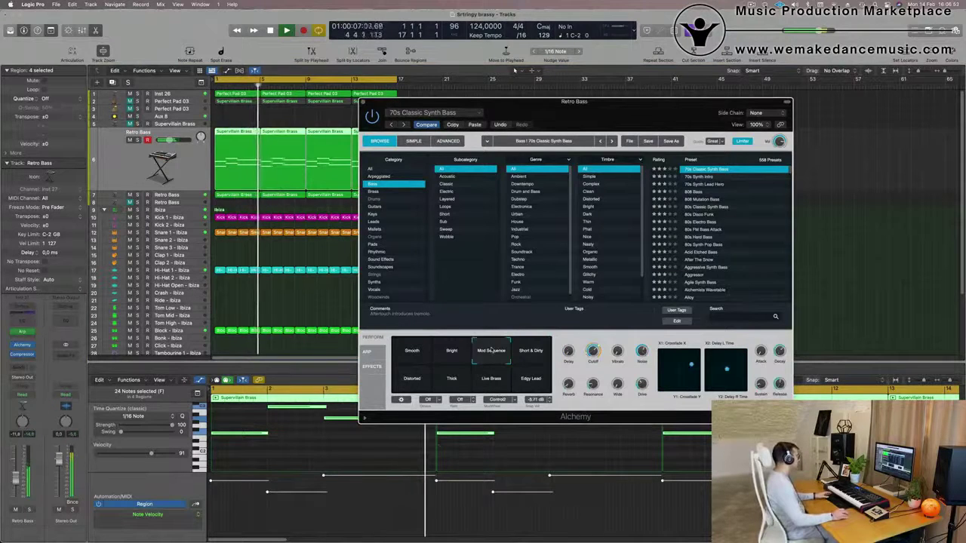
pyautogui.click(409, 363)
pyautogui.press('Return')
pyautogui.moveTo(610, 115); pyautogui.dragTo(550, 84)
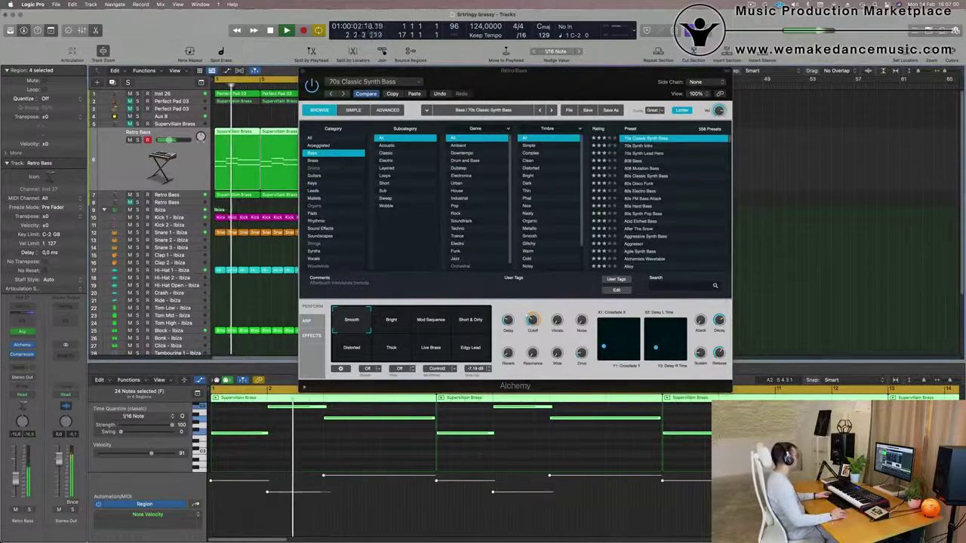
pyautogui.click(386, 351)
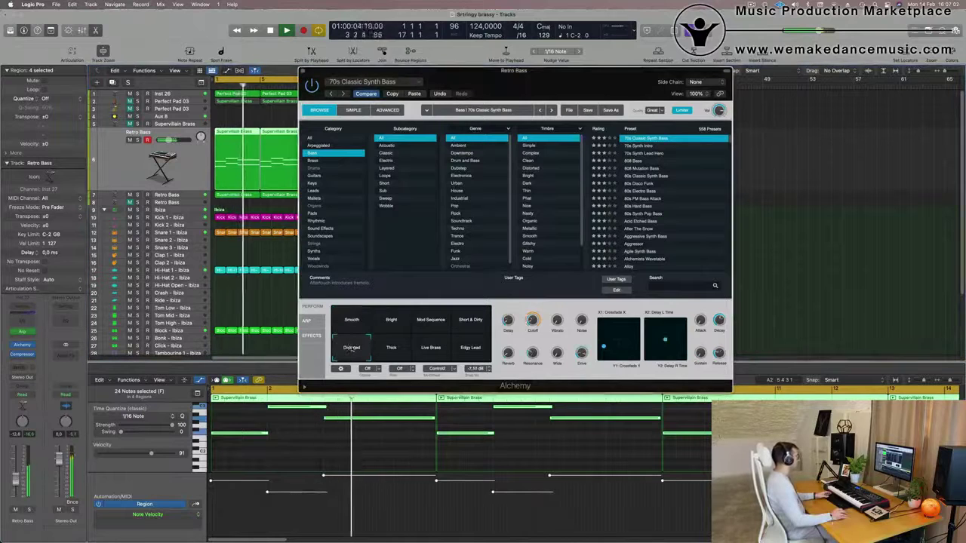
pyautogui.click(427, 347)
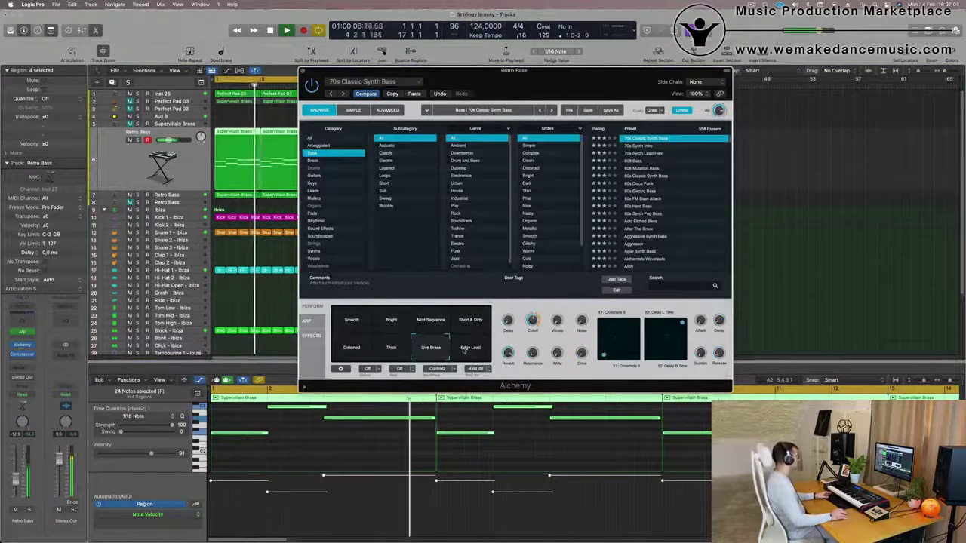
pyautogui.click(483, 351)
pyautogui.click(470, 323)
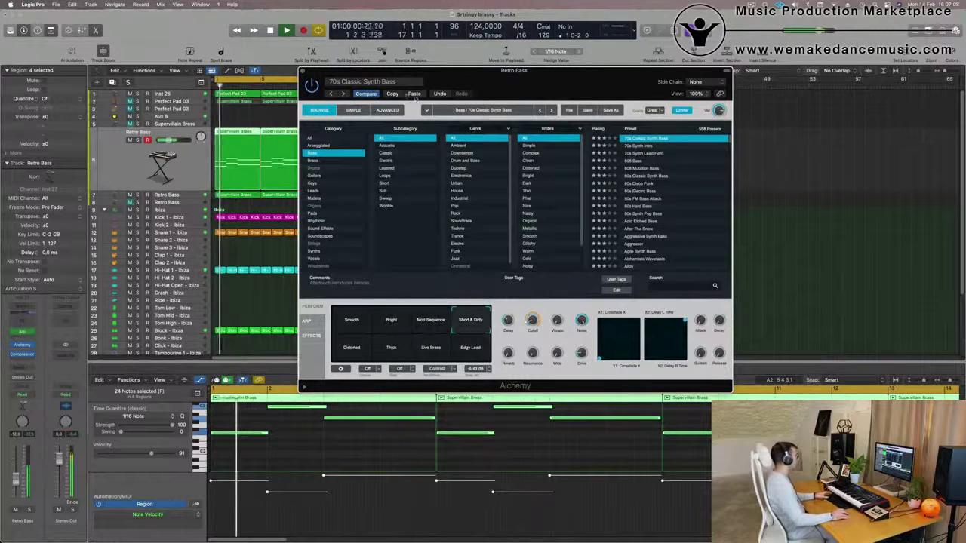
# - Paste the copied settings back into Alchemy on Retro Bass track 6 and close the plug-in window
pyautogui.moveTo(580, 86); pyautogui.dragTo(616, 147)
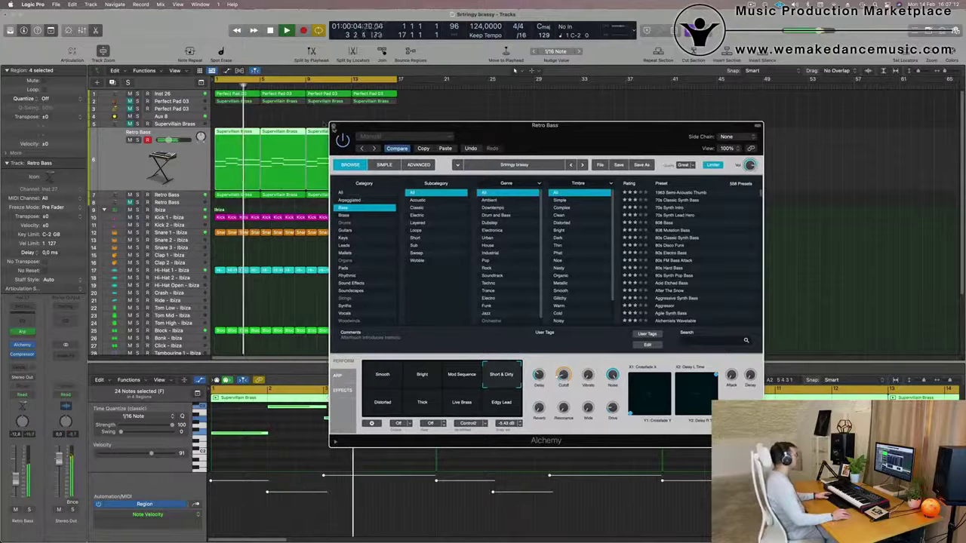
pyautogui.click(333, 126)
pyautogui.scroll(3, 487, 204)
pyautogui.scroll(-5, 504, 226)
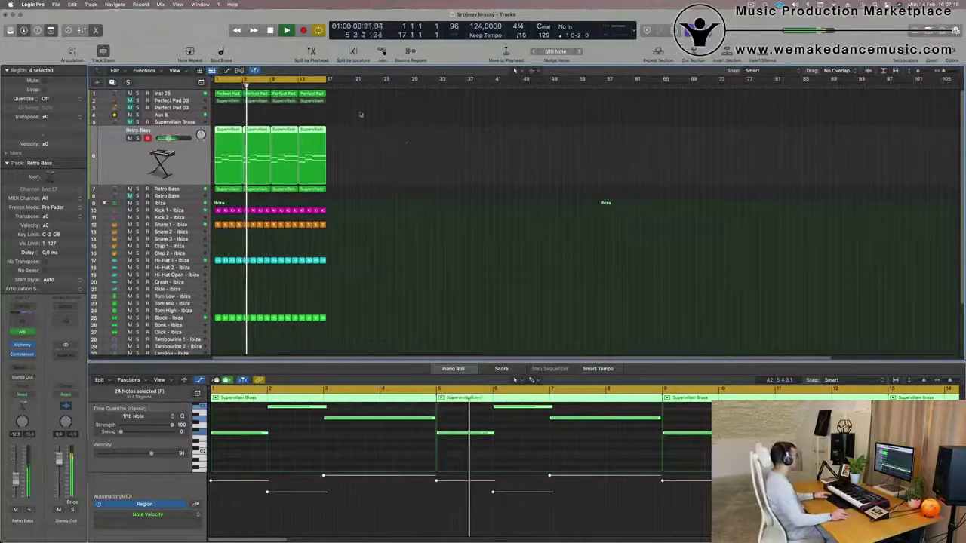
# - Replay the arrangement from bar 1 and mute the Inst 26 track
pyautogui.click(162, 123)
pyautogui.press('Return')
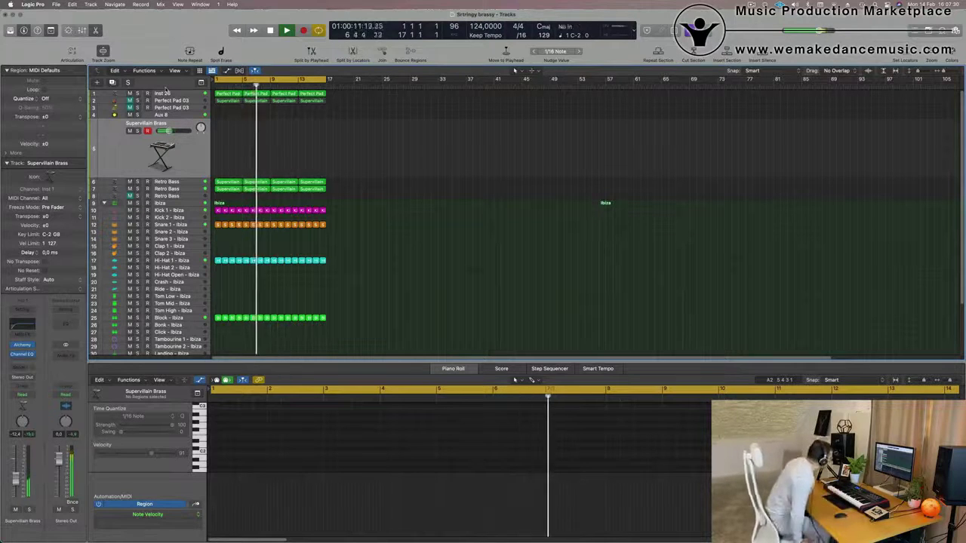
pyautogui.press('space')
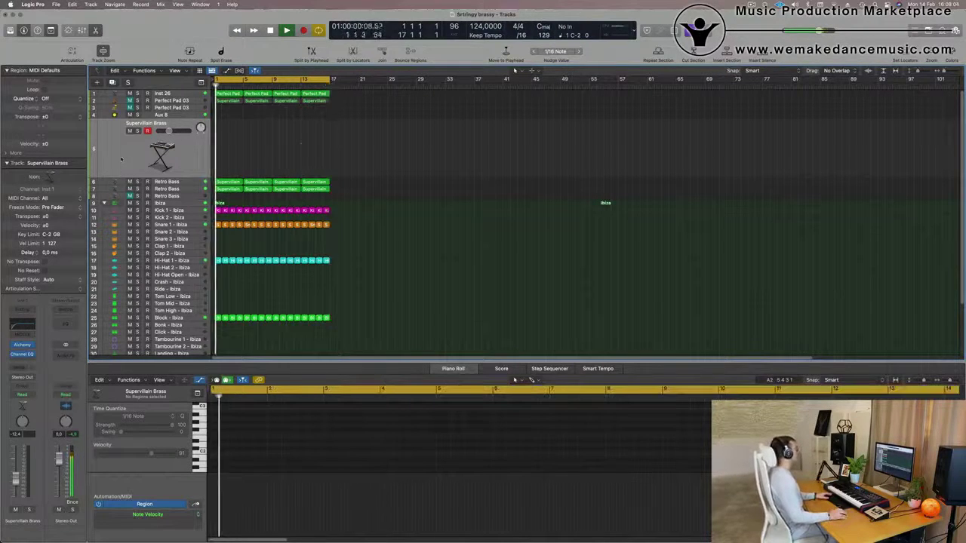
pyautogui.click(196, 93)
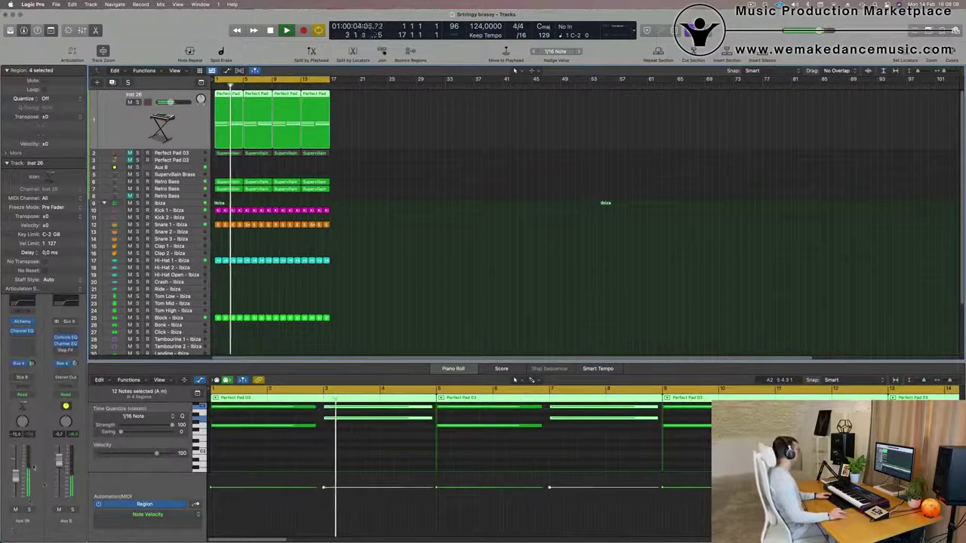
pyautogui.click(16, 510)
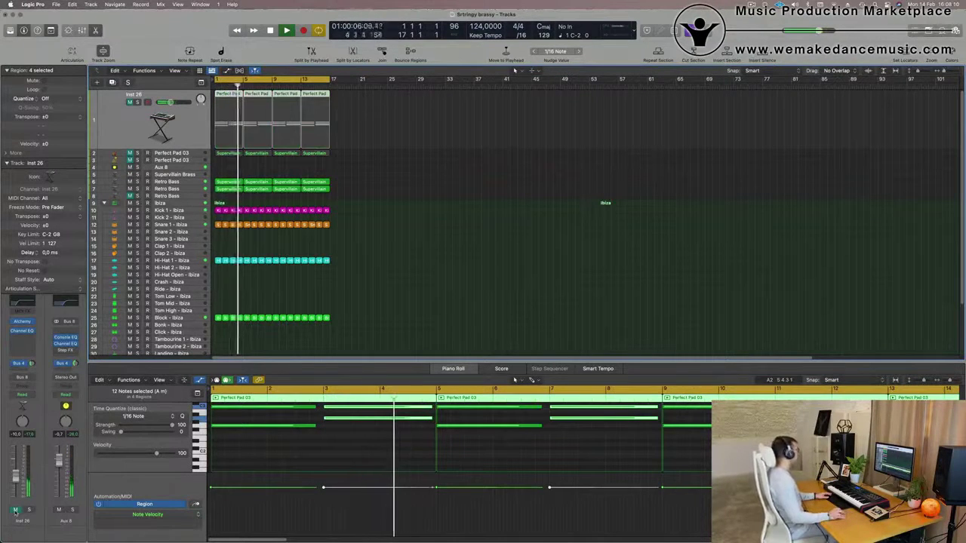
# - Copy the first Hi-Hat 1 region to bar 1 of the Hi-Hat Open track and replay from the beginning
pyautogui.scroll(2, 381, 298)
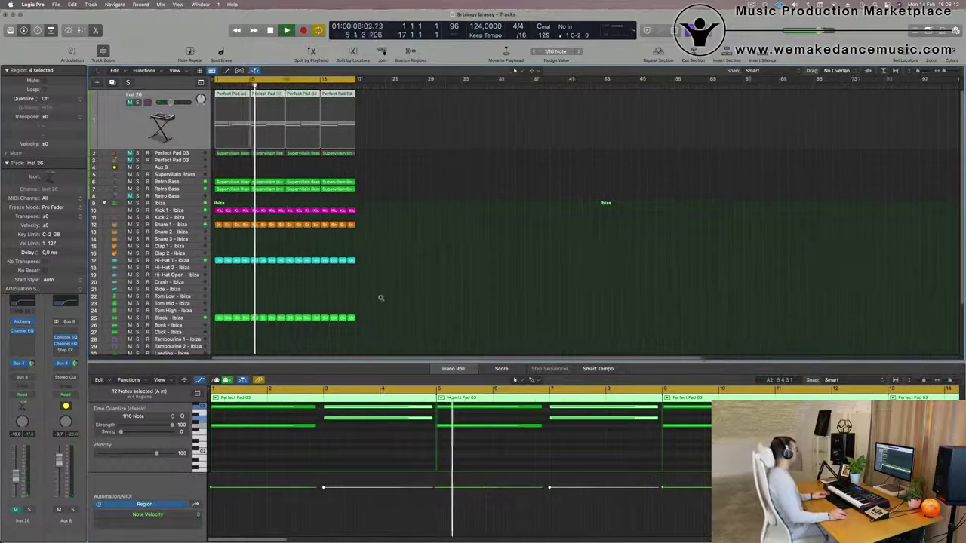
pyautogui.scroll(1, 381, 299)
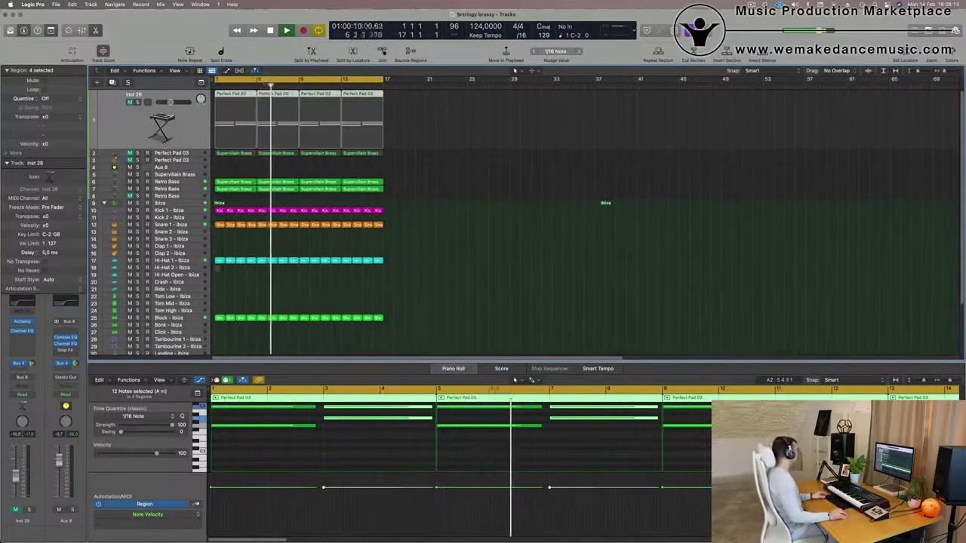
pyautogui.click(219, 261)
pyautogui.moveTo(218, 261); pyautogui.dragTo(219, 275)
pyautogui.press('Return')
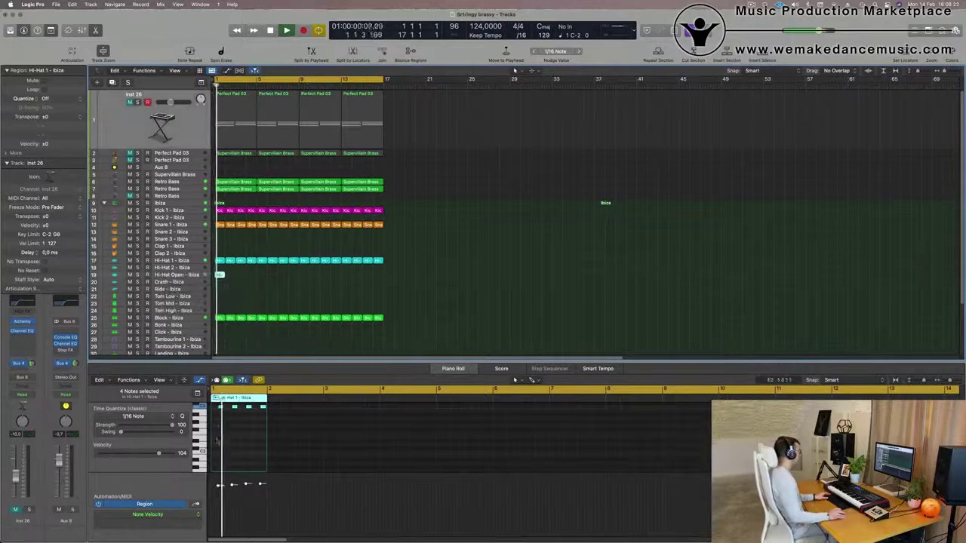
# - Repeat the Hi-Hat Open region every bar up to bar 17 and replay the loop from the beginning
pyautogui.scroll(5, 239, 459)
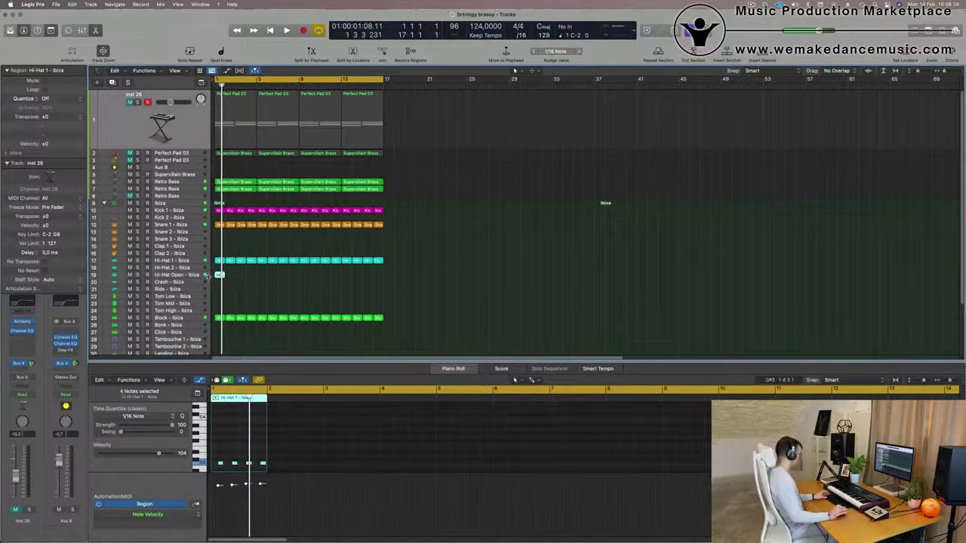
pyautogui.press('super+r')
pyautogui.press('super+r')
pyautogui.press('super+r')
pyautogui.press('super+r')
pyautogui.press('super+r')
pyautogui.press('super+r')
pyautogui.press('super+r')
pyautogui.press('super+r')
pyautogui.press('super+r')
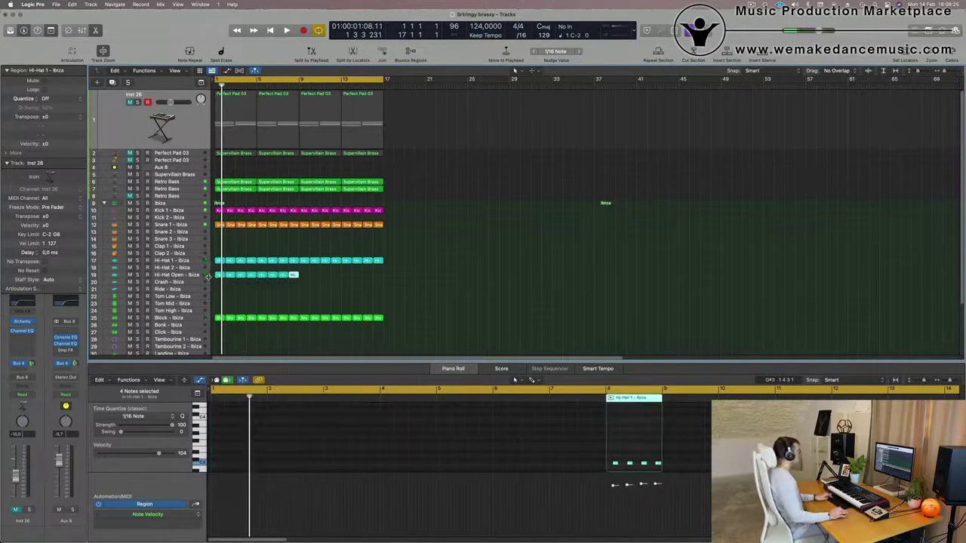
pyautogui.press('super+r')
pyautogui.press('space')
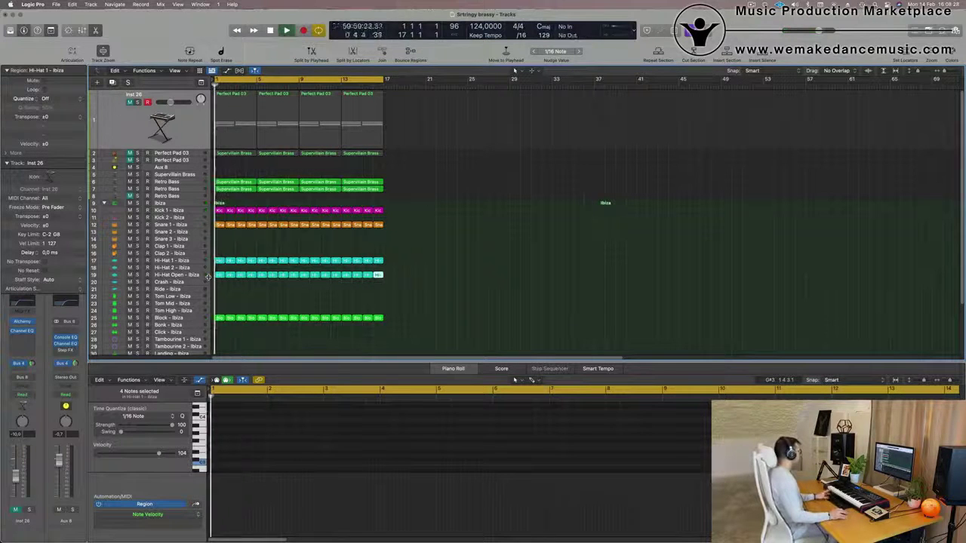
# - Select the Hi-Hat Open track, replay from bar 1 and lower its volume
pyautogui.click(183, 275)
pyautogui.press('Return')
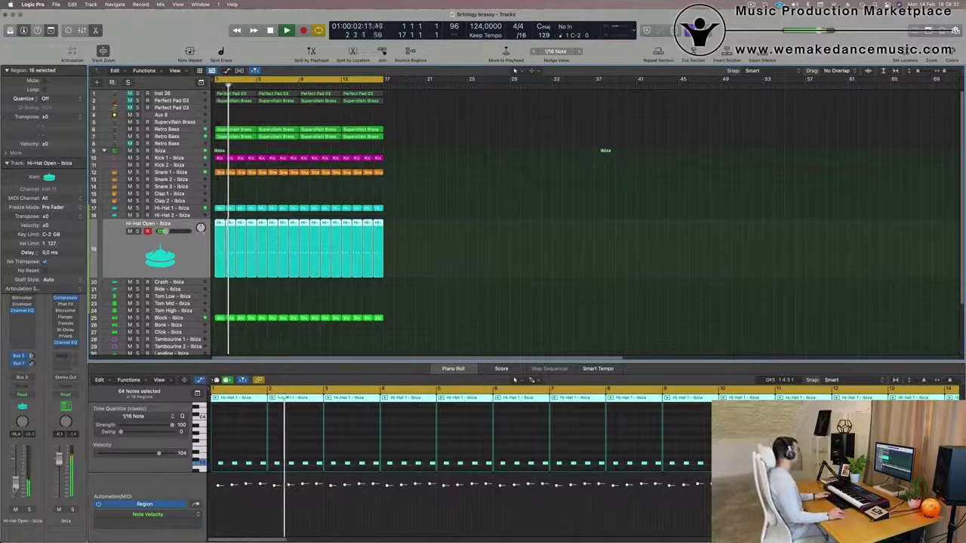
pyautogui.scroll(-1, 481, 259)
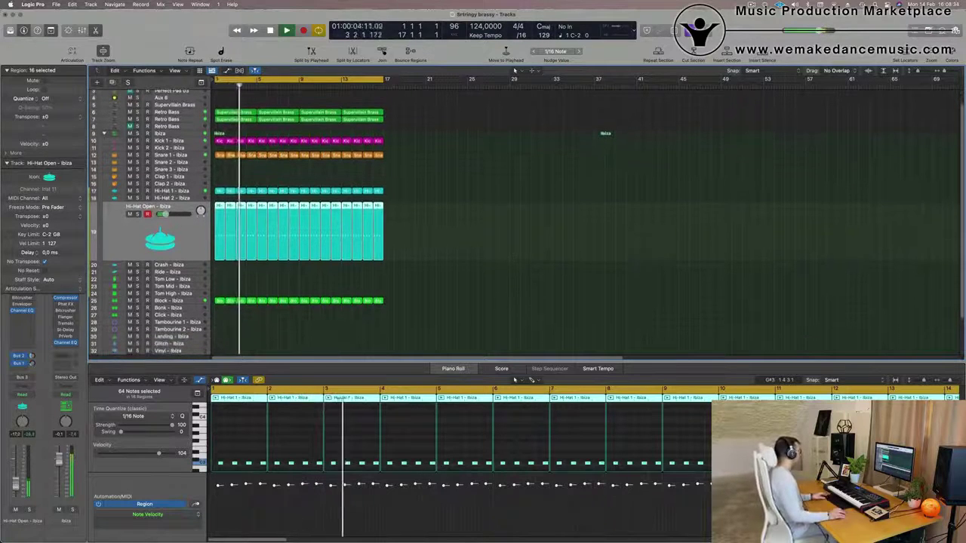
# - Copy the first Hi-Hat Open region to bar 1 of the Tom Low track and transpose its four notes
pyautogui.click(219, 206)
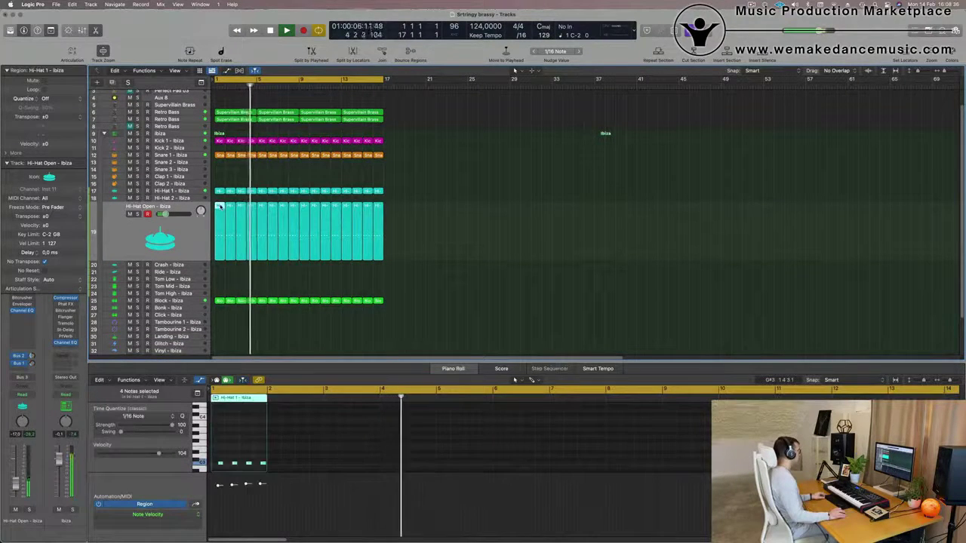
pyautogui.moveTo(219, 252); pyautogui.dragTo(220, 285)
pyautogui.moveTo(214, 436); pyautogui.dragTo(282, 453)
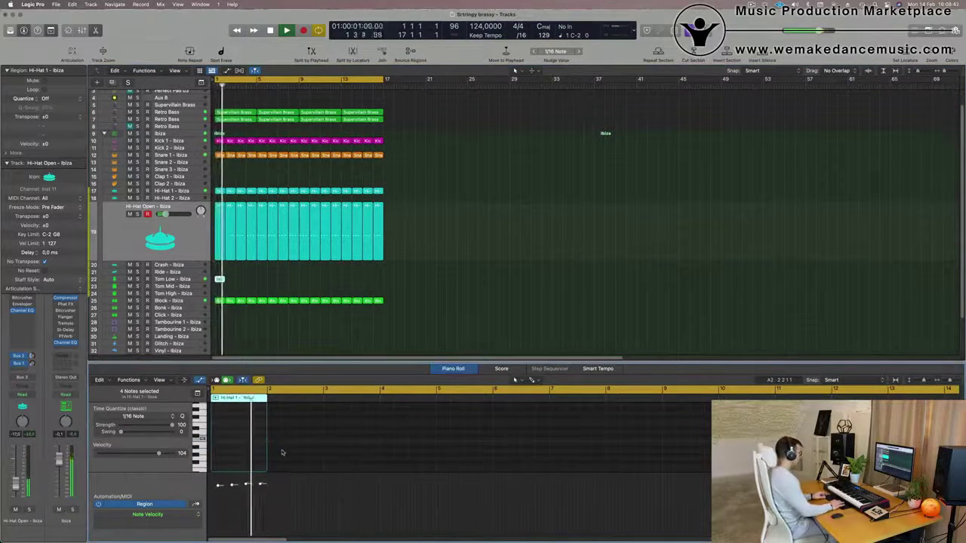
pyautogui.scroll(4, 280, 290)
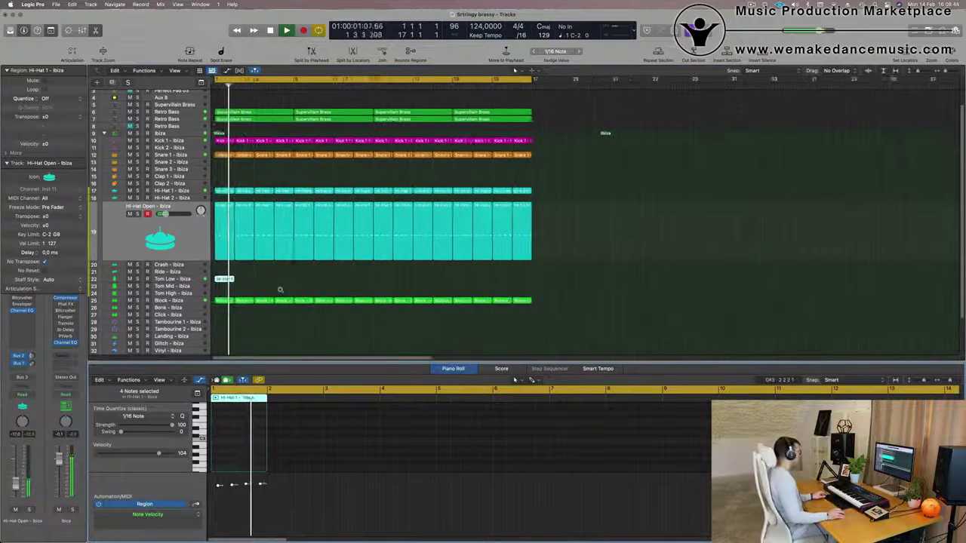
pyautogui.press('space')
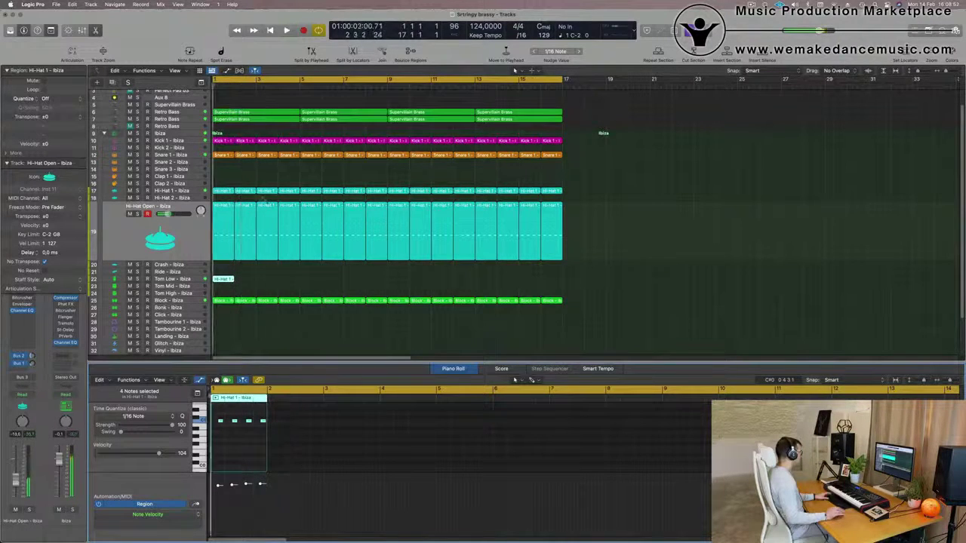
# - Check the Hi-Hat Open track against the copied tom part, ending with the Tom Low track selected and the loop playing
pyautogui.click(193, 279)
pyautogui.press('space')
pyautogui.click(195, 206)
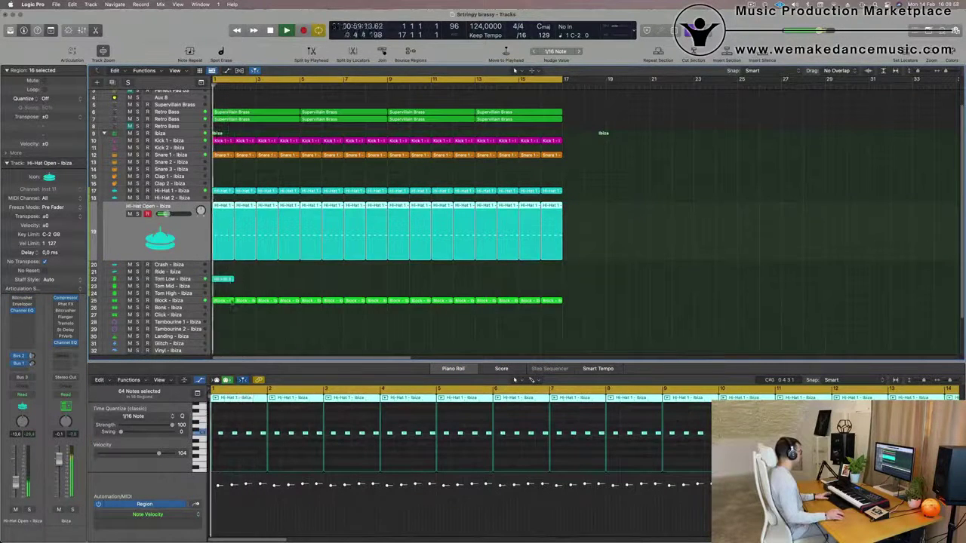
pyautogui.click(199, 281)
pyautogui.press('space')
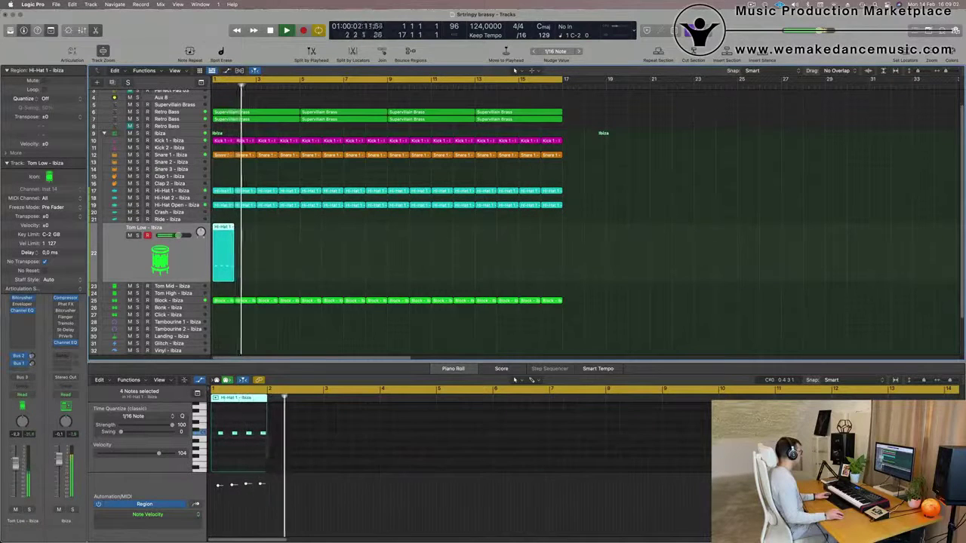
# - Delete the first three notes in the Tom Low region, keeping only the last one of the bar
pyautogui.press('space')
pyautogui.moveTo(254, 443); pyautogui.dragTo(253, 444)
pyautogui.press('Delete')
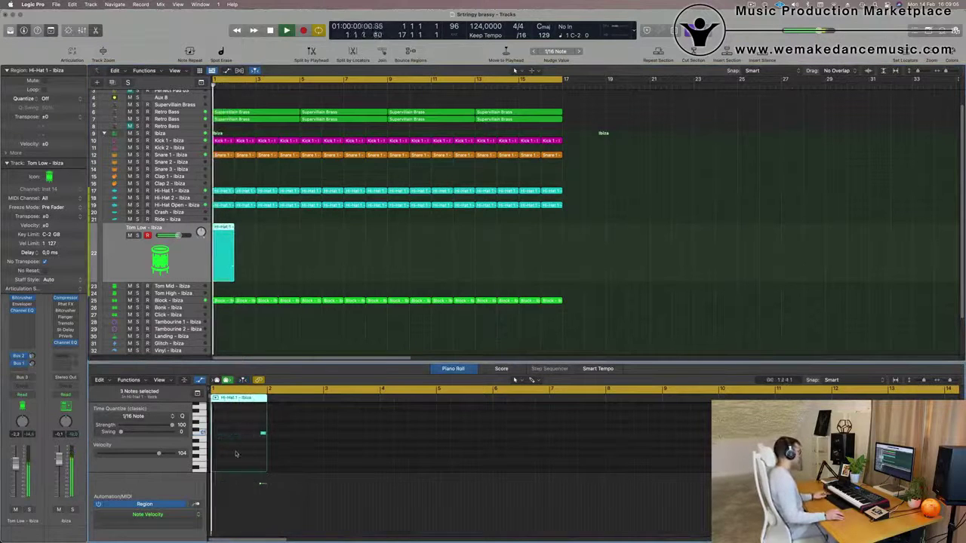
pyautogui.scroll(5, 236, 454)
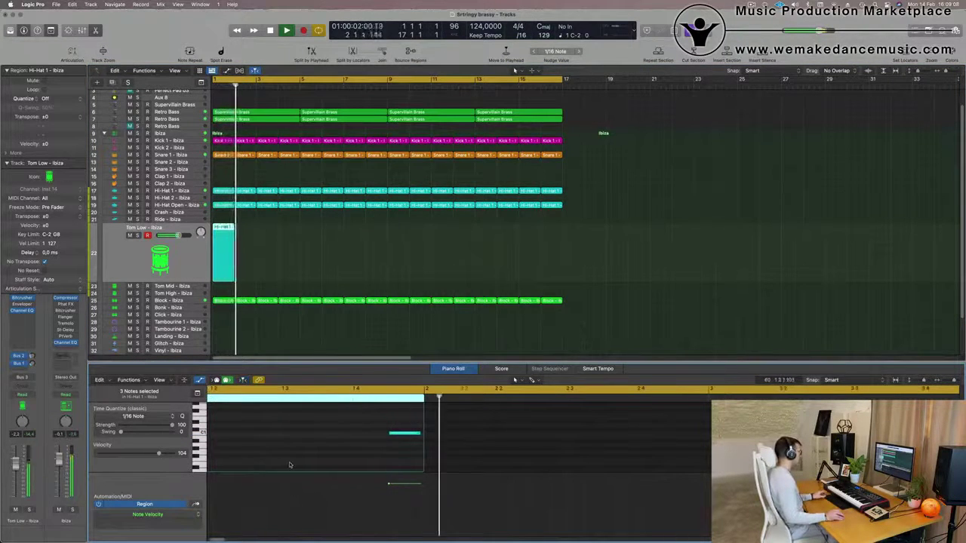
# - Select the one-note Tom Low region and repeat it every bar up to bar 17
pyautogui.moveTo(297, 234); pyautogui.dragTo(191, 261)
pyautogui.press('Return')
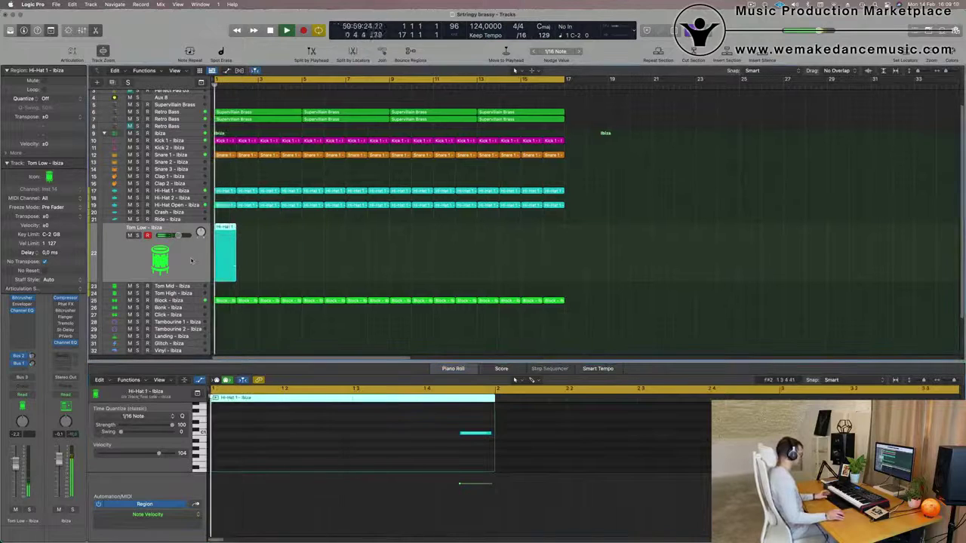
pyautogui.press('super+r')
pyautogui.press('super+r')
pyautogui.press('super+r')
pyautogui.press('super+r')
pyautogui.press('super+r')
pyautogui.press('super+r')
pyautogui.press('super+r')
pyautogui.press('super+r')
pyautogui.press('super+r')
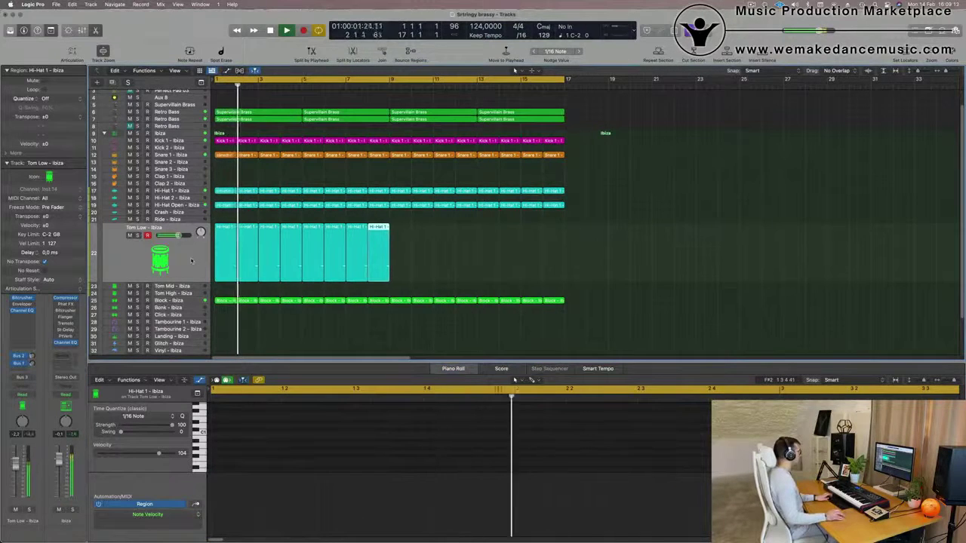
pyautogui.press('super+r')
pyautogui.press('super+r')
pyautogui.press('super+r')
pyautogui.press('super+r')
pyautogui.press('super+r')
pyautogui.press('super+r')
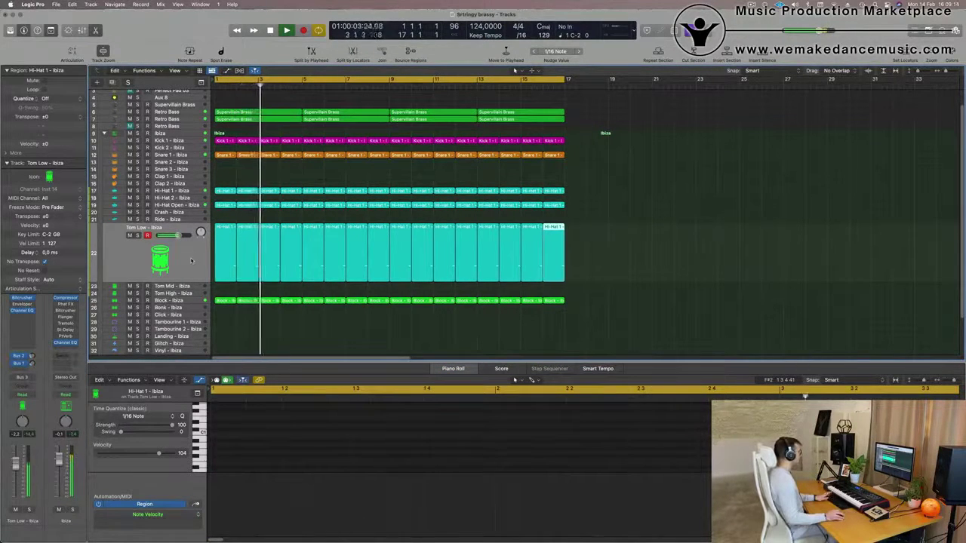
# - Select all Tom Low regions and replay the start of the loop several times to judge the tom hit
pyautogui.press('space')
pyautogui.click(188, 255)
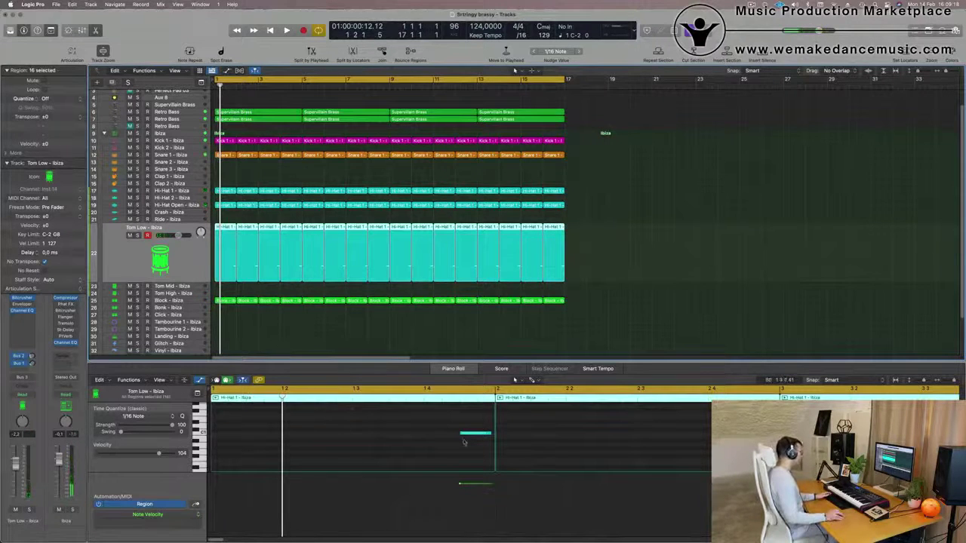
pyautogui.press('space')
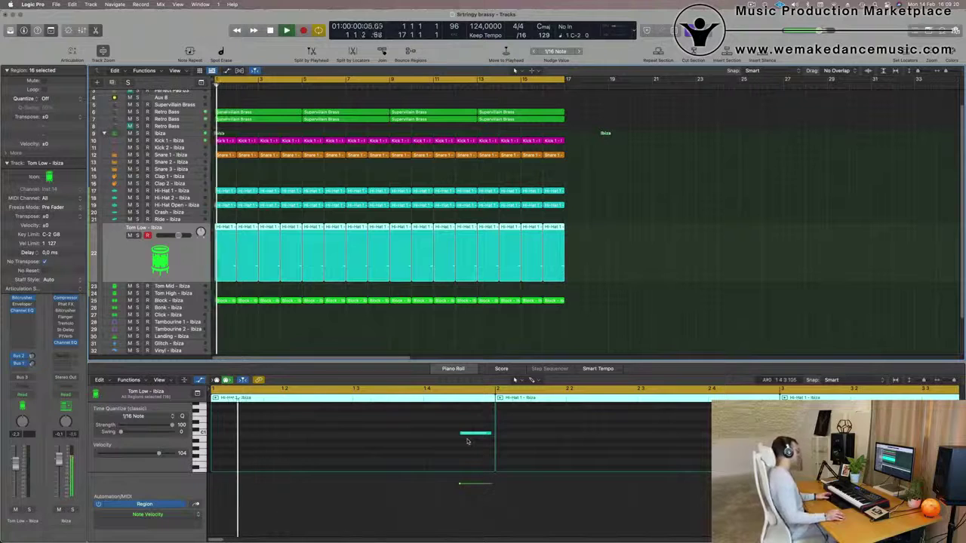
pyautogui.press('space')
pyautogui.press('space')
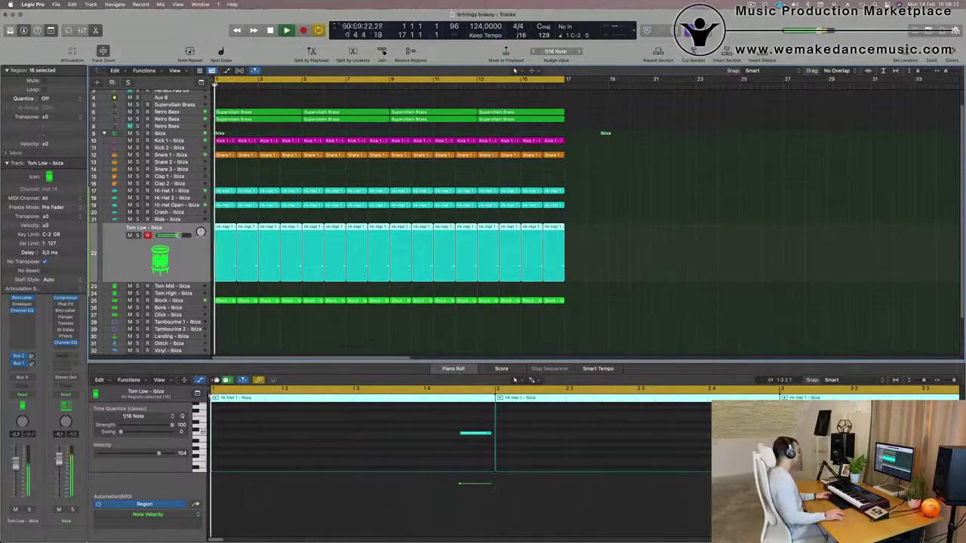
pyautogui.press('space')
pyautogui.press('space')
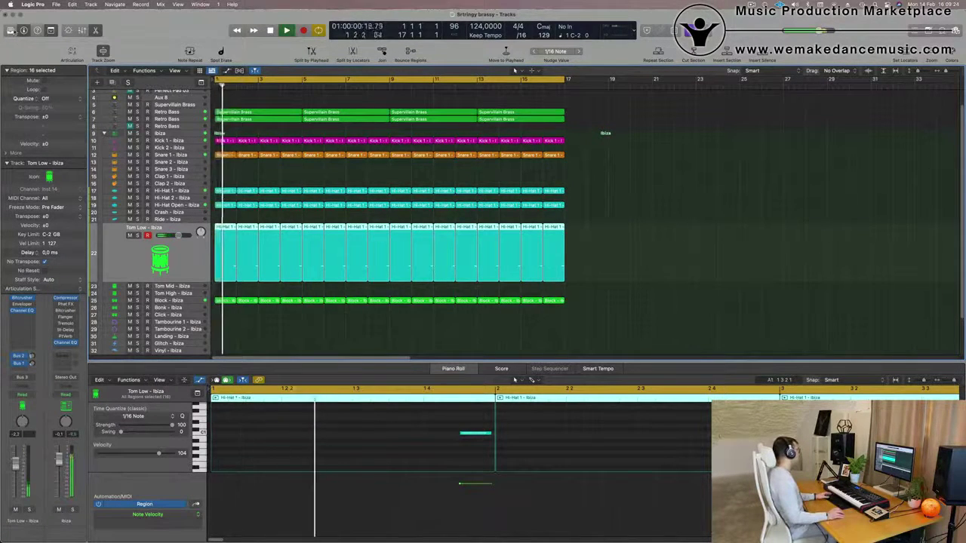
# - Open the sound library, load the Tom Low - Advanced Machines sound on the Tom Low track and replay from bar 1
pyautogui.press('y')
pyautogui.press('Return')
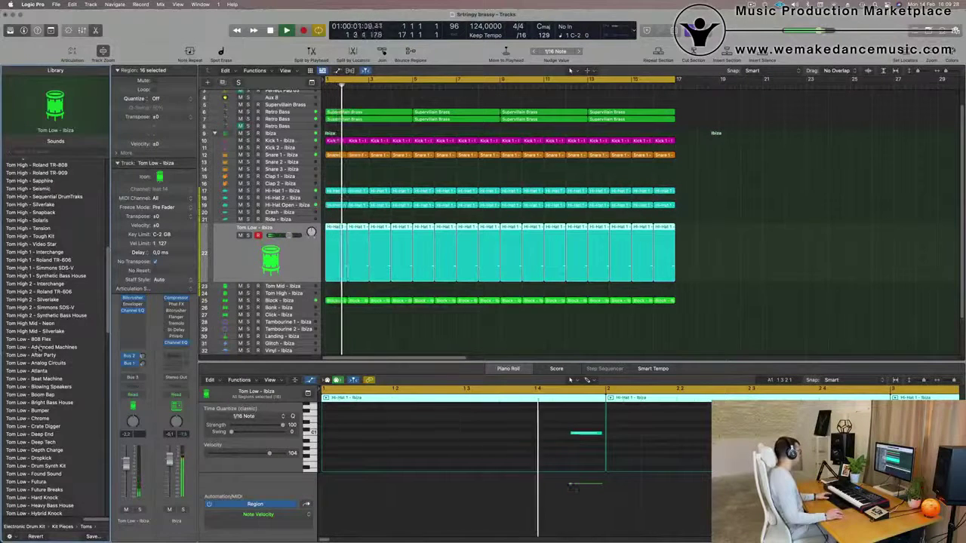
pyautogui.click(47, 347)
pyautogui.press('Return')
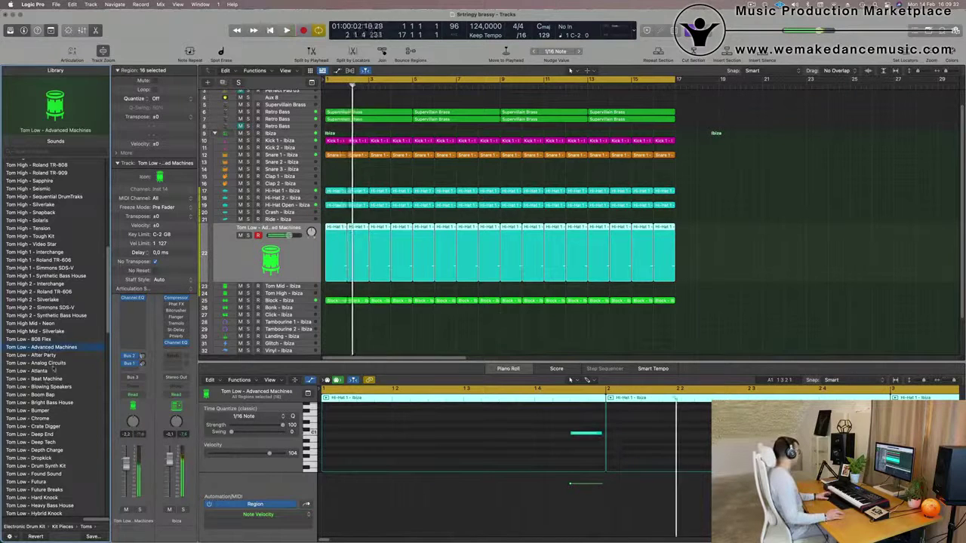
# - Solo the Tom Low track to hear it alone, unsolo it and lower its volume to about -4.7 dB
pyautogui.click(139, 511)
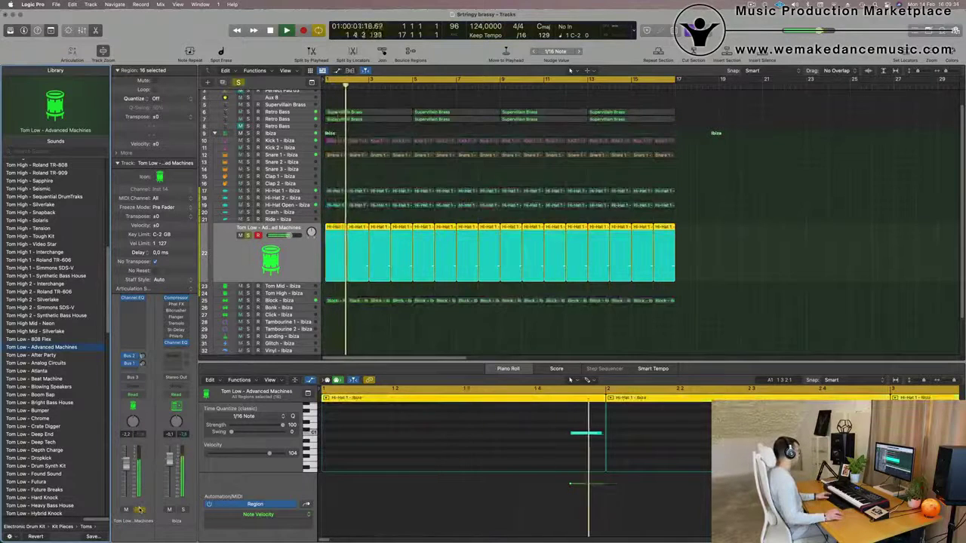
pyautogui.click(139, 510)
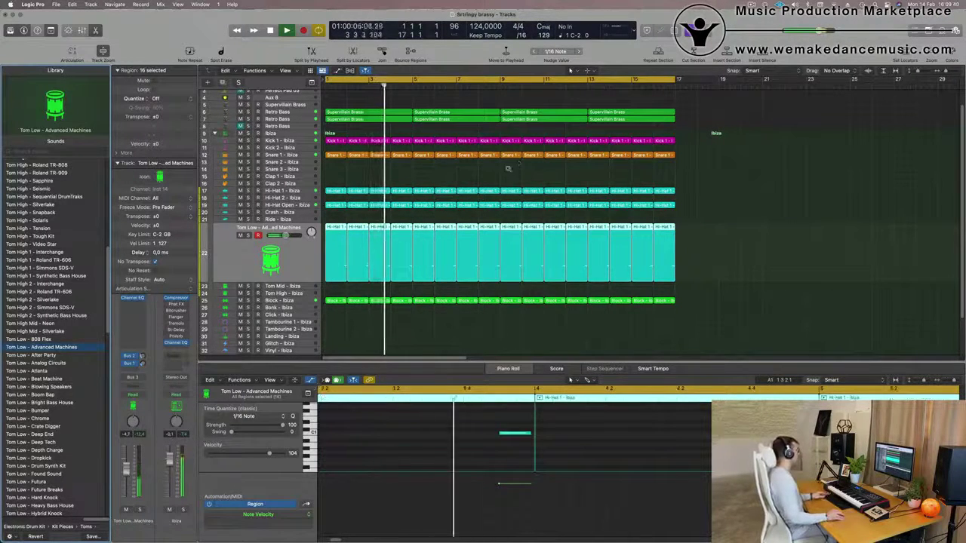
# - Copy the first Snare 1 region to bar 1 of the Clap 1 track and transpose its two notes
pyautogui.scroll(-5, 508, 168)
pyautogui.scroll(-5, 509, 188)
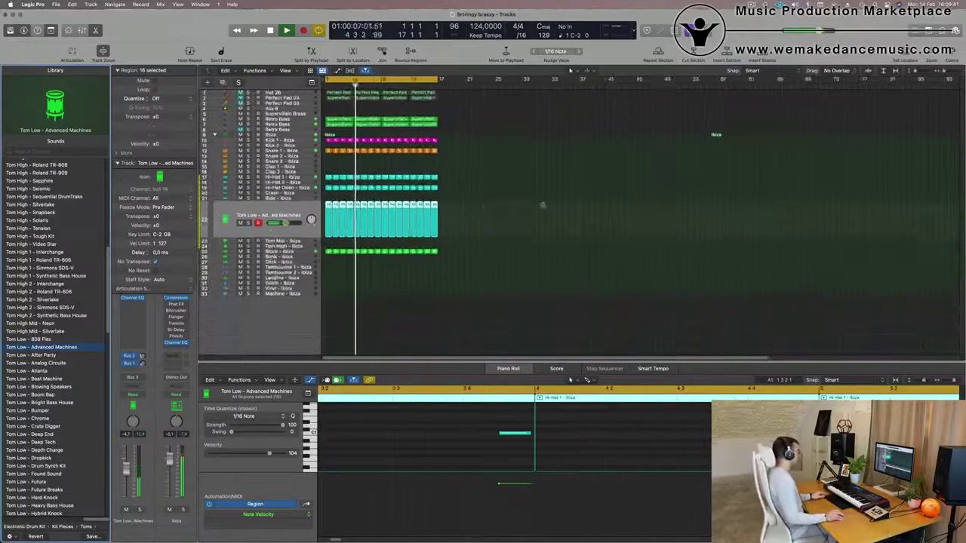
pyautogui.scroll(3, 528, 205)
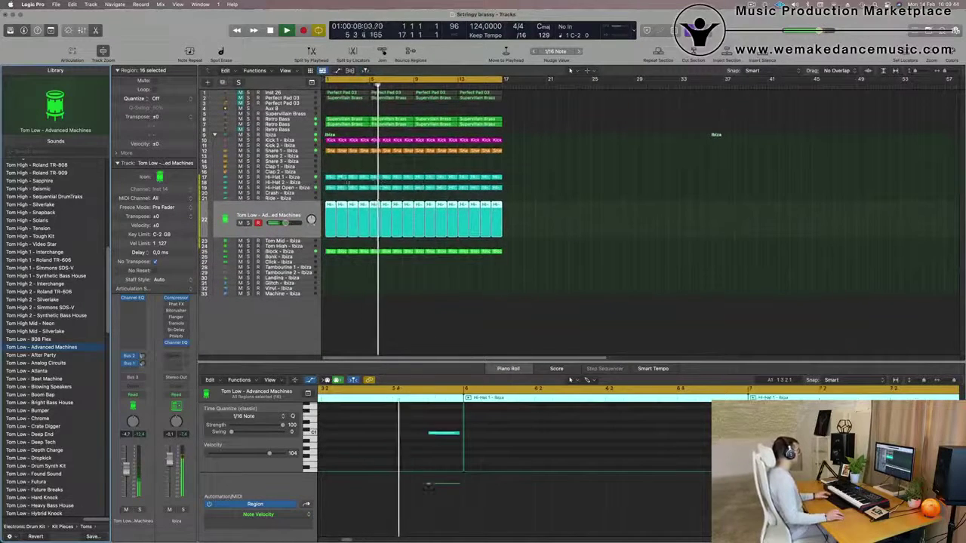
pyautogui.moveTo(329, 153); pyautogui.dragTo(329, 167)
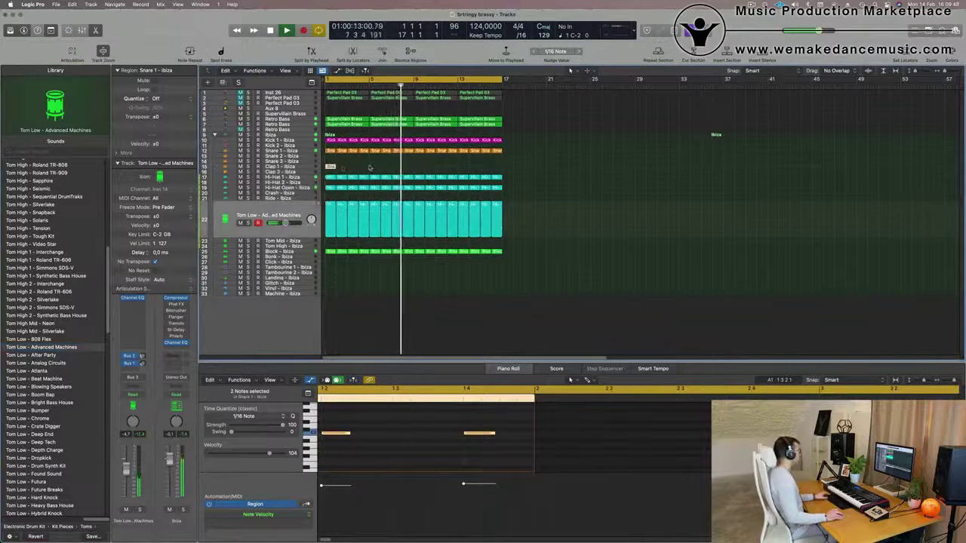
pyautogui.press('Return')
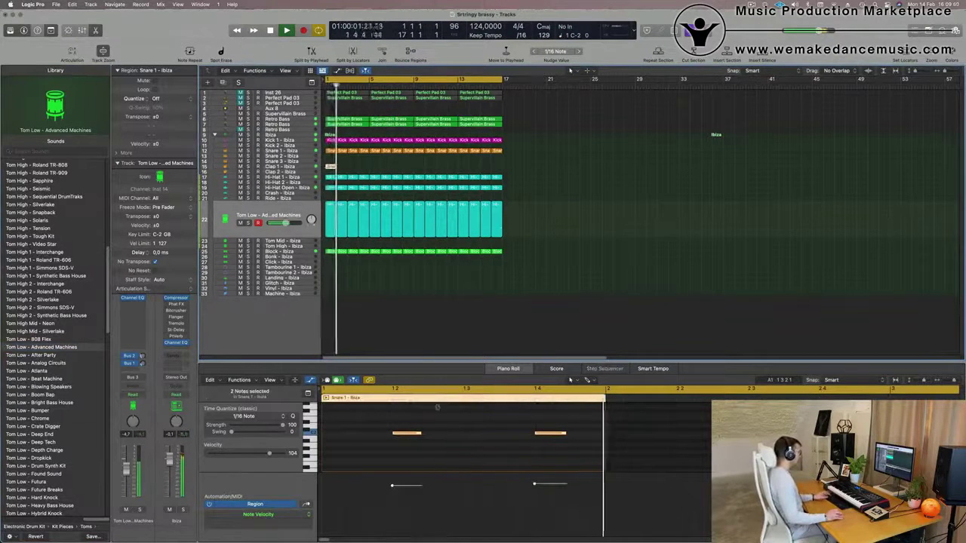
pyautogui.moveTo(389, 419); pyautogui.dragTo(583, 467)
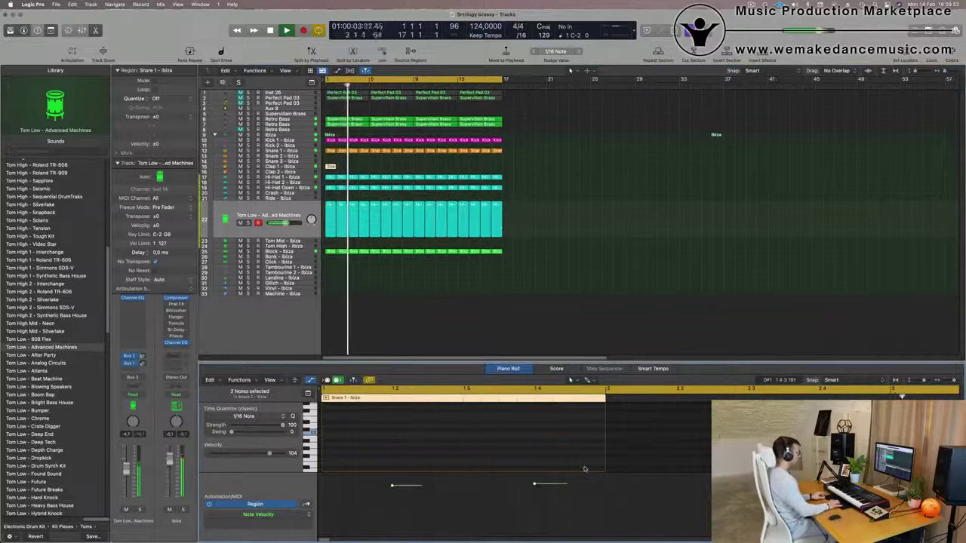
pyautogui.press('Return')
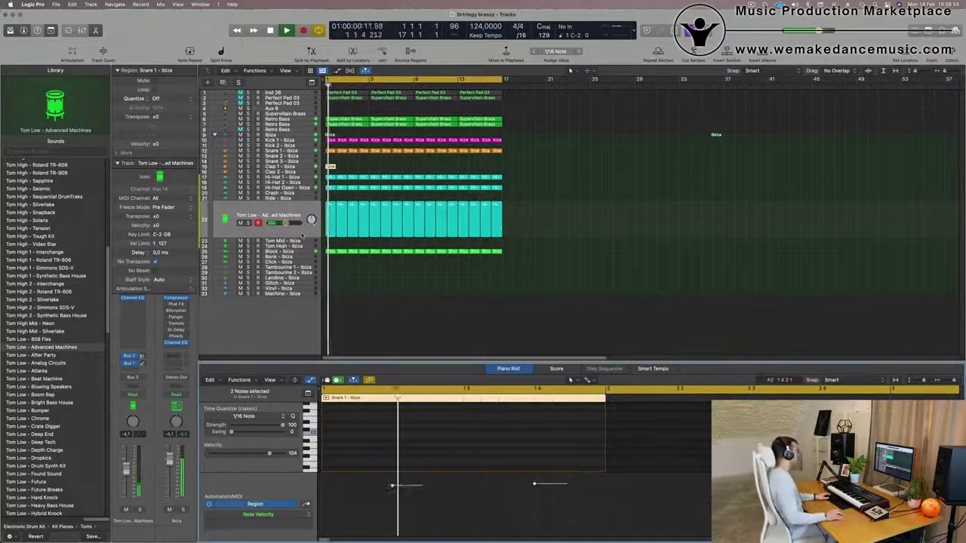
# - Repeat the Clap 1 region every bar up to bar 17 and adjust the Clap 1 track's volume
pyautogui.moveTo(359, 171); pyautogui.dragTo(319, 165)
pyautogui.press('super+r')
pyautogui.press('super+r')
pyautogui.press('super+r')
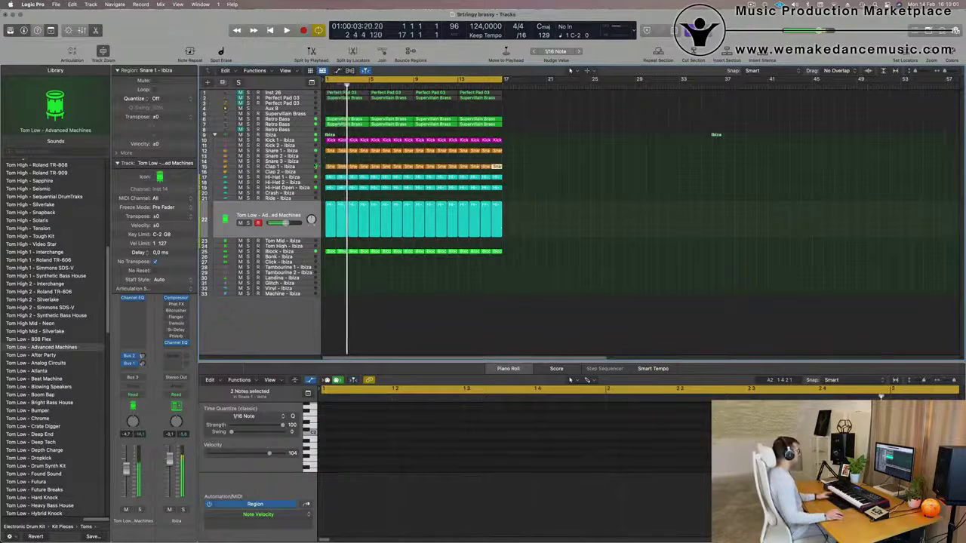
pyautogui.click(284, 167)
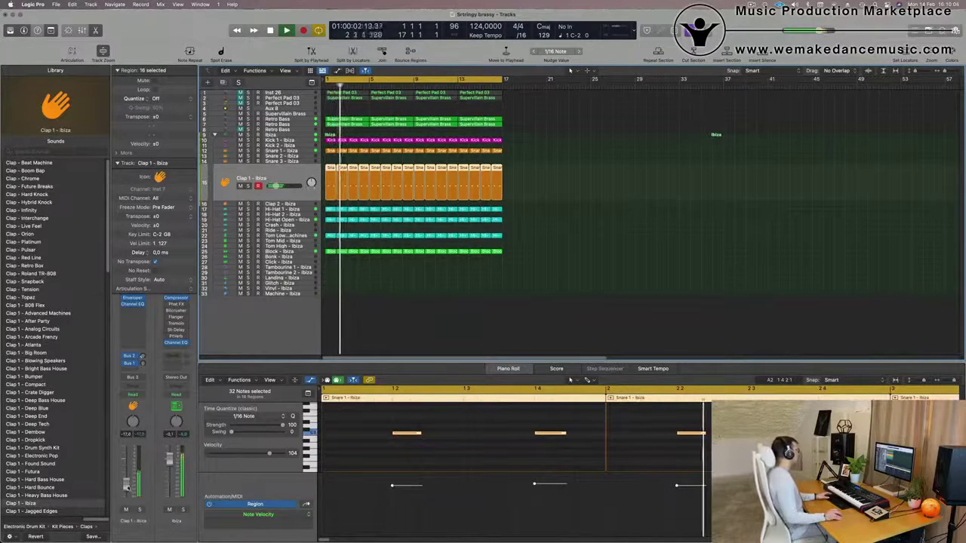
pyautogui.click(379, 313)
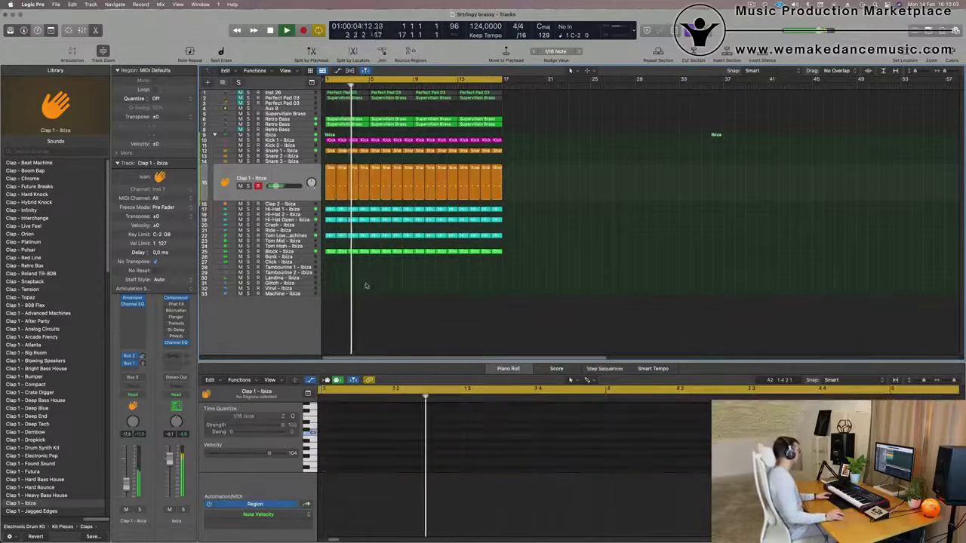
# - Copy the first Block region to bar 1 of the Tambourine 2 track and shift its notes earlier to start on the downbeat
pyautogui.click(329, 252)
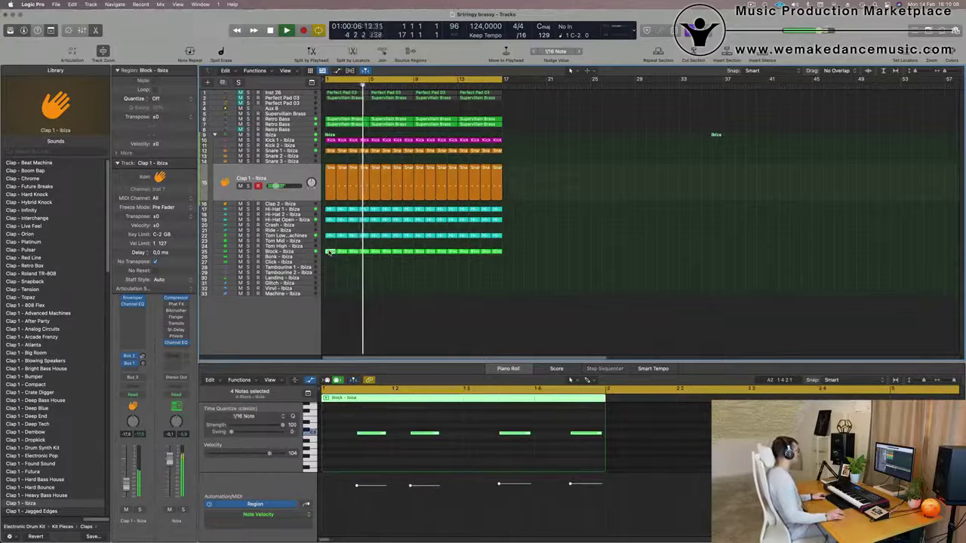
pyautogui.moveTo(329, 252); pyautogui.dragTo(330, 273)
pyautogui.press('Return')
pyautogui.scroll(2, 347, 456)
pyautogui.scroll(-5, 349, 457)
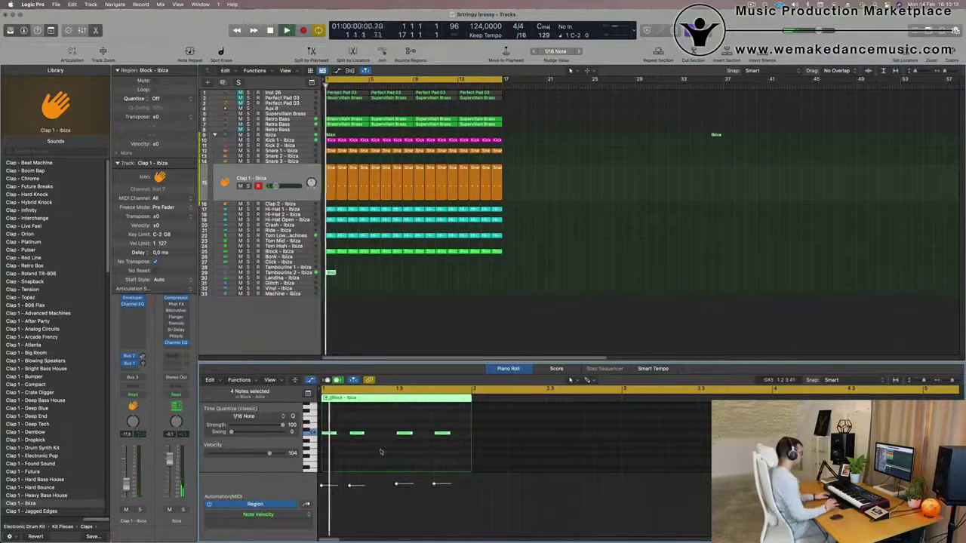
# - Rework the Tambourine 2 region by deleting its last two notes, copying the first two to beat 3 and adding two more note copies
pyautogui.moveTo(385, 428); pyautogui.dragTo(466, 454)
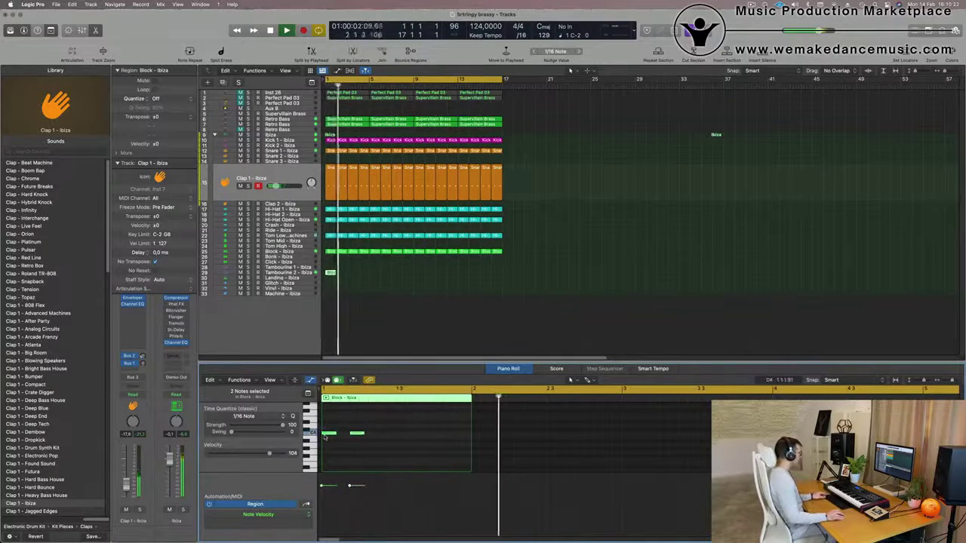
pyautogui.moveTo(328, 436); pyautogui.dragTo(404, 437)
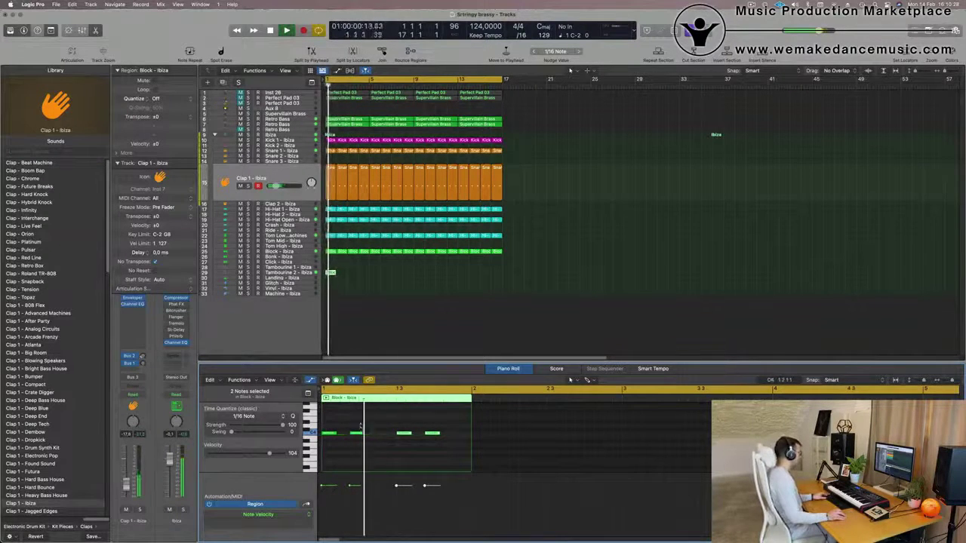
pyautogui.moveTo(359, 436); pyautogui.dragTo(385, 437)
pyautogui.scroll(-3, 388, 420)
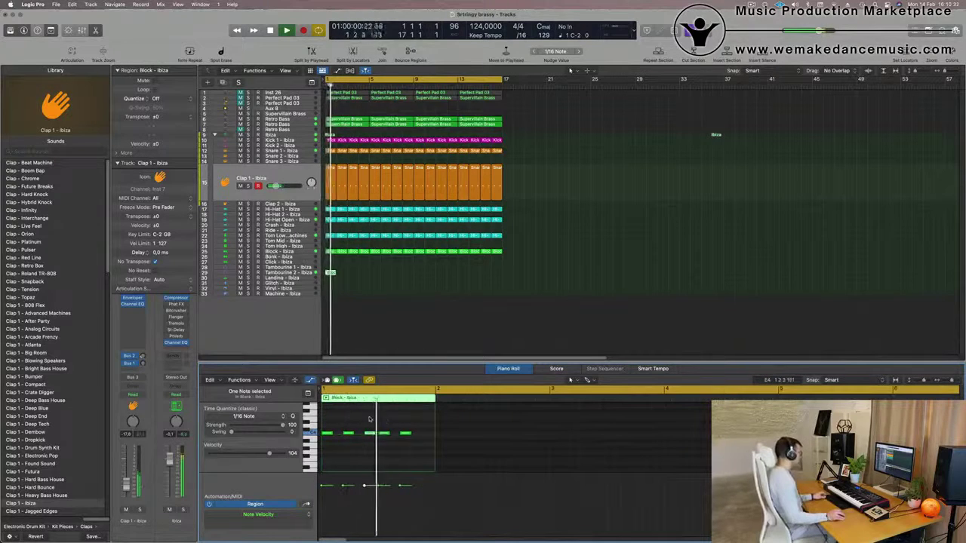
pyautogui.moveTo(410, 436)
pyautogui.mouseDown()
pyautogui.moveTo(429, 439)
pyautogui.moveTo(401, 441)
pyautogui.moveTo(409, 436)
pyautogui.mouseUp()
pyautogui.hscroll(1, 363, 417)
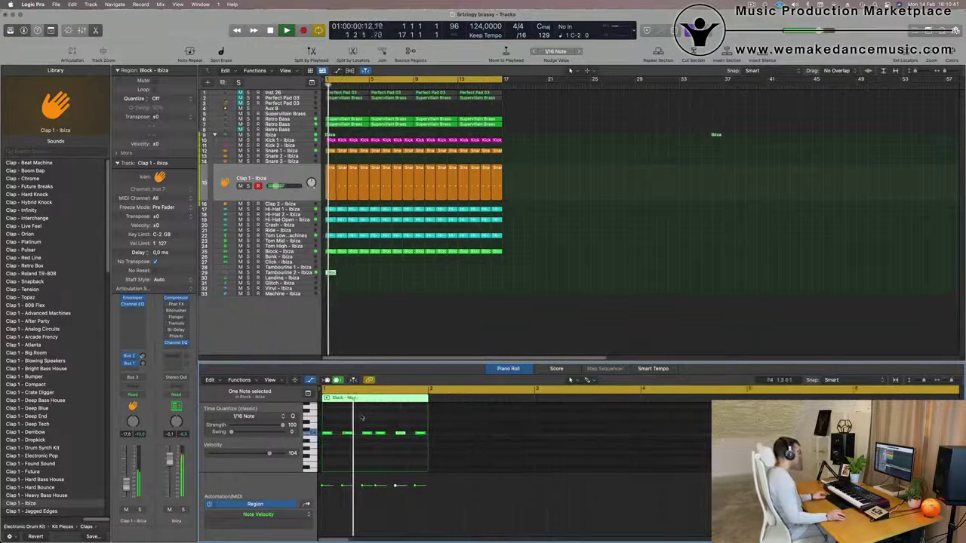
# - Repeat the one-bar tambourine region every bar up to bar 17
pyautogui.moveTo(362, 268); pyautogui.dragTo(333, 276)
pyautogui.press('super+r')
pyautogui.press('super+r')
pyautogui.press('super+r')
pyautogui.press('super+r')
pyautogui.press('super+r')
pyautogui.press('super+r')
pyautogui.press('super+r')
pyautogui.press('super+r')
pyautogui.press('super+r')
pyautogui.press('super+r')
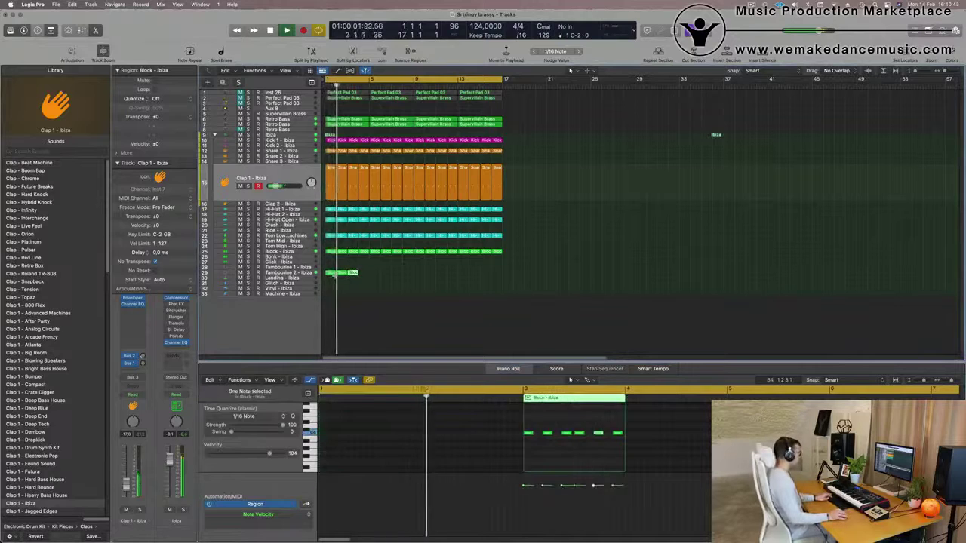
pyautogui.press('super+r')
pyautogui.press('super+r')
pyautogui.press('super+r')
pyautogui.press('super+r')
pyautogui.press('super+r')
pyautogui.press('super+r')
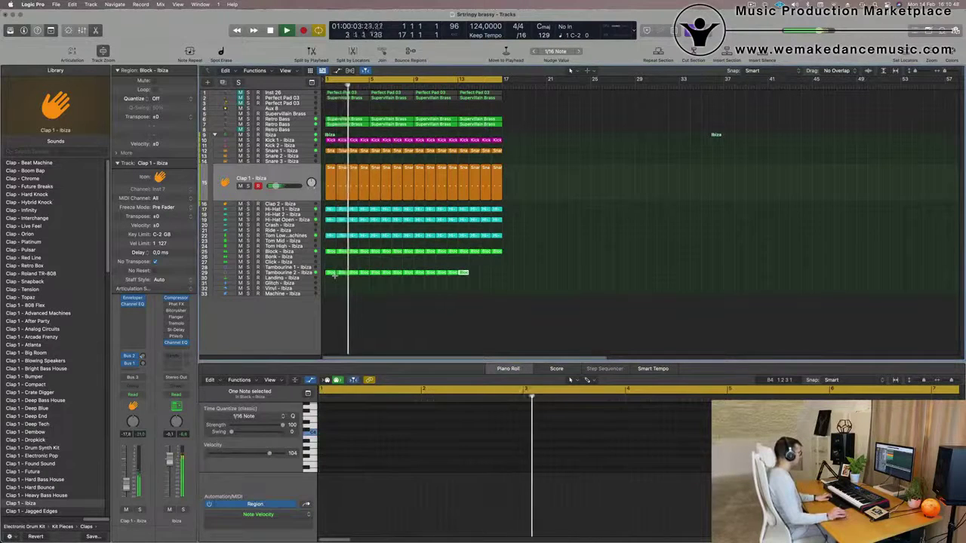
# - Select all sixteen tambourine regions and their notes, then move the regions from Tambourine 2 to the Tambourine 1 track
pyautogui.moveTo(536, 274); pyautogui.dragTo(323, 267)
pyautogui.scroll(3, 340, 450)
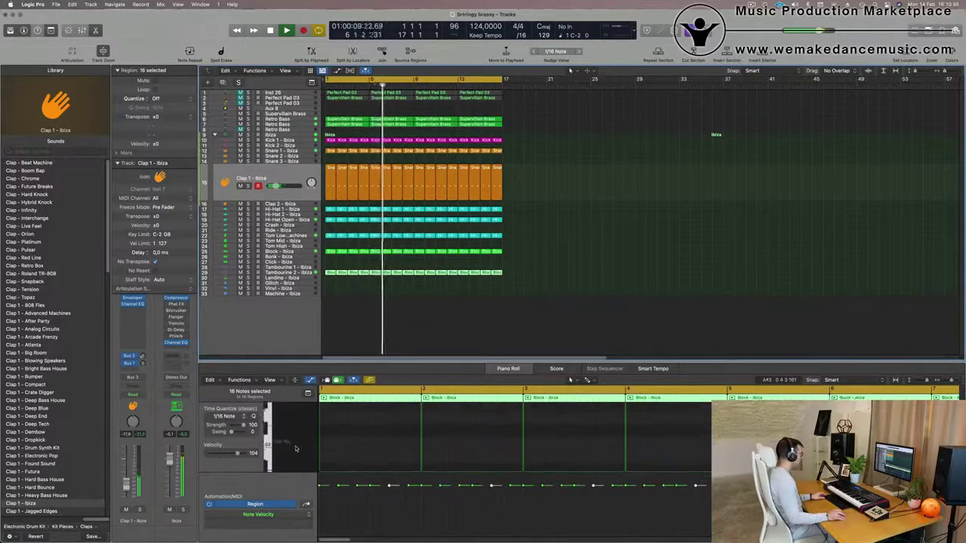
pyautogui.scroll(-2, 392, 449)
pyautogui.click(388, 437)
pyautogui.press('super+a')
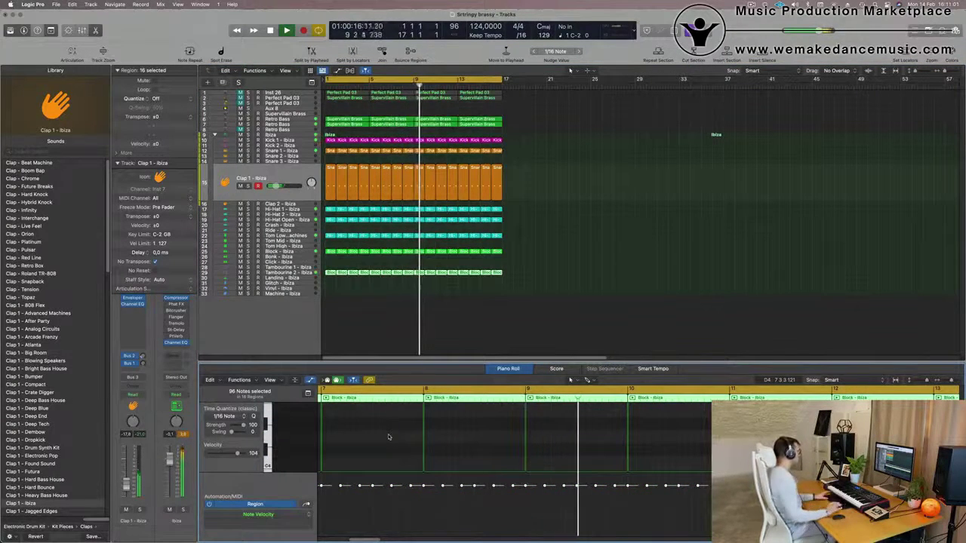
pyautogui.press('Return')
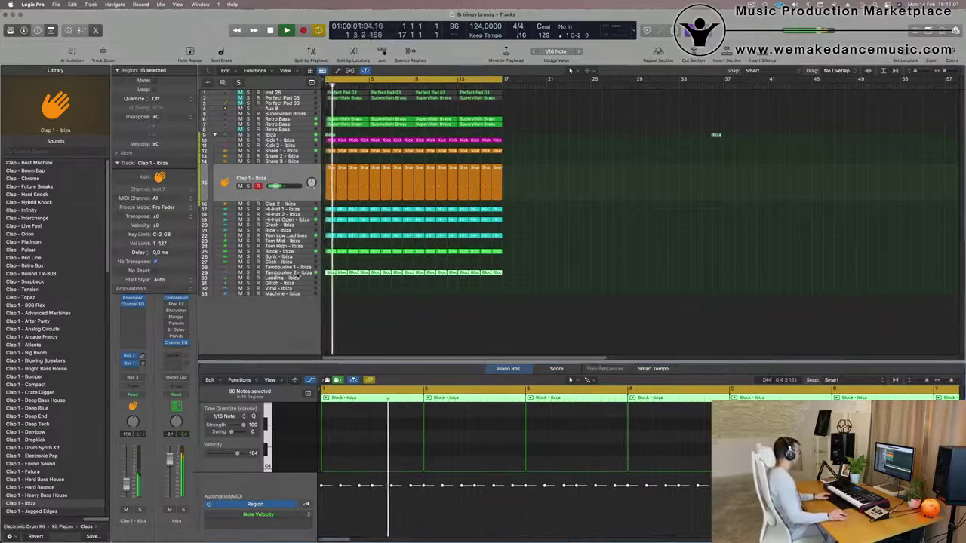
pyautogui.click(288, 272)
pyautogui.moveTo(333, 240); pyautogui.dragTo(329, 235)
pyautogui.press('Return')
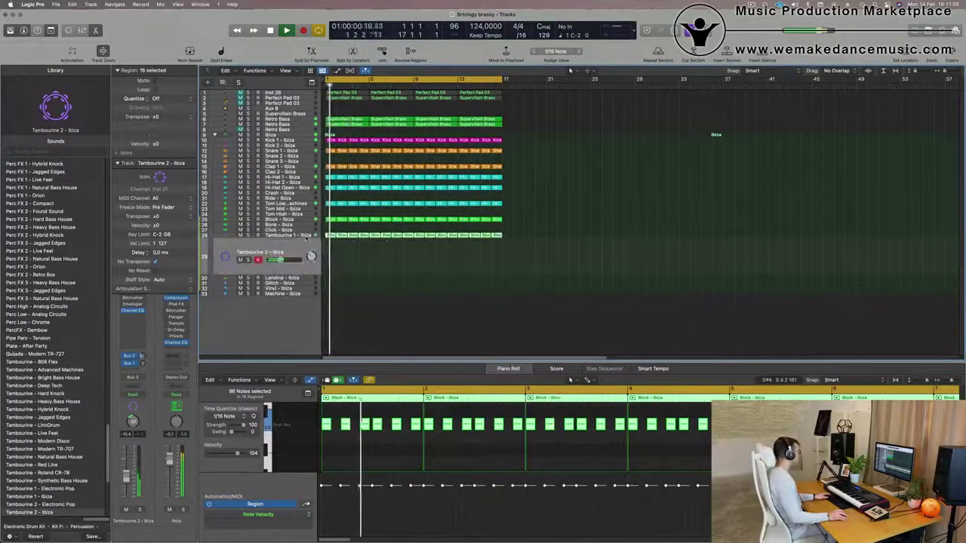
pyautogui.press('Up')
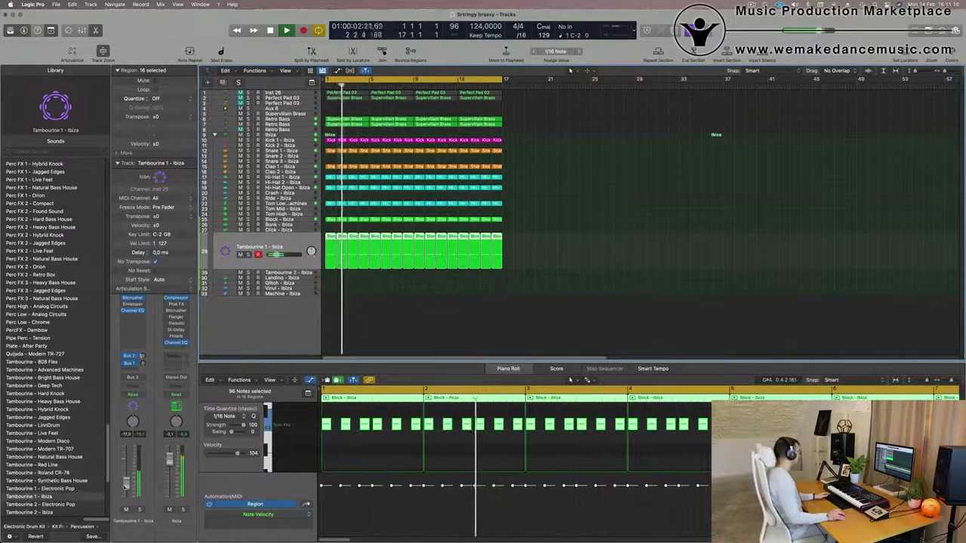
# - Insert a Stereo Spread effect on the Tambourine 1 track
pyautogui.click(130, 318)
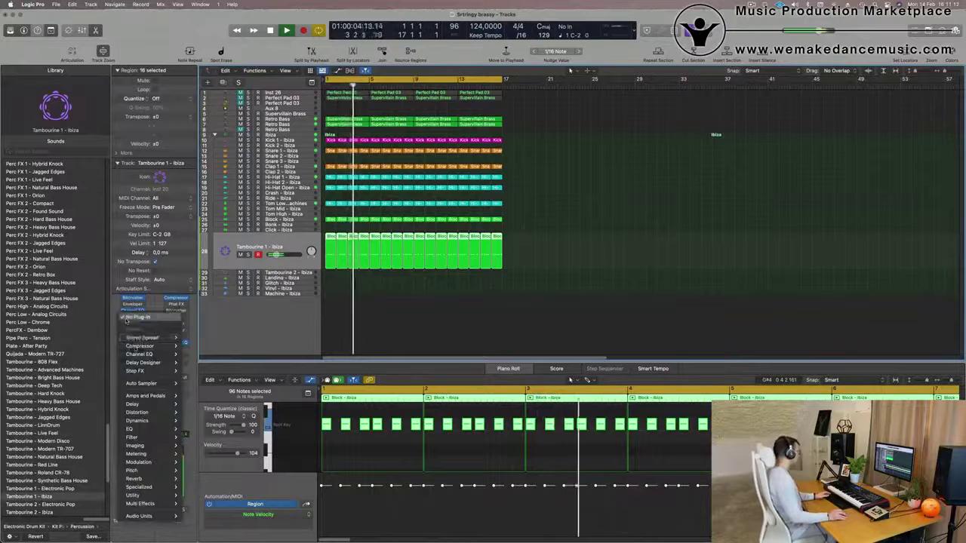
pyautogui.click(195, 338)
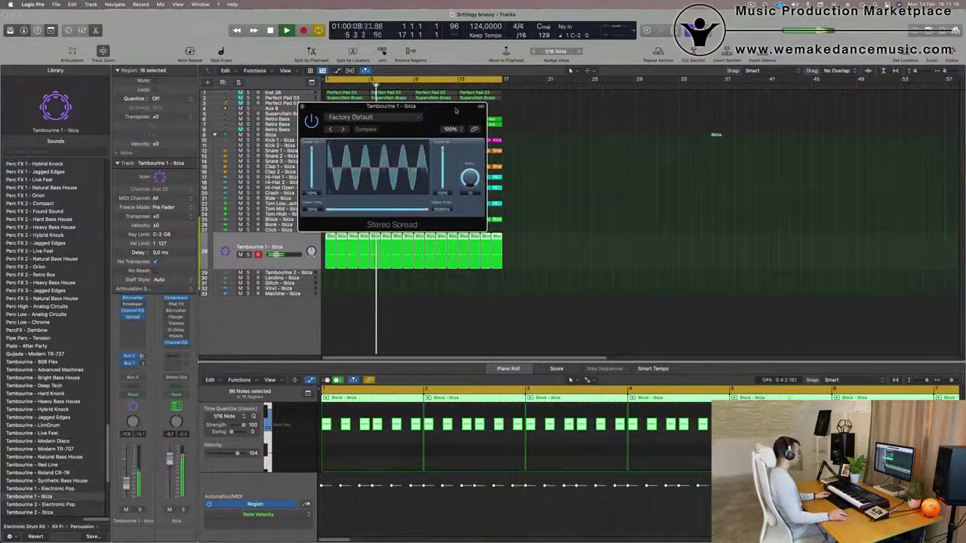
pyautogui.click(302, 108)
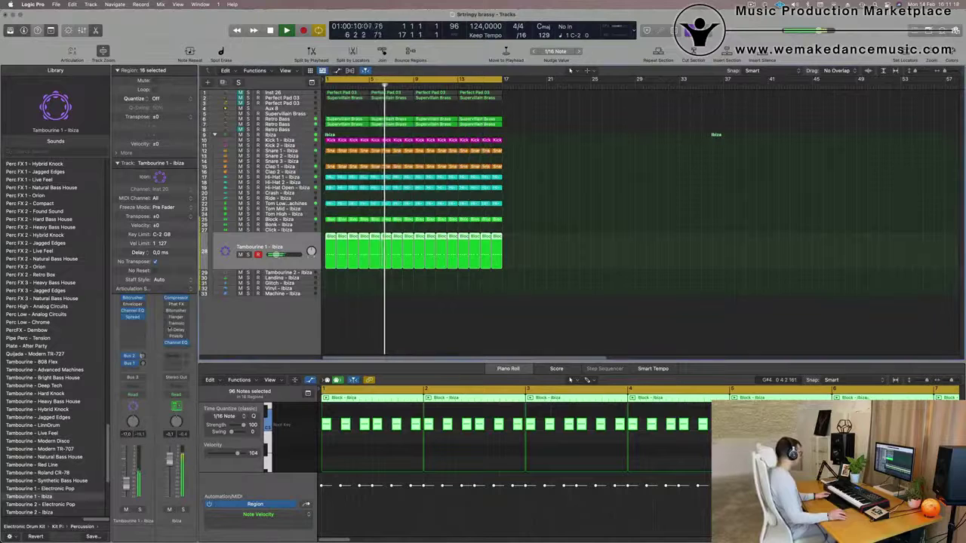
# - Put a Stereo Delay in Tambourine 1's last effect slot with output mix about 21% left and 27% right, and lower the track's volume
pyautogui.click(139, 317)
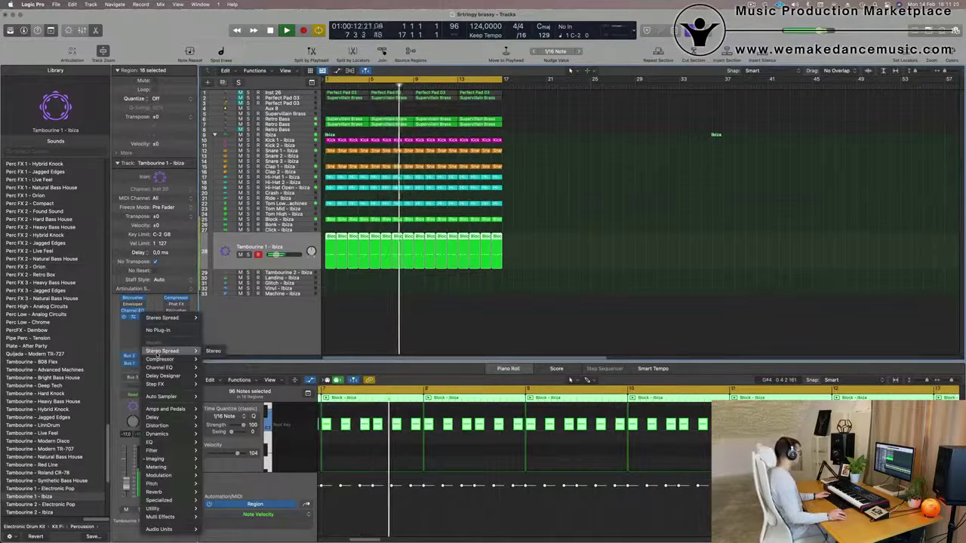
pyautogui.moveTo(162, 376)
pyautogui.moveTo(169, 411)
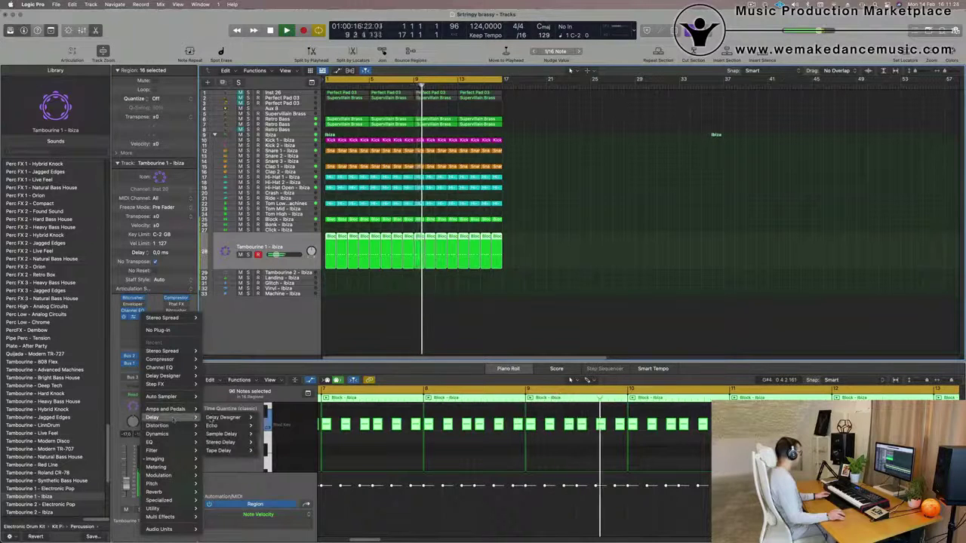
pyautogui.click(268, 442)
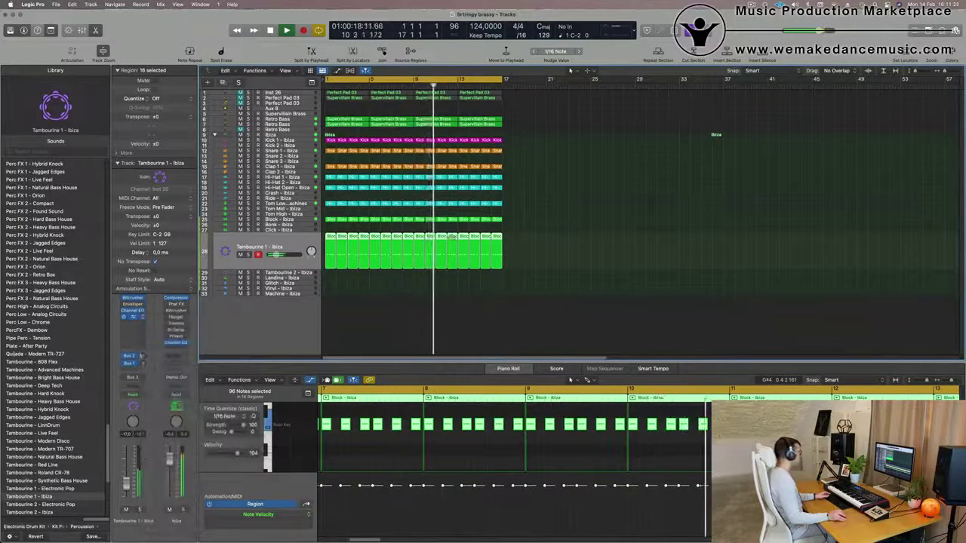
pyautogui.moveTo(478, 125); pyautogui.dragTo(448, 120)
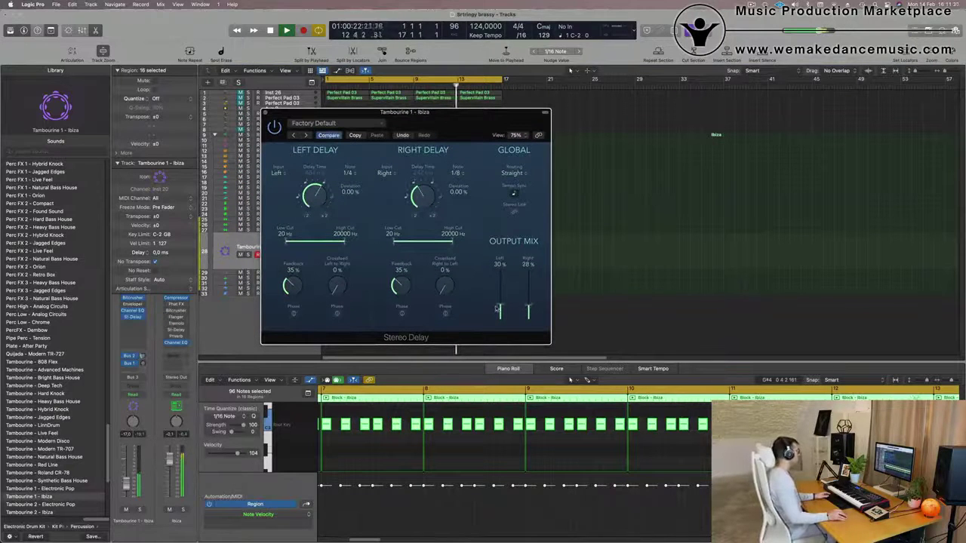
pyautogui.moveTo(439, 123); pyautogui.dragTo(552, 115)
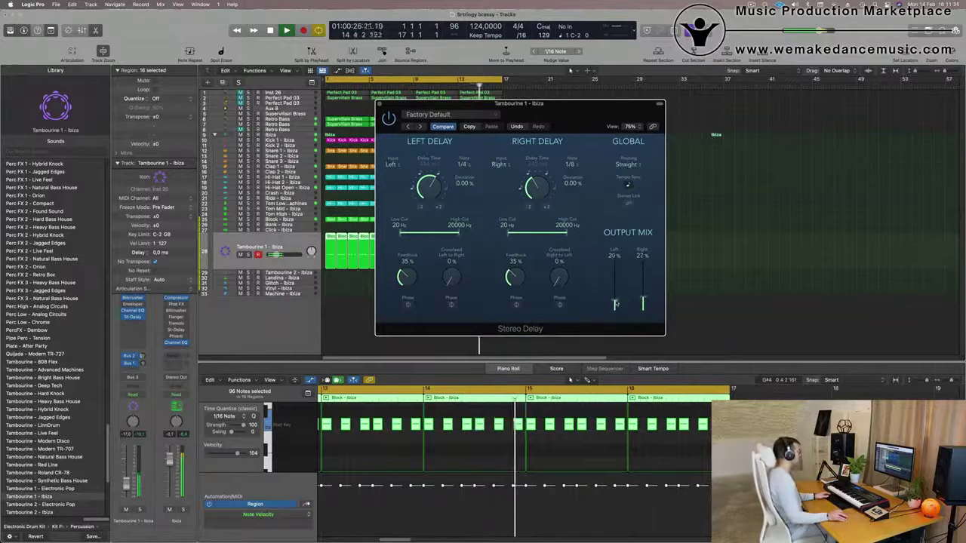
pyautogui.moveTo(126, 483); pyautogui.dragTo(126, 487)
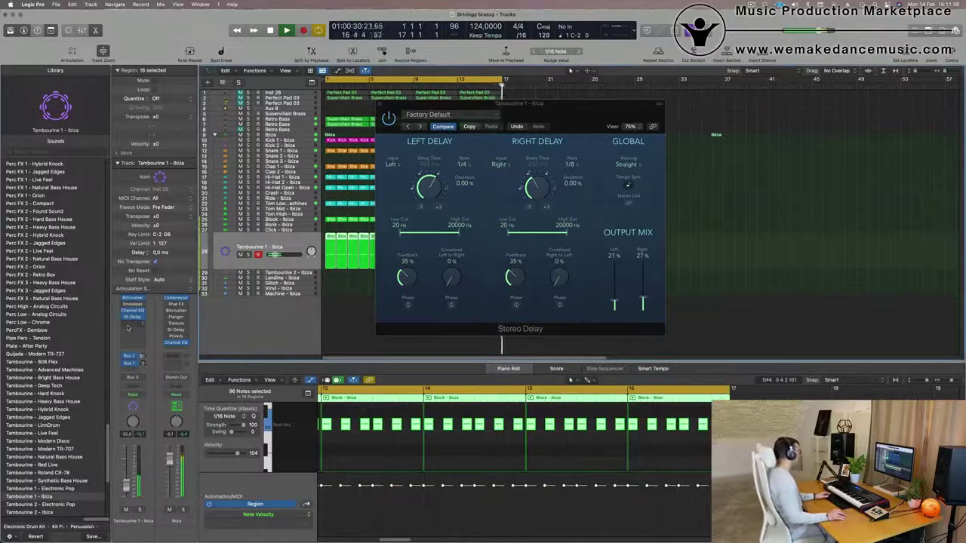
# - Turn on the analyzer in Tambourine 1's Channel EQ, raise the low cut to about 1520 Hz and adjust its slope
pyautogui.click(118, 163)
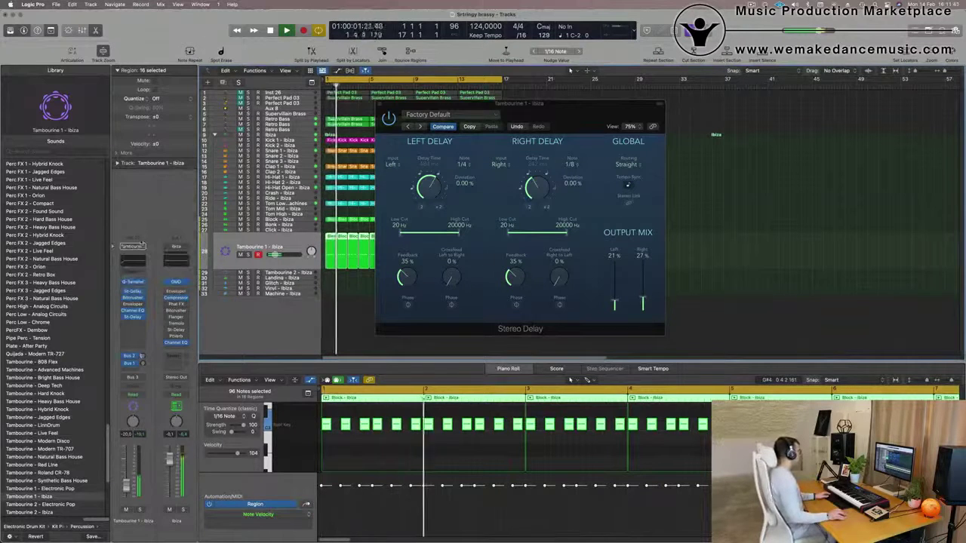
pyautogui.click(133, 260)
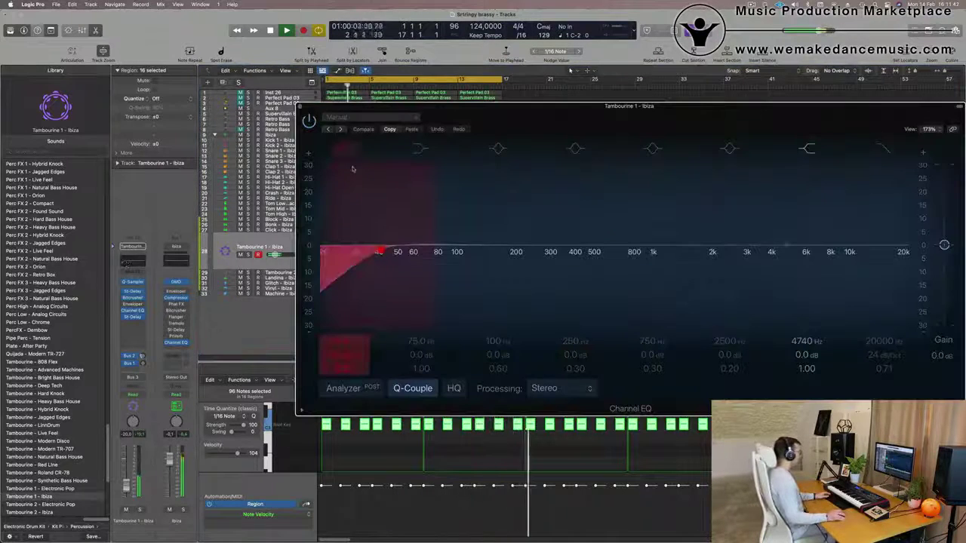
pyautogui.click(343, 388)
pyautogui.moveTo(354, 256); pyautogui.dragTo(676, 269)
pyautogui.moveTo(345, 355); pyautogui.dragTo(345, 347)
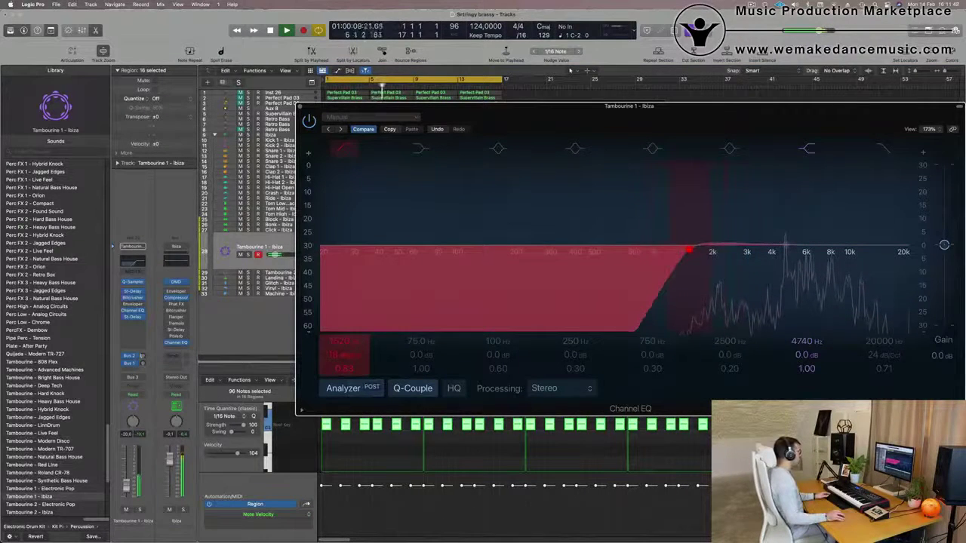
pyautogui.click(298, 107)
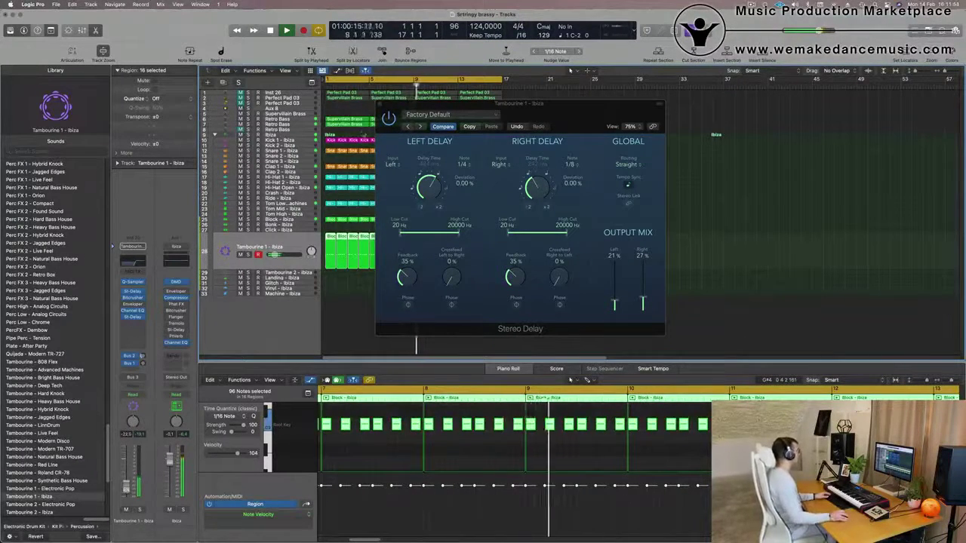
pyautogui.click(381, 104)
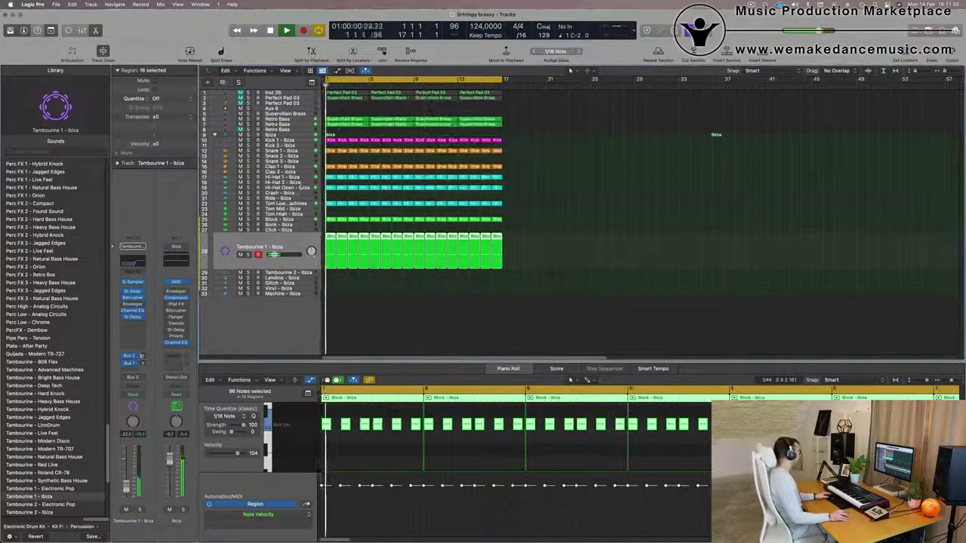
# - Toggle the Hi-Hat 1 track's mute to compare the groove with and without it
pyautogui.click(303, 178)
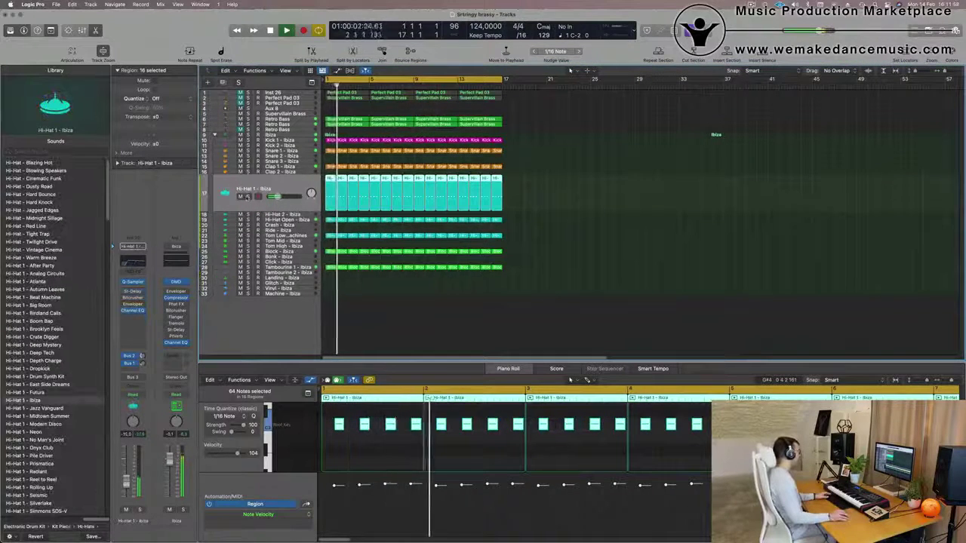
pyautogui.click(241, 197)
pyautogui.click(241, 197)
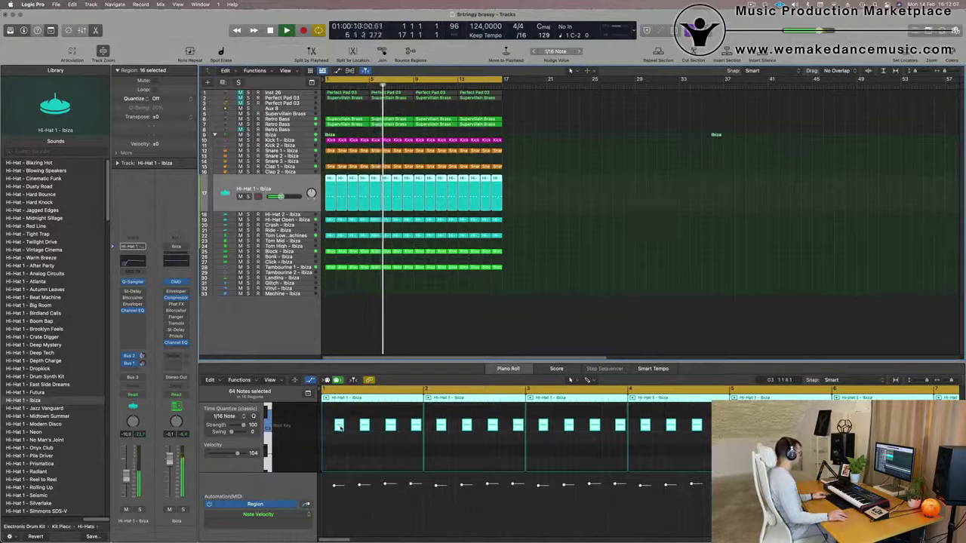
# - Duplicate the Hi-Hat 1 notes to fill the sixteenths in every bar, and lower the track's volume to about -21 dB
pyautogui.moveTo(341, 426); pyautogui.dragTo(324, 430)
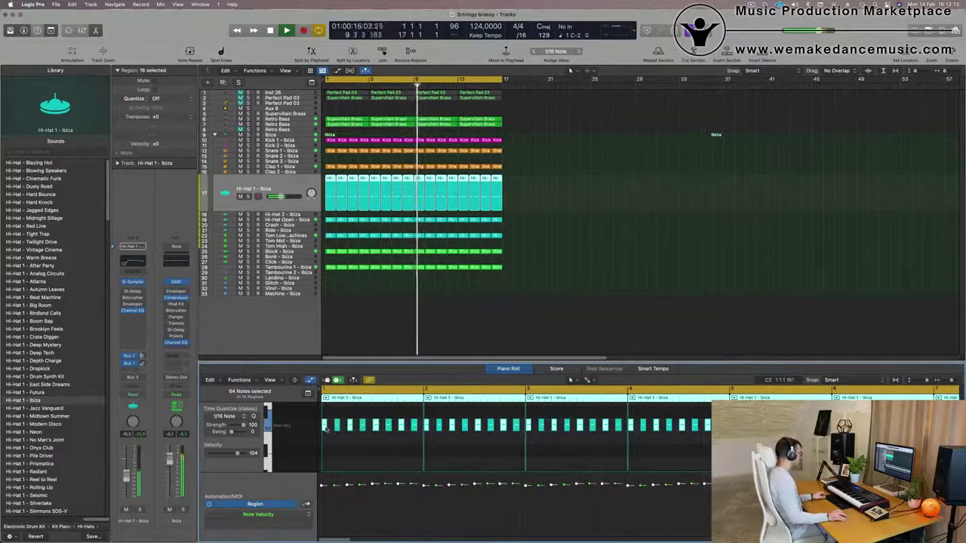
pyautogui.moveTo(326, 427); pyautogui.dragTo(341, 429)
pyautogui.press('space')
pyautogui.click(298, 185)
pyautogui.press('space')
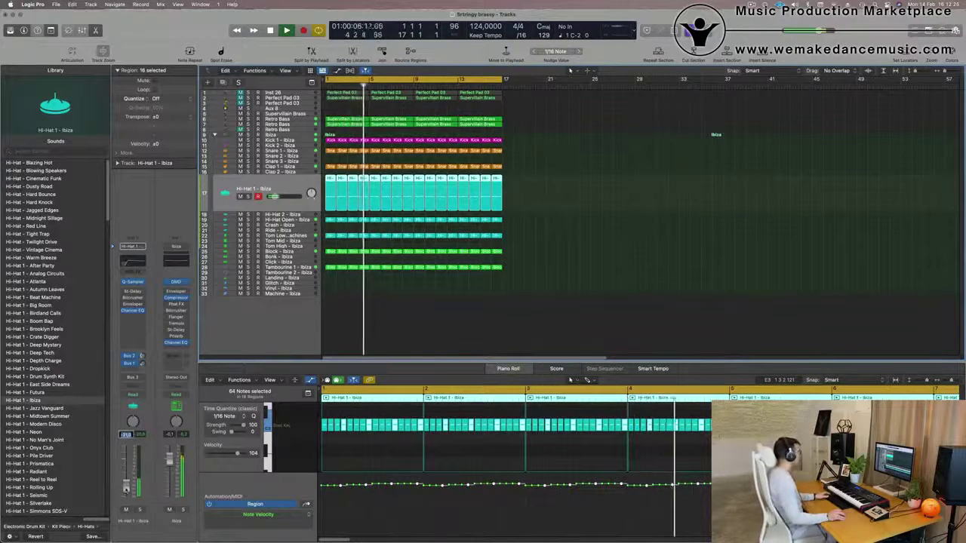
pyautogui.click(626, 252)
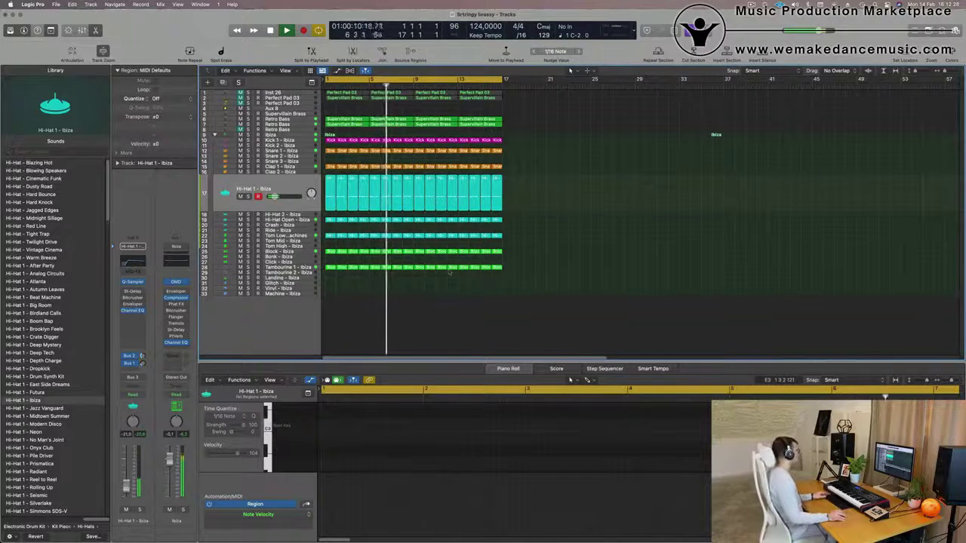
# - Open the Alchemy synth on the lower audible Retro Bass track and show its preset browser
pyautogui.press('Return')
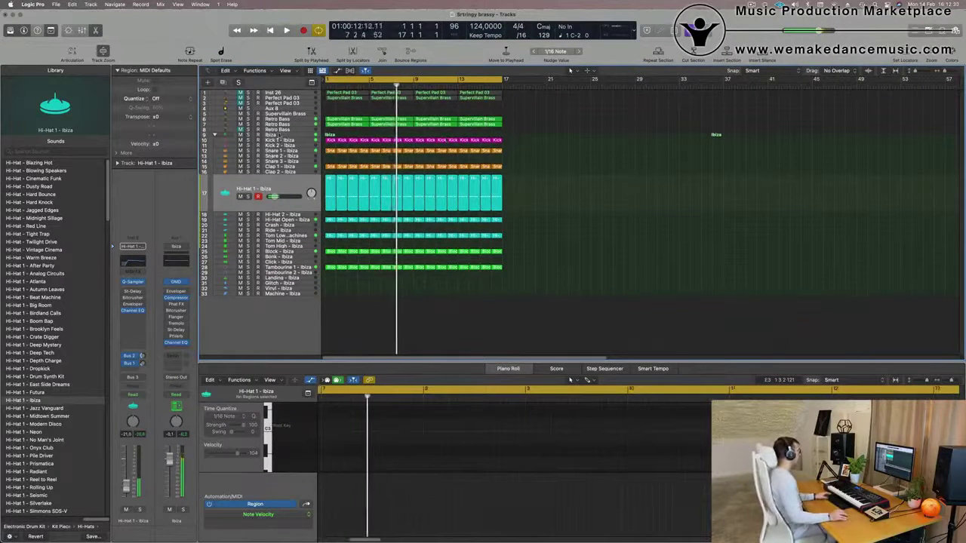
pyautogui.click(299, 126)
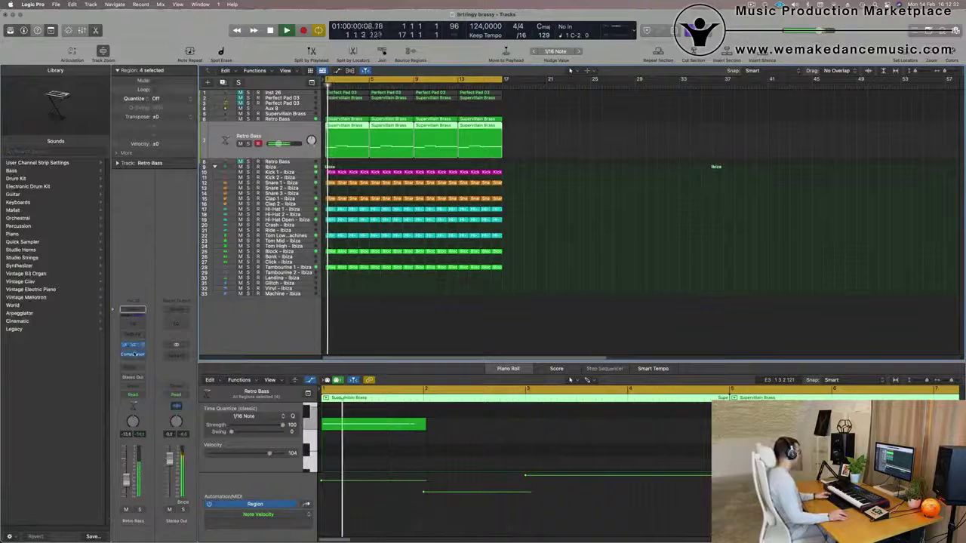
pyautogui.click(132, 346)
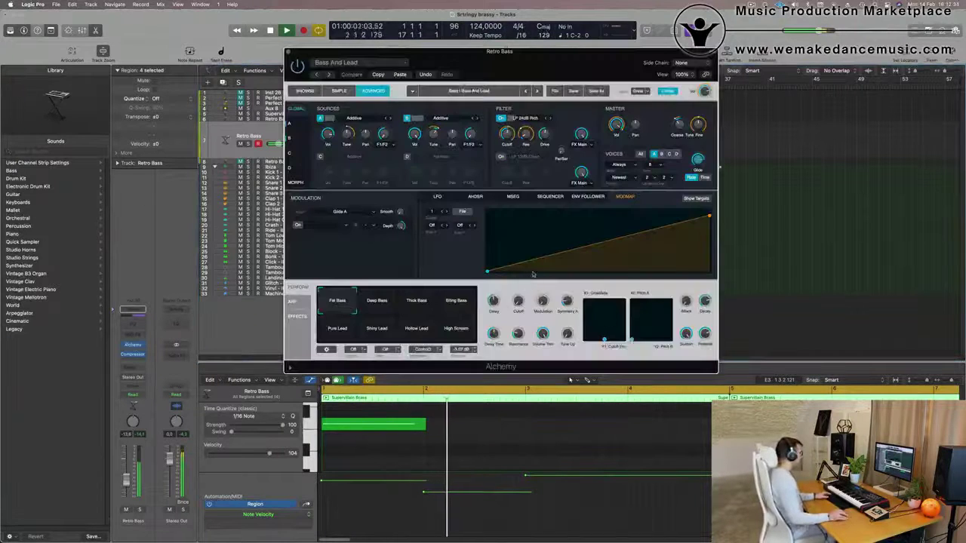
pyautogui.click(306, 91)
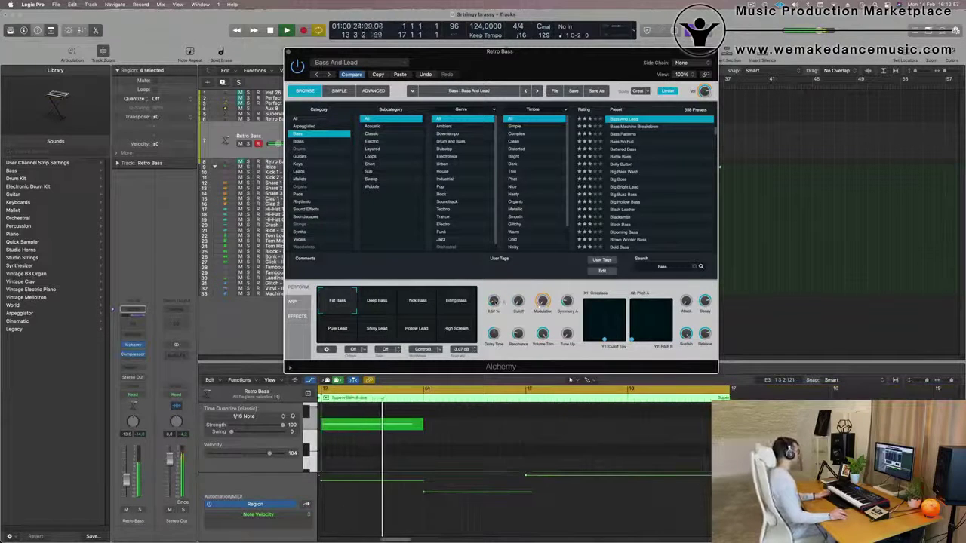
pyautogui.moveTo(543, 58); pyautogui.dragTo(614, 27)
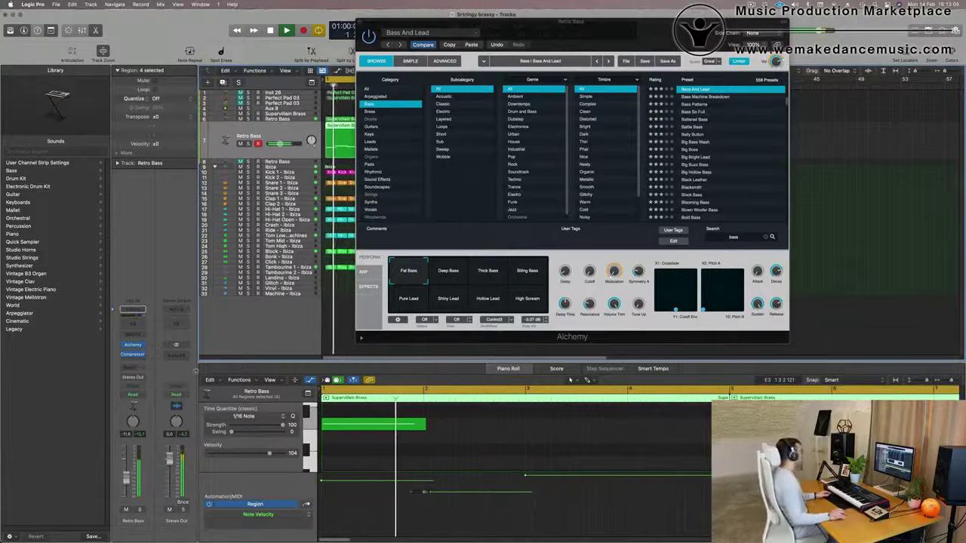
# - Insert a Channel EQ on the Retro Bass track and check the bass spectrum in its analyzer
pyautogui.doubleClick(133, 323)
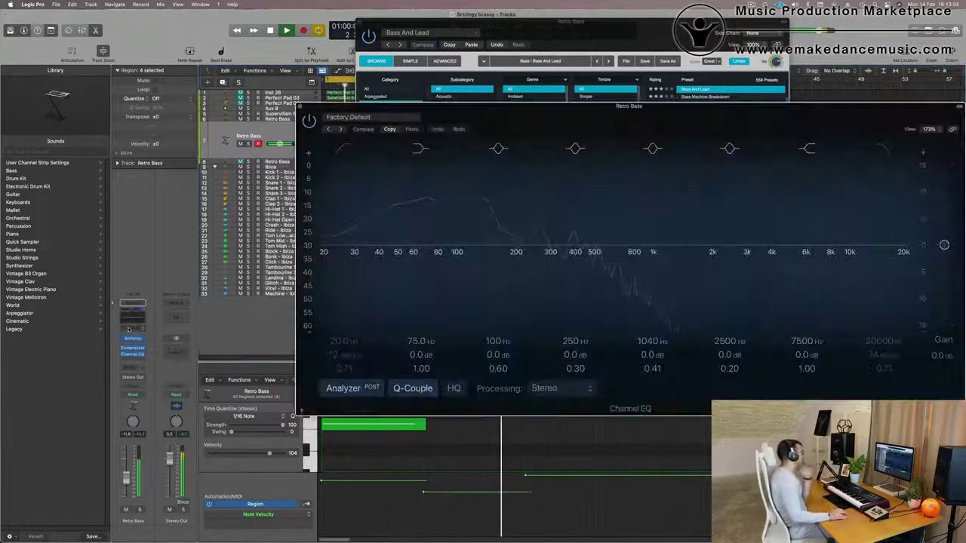
pyautogui.moveTo(447, 132); pyautogui.dragTo(376, 136)
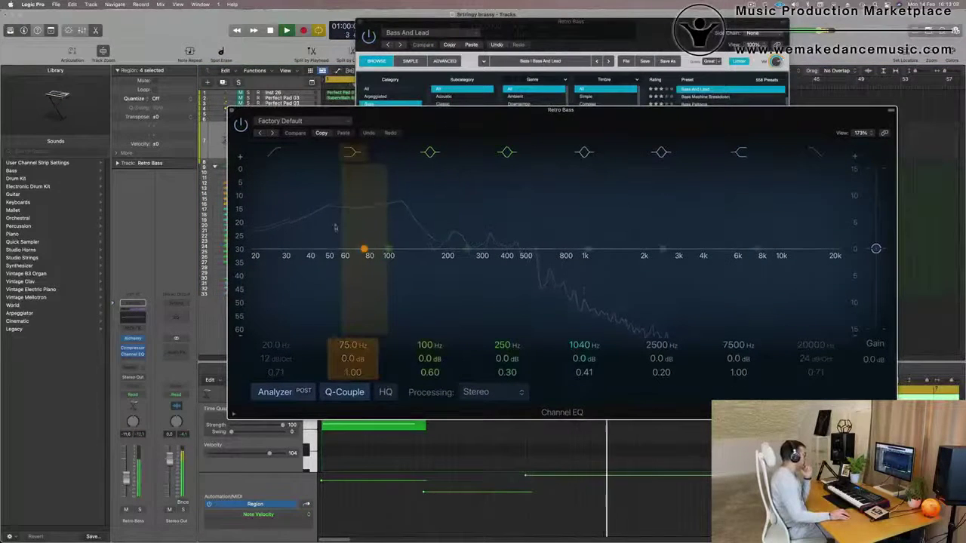
pyautogui.moveTo(498, 120); pyautogui.dragTo(454, 124)
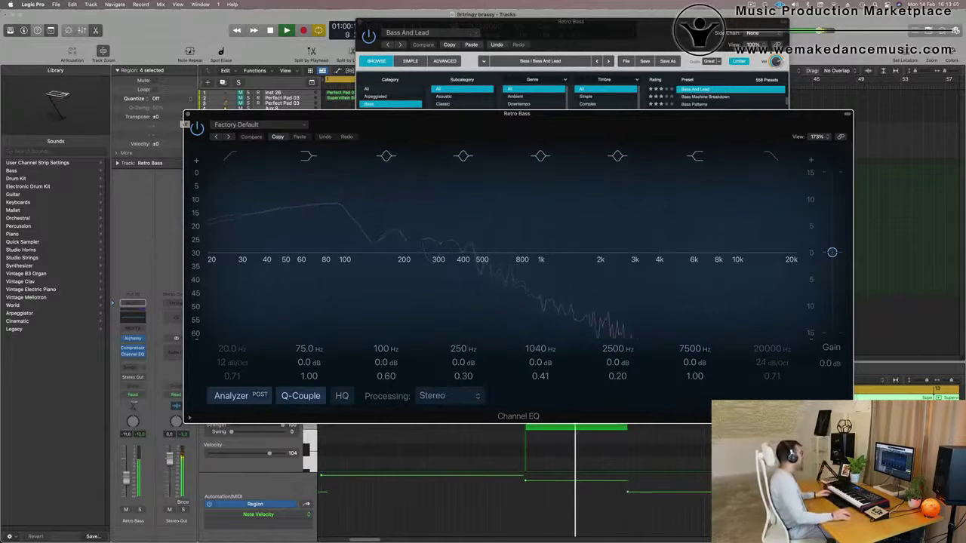
pyautogui.click(187, 115)
pyautogui.moveTo(567, 15); pyautogui.dragTo(556, 172)
pyautogui.click(291, 133)
# - Enable the high cut in Retro Bass's Channel EQ with a 48 dB/Oct slope at about 410 Hz
pyautogui.press('Return')
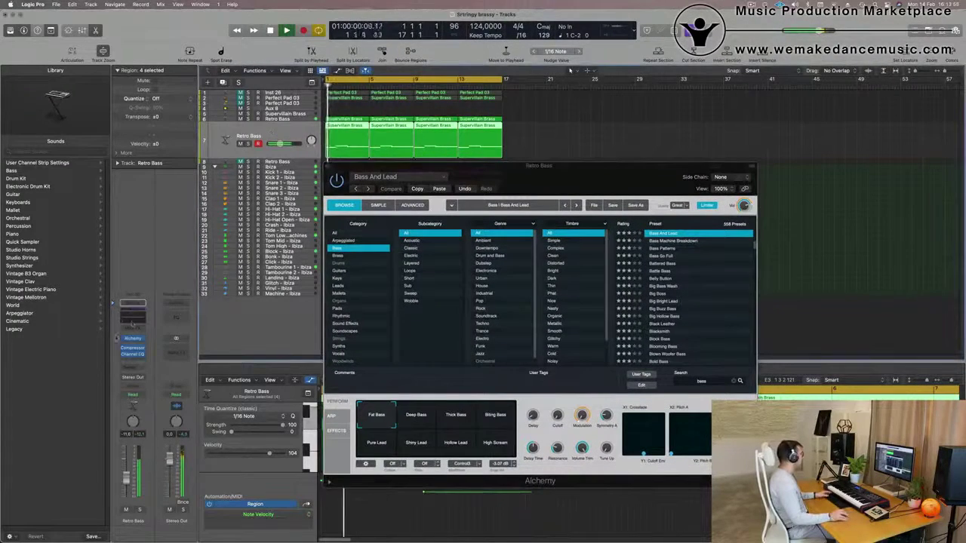
pyautogui.click(131, 322)
pyautogui.click(773, 155)
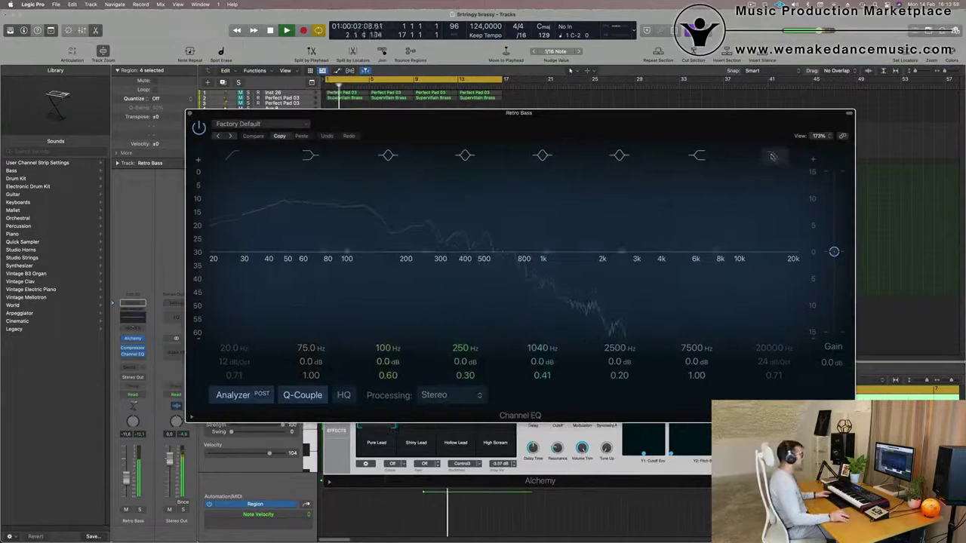
pyautogui.moveTo(769, 366); pyautogui.dragTo(771, 347)
pyautogui.moveTo(705, 268); pyautogui.dragTo(465, 265)
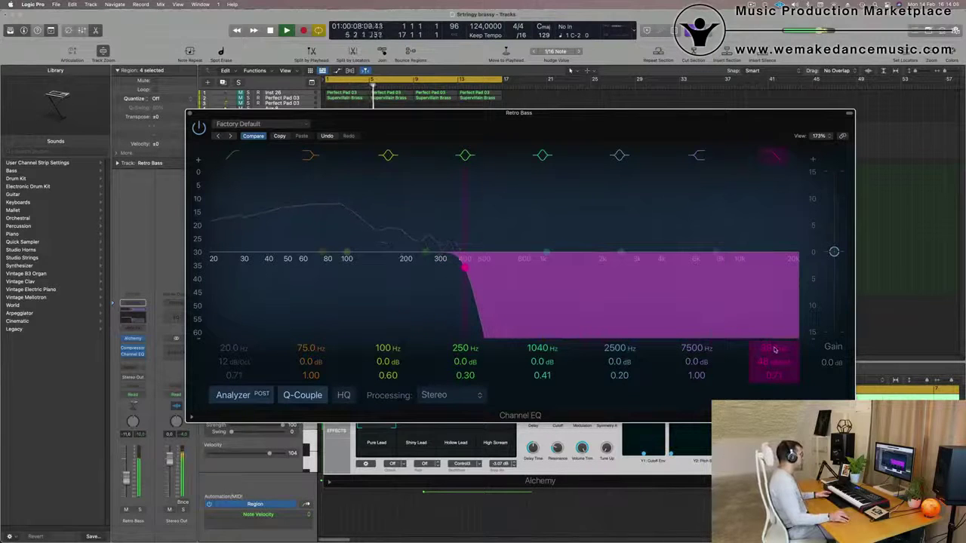
pyautogui.press('space')
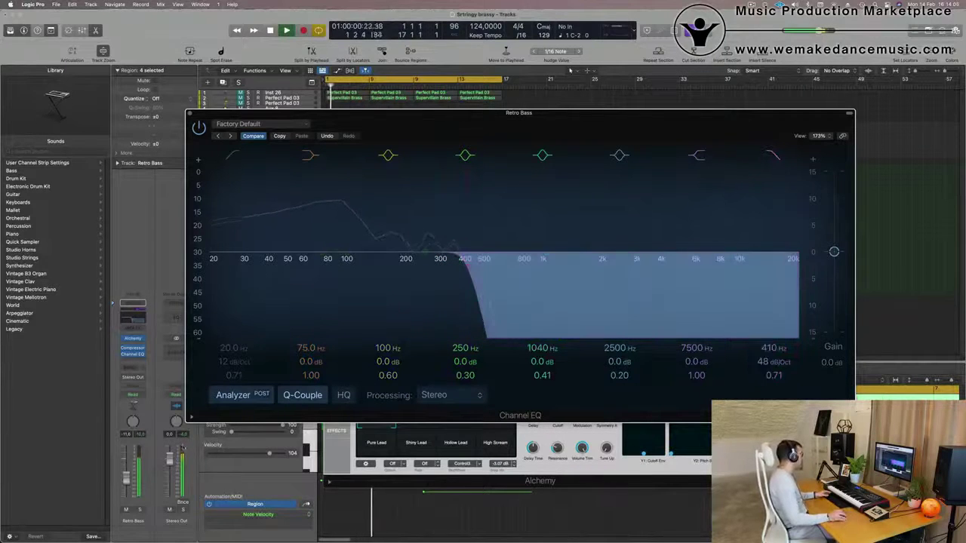
# - Set the Retro Bass volume to about -10.6 dB and raise its EQ high cut to about 494 Hz
pyautogui.click(127, 480)
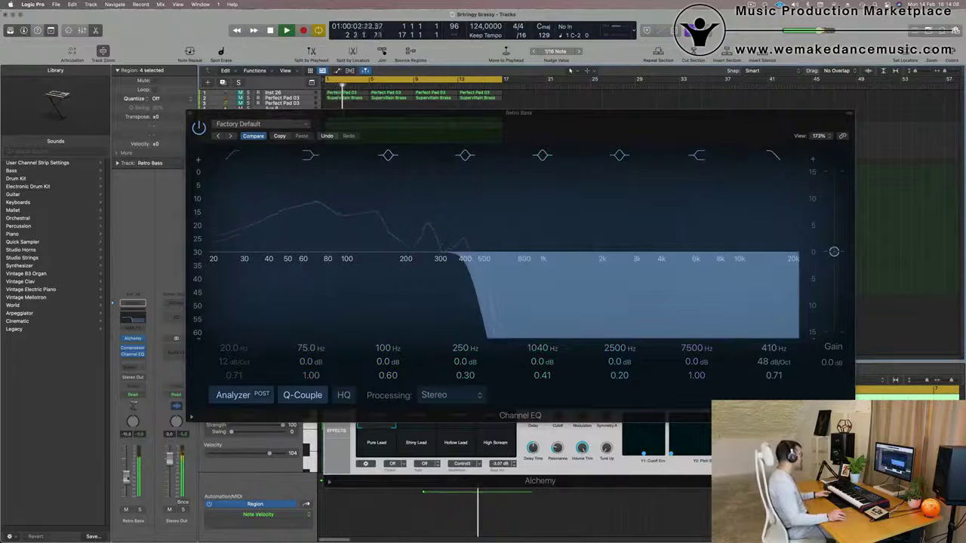
pyautogui.moveTo(785, 345); pyautogui.dragTo(785, 331)
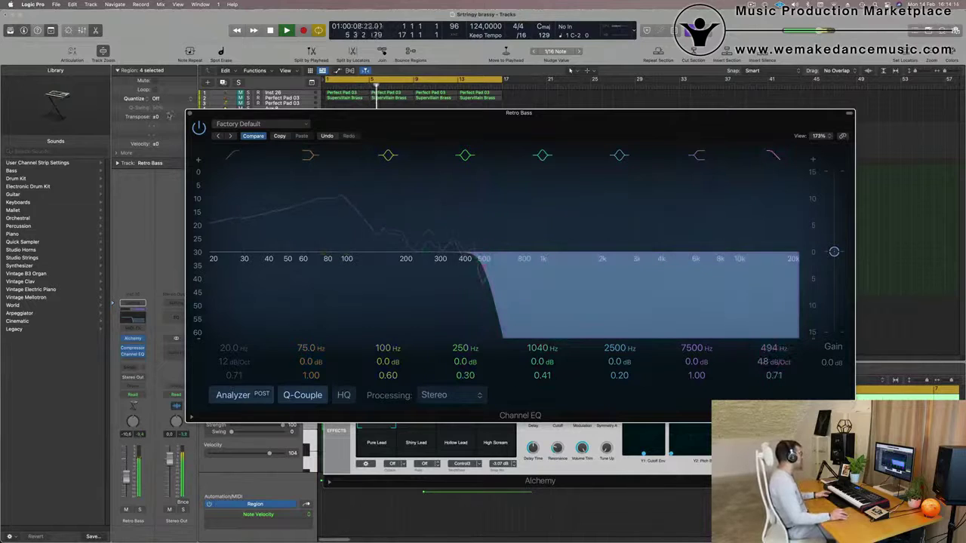
pyautogui.click(189, 113)
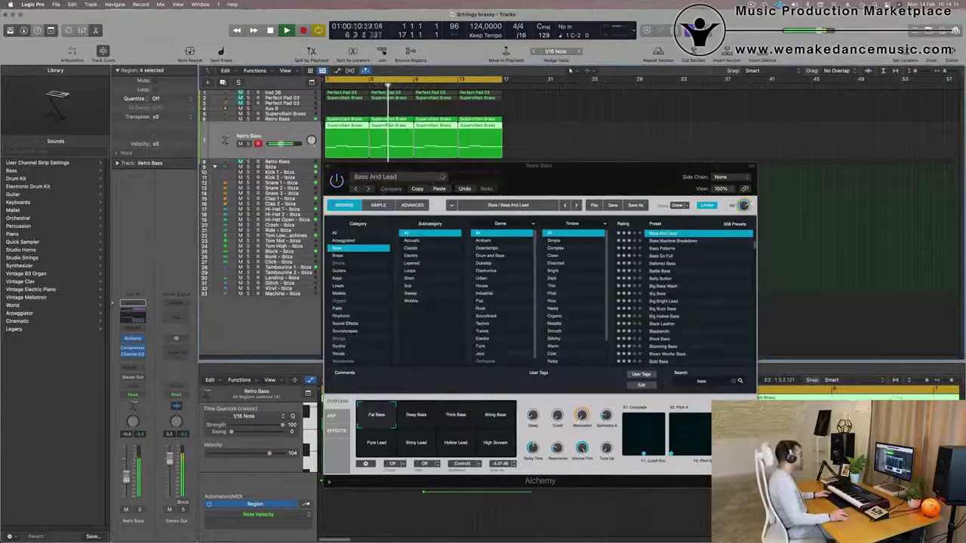
# - Adjust the Cutoff and Noise controls in the arpeggiated Retro Bass track's Alchemy and set its volume to about -11.6 dB
pyautogui.moveTo(442, 177); pyautogui.dragTo(857, 177)
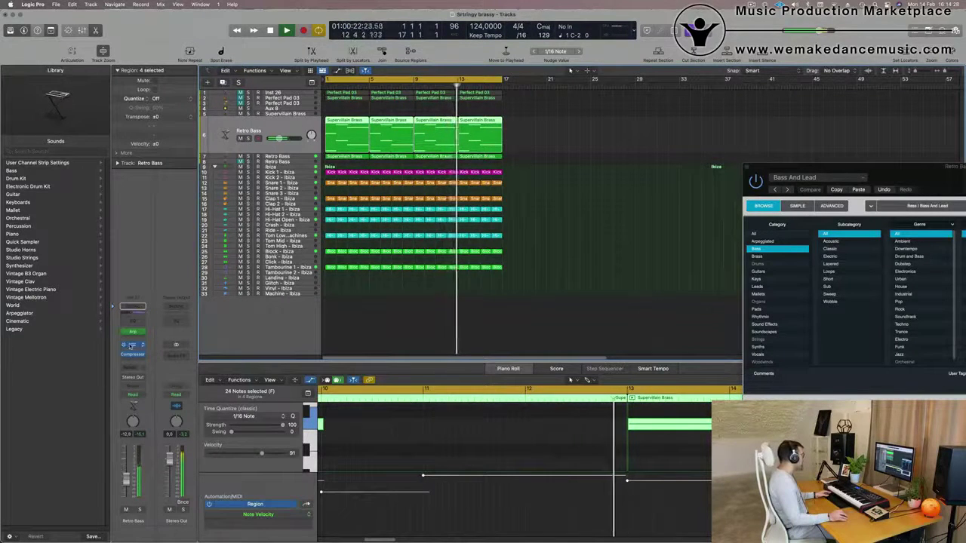
pyautogui.click(133, 345)
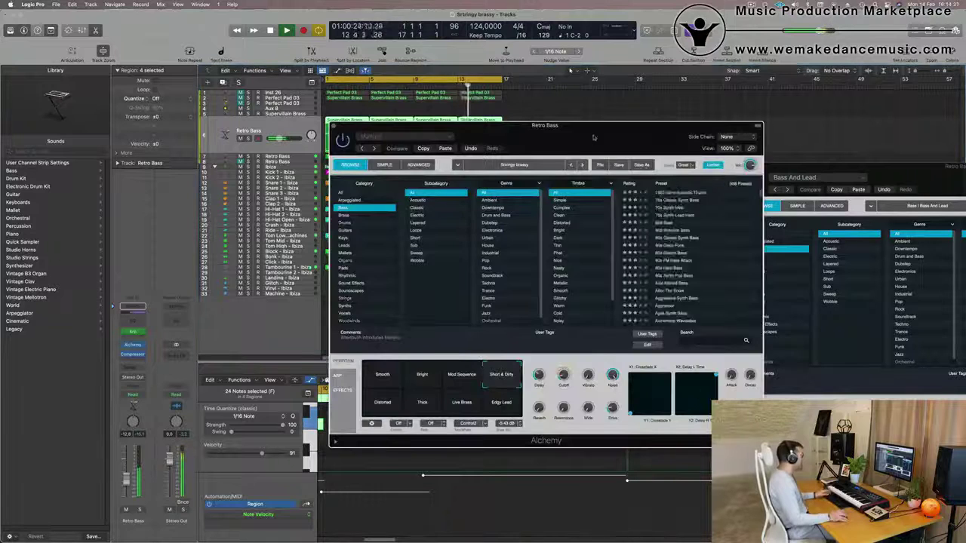
pyautogui.moveTo(593, 137); pyautogui.dragTo(541, 163)
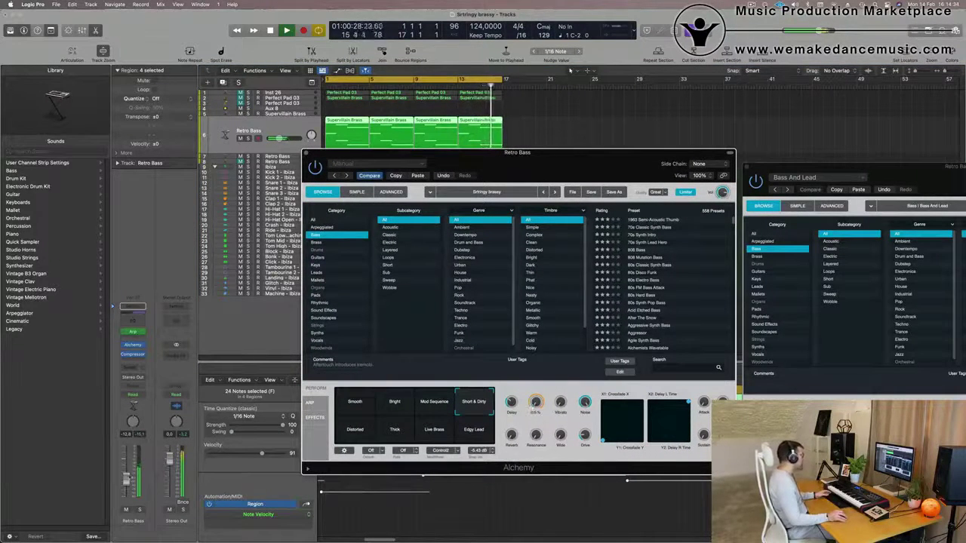
pyautogui.click(264, 445)
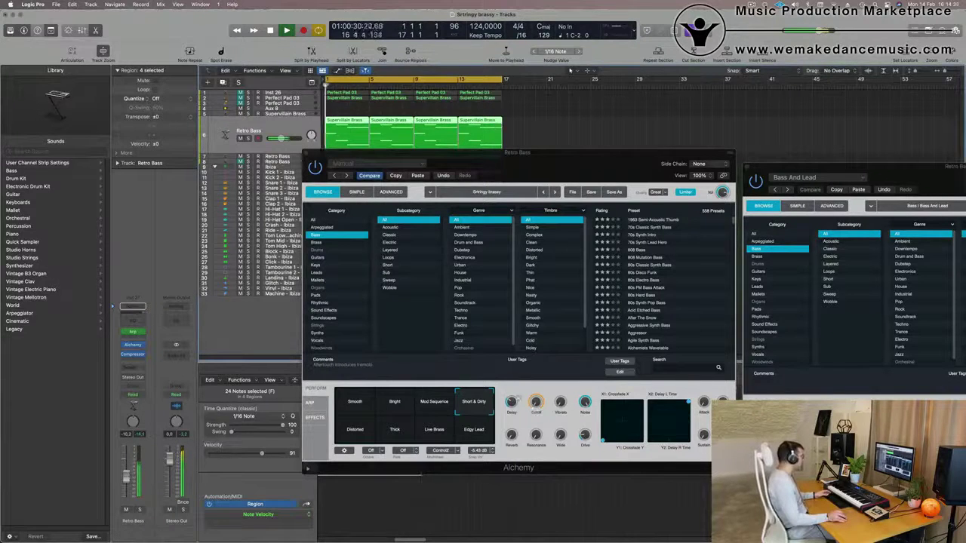
pyautogui.moveTo(535, 402); pyautogui.dragTo(536, 397)
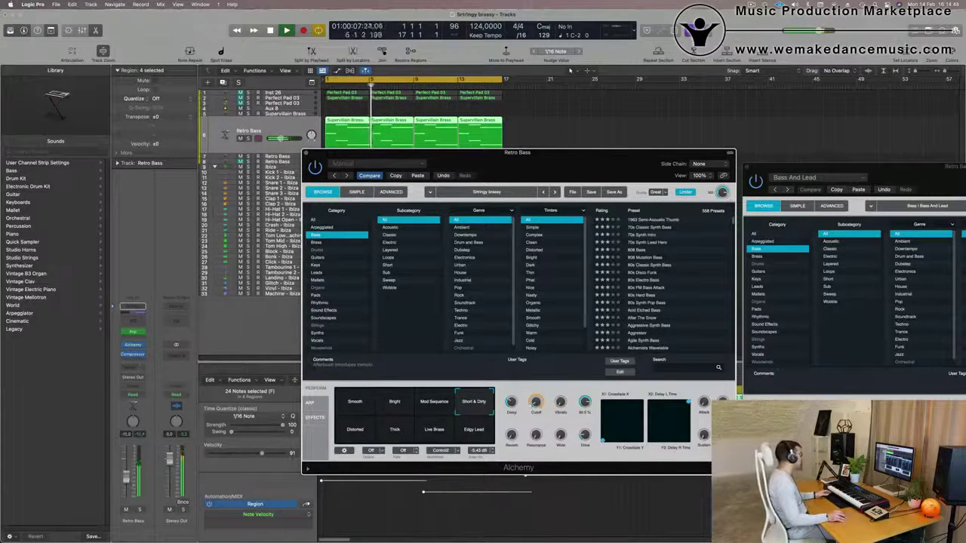
pyautogui.click(129, 480)
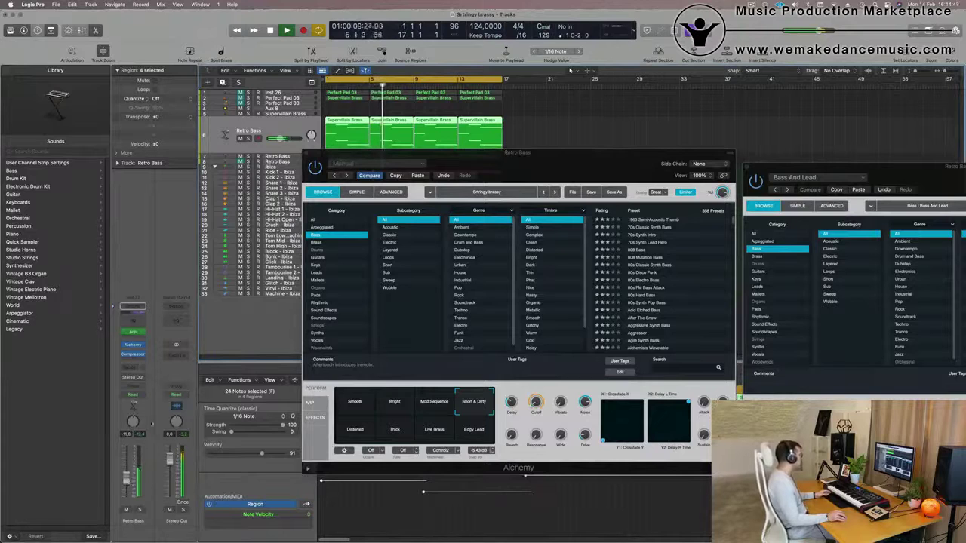
pyautogui.moveTo(555, 163); pyautogui.dragTo(528, 197)
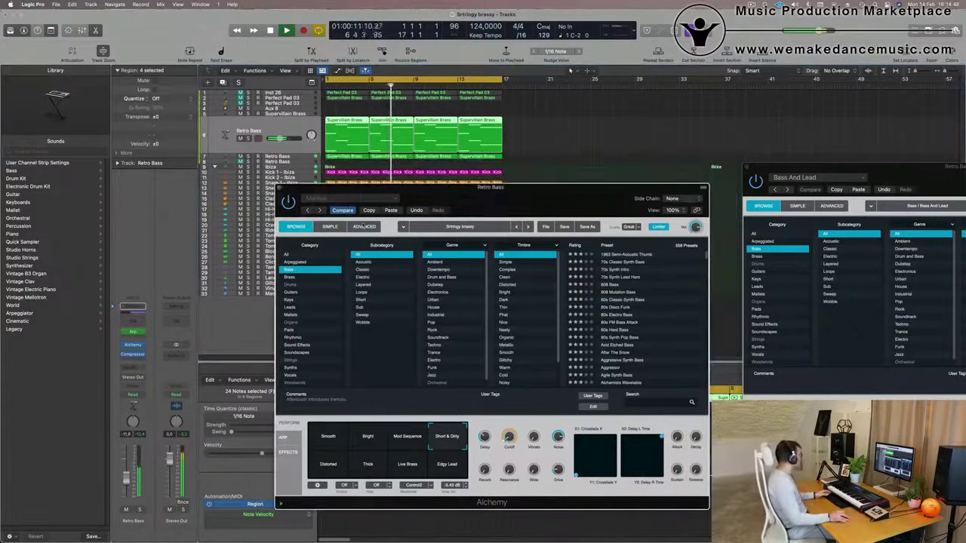
pyautogui.click(279, 188)
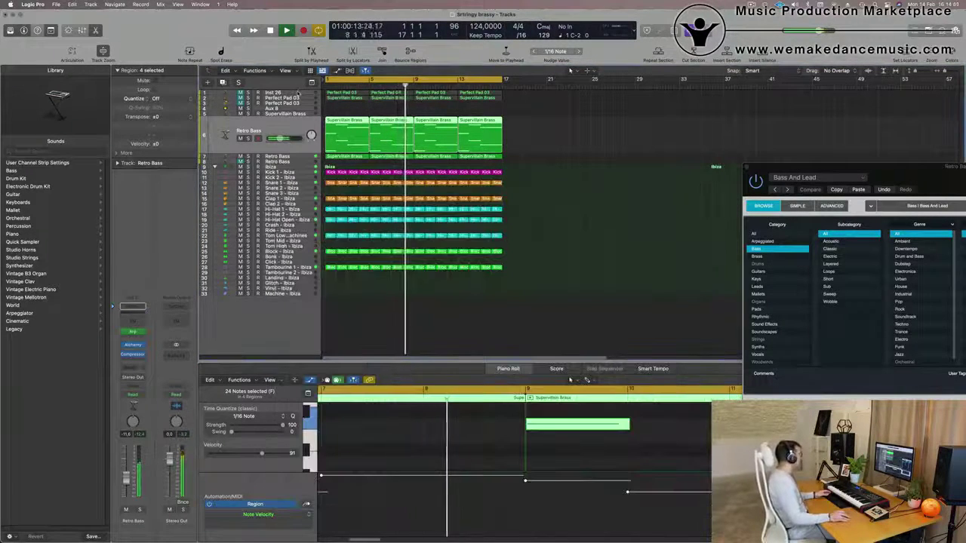
# - Copy the arpeggiated Retro Bass track's Compressor to the Inst 26 channel and nudge Inst 26's volume to about -17.4 dB
pyautogui.click(273, 93)
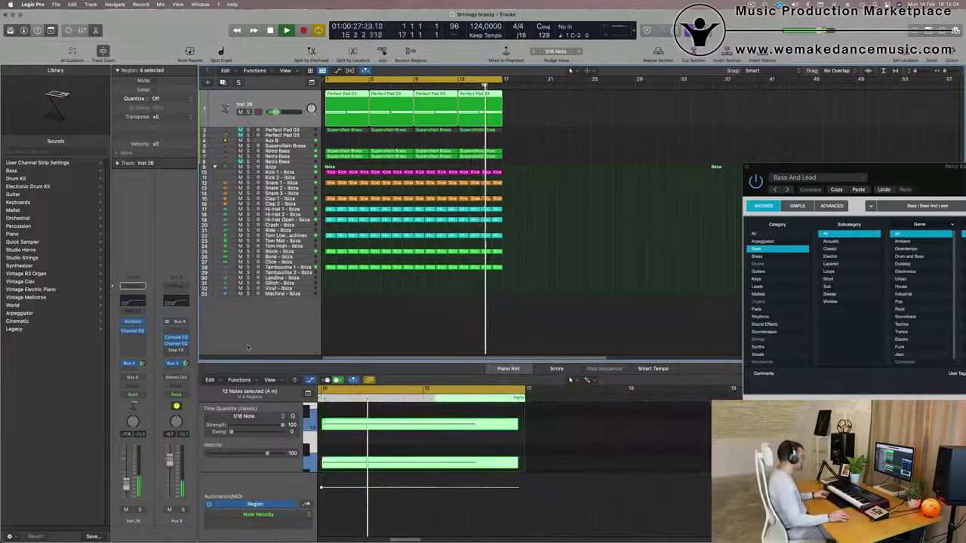
pyautogui.press('x')
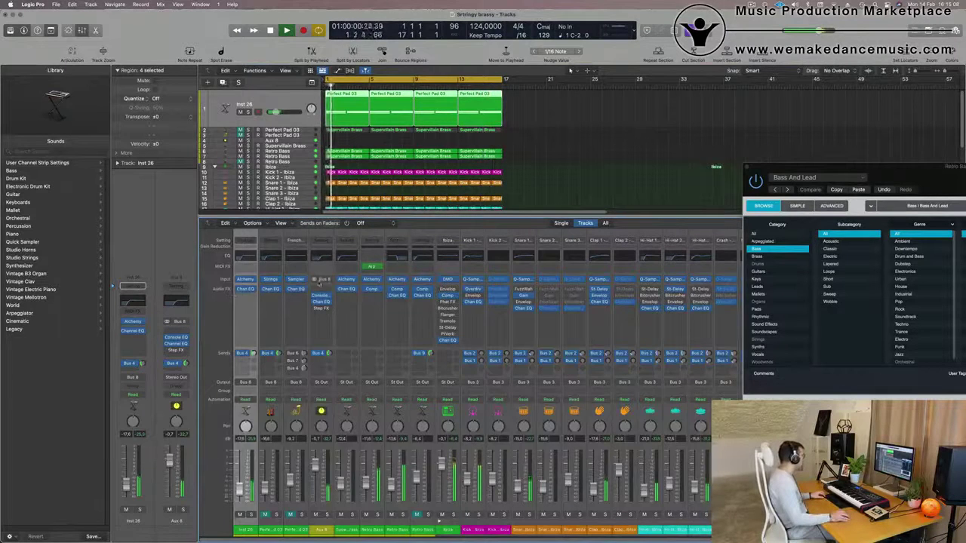
pyautogui.moveTo(372, 290); pyautogui.dragTo(240, 300)
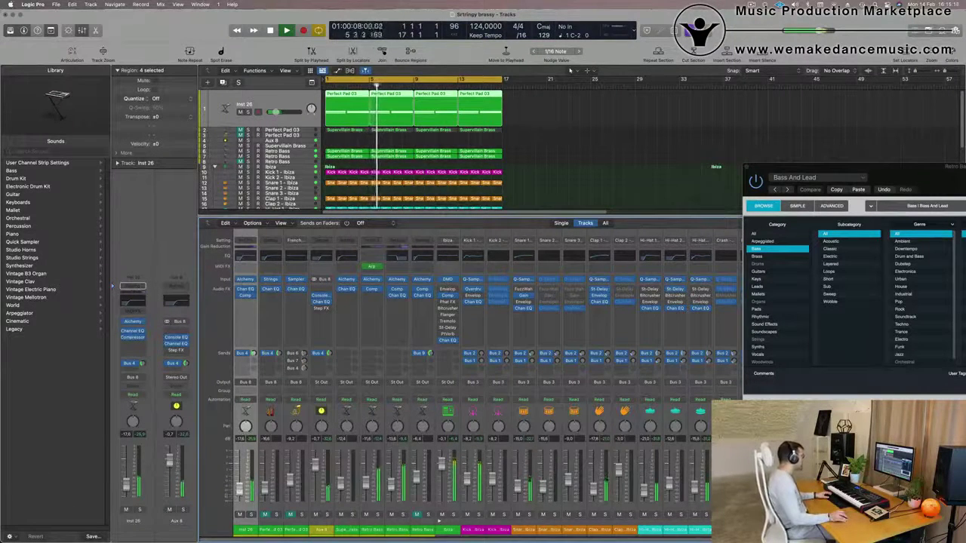
pyautogui.click(593, 138)
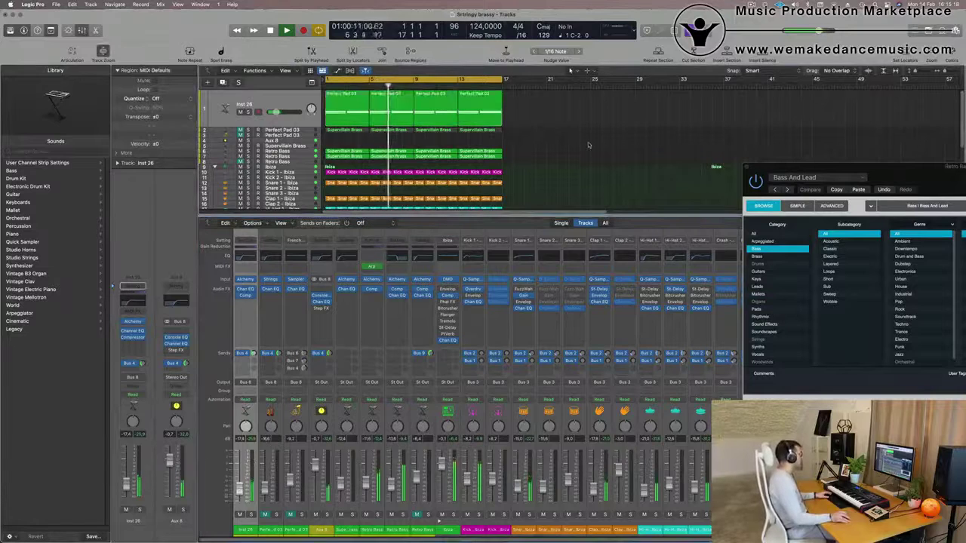
pyautogui.press('x')
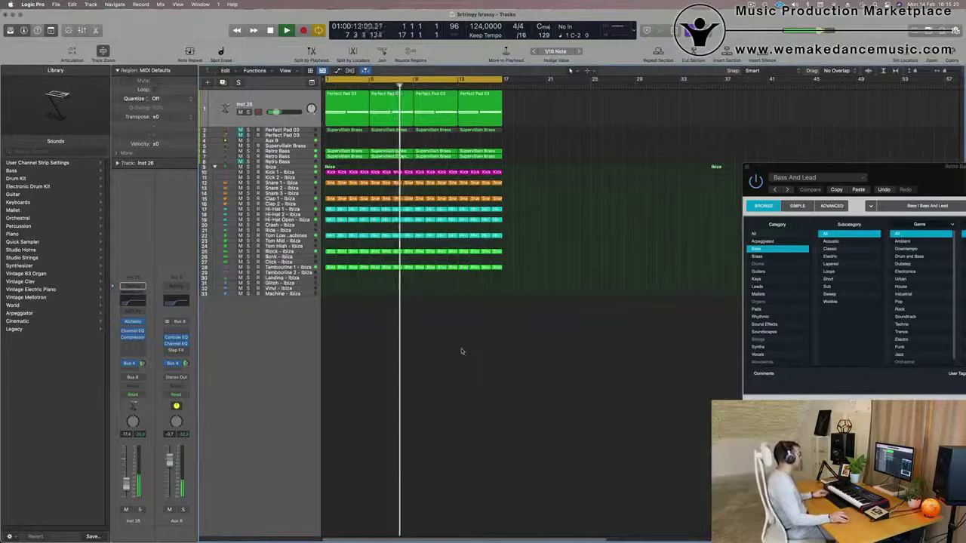
# - Copy all the Block - Ibiza regions onto the Bonk - Ibiza track to double the part
pyautogui.press('super+Right')
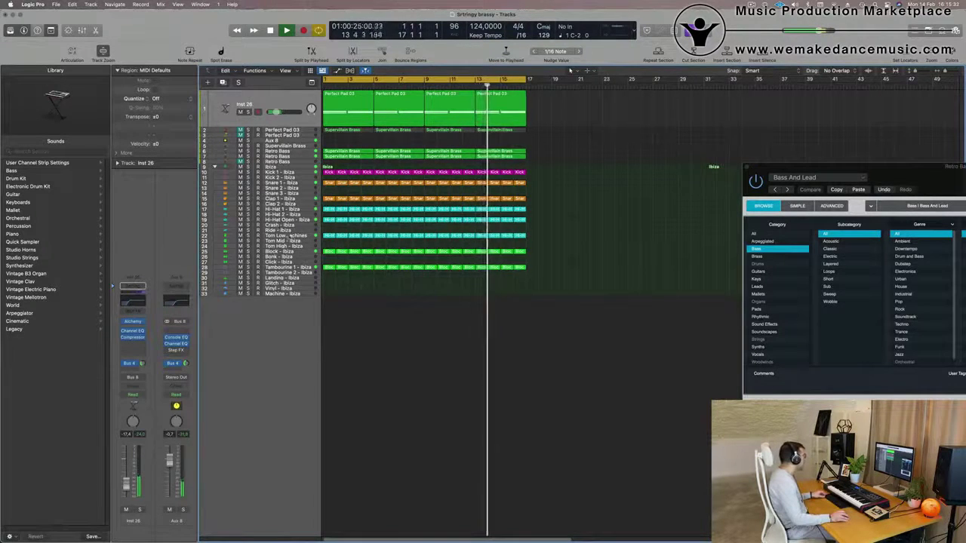
pyautogui.click(327, 252)
pyautogui.moveTo(327, 252); pyautogui.dragTo(326, 253)
pyautogui.click(342, 253)
pyautogui.click(312, 258)
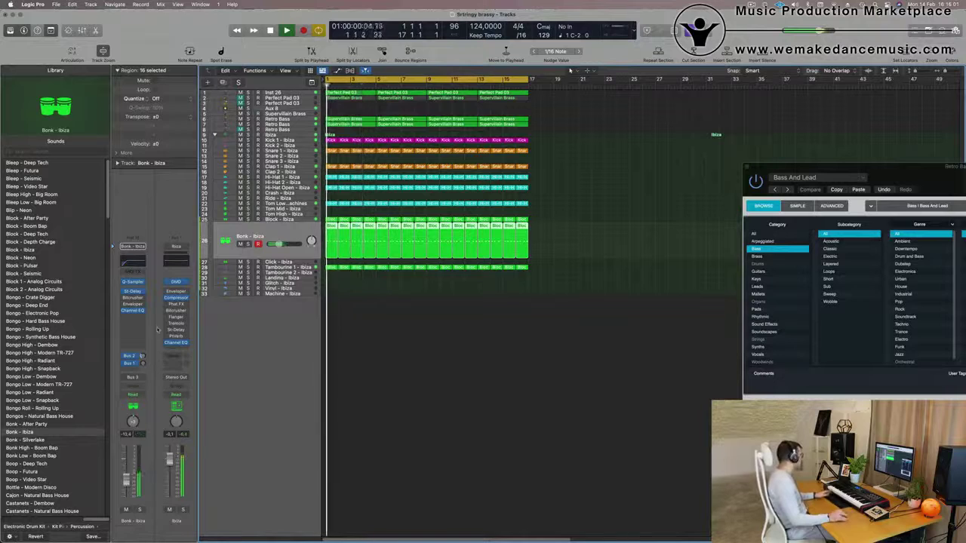
# - Add a send from Bonk - Ibiza to Bus 1, Drum Machine Designer-Delay
pyautogui.click(129, 373)
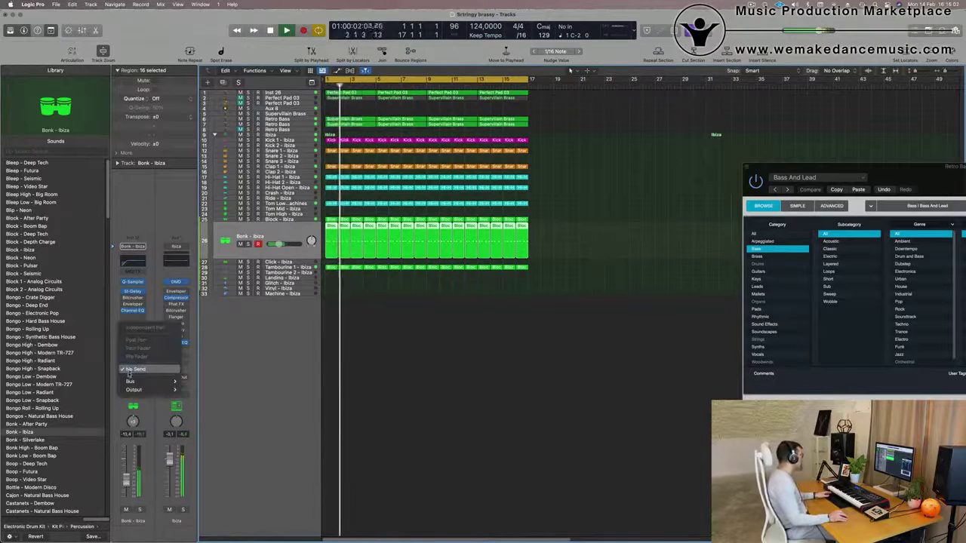
pyautogui.moveTo(129, 381)
pyautogui.moveTo(250, 233)
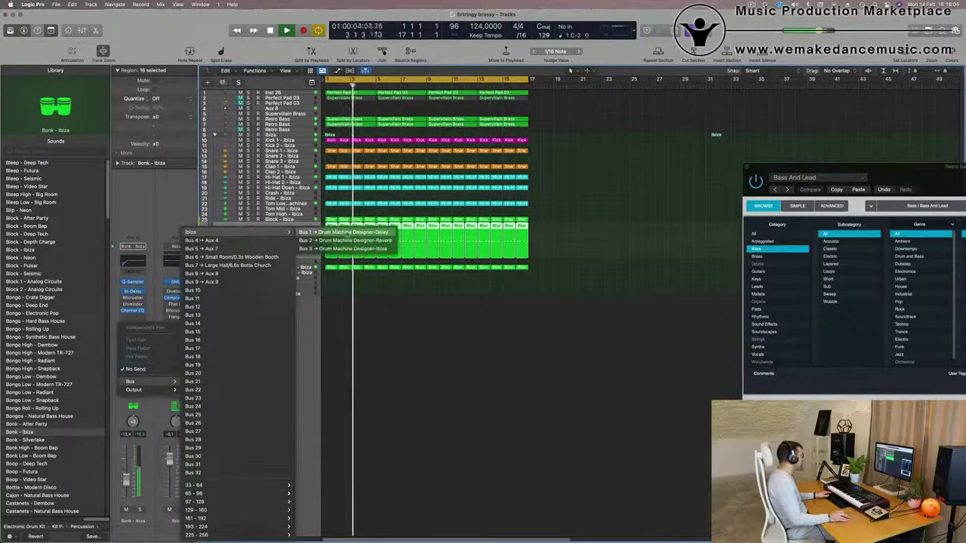
pyautogui.click(348, 233)
pyautogui.press('space')
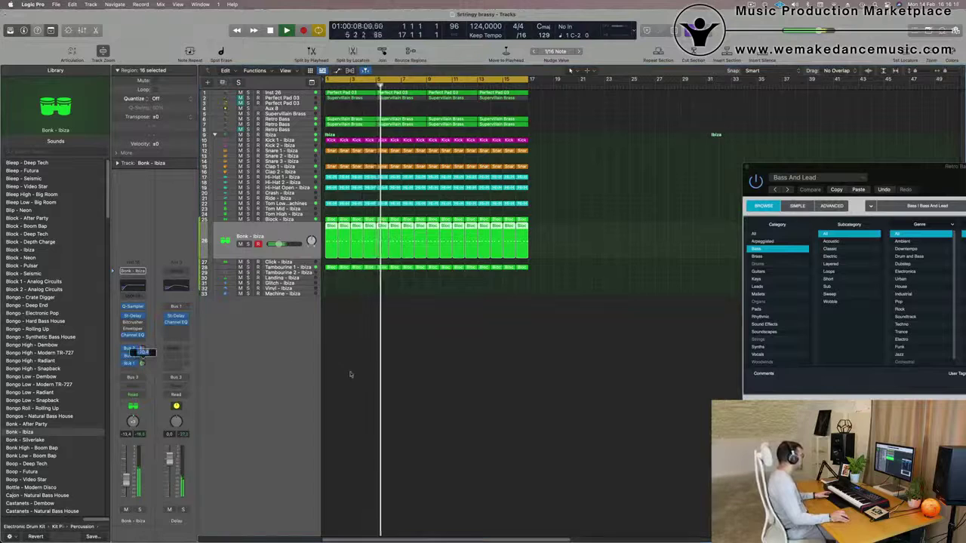
# - In Inst 26's Channel EQ, move the 250 Hz band to 540 Hz at -0.2 dB and raise the low cut to about 430 Hz
pyautogui.click(504, 416)
pyautogui.scroll(1, 504, 415)
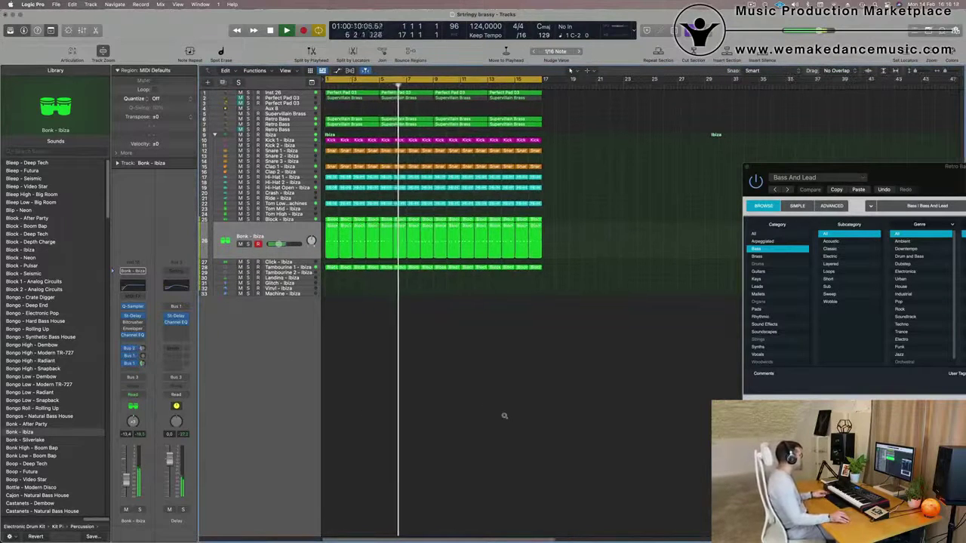
pyautogui.scroll(2, 504, 416)
pyautogui.click(293, 94)
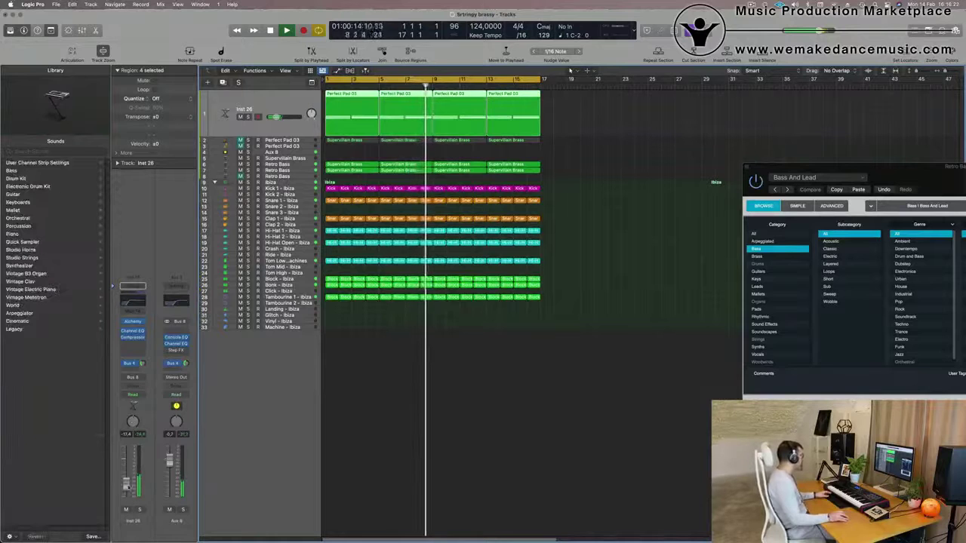
pyautogui.click(134, 299)
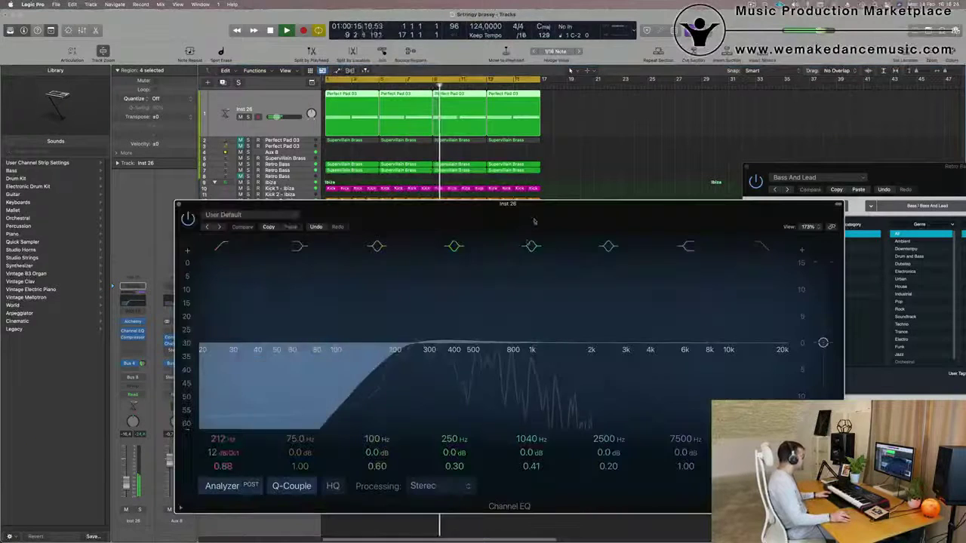
pyautogui.moveTo(414, 344); pyautogui.dragTo(477, 350)
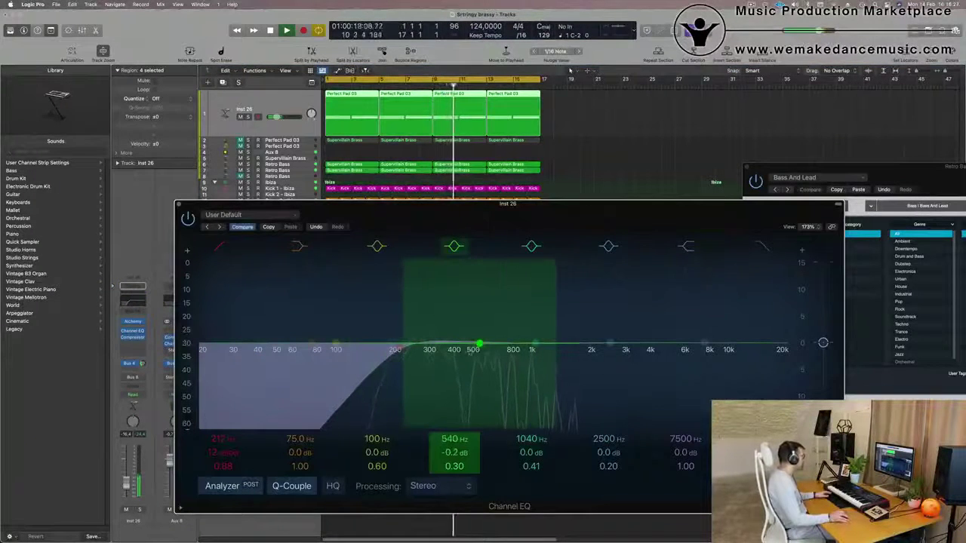
pyautogui.moveTo(396, 353); pyautogui.dragTo(459, 353)
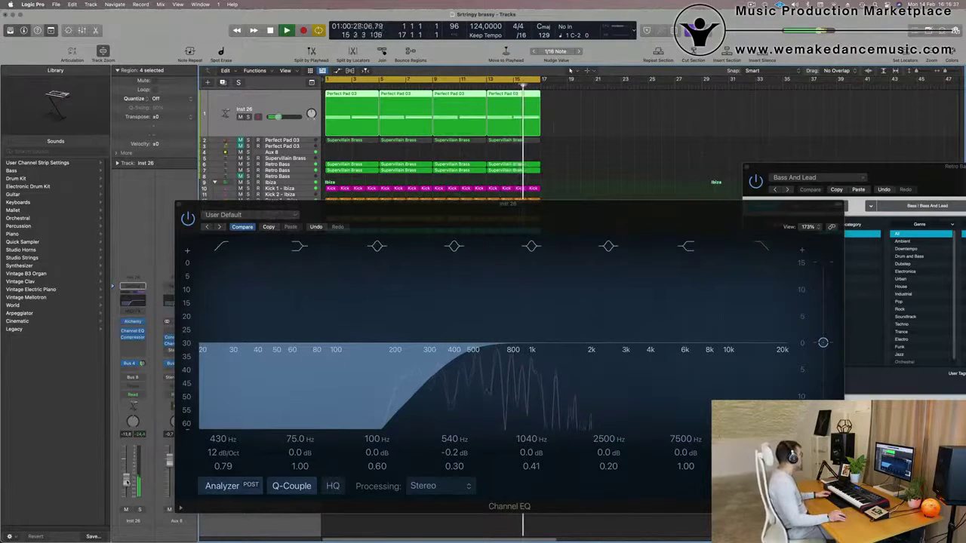
# - Move the EQ window aside and open the Alchemy synth on the Inst 26 track
pyautogui.moveTo(428, 207); pyautogui.dragTo(583, 207)
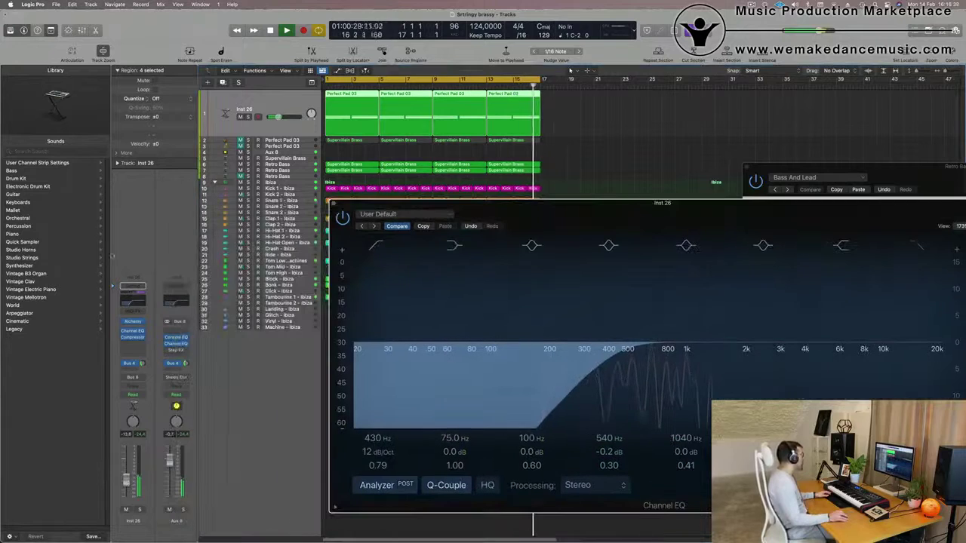
pyautogui.click(132, 322)
pyautogui.click(136, 323)
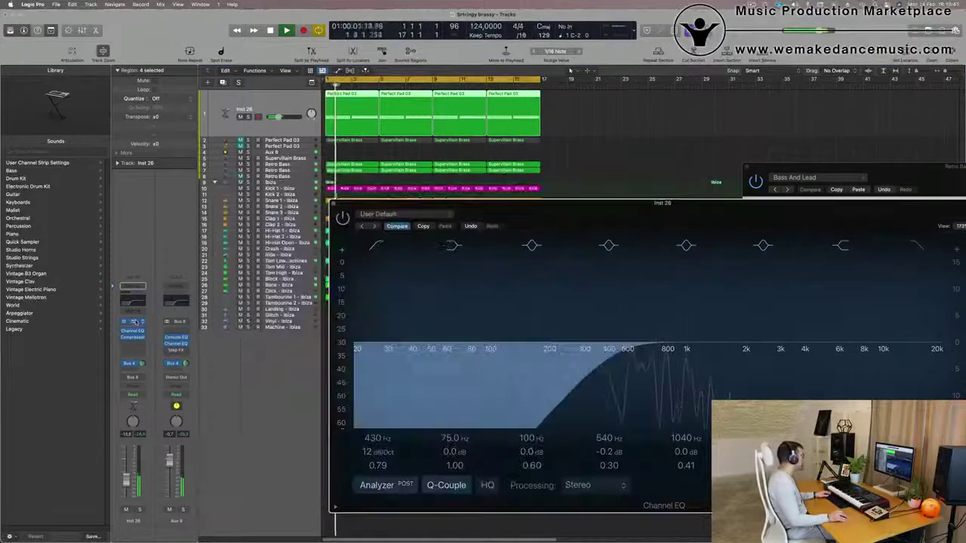
# - Review the Alchemy instrument on Inst 26, and close its Alchemy and Channel EQ windows
pyautogui.click(133, 321)
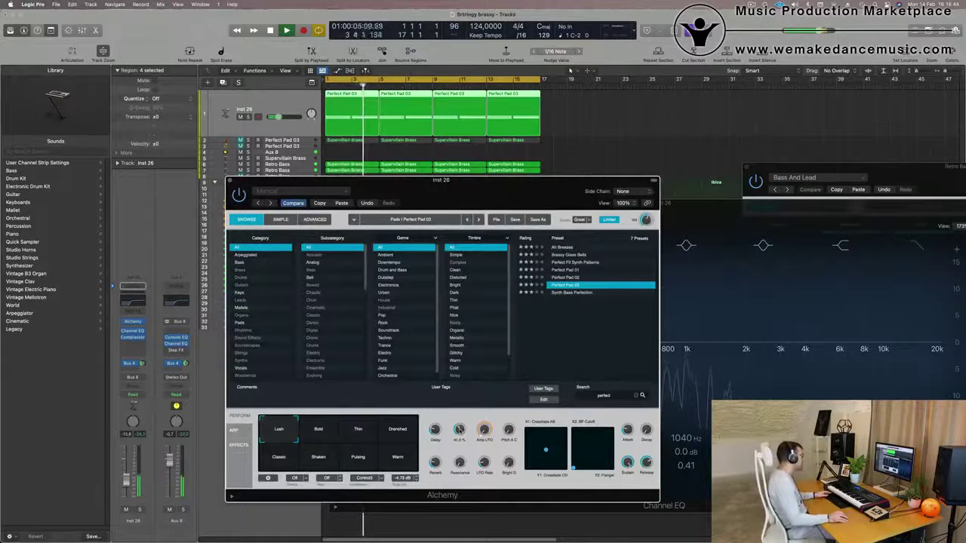
pyautogui.moveTo(427, 208); pyautogui.dragTo(542, 267)
pyautogui.click(344, 239)
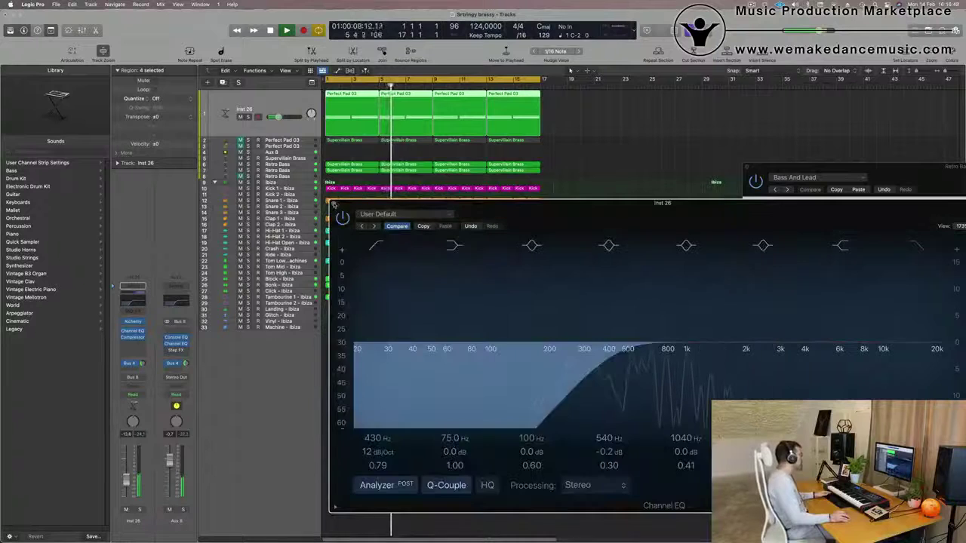
pyautogui.click(333, 203)
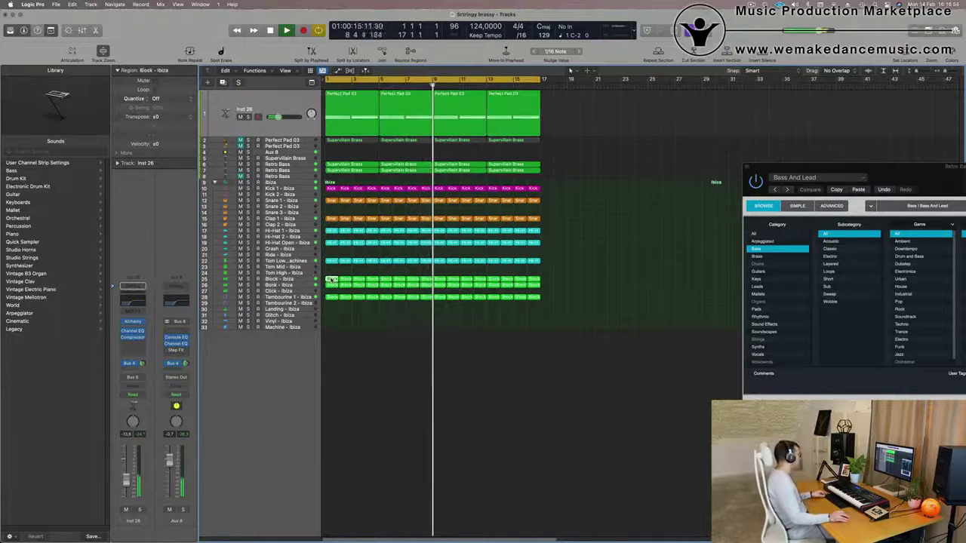
# - Copy the first Block region to the start of the Tom Mid track and open the copy for note editing
pyautogui.moveTo(333, 280); pyautogui.dragTo(332, 270)
pyautogui.press('space')
pyautogui.doubleClick(331, 268)
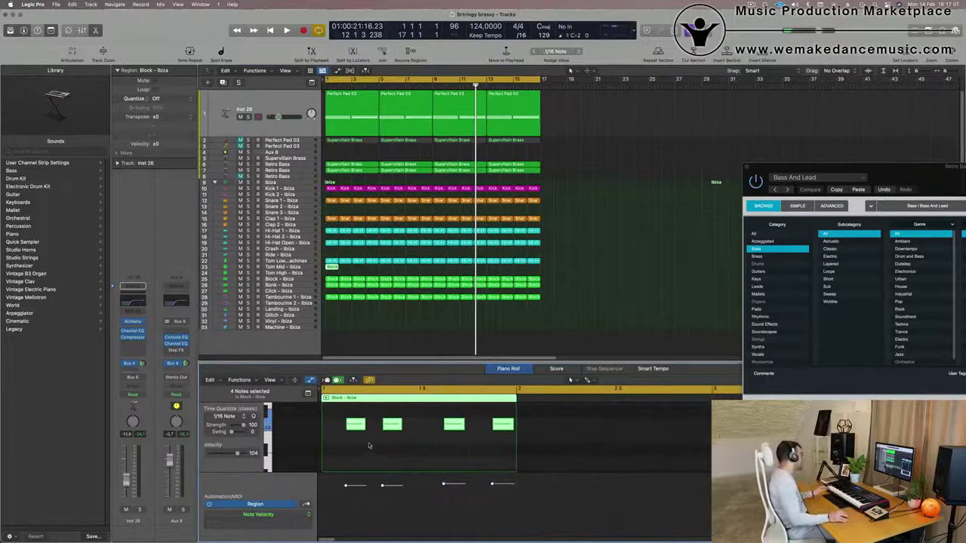
# - Move the copied region's first and third notes one sixteenth earlier, and delete its second and fourth notes
pyautogui.click(381, 468)
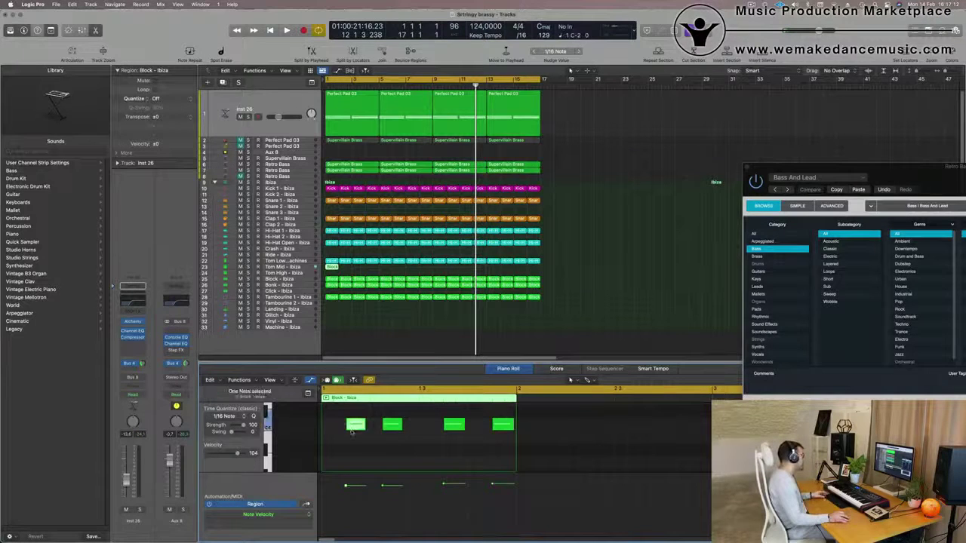
pyautogui.moveTo(354, 430); pyautogui.dragTo(343, 430)
pyautogui.moveTo(456, 429); pyautogui.dragTo(444, 429)
pyautogui.click(392, 427)
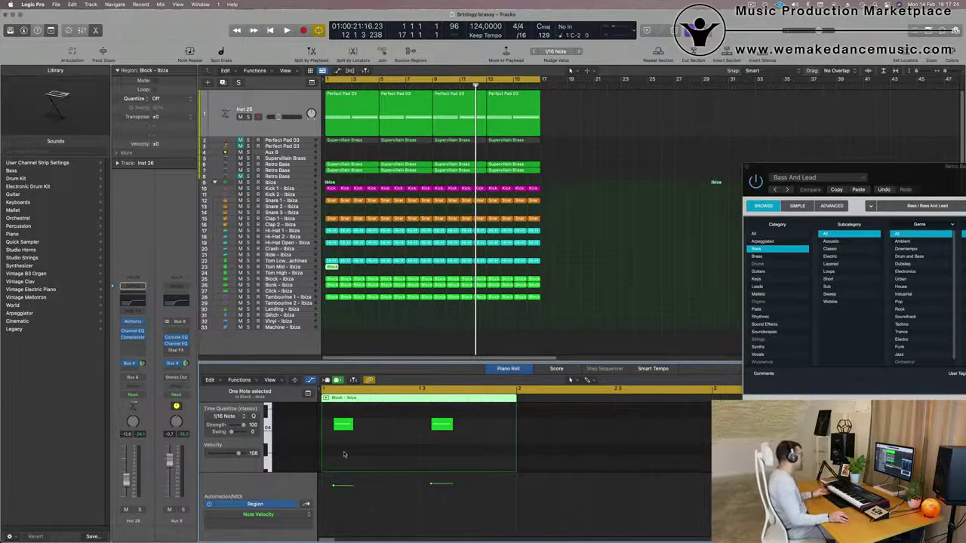
pyautogui.moveTo(403, 442); pyautogui.dragTo(484, 425)
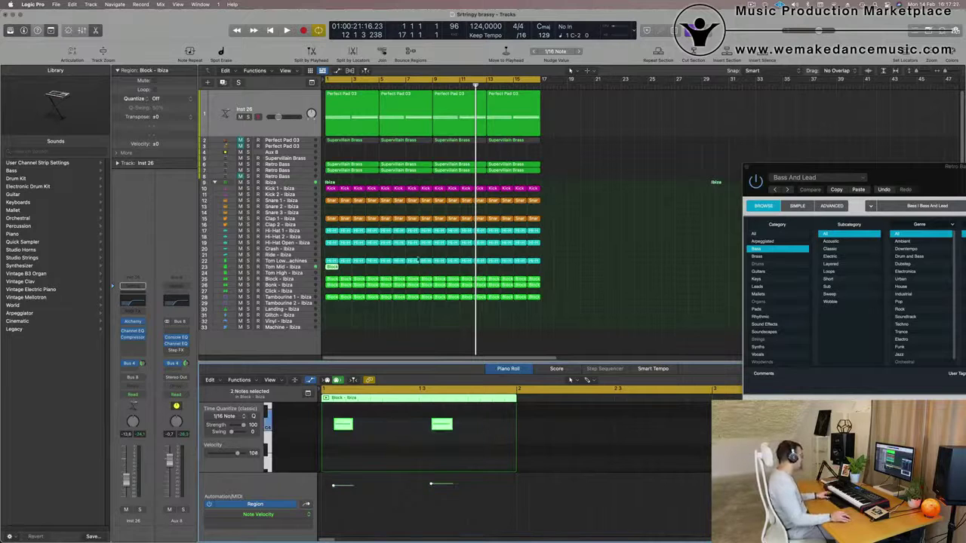
# - On the Tom Mid track, transpose both notes to a lower pitch and repeat the one-bar region to fill 16 bars
pyautogui.press('space')
pyautogui.click(285, 266)
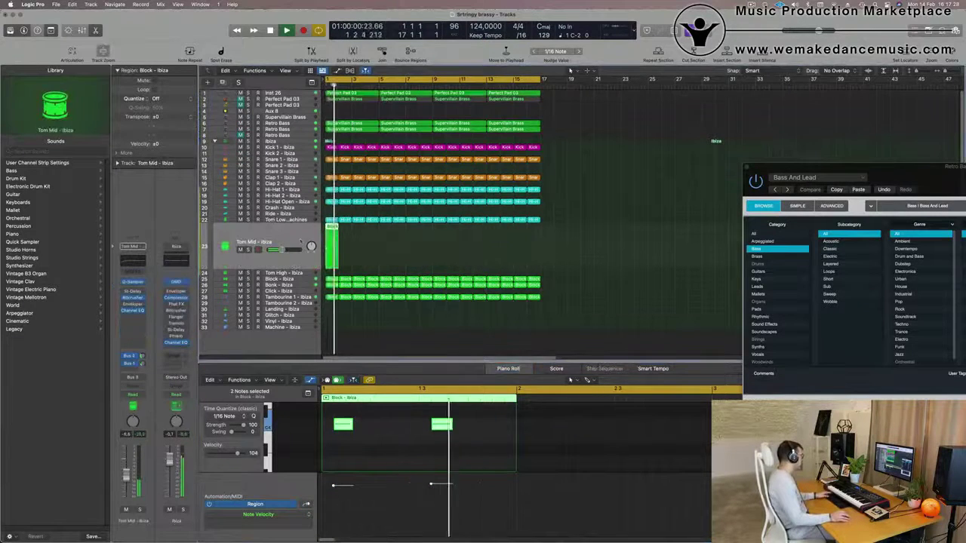
pyautogui.press('space')
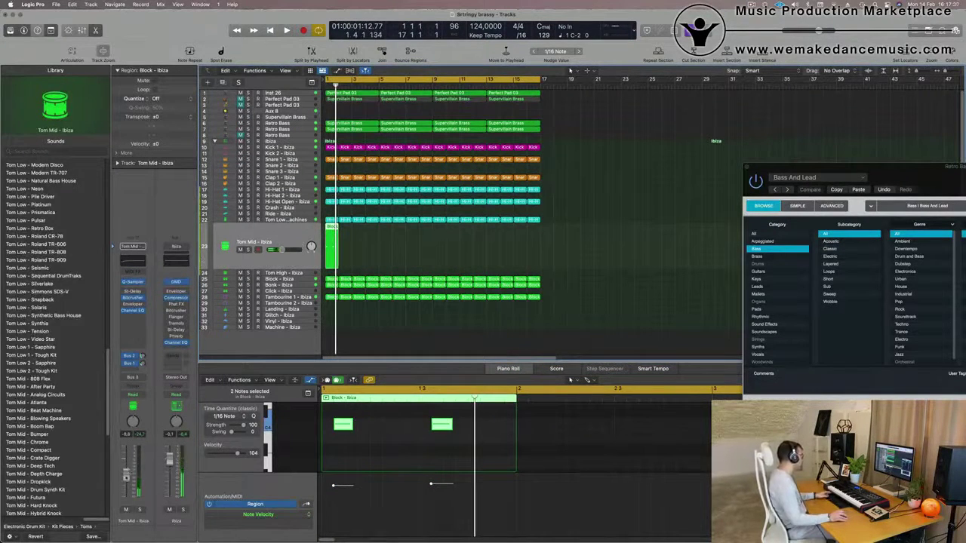
pyautogui.moveTo(460, 452); pyautogui.dragTo(324, 425)
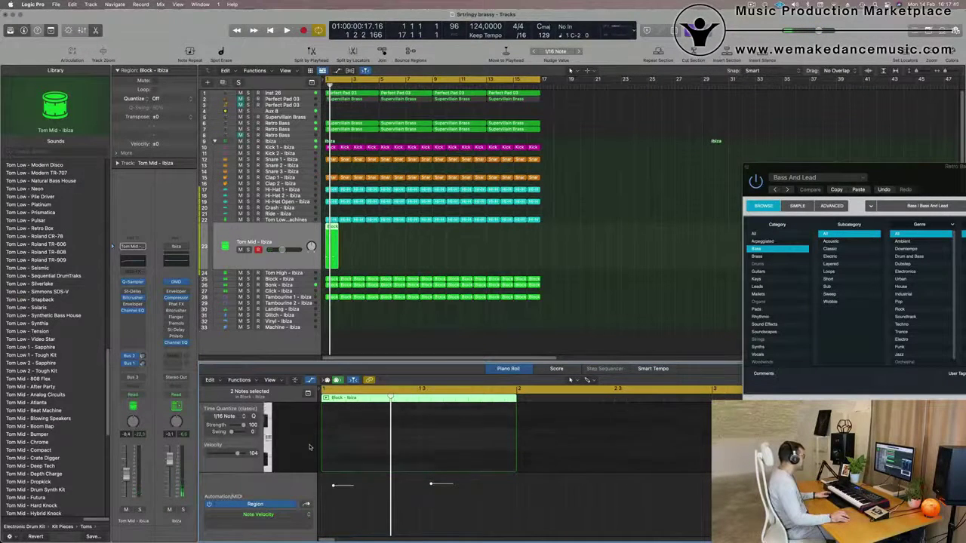
pyautogui.scroll(-2, 309, 448)
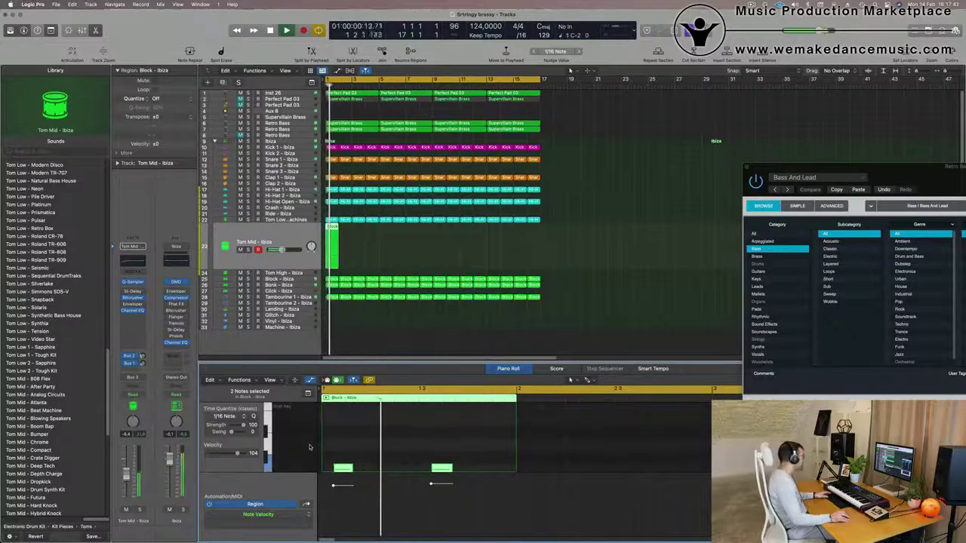
pyautogui.press('space')
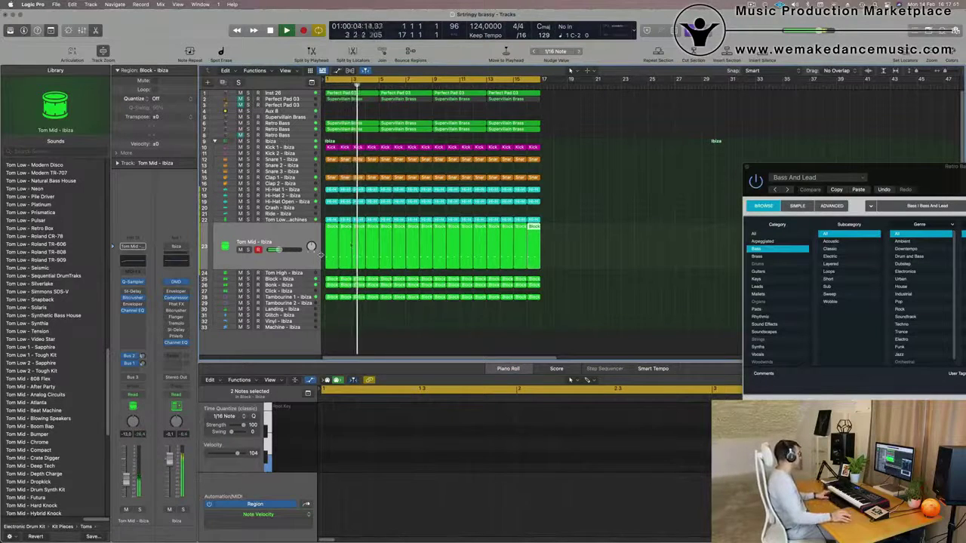
pyautogui.press('space')
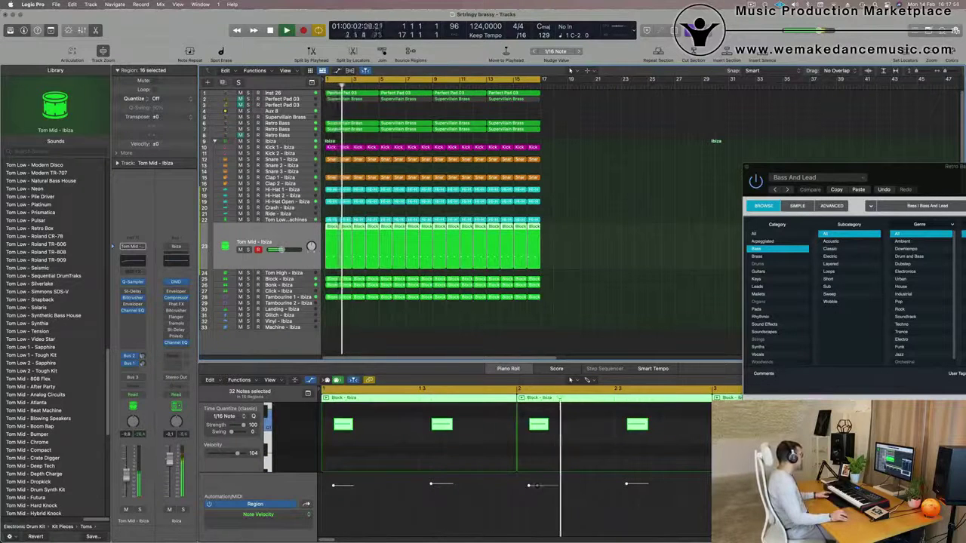
# - Load the Tom Mid - After Party patch on the tom track and play the loop from the start
pyautogui.scroll(-4, 62, 371)
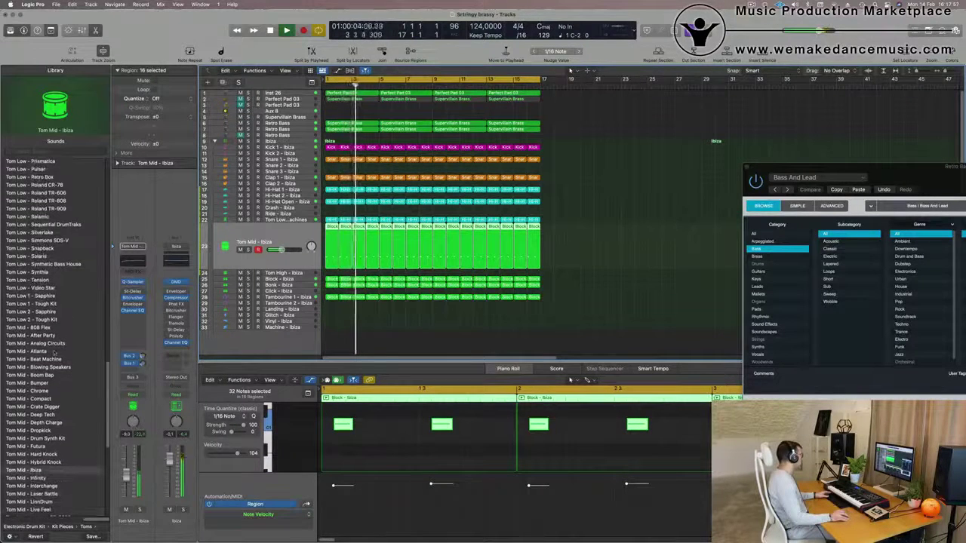
pyautogui.click(34, 336)
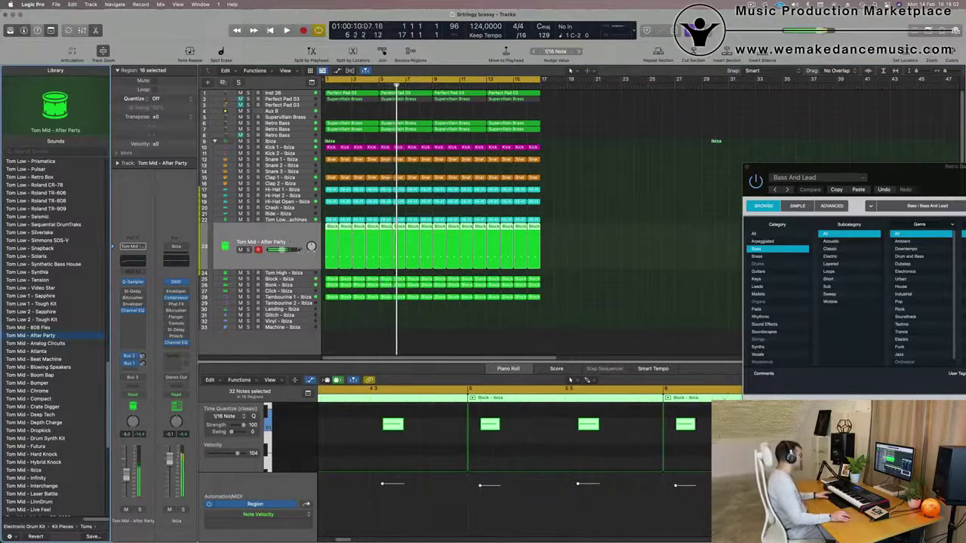
pyautogui.press('Return')
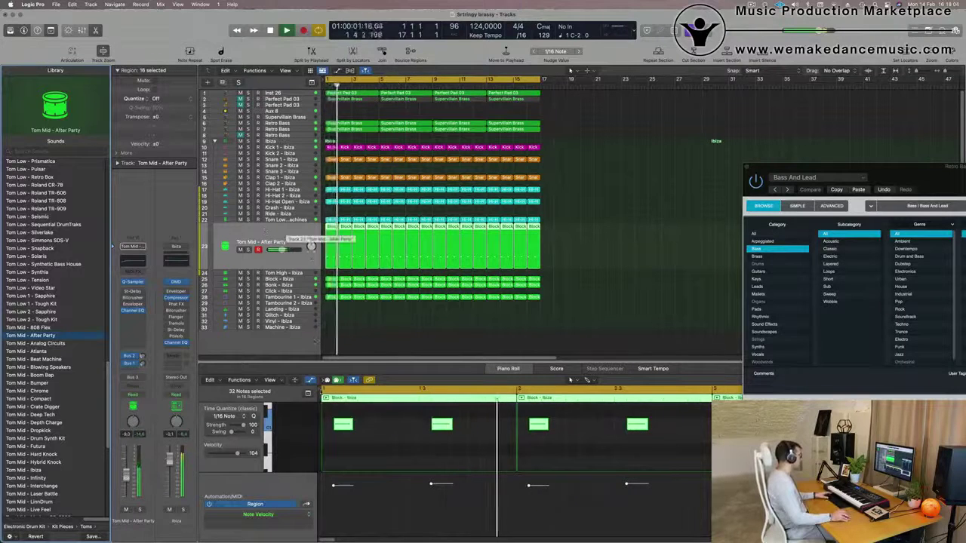
pyautogui.press('space')
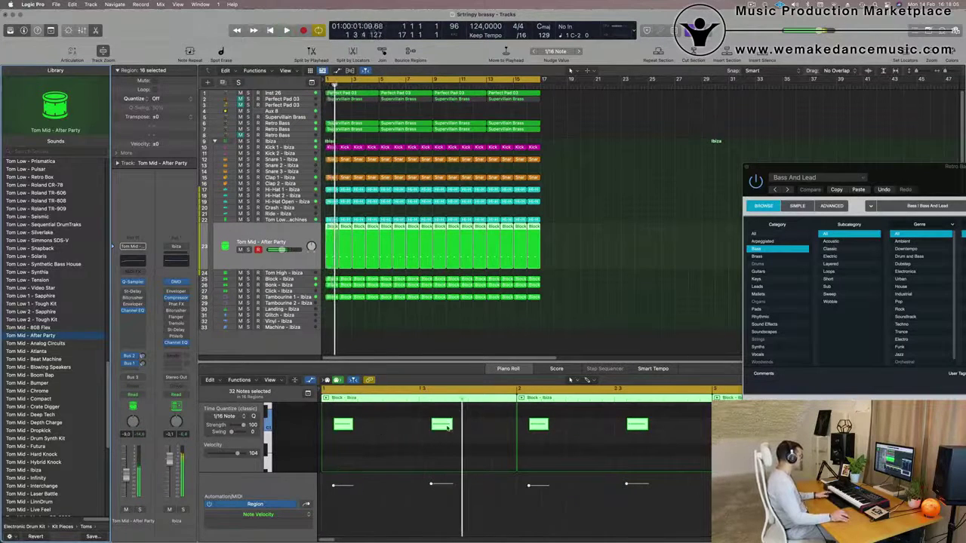
# - Move the second note in each of the first two tom regions close to the end of its bar
pyautogui.moveTo(441, 426); pyautogui.dragTo(506, 427)
pyautogui.press('space')
pyautogui.scroll(-5, 464, 445)
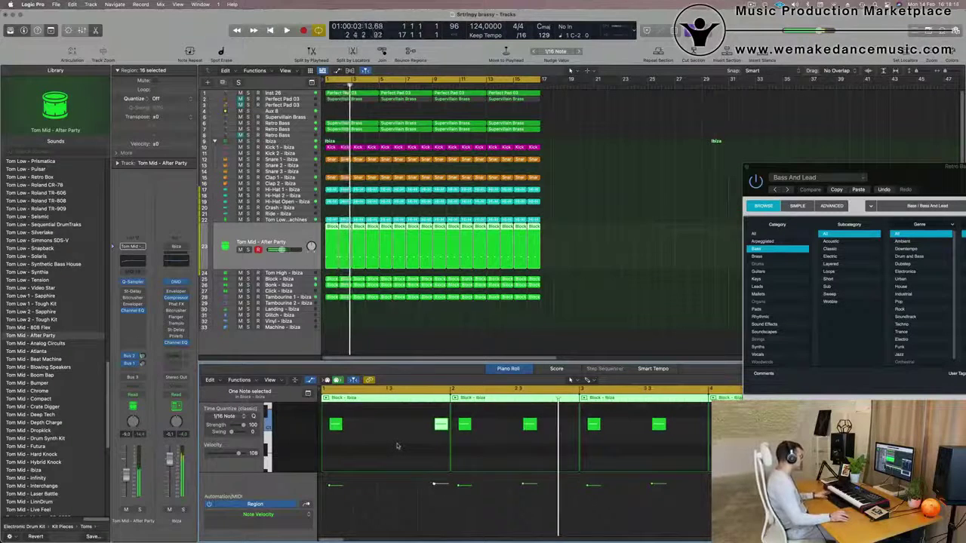
pyautogui.press('space')
pyautogui.scroll(-3, 397, 446)
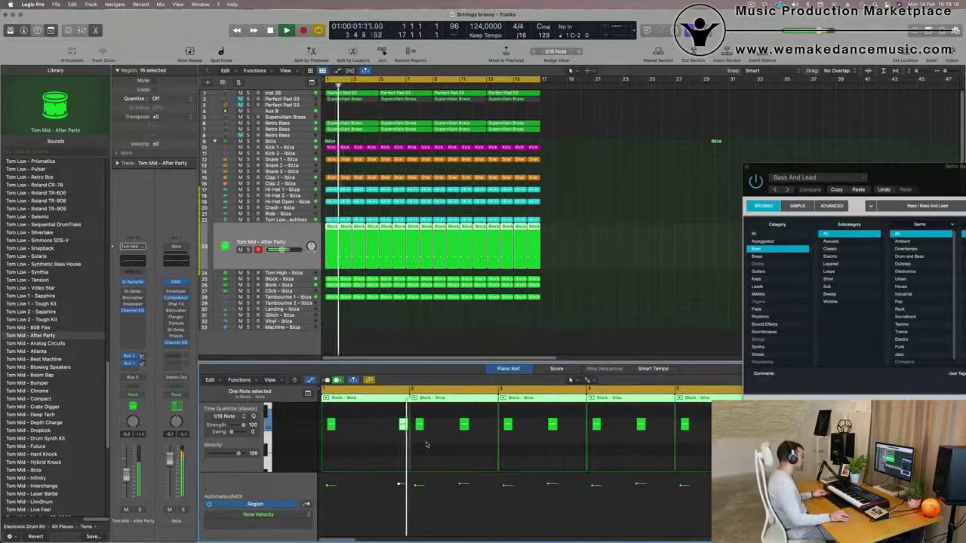
pyautogui.press('super+Left')
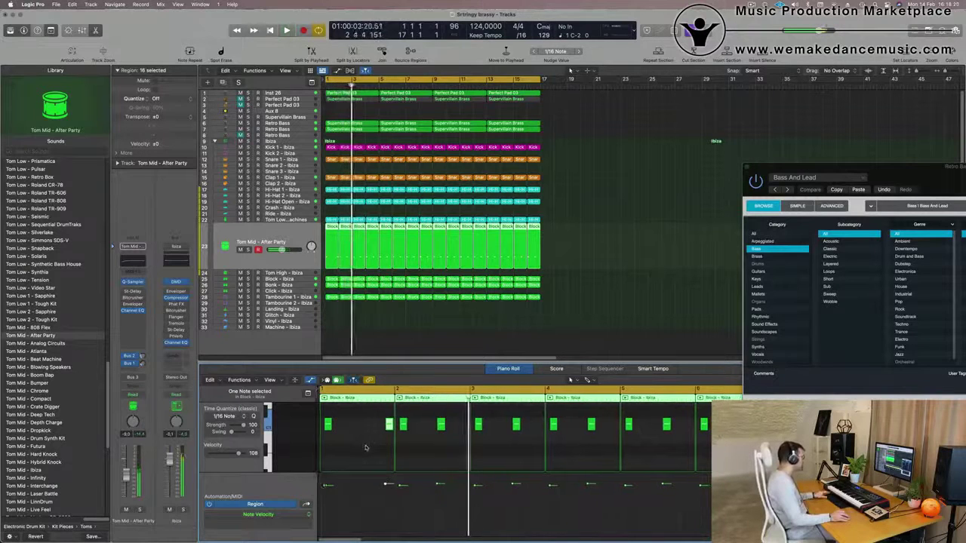
pyautogui.press('super+Right')
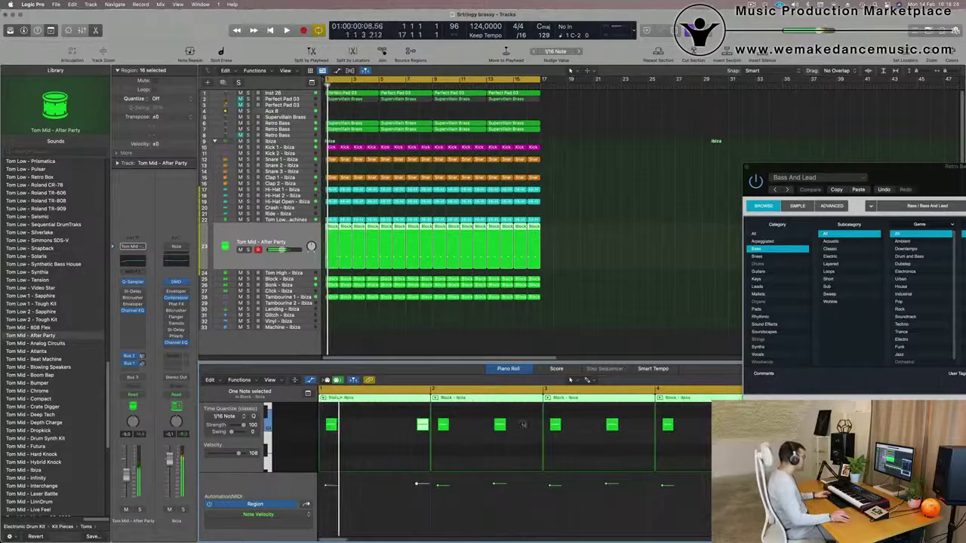
pyautogui.moveTo(500, 427); pyautogui.dragTo(535, 428)
# - Delete the tom regions from bar 3 onward, repeat the edited two-bar pattern to fill 16 bars, and play it
pyautogui.moveTo(575, 231); pyautogui.dragTo(357, 255)
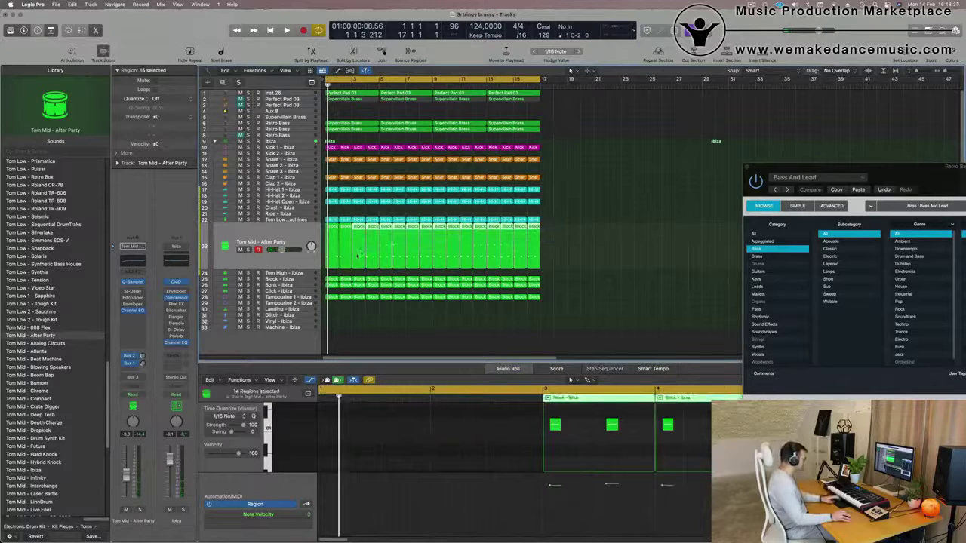
pyautogui.press('Delete')
pyautogui.click(318, 256)
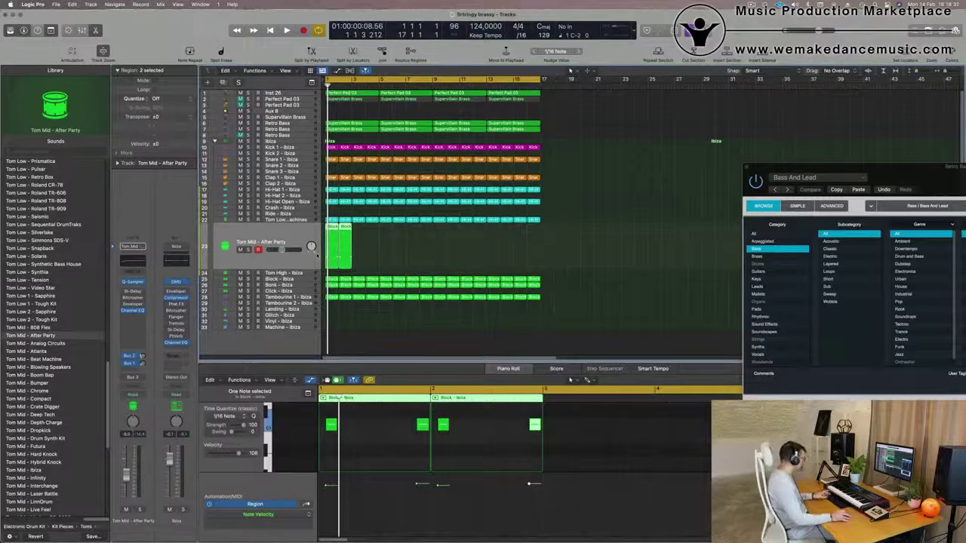
pyautogui.press('super+r')
pyautogui.press('super+r')
pyautogui.press('super+r')
pyautogui.press('super+r')
pyautogui.press('super+r')
pyautogui.press('space')
pyautogui.click(294, 256)
pyautogui.press('Return')
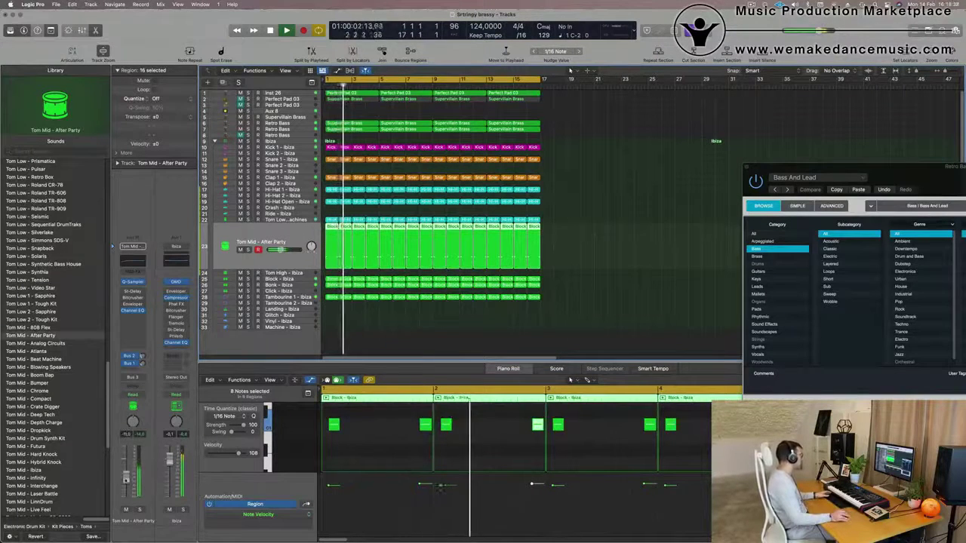
# - Audition the Analog Circuits, Atlanta and Beat Machine tom patches, and load Tom Mid - Boom Bap
pyautogui.click(45, 344)
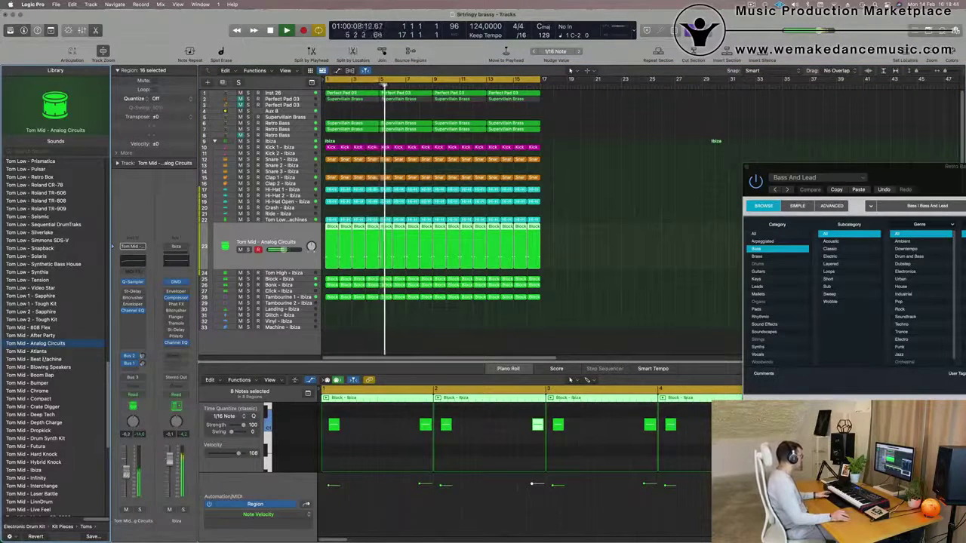
pyautogui.click(38, 351)
pyautogui.click(40, 359)
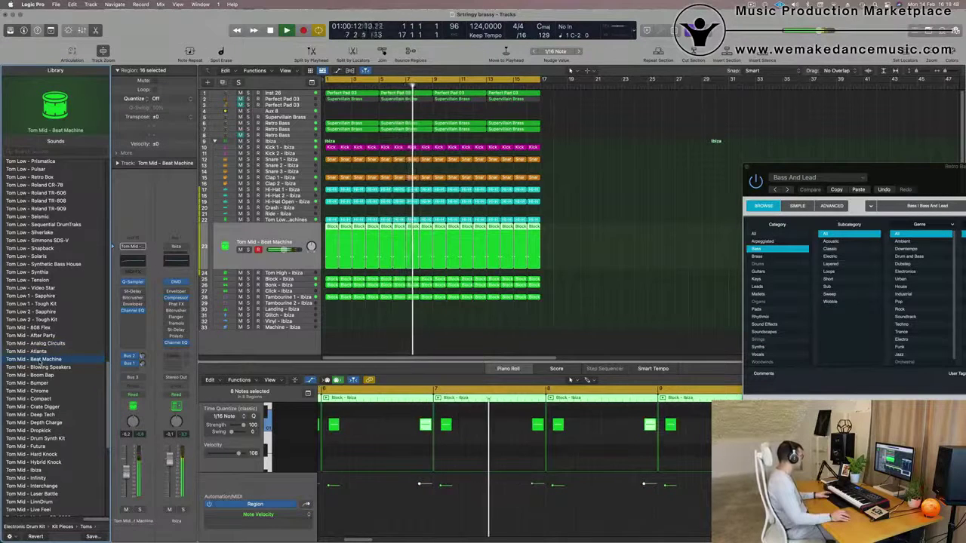
pyautogui.click(35, 375)
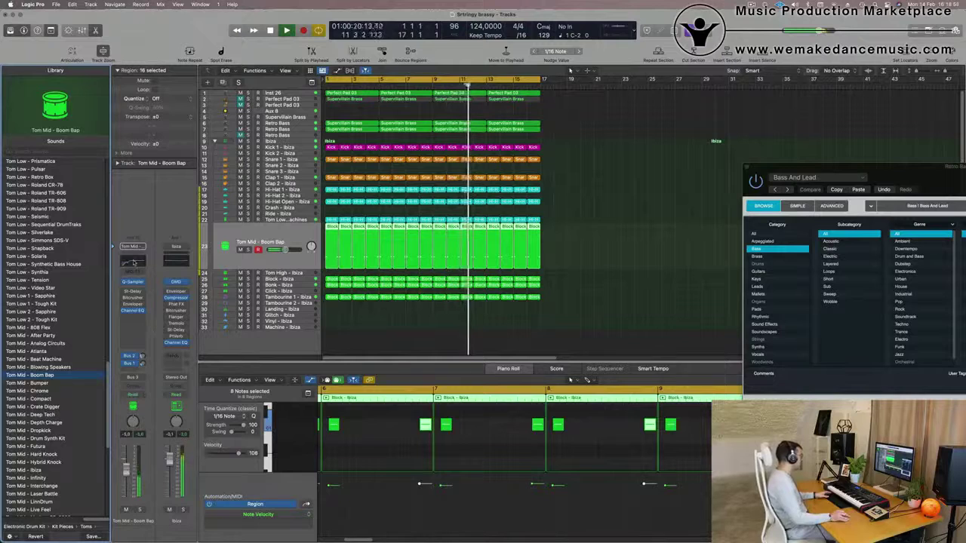
# - In the tom track's Channel EQ, set the third band to +1.1 dB at 148 Hz and the low cut to 232 Hz
pyautogui.click(132, 262)
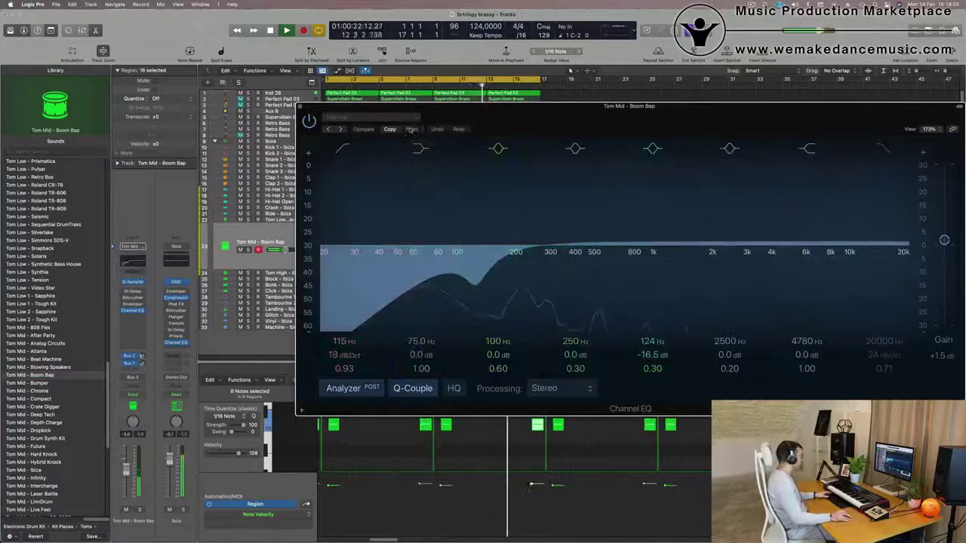
pyautogui.moveTo(459, 249); pyautogui.dragTo(491, 242)
pyautogui.click(341, 148)
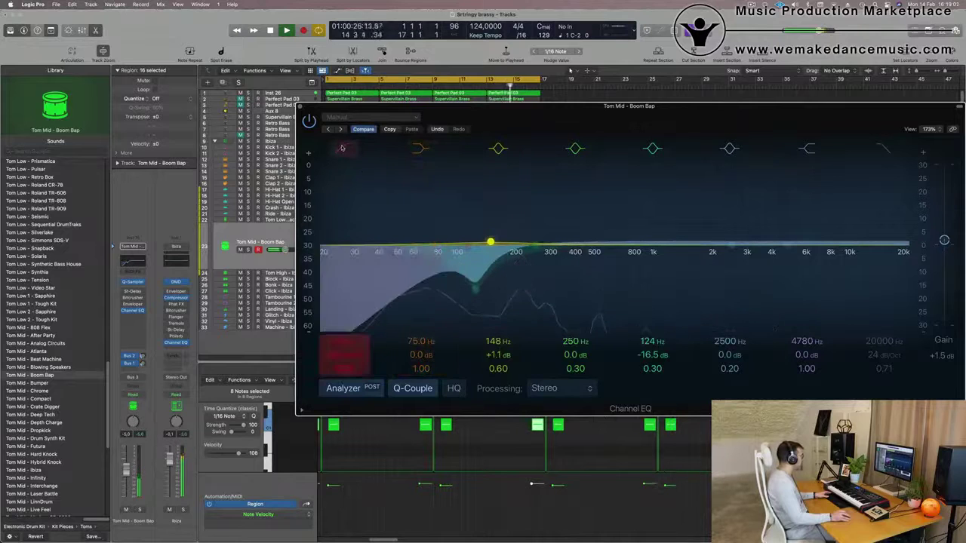
pyautogui.moveTo(457, 290); pyautogui.dragTo(539, 291)
pyautogui.moveTo(552, 247)
pyautogui.mouseDown()
pyautogui.moveTo(562, 247)
pyautogui.moveTo(526, 257)
pyautogui.mouseUp()
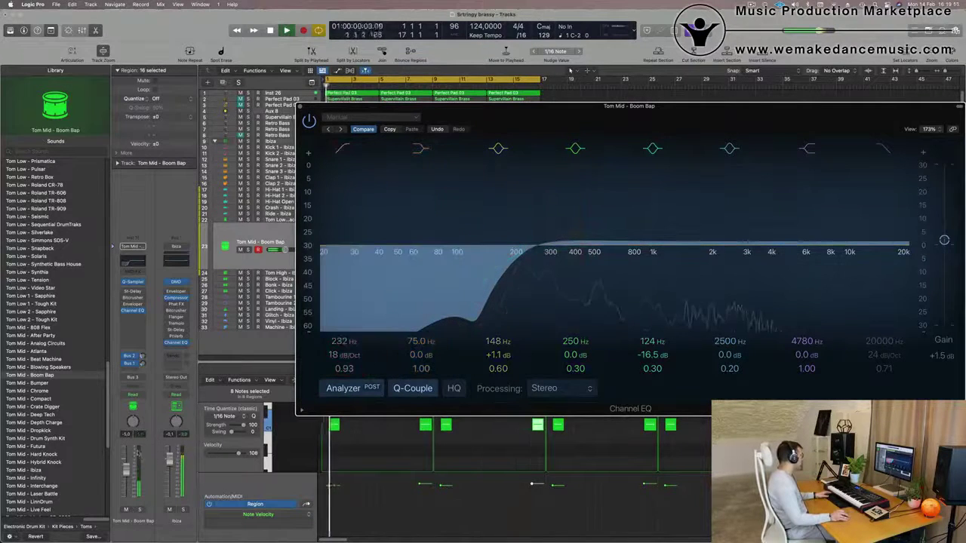
# - Raise the tom channel's volume slightly, adjust its Bus 1 delay send, and close the Channel EQ
pyautogui.moveTo(127, 467); pyautogui.dragTo(128, 465)
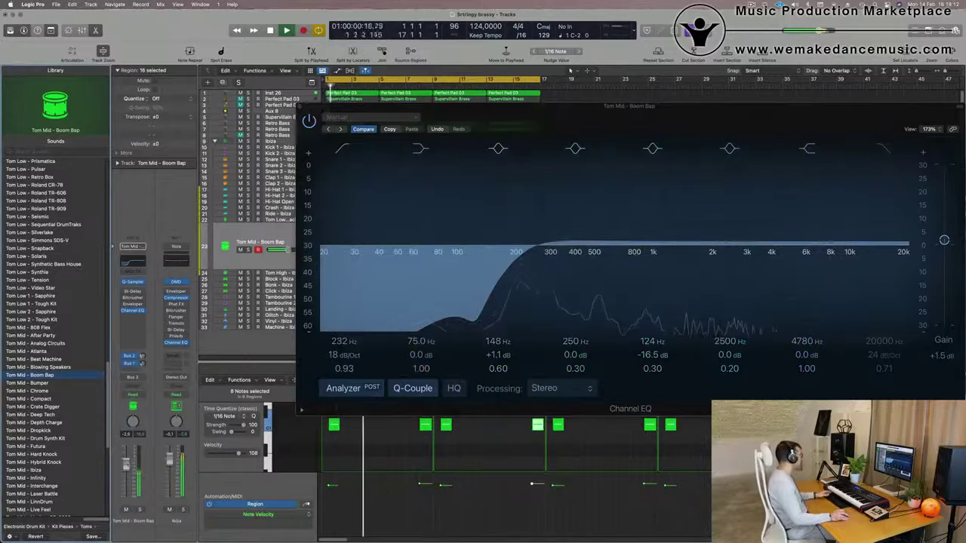
pyautogui.click(142, 363)
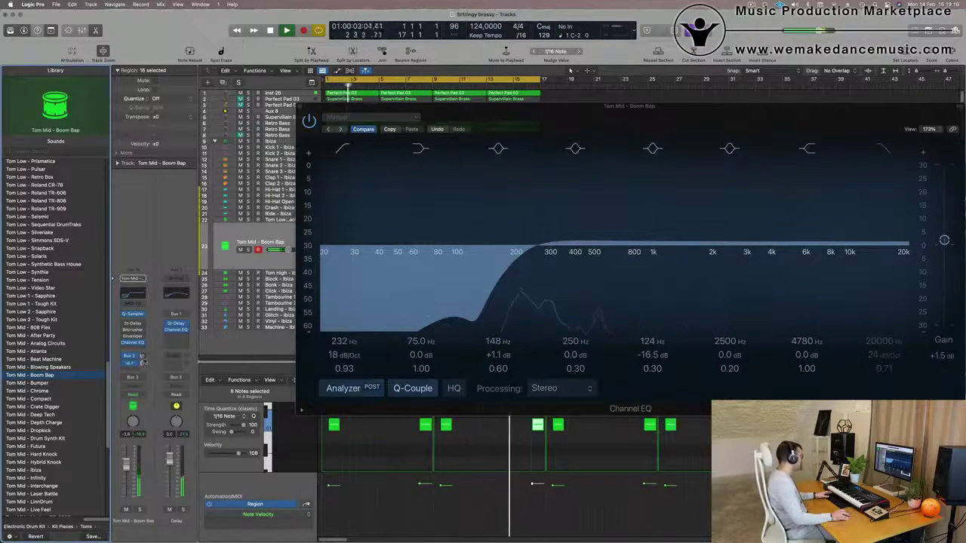
pyautogui.click(302, 107)
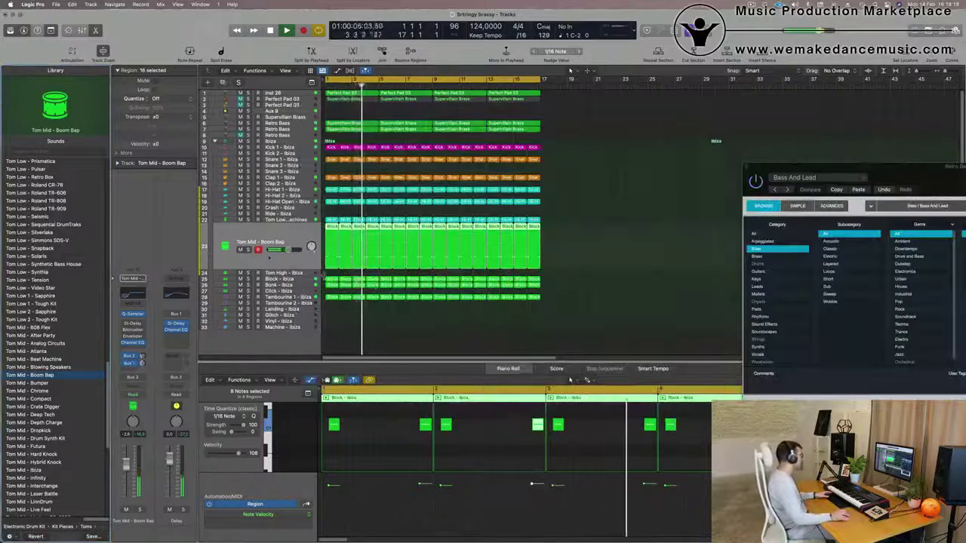
# - Solo the Tom Mid - Boom Bap and Block - Ibiza tracks to hear them together
pyautogui.hotkey('ctrl', 's')
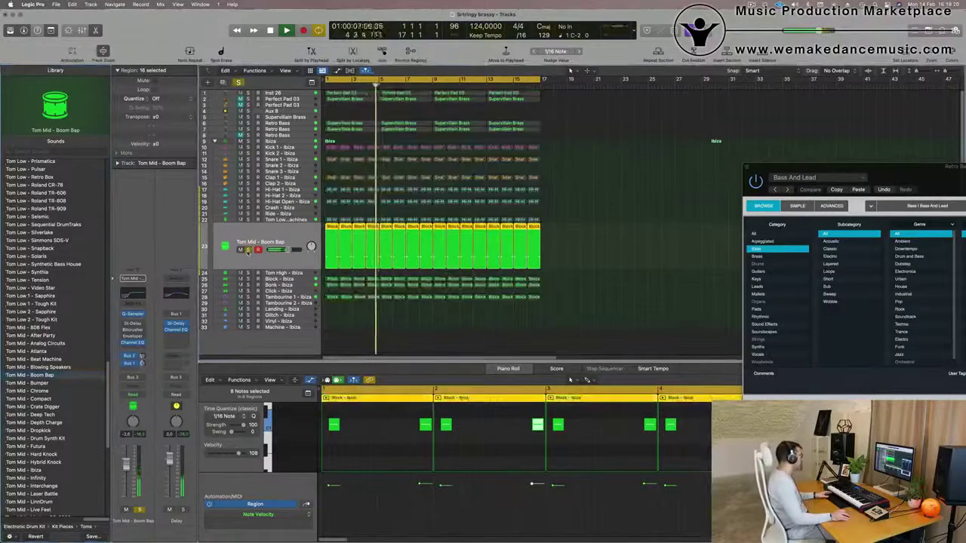
pyautogui.click(248, 279)
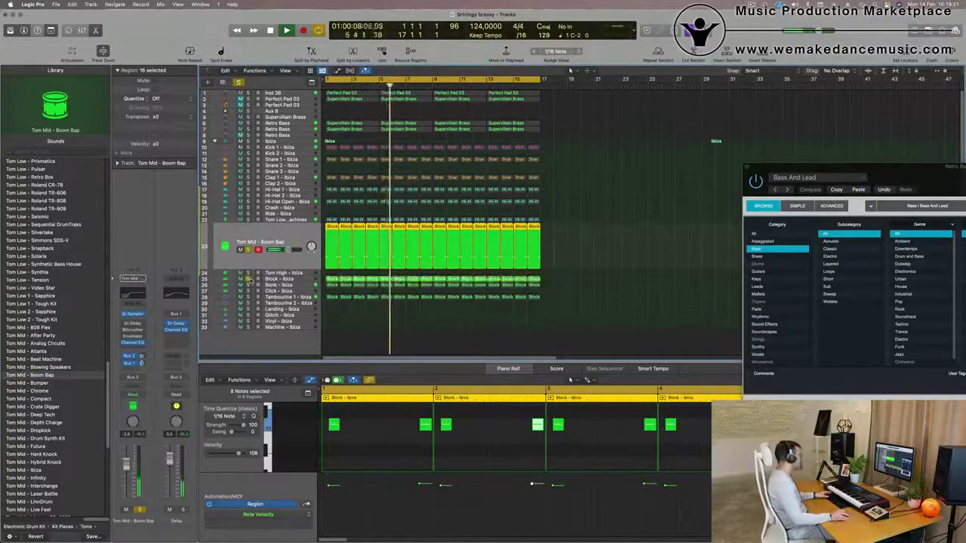
# - Audition the tom soloed with Block, Bonk, Kick 1 and Inst 26, and clear all solos
pyautogui.click(249, 279)
pyautogui.click(248, 285)
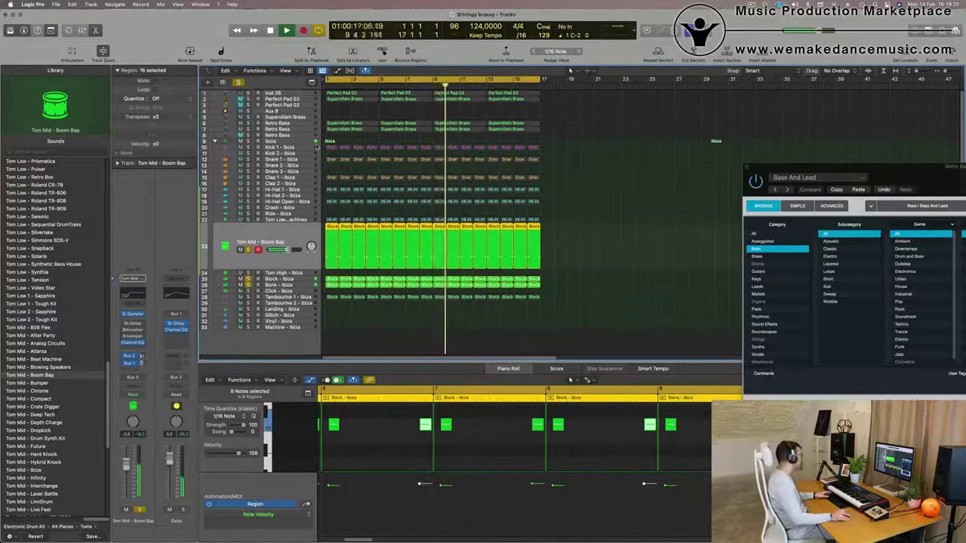
pyautogui.click(247, 148)
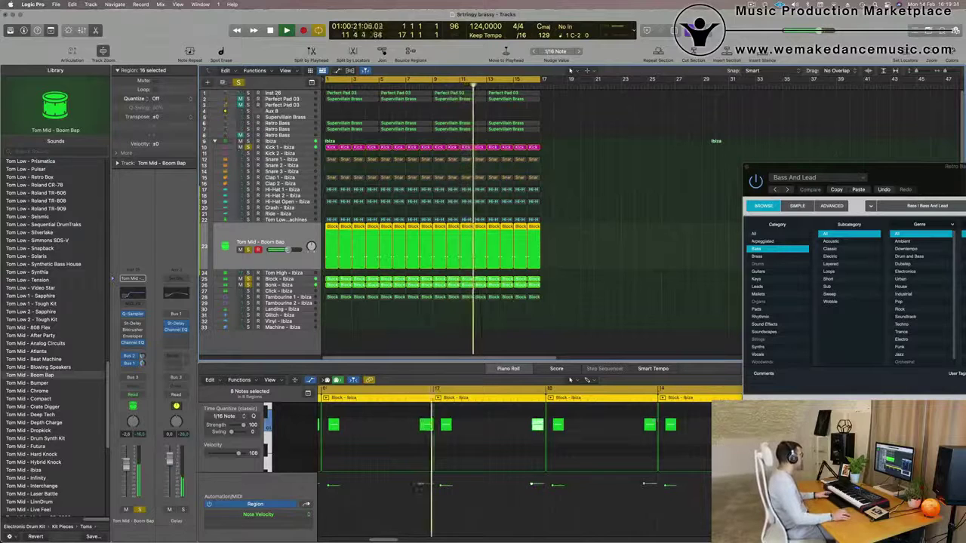
pyautogui.click(248, 99)
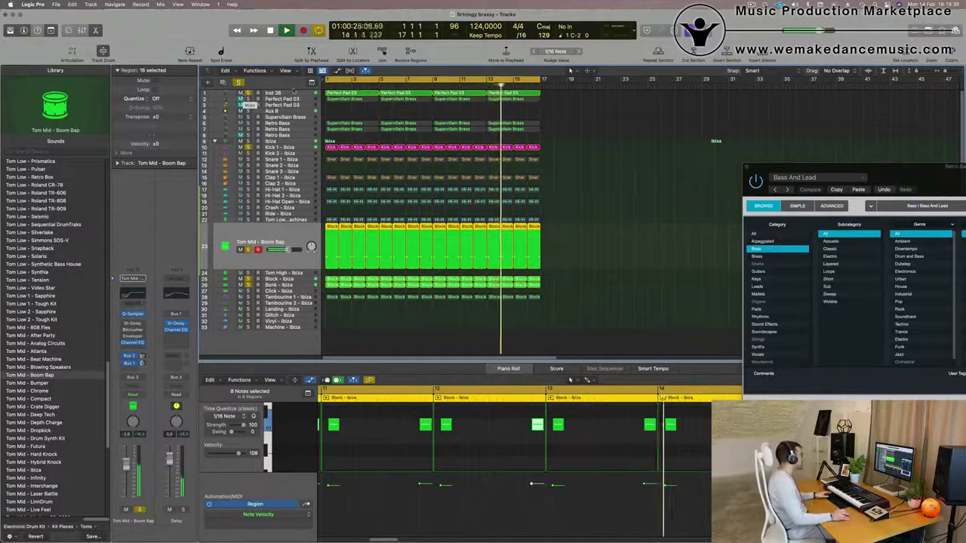
pyautogui.click(238, 82)
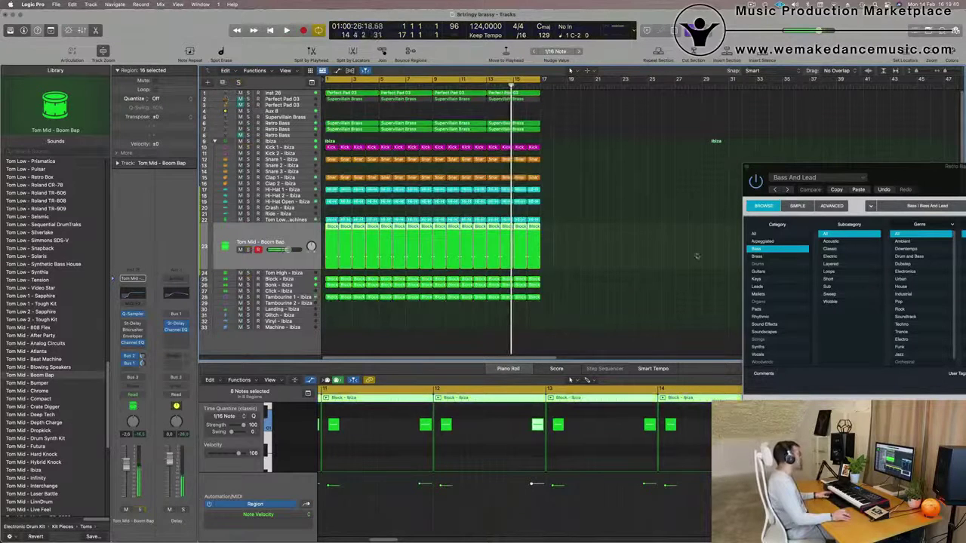
# - Unmute the Perfect Pad 03 track holding the Supervillain Brass regions and set its volume to -17.2 dB against the full mix
pyautogui.click(593, 231)
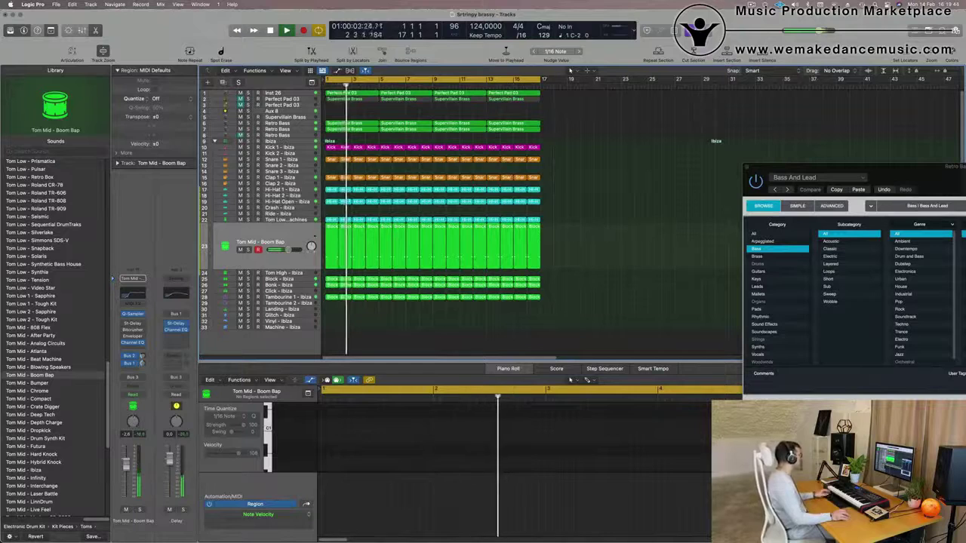
pyautogui.click(283, 235)
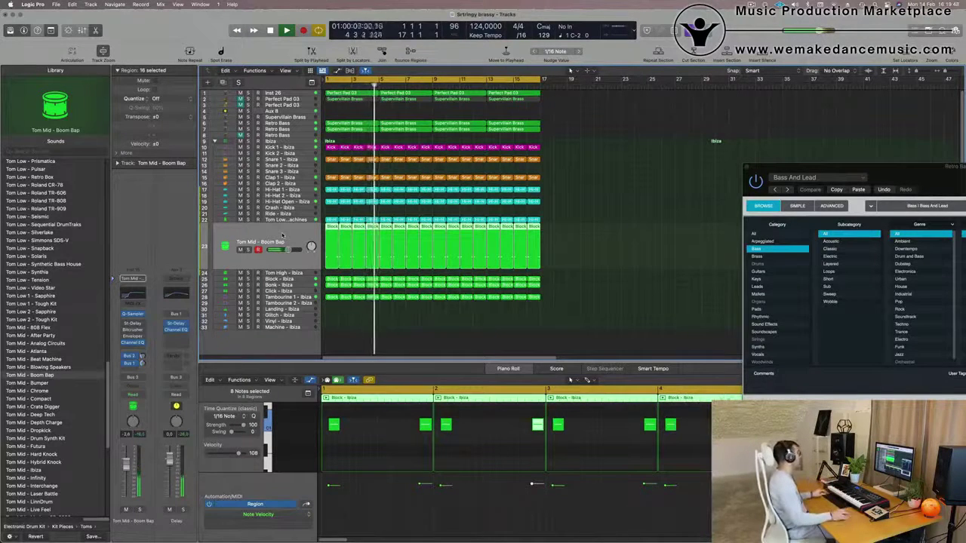
pyautogui.scroll(3, 465, 218)
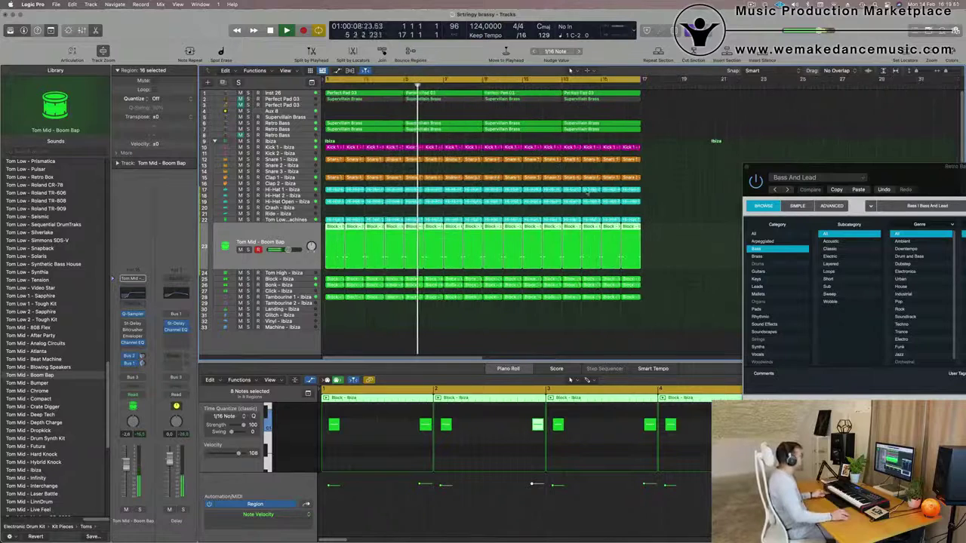
pyautogui.click(290, 99)
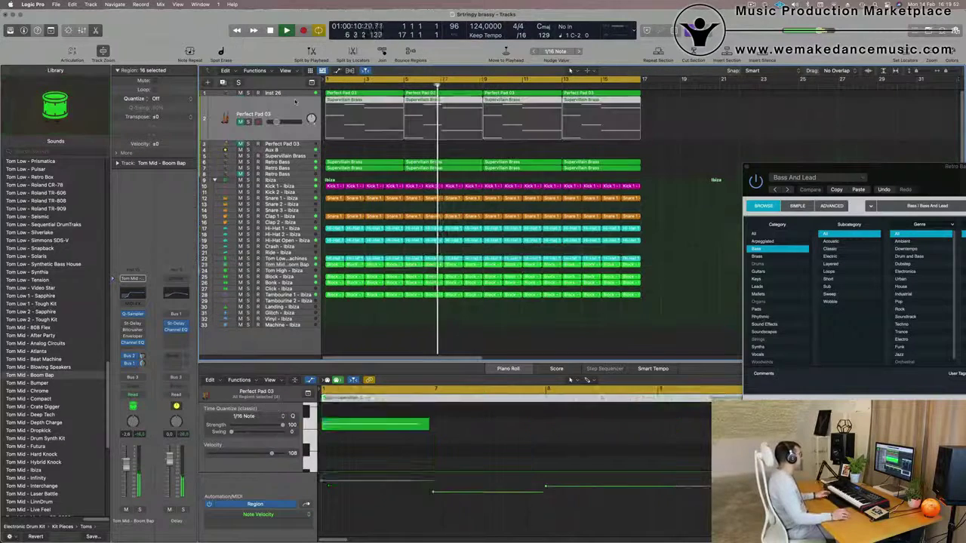
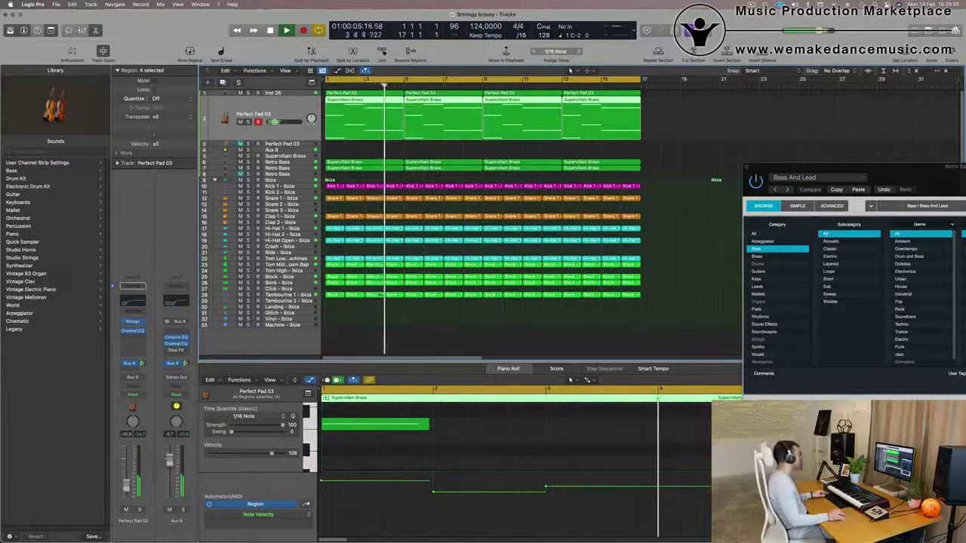
pyautogui.press('super+Left')
pyautogui.press('super+Left')
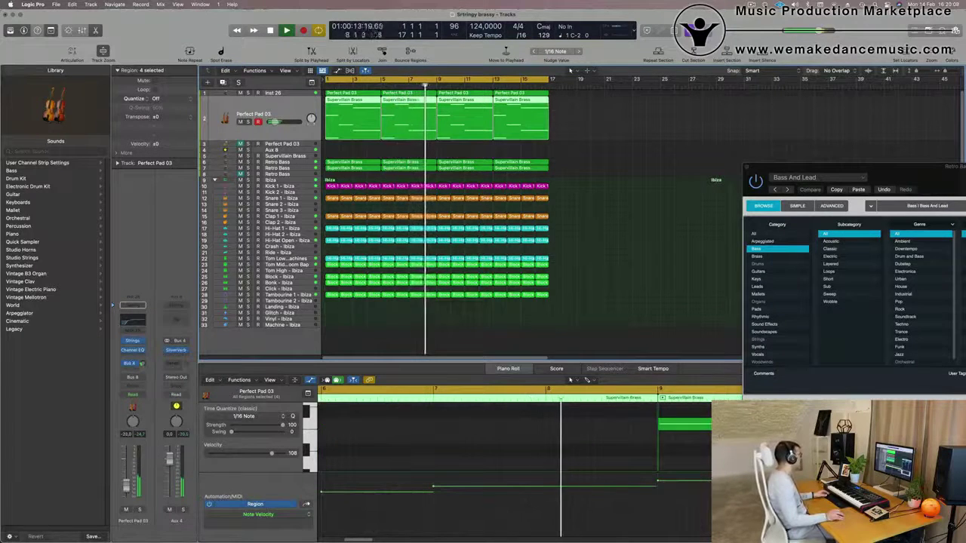
pyautogui.press('super+Left')
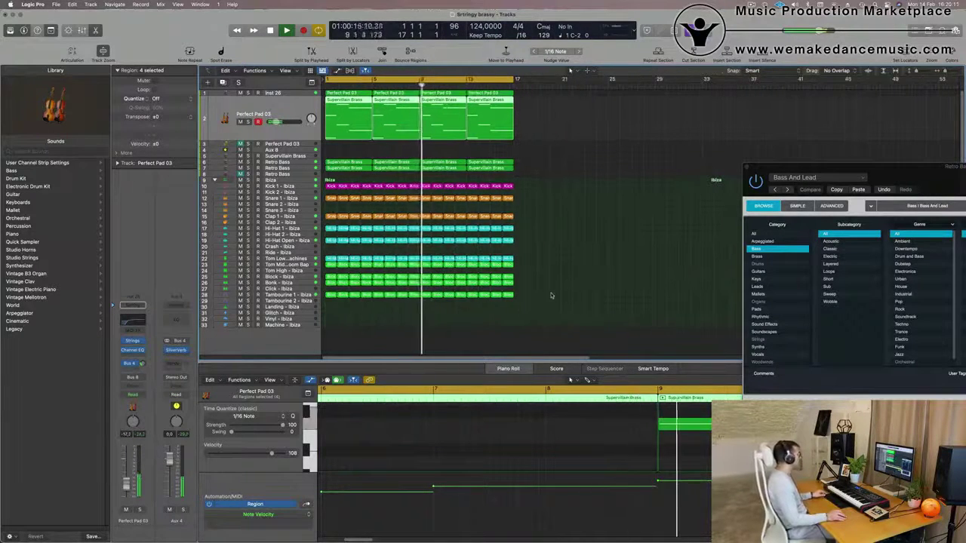
# - Select all regions and repeat the 16-bar arrangement three times, extending it to bar 65
pyautogui.click(550, 295)
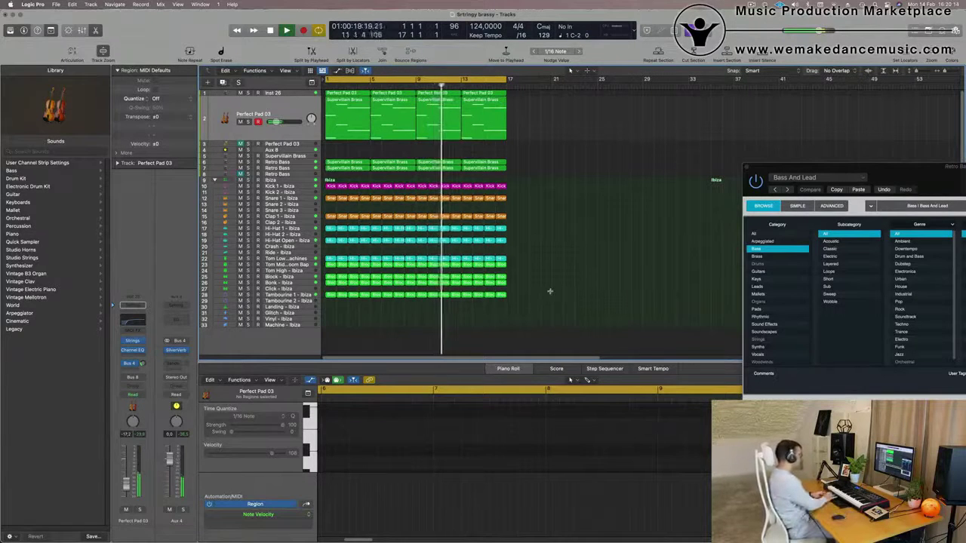
pyautogui.press('super+a')
pyautogui.press('super+r')
pyautogui.press('super+r')
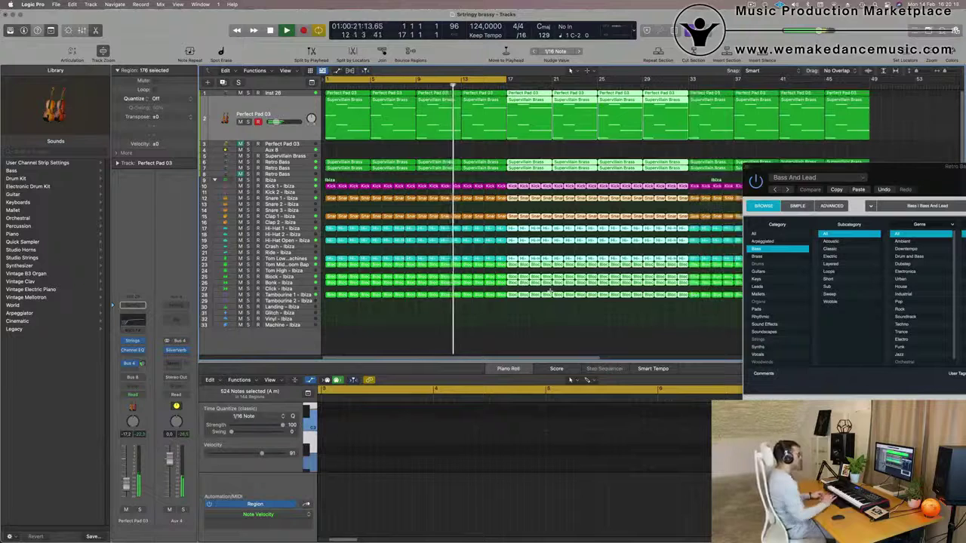
pyautogui.press('super+r')
pyautogui.press('super+Left')
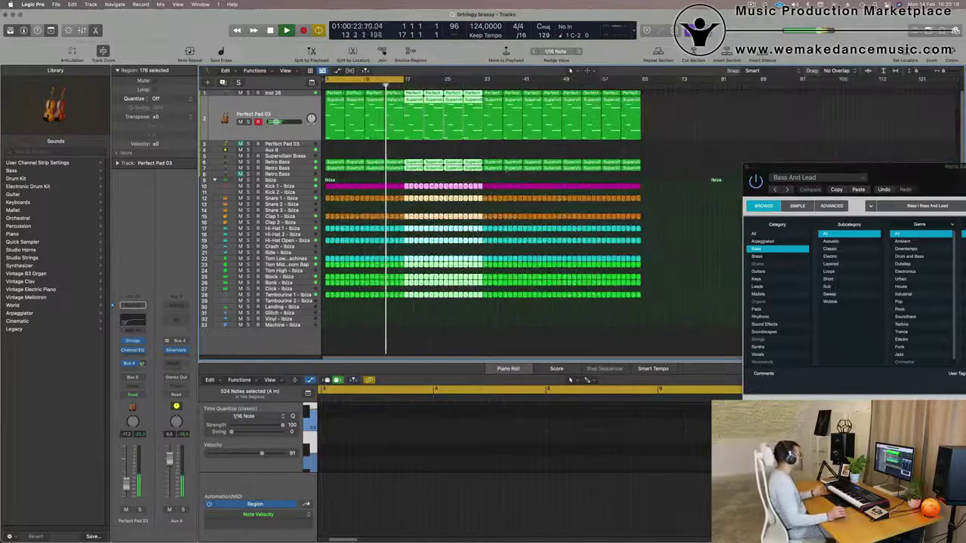
pyautogui.click(684, 152)
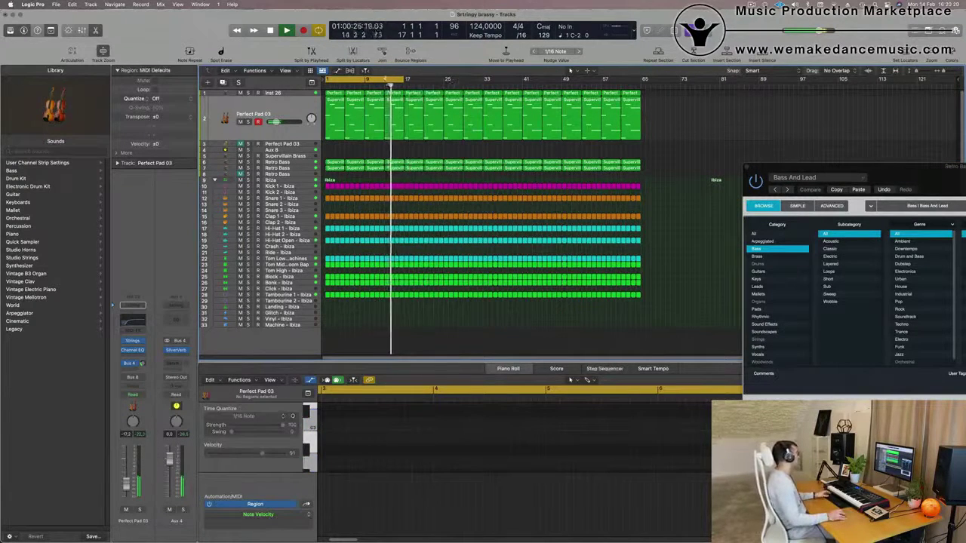
# - Extend the cycle range to cover the whole arrangement from bar 1 to bar 65
pyautogui.press('c')
pyautogui.press('c')
pyautogui.moveTo(468, 85); pyautogui.dragTo(645, 95)
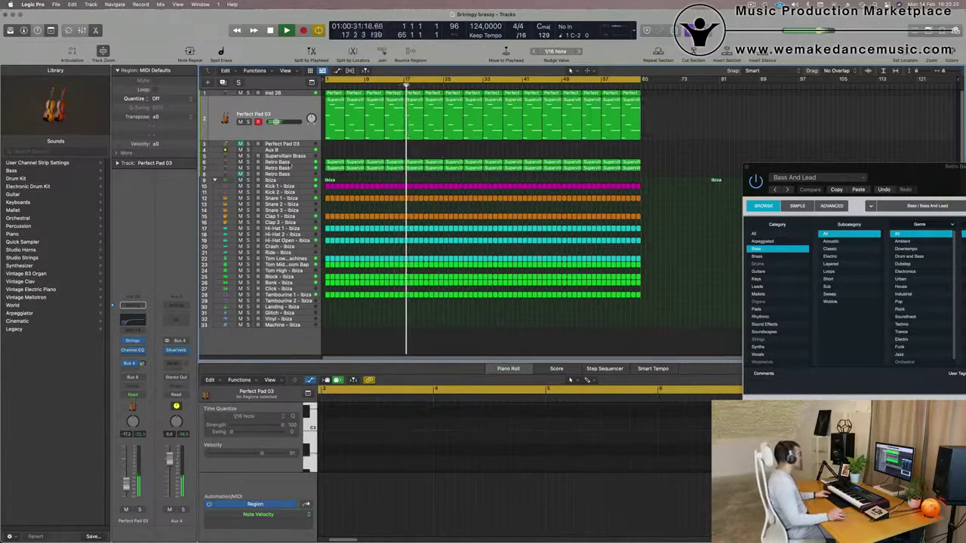
# - Check the Retro Bass on track 7 in solo and duplicate that track with its settings
pyautogui.click(294, 169)
pyautogui.press('Return')
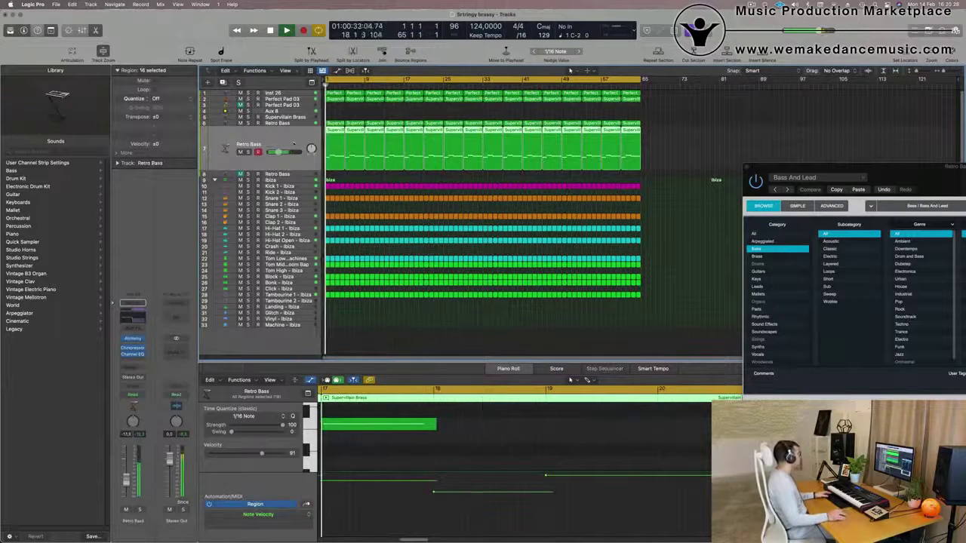
pyautogui.click(247, 153)
pyautogui.click(248, 153)
pyautogui.press('Return')
pyautogui.press('super+d')
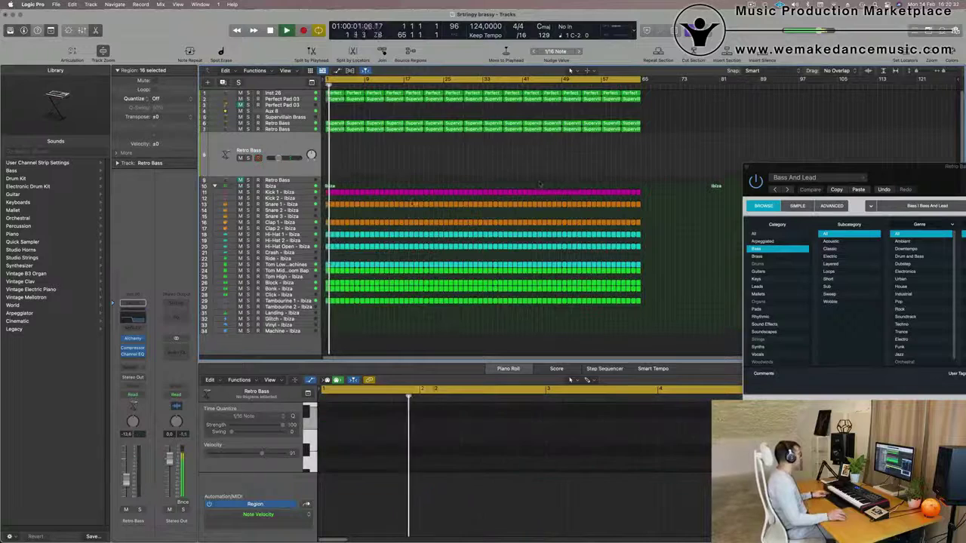
# - Copy the Supervillain Brass regions from track 7 onto the duplicated Retro Bass track, and delete all copies except the first
pyautogui.moveTo(650, 134); pyautogui.dragTo(334, 151)
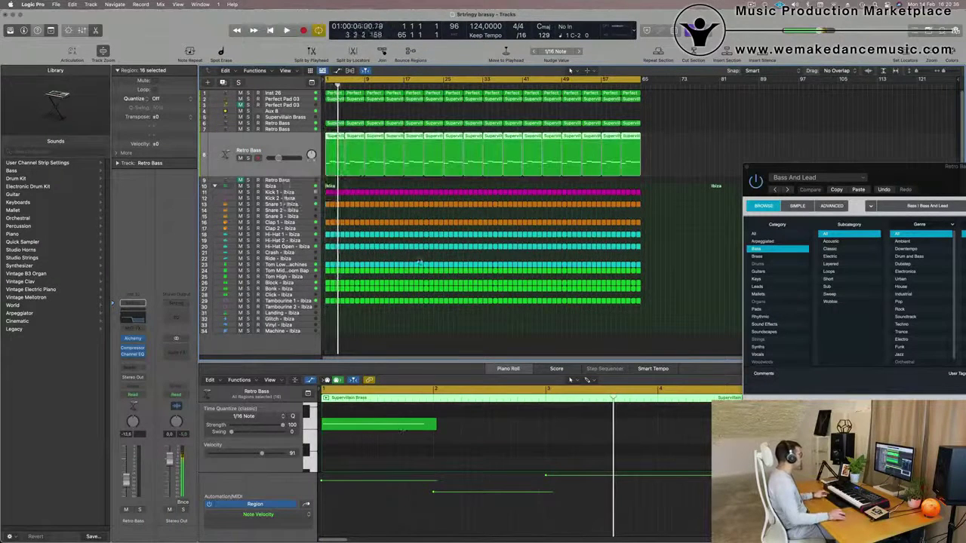
pyautogui.press('super+z')
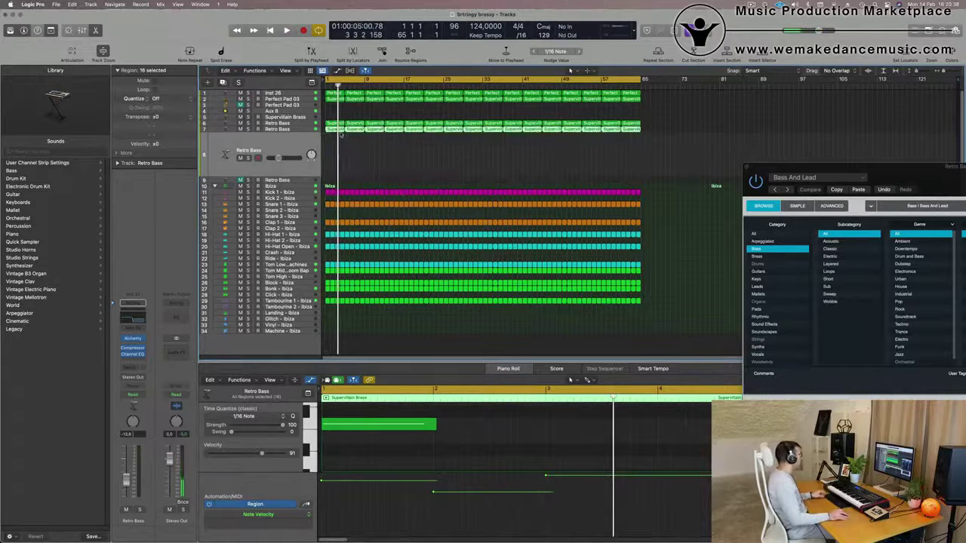
pyautogui.keyDown('alt'); pyautogui.moveTo(333, 141); pyautogui.dragTo(336, 161); pyautogui.keyUp('alt')
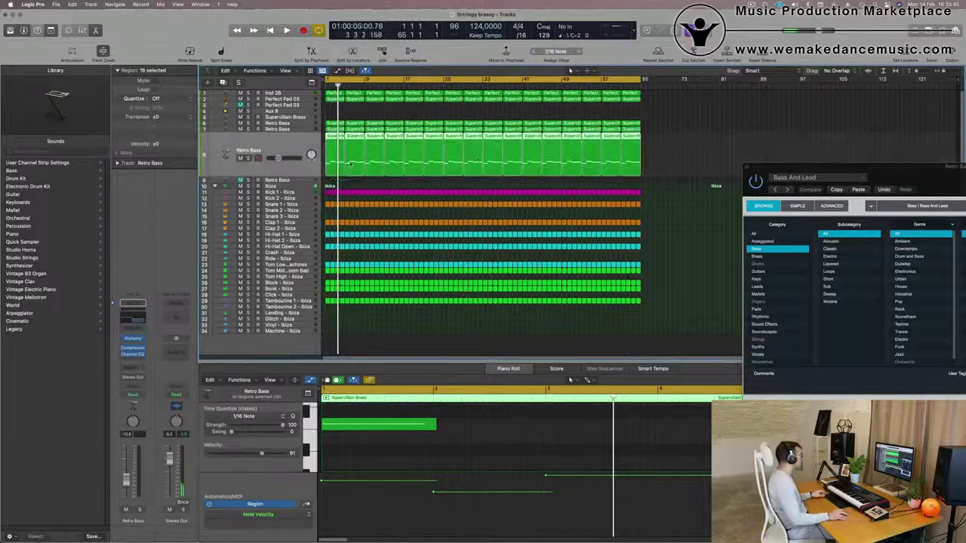
pyautogui.moveTo(687, 155); pyautogui.dragTo(349, 163)
pyautogui.press('super+z')
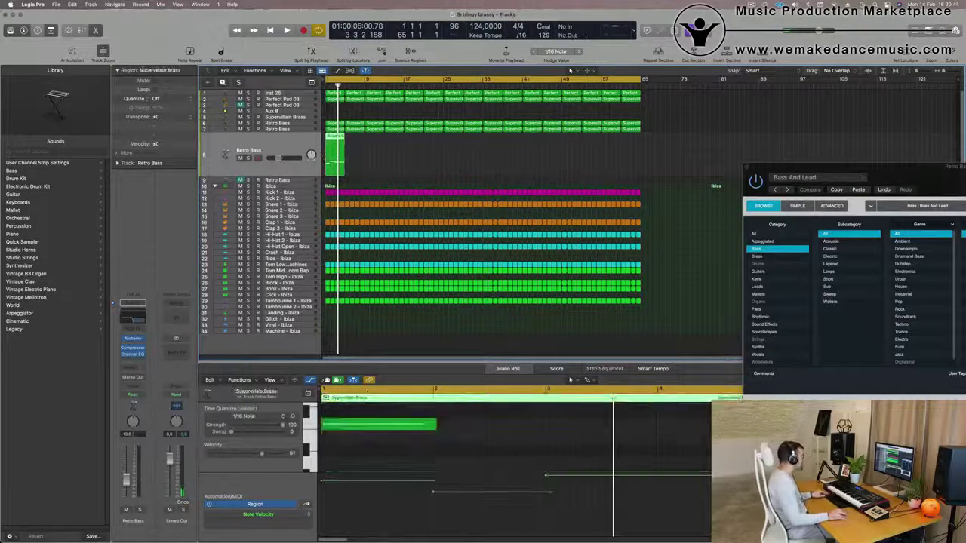
# - Enlarge the Piano Roll, delete every note except the first in the copied region, and play the remaining note
pyautogui.hscroll(-2, 440, 464)
pyautogui.scroll(3, 437, 462)
pyautogui.scroll(-1, 437, 462)
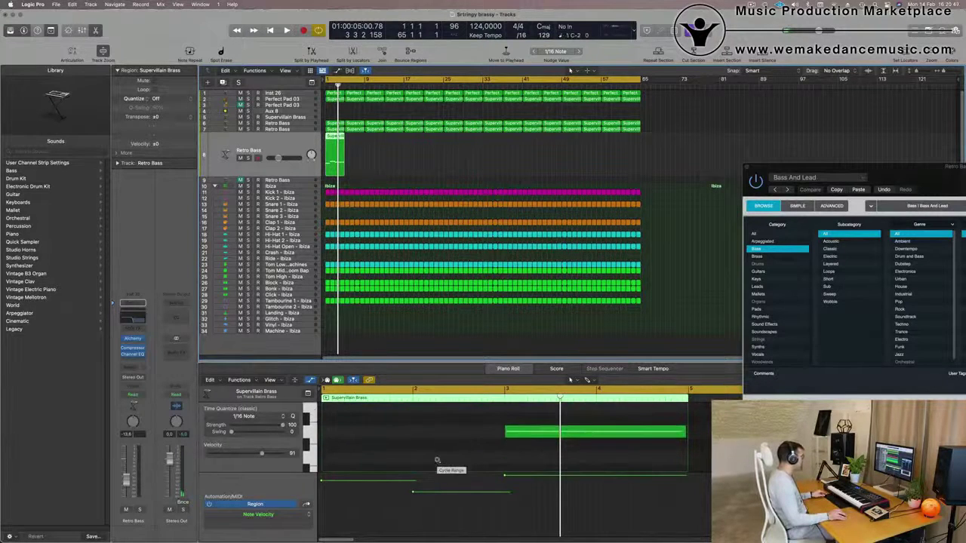
pyautogui.hscroll(-3, 437, 462)
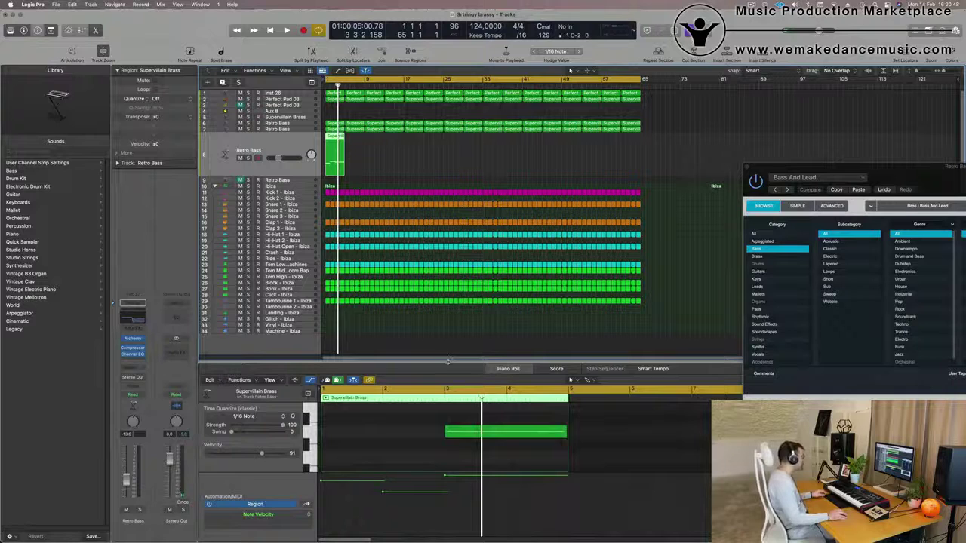
pyautogui.moveTo(447, 362); pyautogui.dragTo(448, 293)
pyautogui.moveTo(426, 406); pyautogui.dragTo(451, 354)
pyautogui.press('Delete')
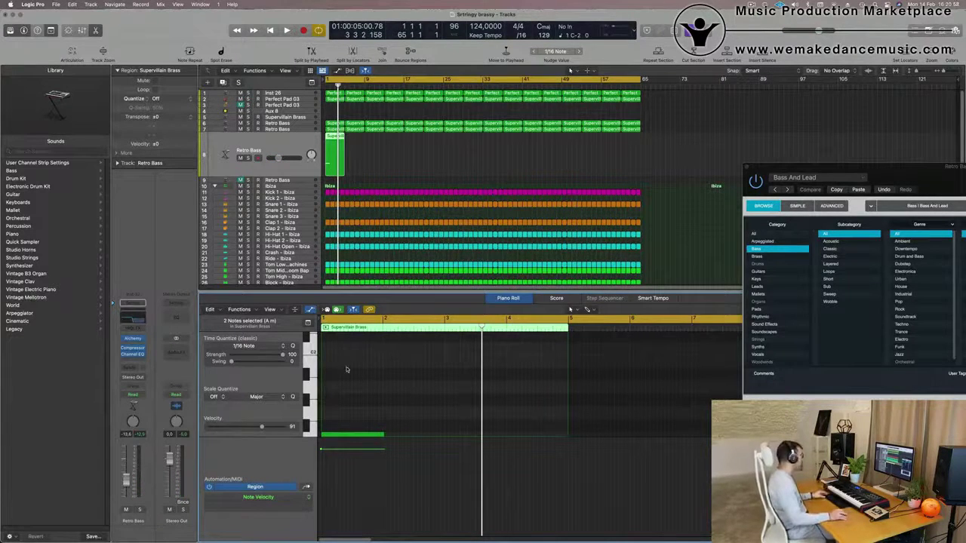
pyautogui.scroll(-2, 346, 369)
pyautogui.click(347, 415)
pyautogui.press('space')
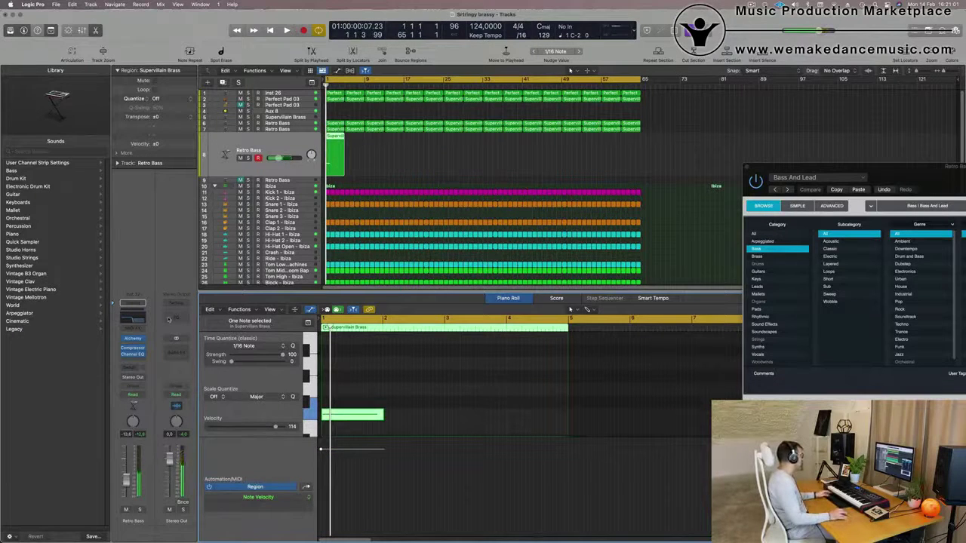
# - Open the duplicated track's Alchemy synth, move its window clear of the notes, and try the 1963 Semi-Acoustic Thumb preset
pyautogui.click(133, 341)
pyautogui.moveTo(553, 118); pyautogui.dragTo(638, 94)
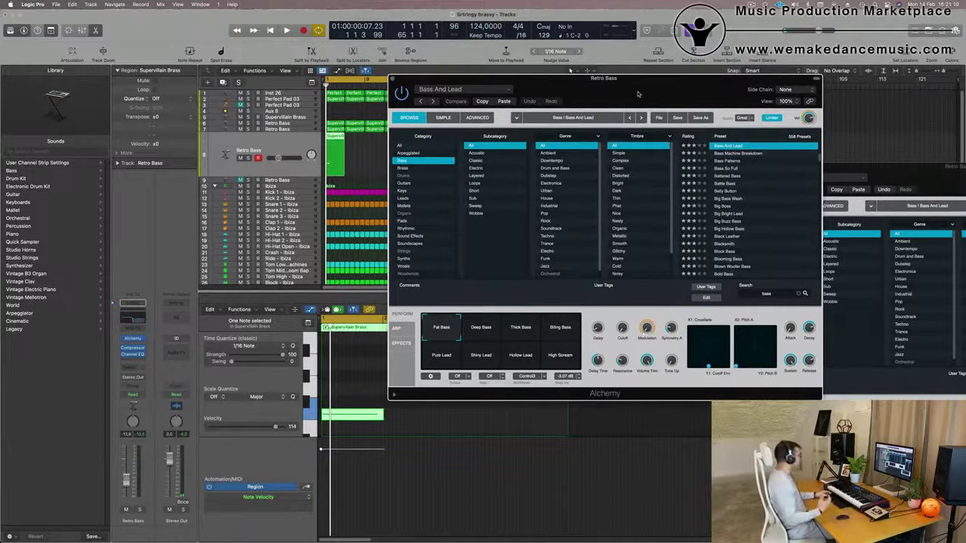
pyautogui.moveTo(638, 94); pyautogui.dragTo(706, 71)
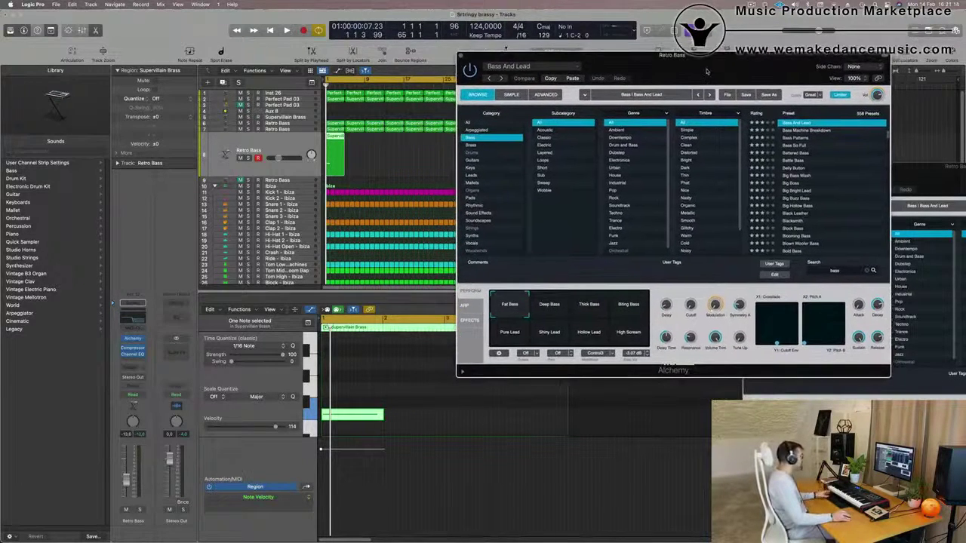
pyautogui.scroll(5, 834, 224)
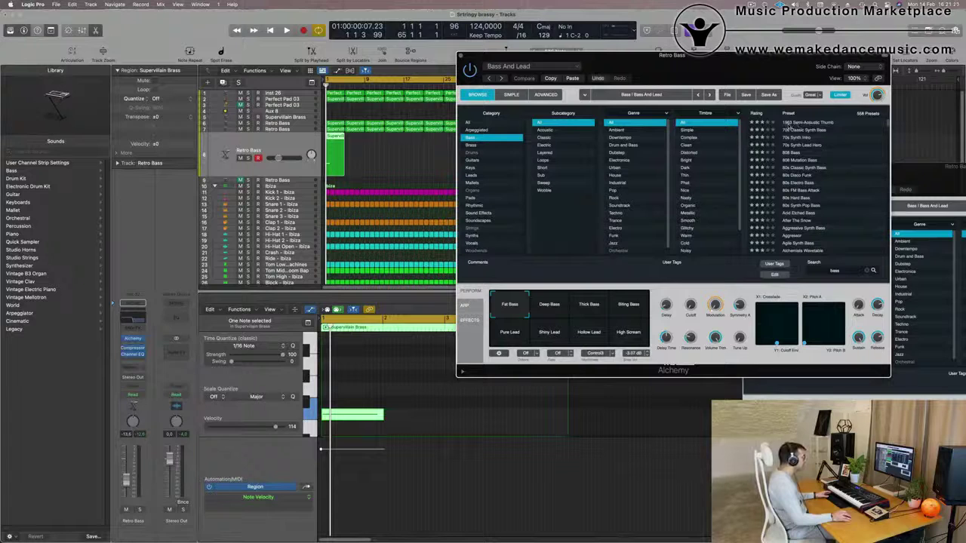
pyautogui.click(790, 124)
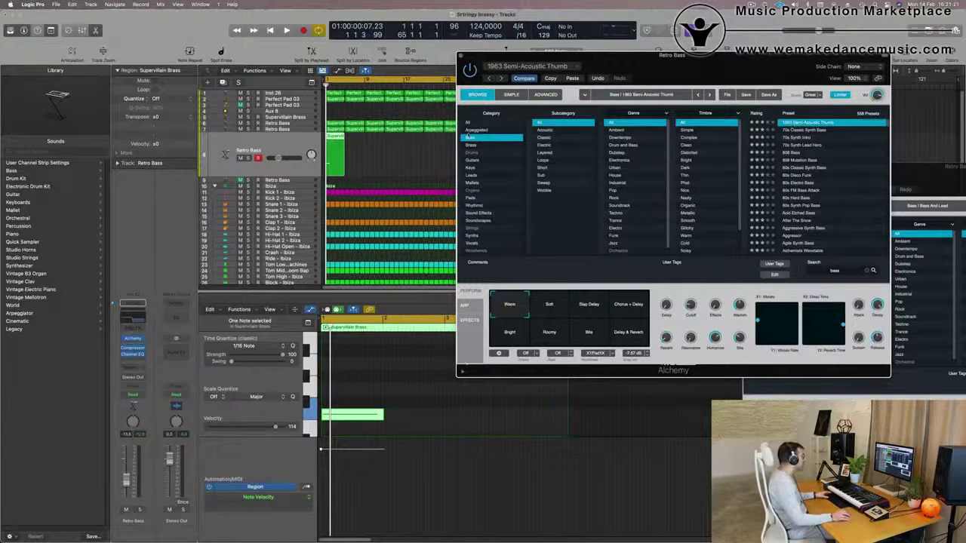
# - Filter Alchemy's presets to the Brass category, clear the bass search term, and load 80s Fantasy
pyautogui.click(470, 145)
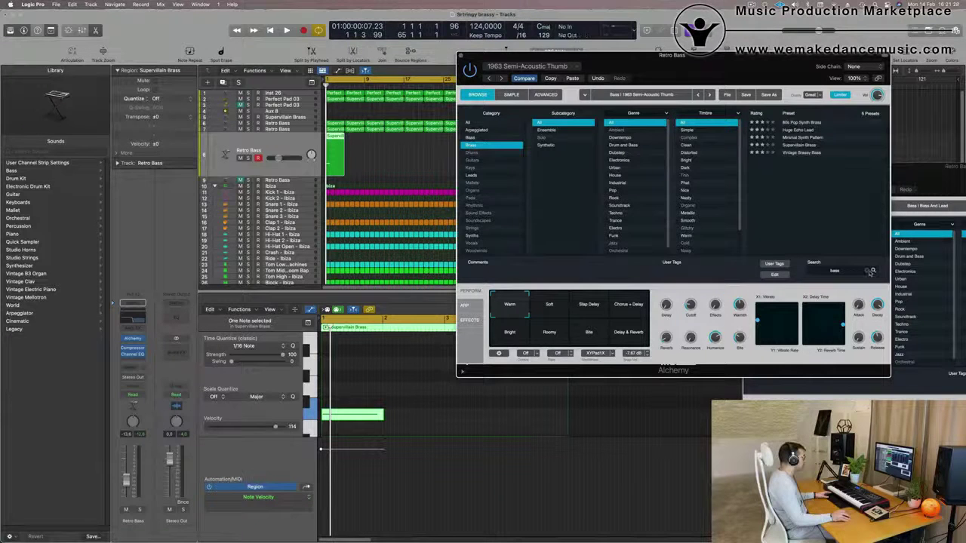
pyautogui.click(871, 270)
pyautogui.click(794, 123)
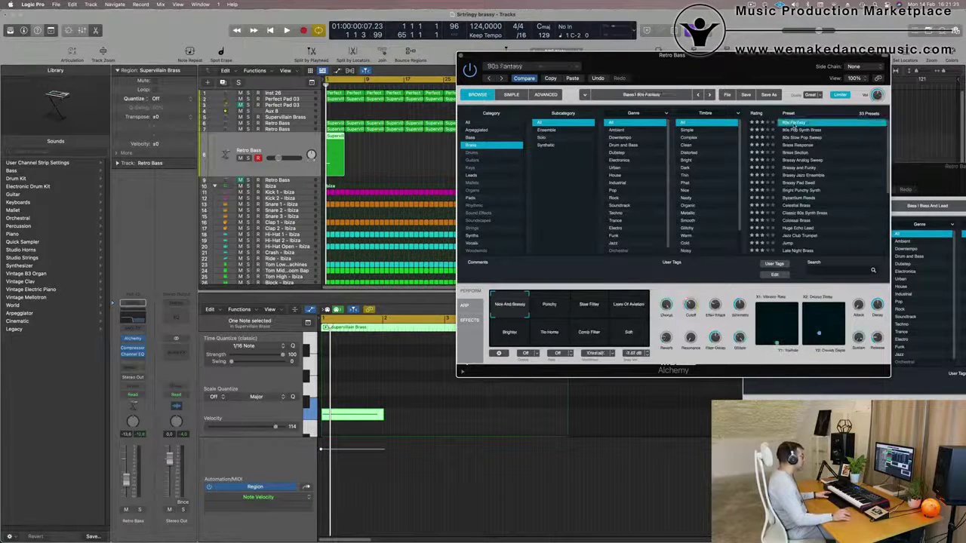
# - Play the 80s Fantasy layer with its track soloed, and solo Retro Bass track 7 in its place to compare
pyautogui.scroll(-2, 378, 408)
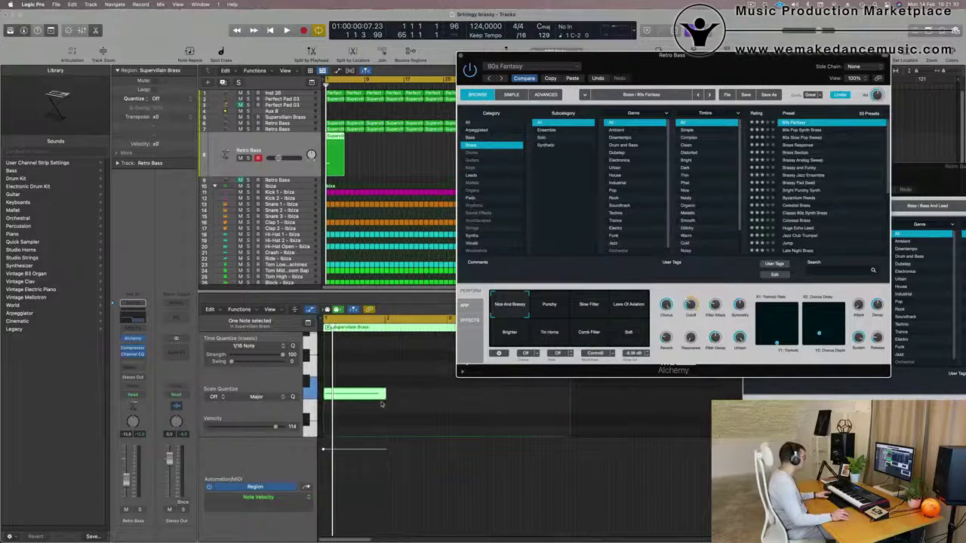
pyautogui.press('space')
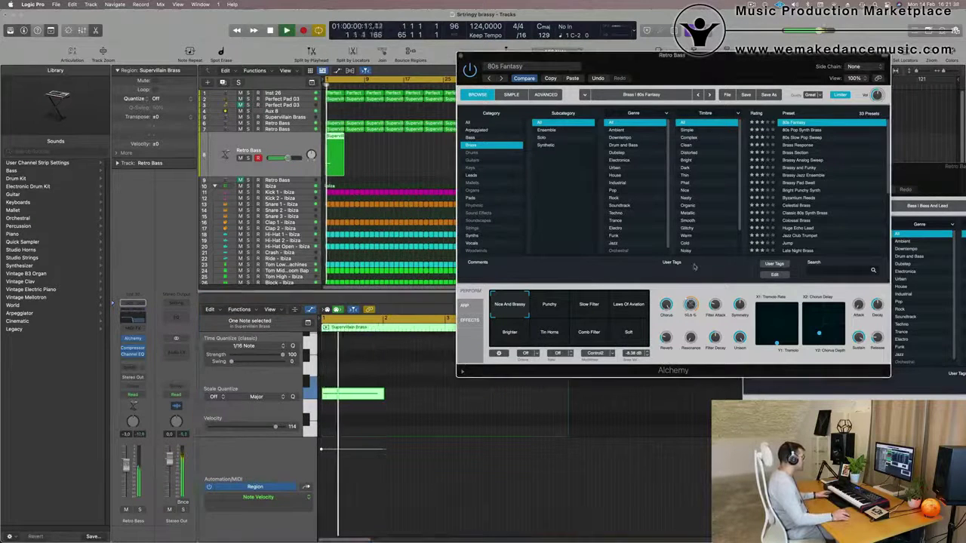
pyautogui.click(140, 510)
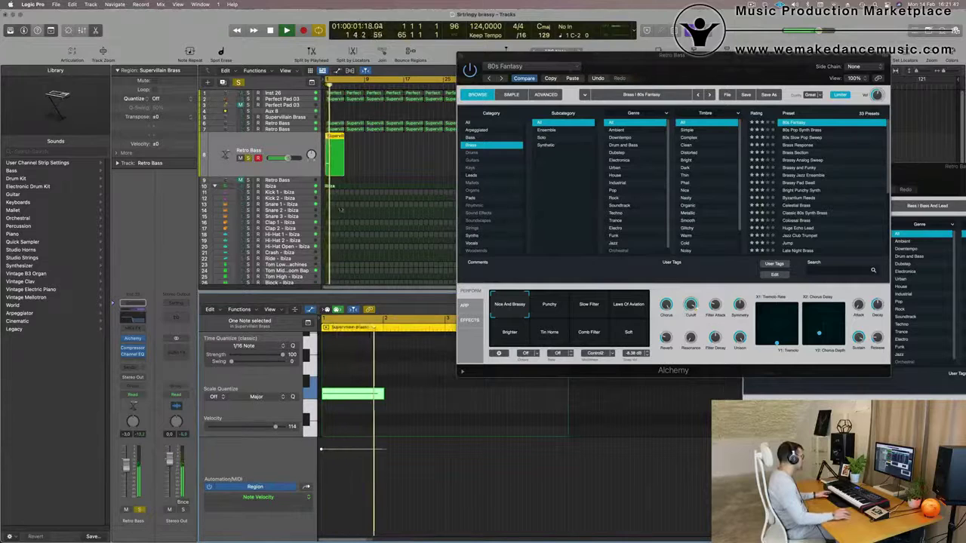
pyautogui.click(287, 131)
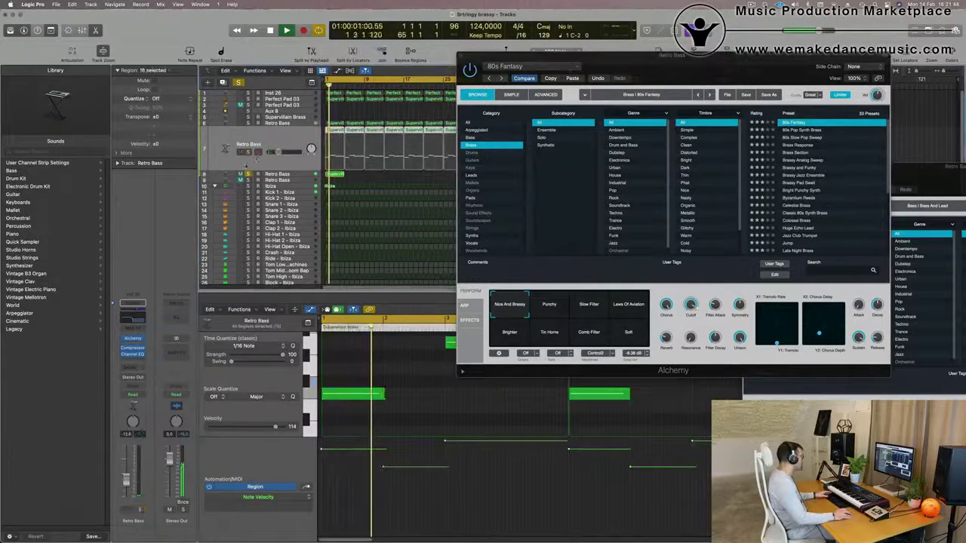
pyautogui.click(248, 174)
pyautogui.click(248, 151)
pyautogui.press('space')
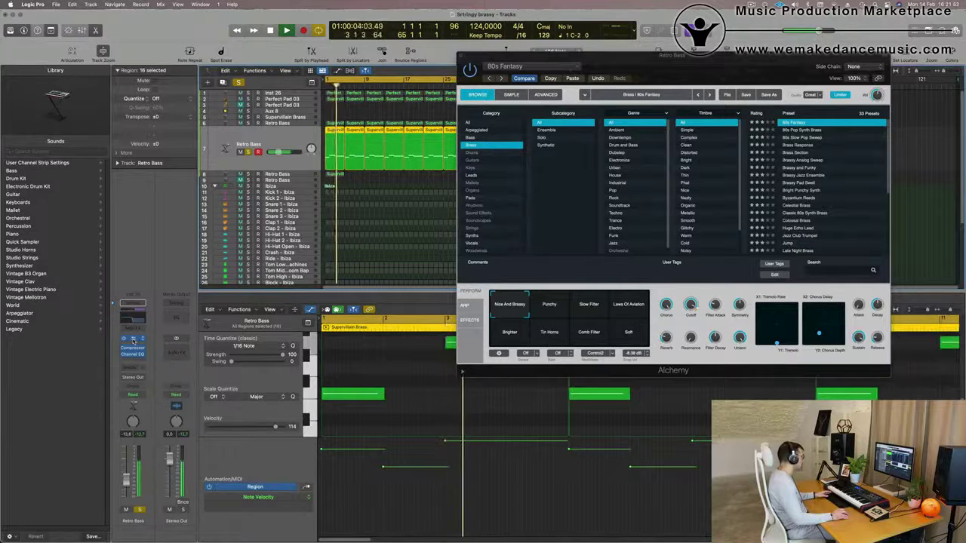
# - Check the preset in track 7's Alchemy, close that window, and replay the arrangement from the start without any solo
pyautogui.click(133, 339)
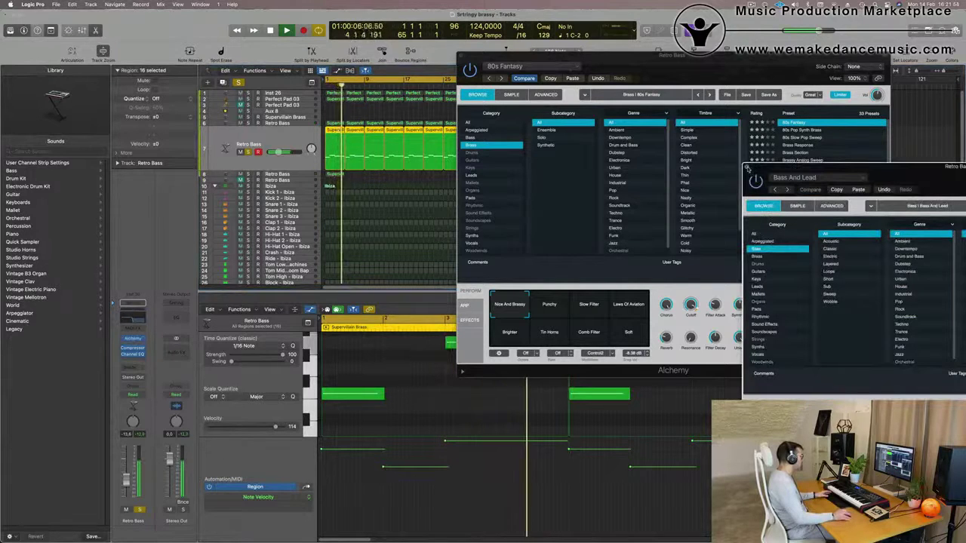
pyautogui.click(747, 167)
pyautogui.moveTo(702, 62); pyautogui.dragTo(702, 96)
pyautogui.press('Return')
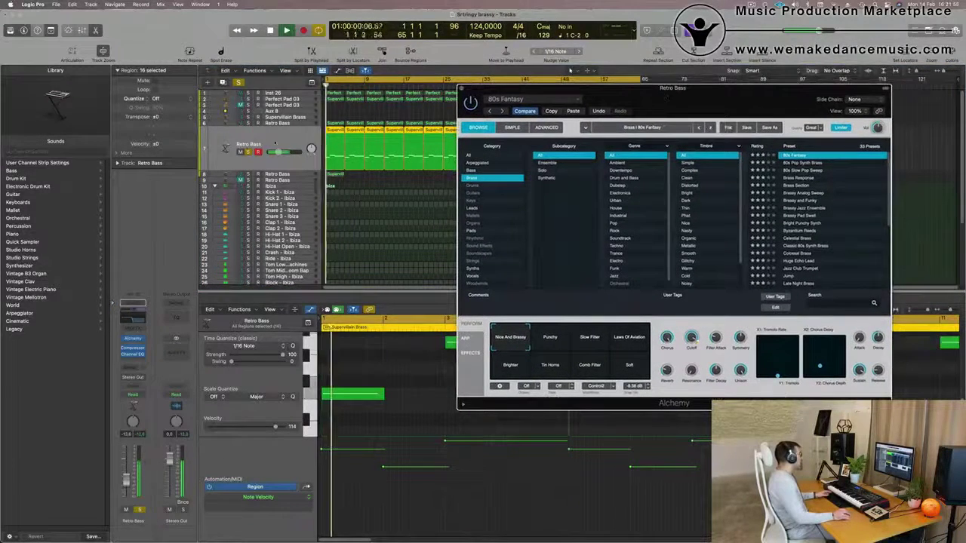
pyautogui.press('space')
pyautogui.press('space')
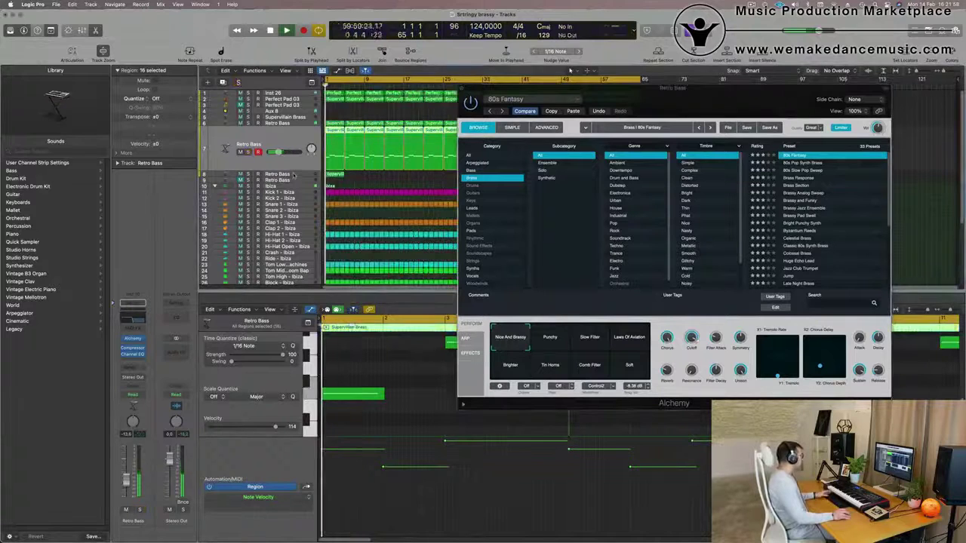
# - Listen to the 80s Fantasy layer on track 8 both soloed and within the full mix
pyautogui.click(138, 509)
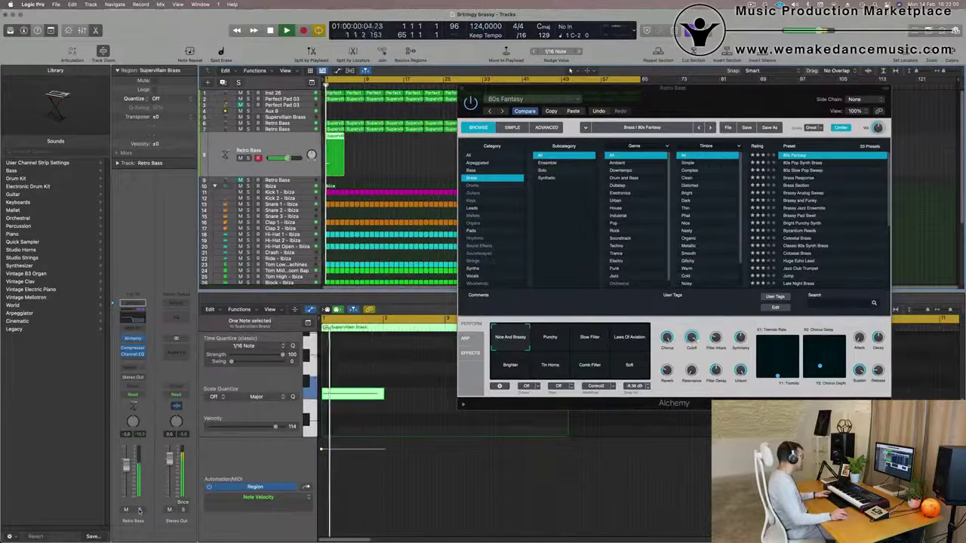
pyautogui.press('space')
pyautogui.press('space')
pyautogui.click(139, 509)
pyautogui.press('space')
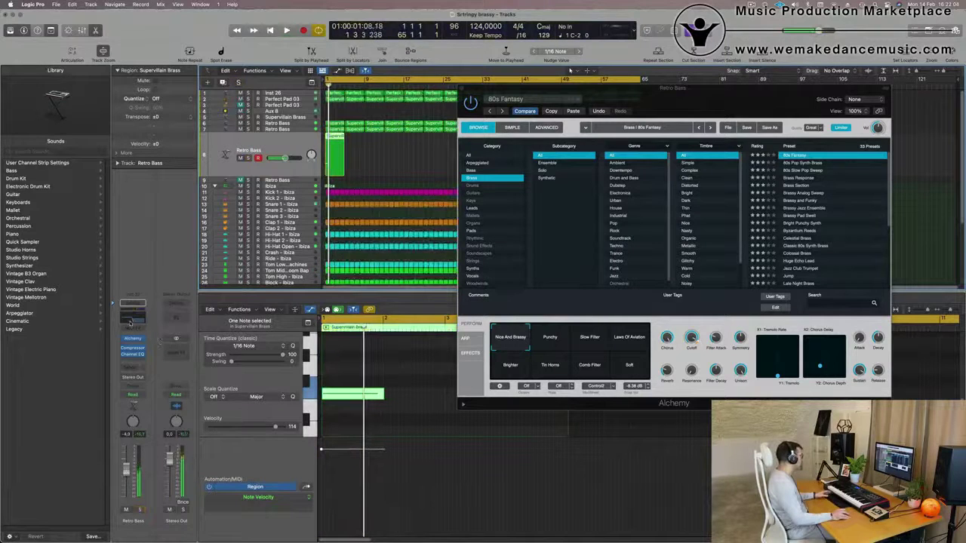
# - Examine the track 8 spectrum in Channel EQ during playback, close it, and briefly solo the track
pyautogui.click(132, 307)
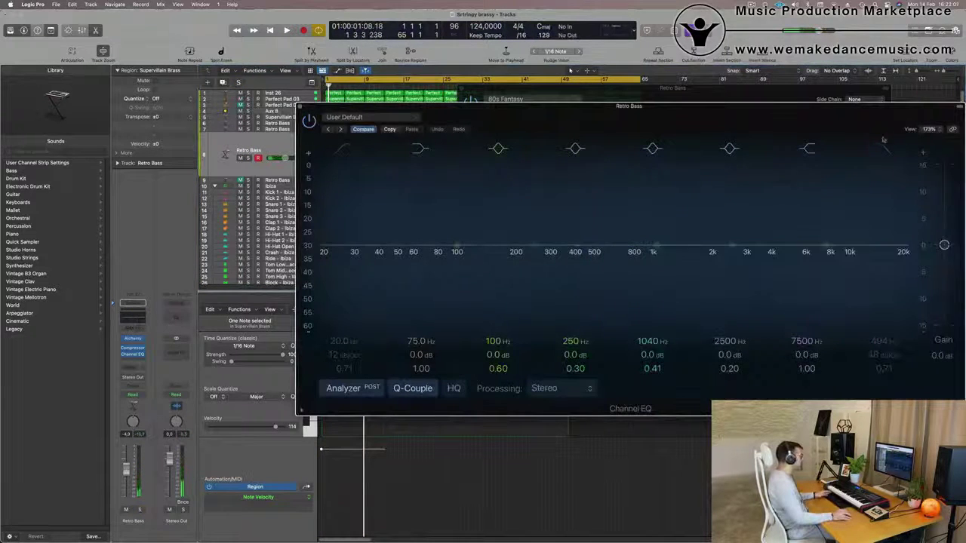
pyautogui.press('space')
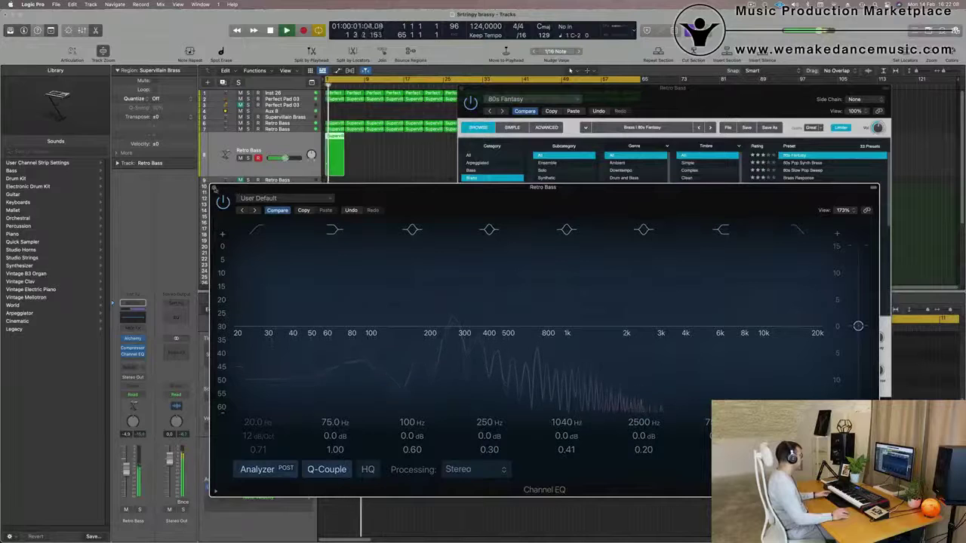
pyautogui.press('super+w')
pyautogui.press('space')
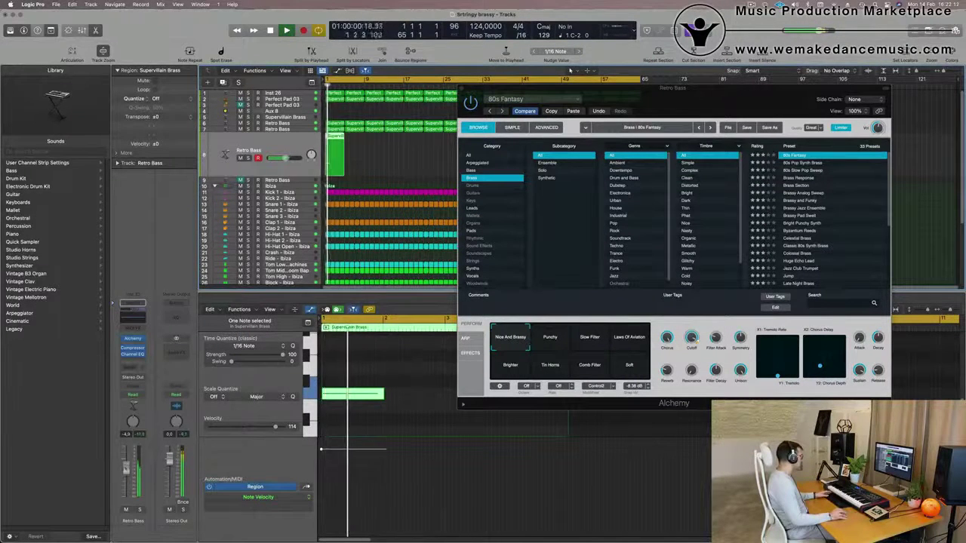
pyautogui.click(138, 511)
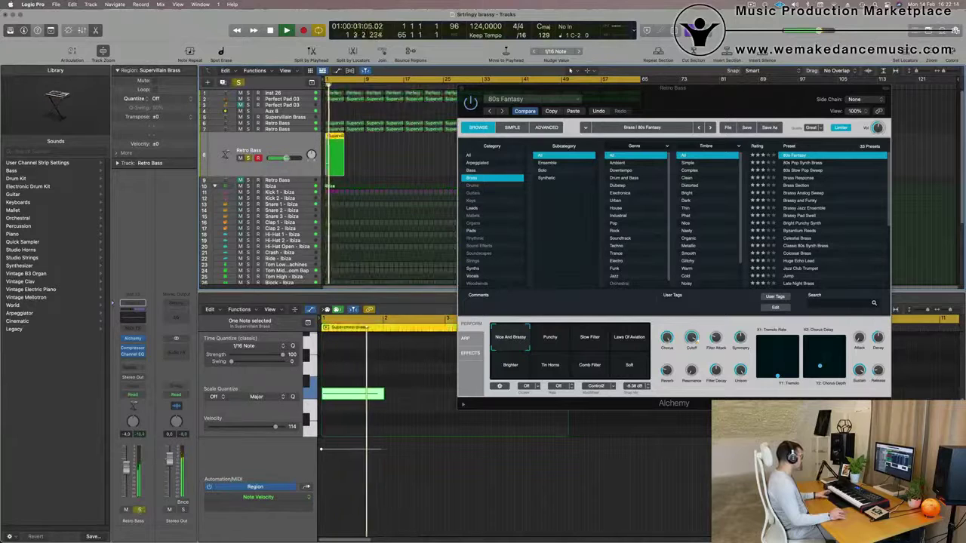
pyautogui.click(139, 511)
# - Try the 80s Pop Synth Brass and 80s Slow Pop Sweep presets in Alchemy, adjusting the track volume to suit
pyautogui.click(805, 163)
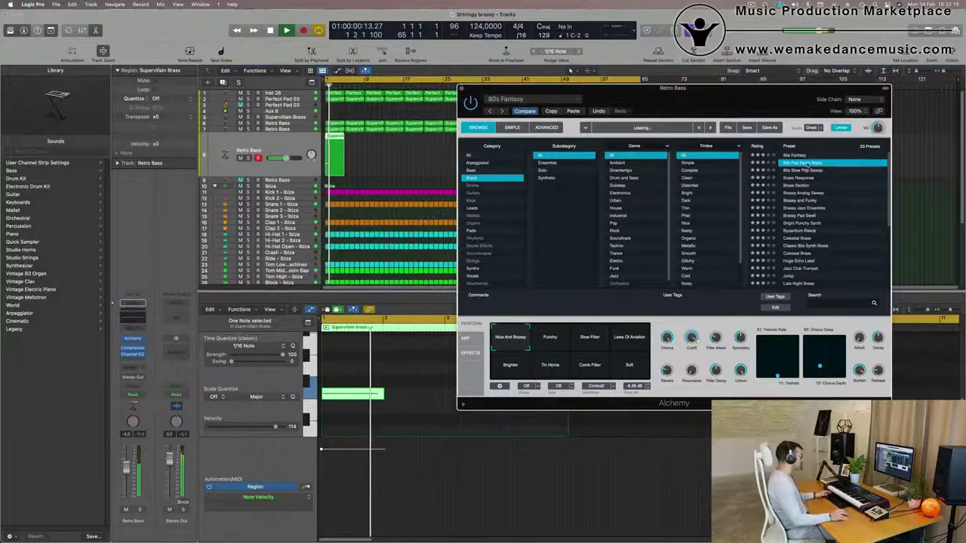
pyautogui.moveTo(708, 107); pyautogui.dragTo(647, 116)
pyautogui.moveTo(125, 467); pyautogui.dragTo(126, 463)
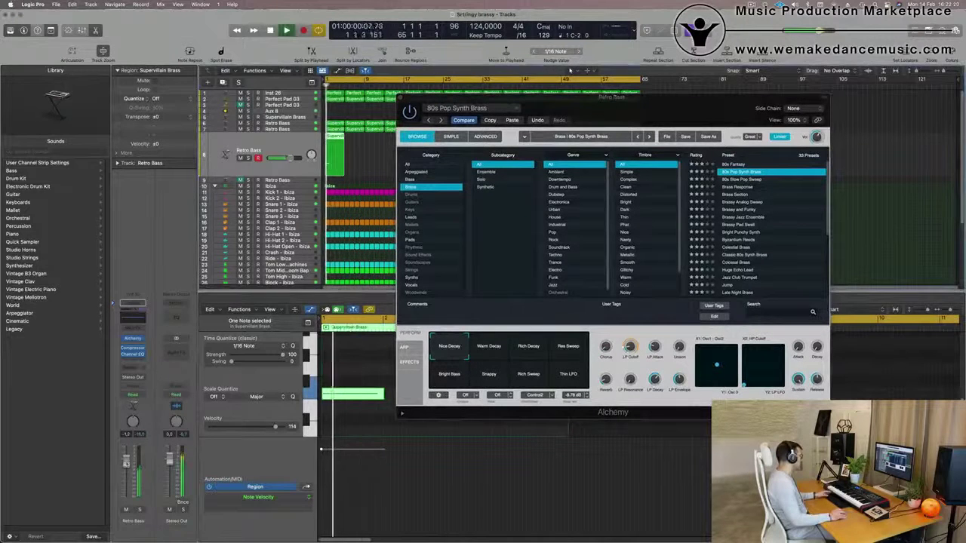
pyautogui.click(734, 181)
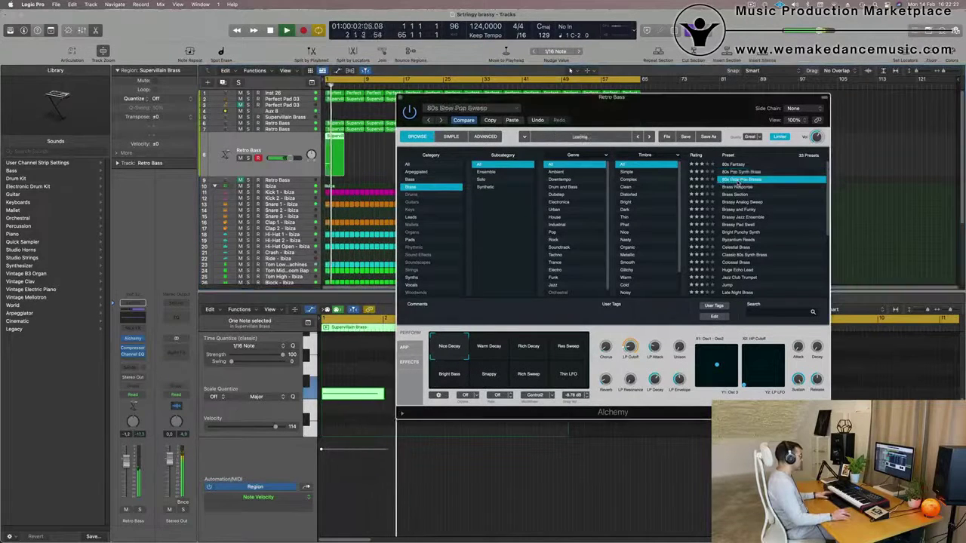
pyautogui.click(569, 70)
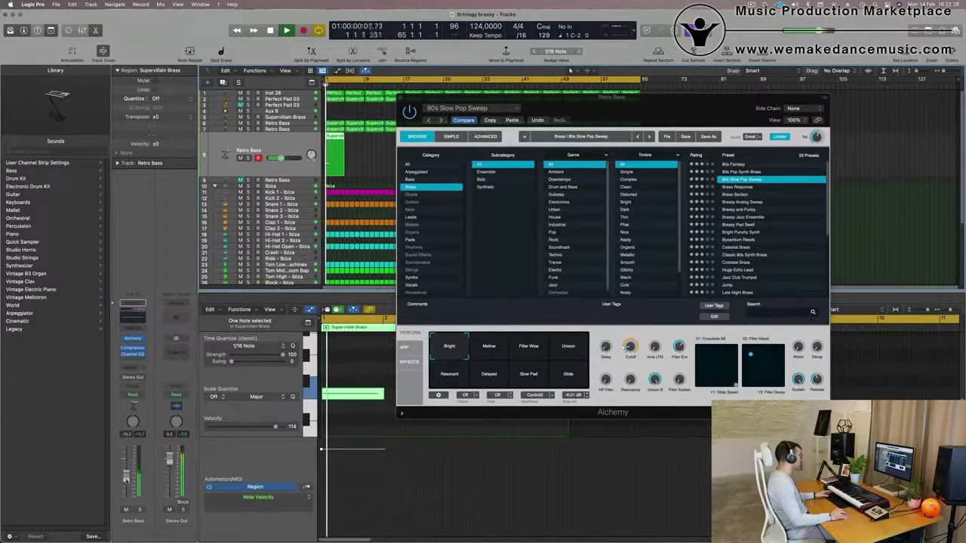
# - Try the Mellow, Filter Wow, Unison, Resonant, Delayed, Slow Pad and Glide variations of 80s Slow Pop Sweep
pyautogui.click(491, 353)
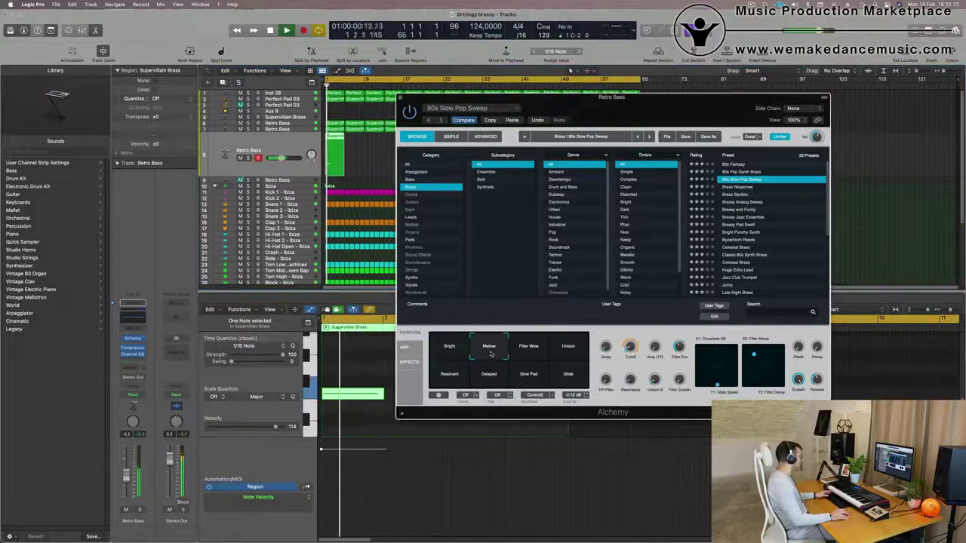
pyautogui.click(528, 352)
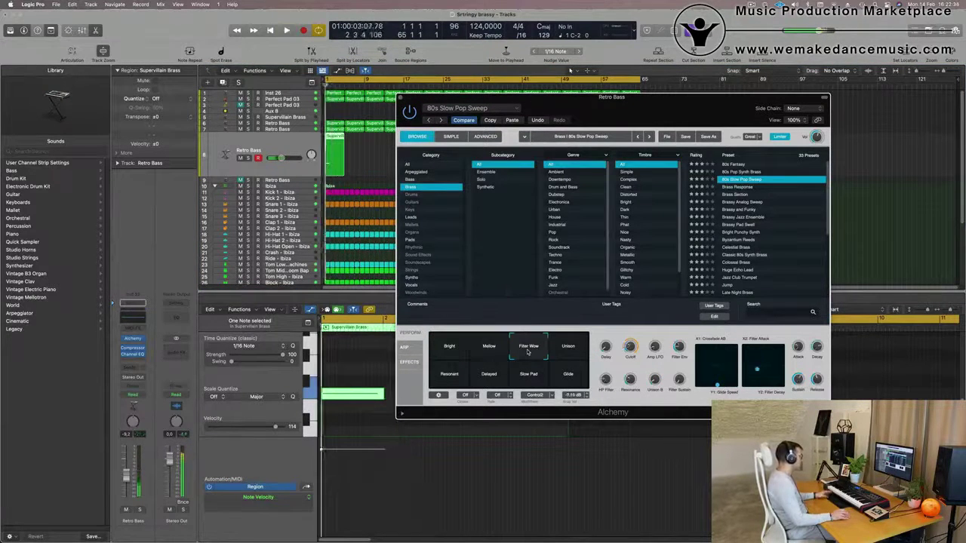
pyautogui.click(568, 352)
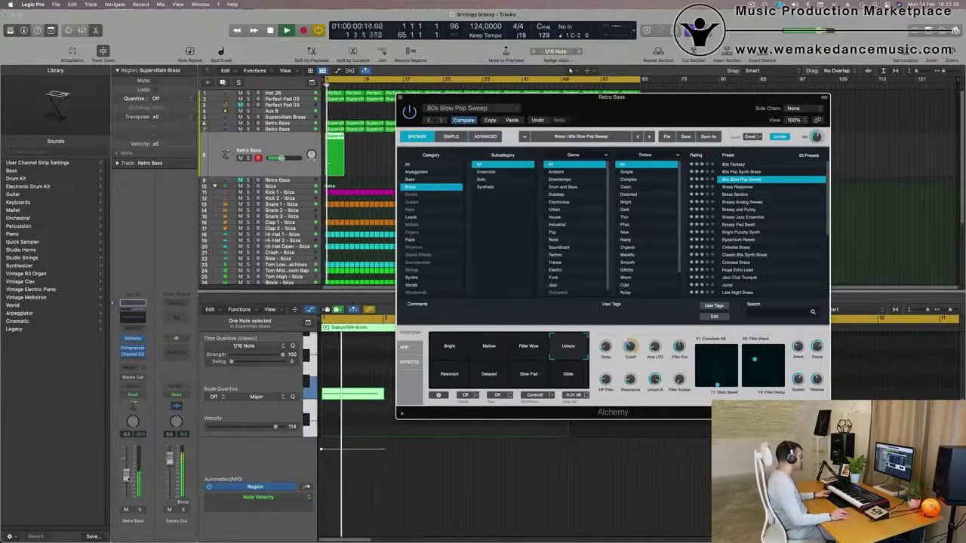
pyautogui.click(451, 381)
pyautogui.click(488, 377)
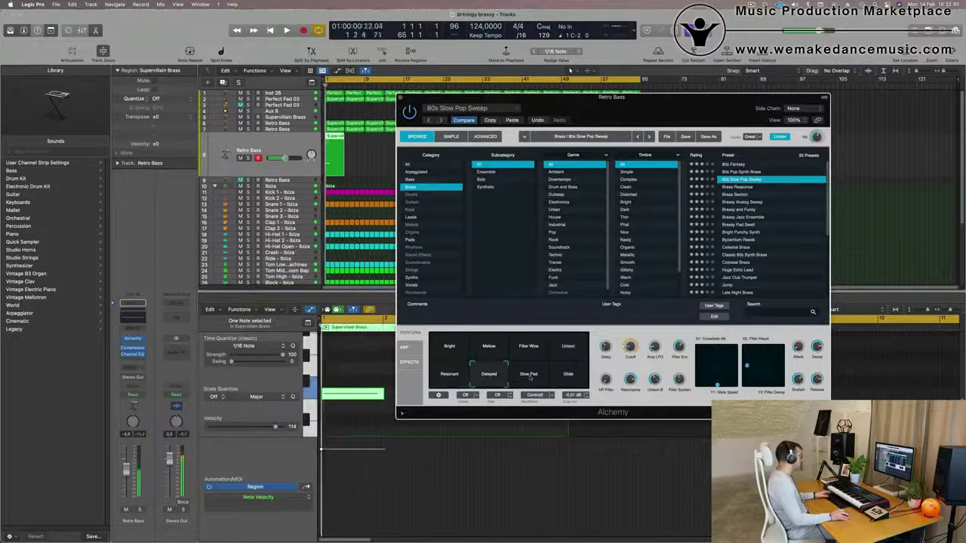
pyautogui.click(533, 376)
pyautogui.click(572, 379)
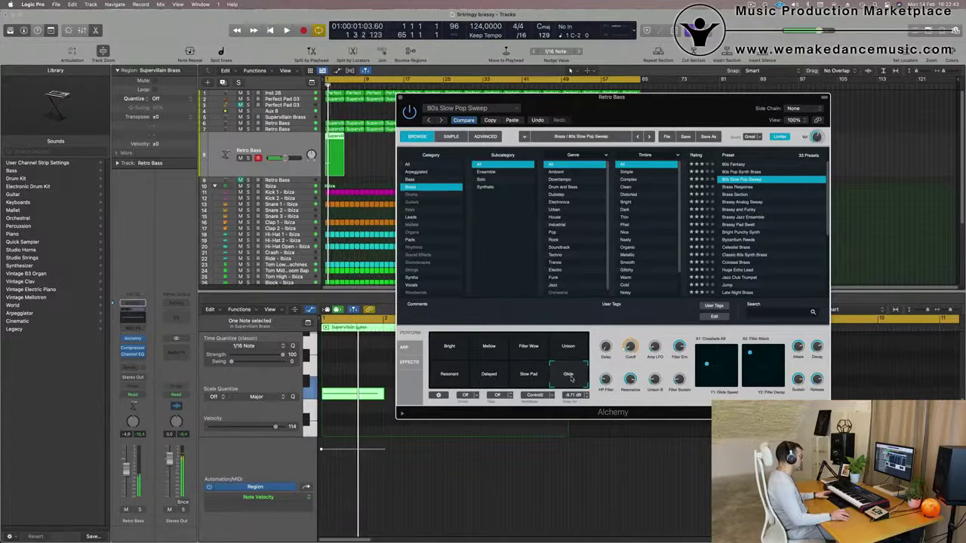
# - Try the Brass Response preset with its Resonant Sweep variation, followed by the Brass Section preset
pyautogui.click(738, 188)
pyautogui.press('space')
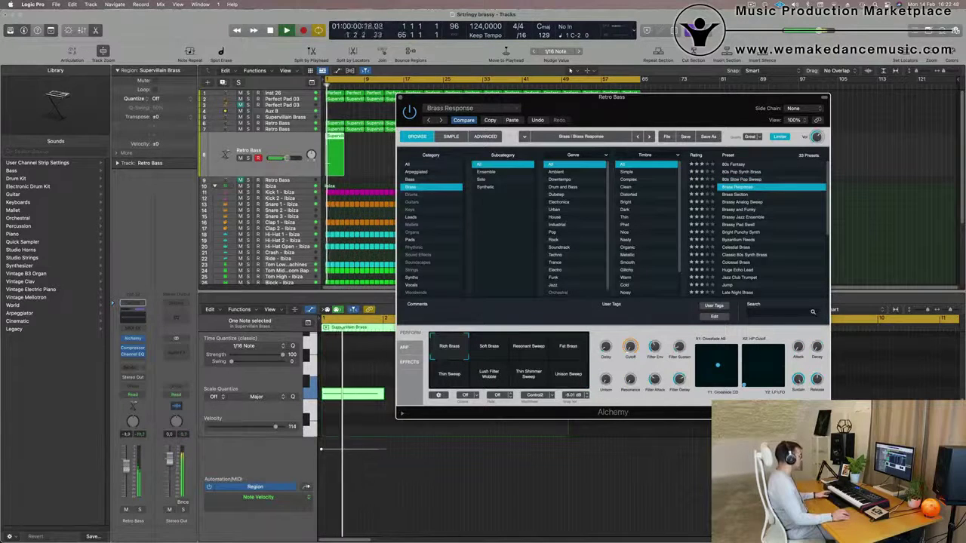
pyautogui.click(540, 348)
pyautogui.press('space')
pyautogui.press('space')
pyautogui.click(731, 195)
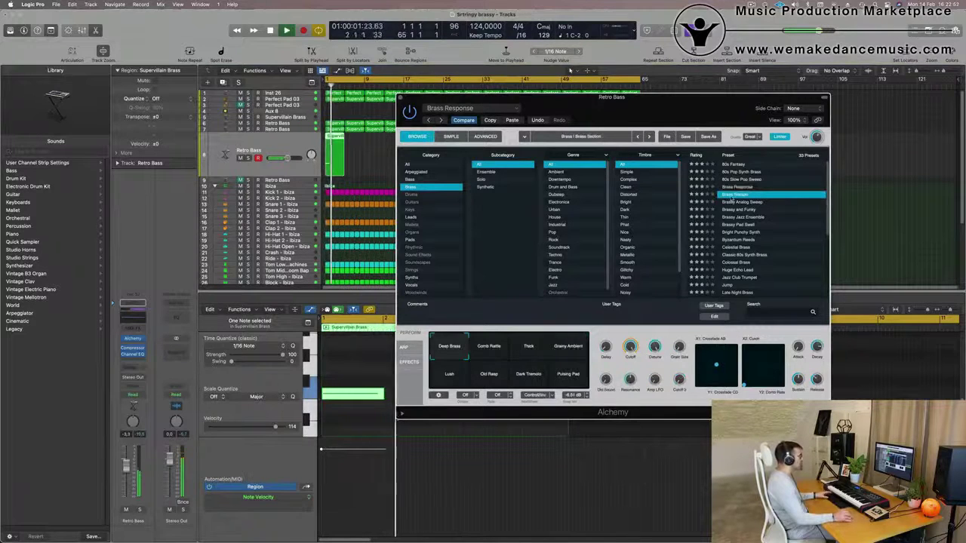
# - Load the Brassy Analog Sweep preset and raise the track's volume to about -1.2 dB
pyautogui.click(743, 203)
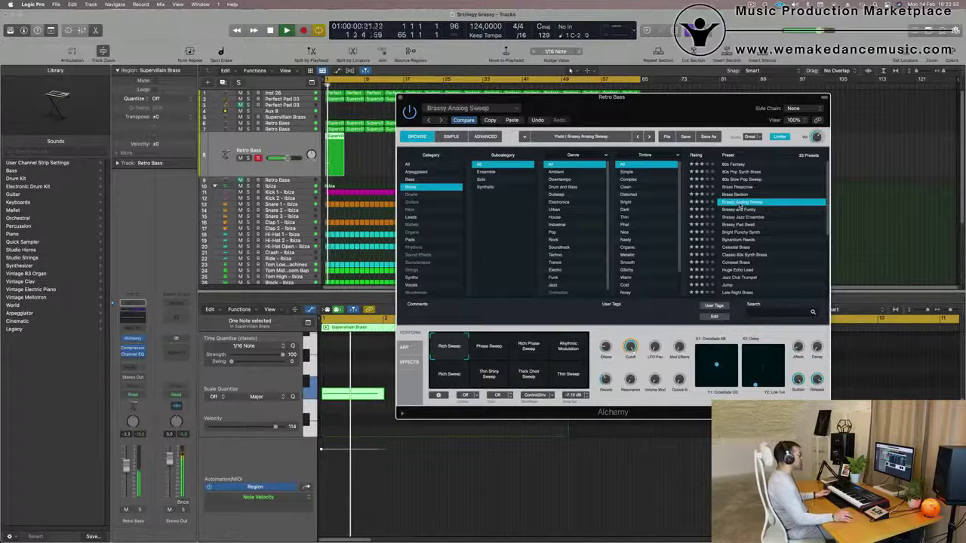
pyautogui.moveTo(127, 461); pyautogui.dragTo(126, 458)
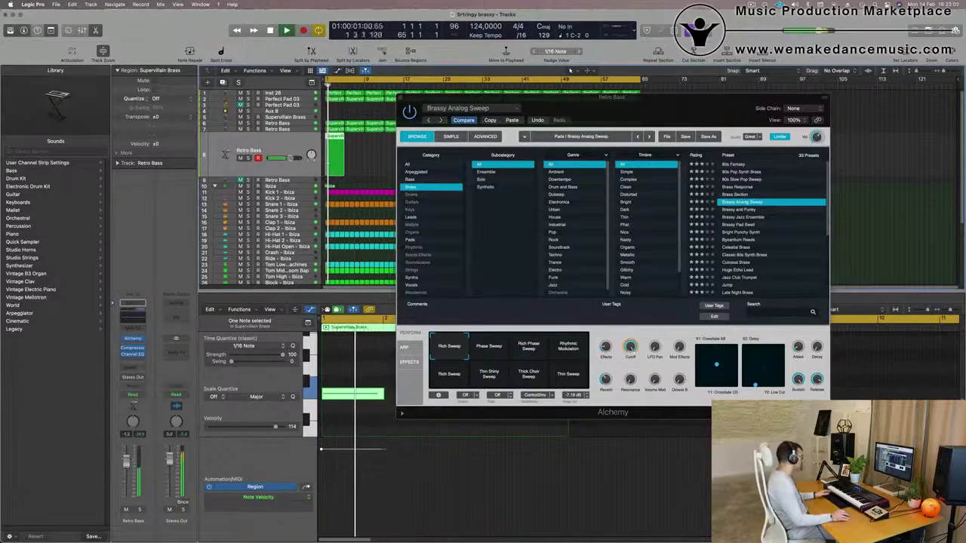
# - Move Alchemy clear of the arrangement, repeat the track 8 brass region across all 64 bars, and close Alchemy
pyautogui.moveTo(606, 119); pyautogui.dragTo(435, 285)
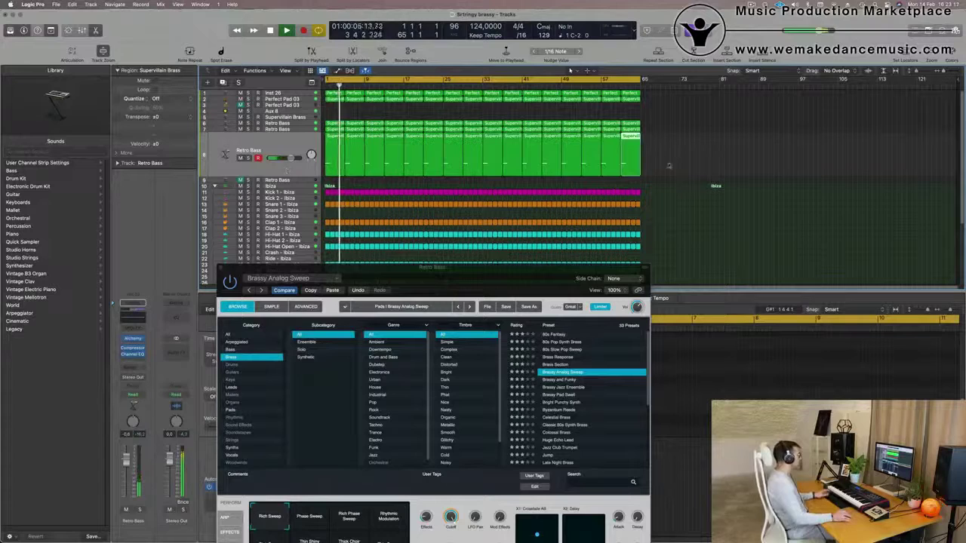
pyautogui.scroll(-3, 385, 249)
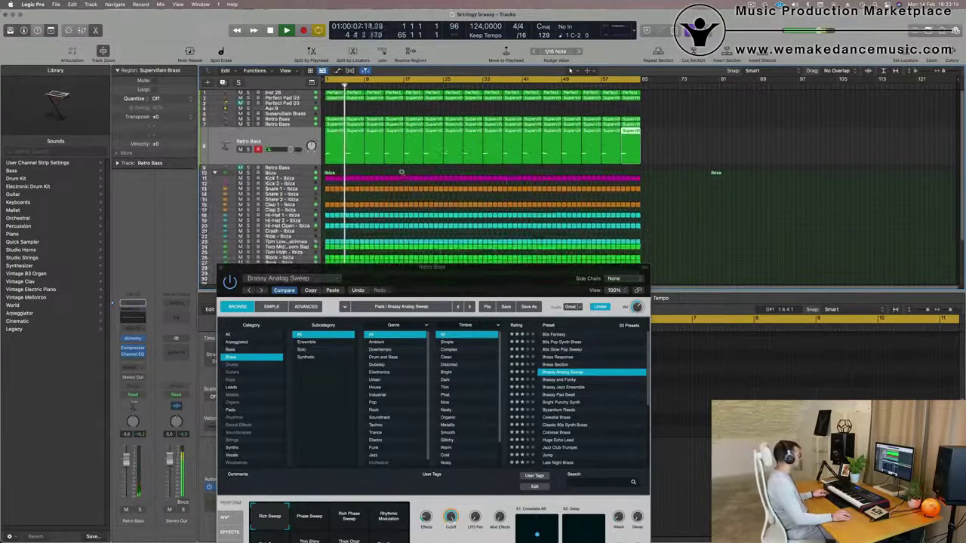
pyautogui.moveTo(444, 274); pyautogui.dragTo(415, 285)
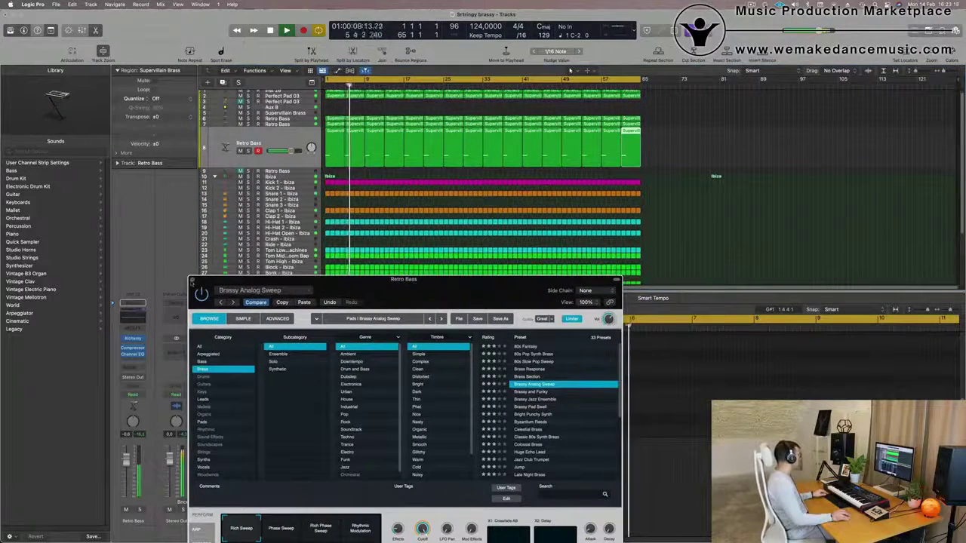
pyautogui.click(194, 281)
# - Select every region in the arrangement and name the regions by their tracks
pyautogui.scroll(1, 460, 184)
pyautogui.press('super+a')
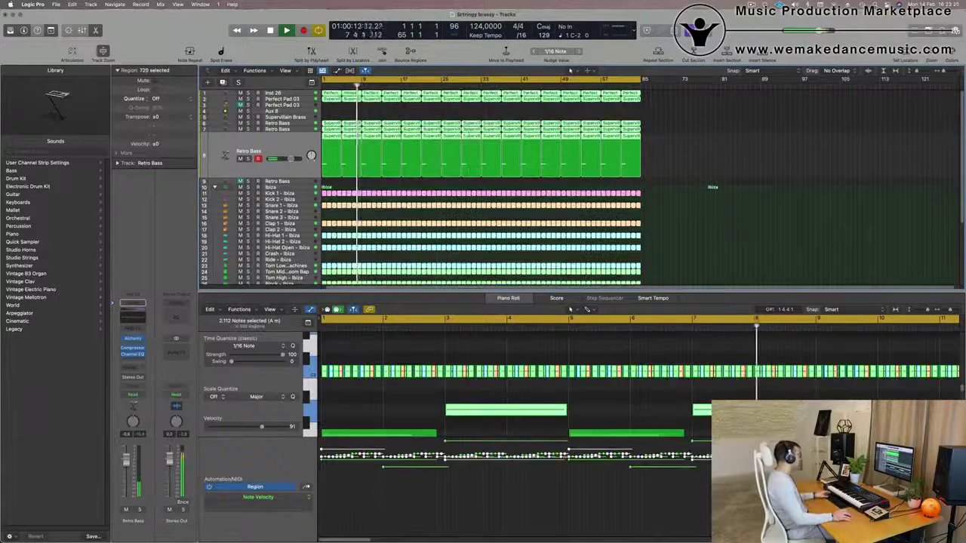
pyautogui.rightClick(476, 125)
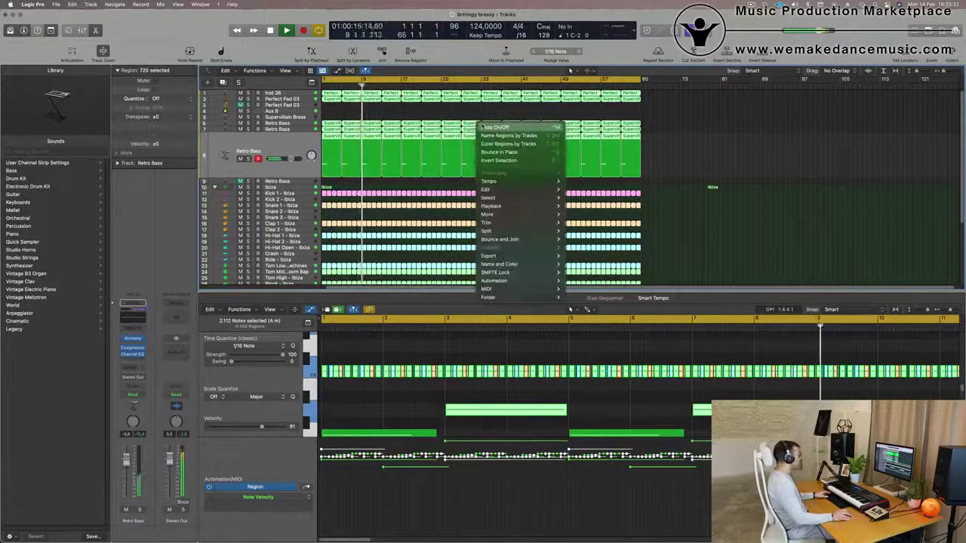
pyautogui.click(466, 125)
pyautogui.rightClick(466, 125)
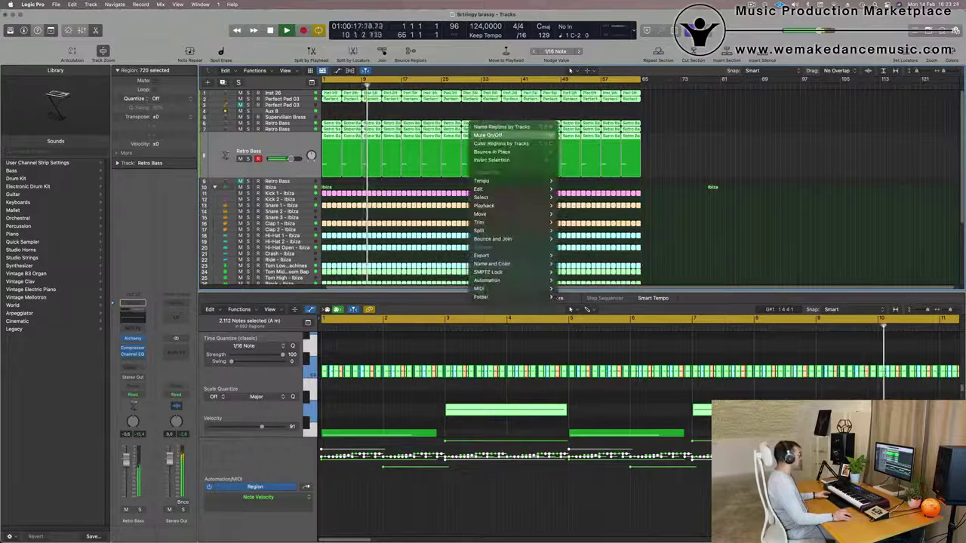
pyautogui.click(513, 135)
# - Play the Inst 26 track from the start and rename it as Pad
pyautogui.click(283, 152)
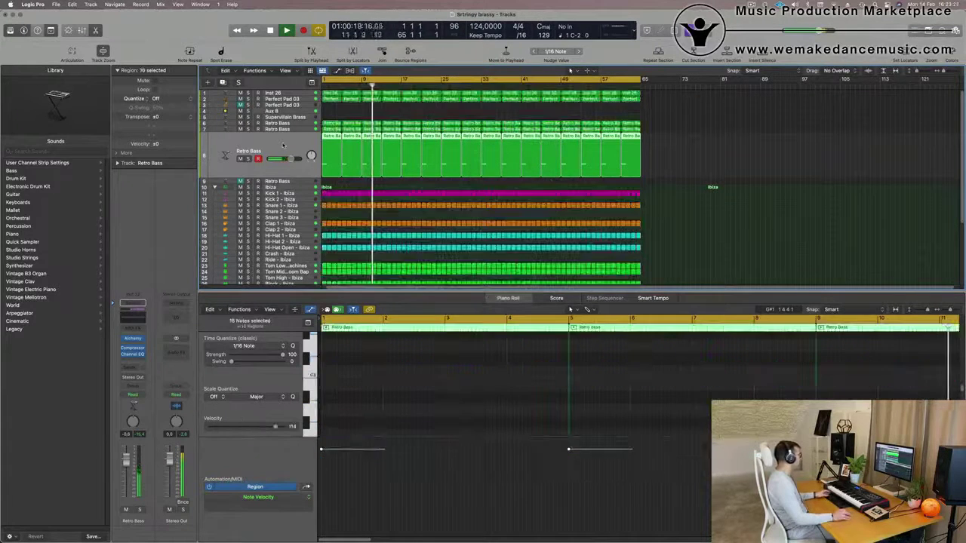
pyautogui.scroll(1, 284, 151)
pyautogui.press('space')
pyautogui.press('space')
pyautogui.click(270, 96)
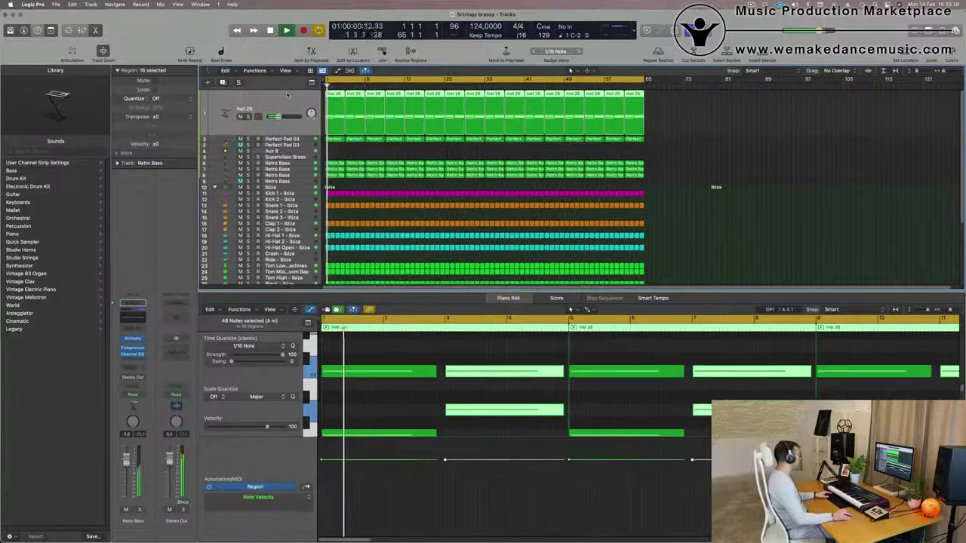
pyautogui.press('Return')
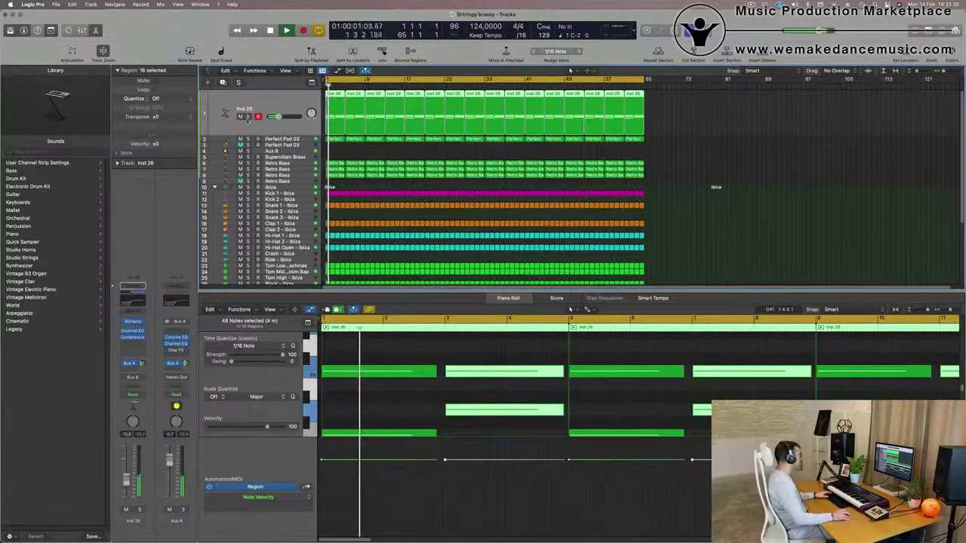
pyautogui.click(247, 116)
pyautogui.doubleClick(247, 110)
pyautogui.write('Pad')
pyautogui.press('Return')
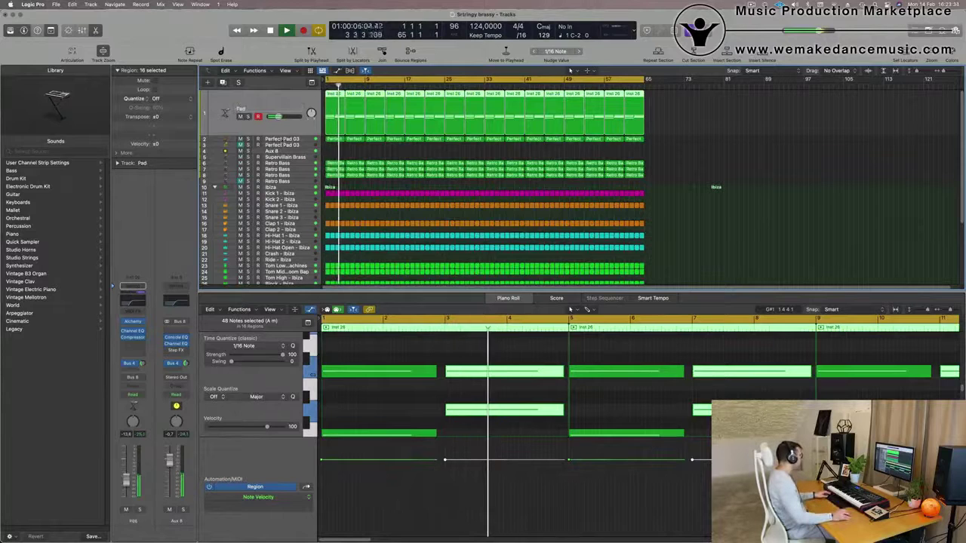
# - Rename track 2, directly below Pad, as Strings
pyautogui.click(280, 139)
pyautogui.click(249, 122)
pyautogui.press('s')
pyautogui.write('Strings')
pyautogui.press('Return')
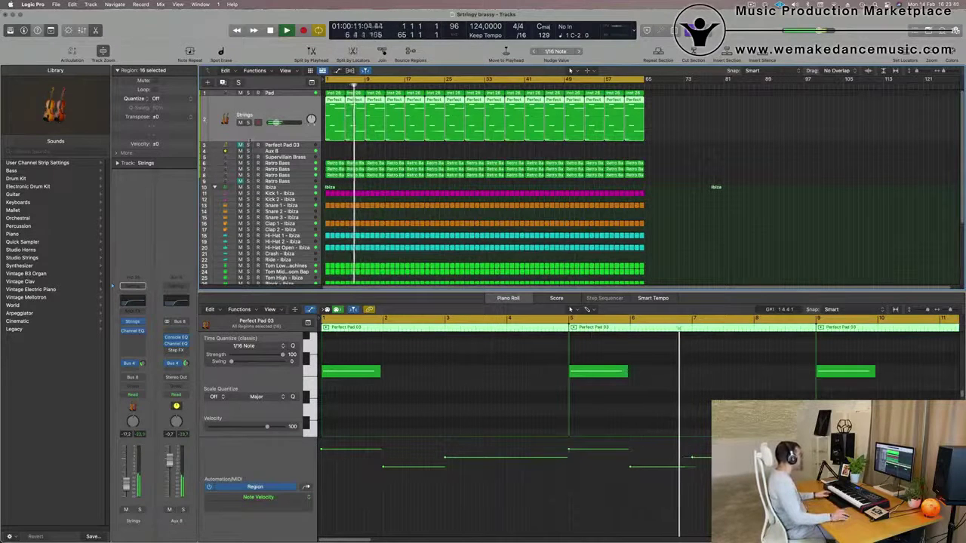
# - Solo the Retro Bass track 6 to identify its sound, rename it as Arp, and turn its solo off
pyautogui.click(296, 164)
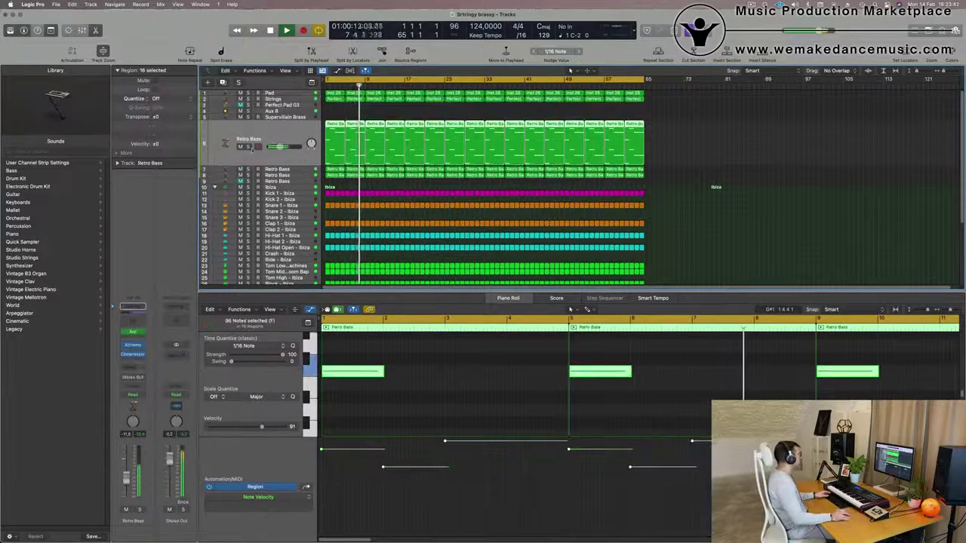
pyautogui.press('s')
pyautogui.hotkey('shift', 'Return')
pyautogui.write('ArAr')
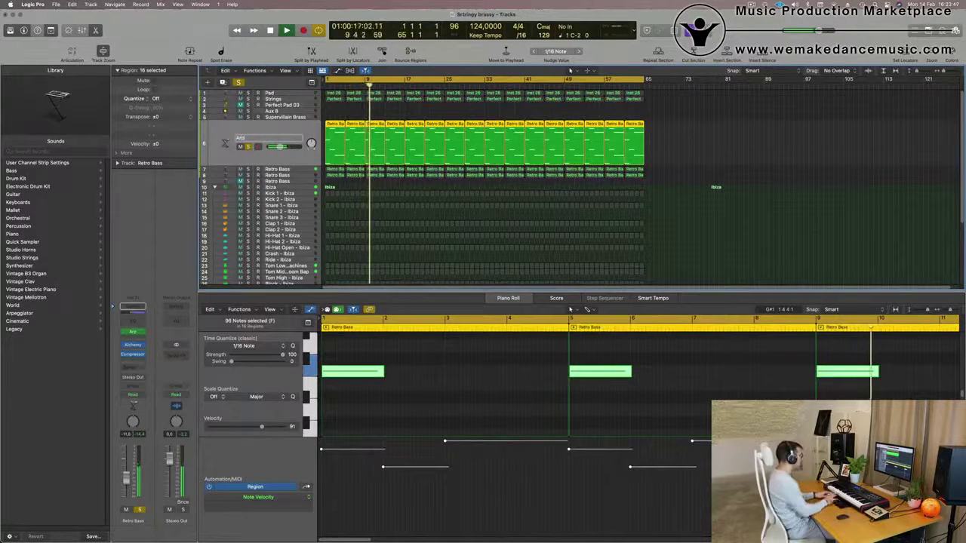
pyautogui.write('p')
pyautogui.press('Return')
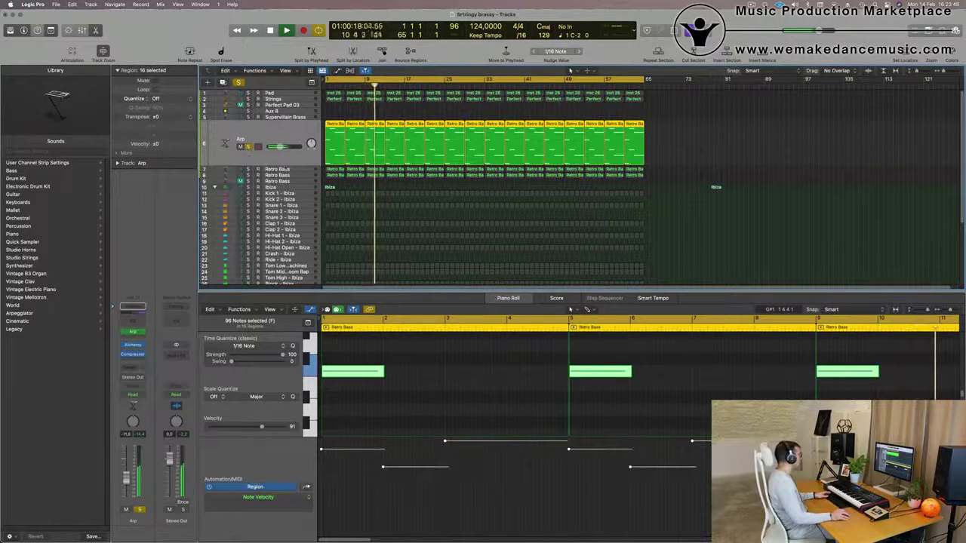
pyautogui.click(248, 146)
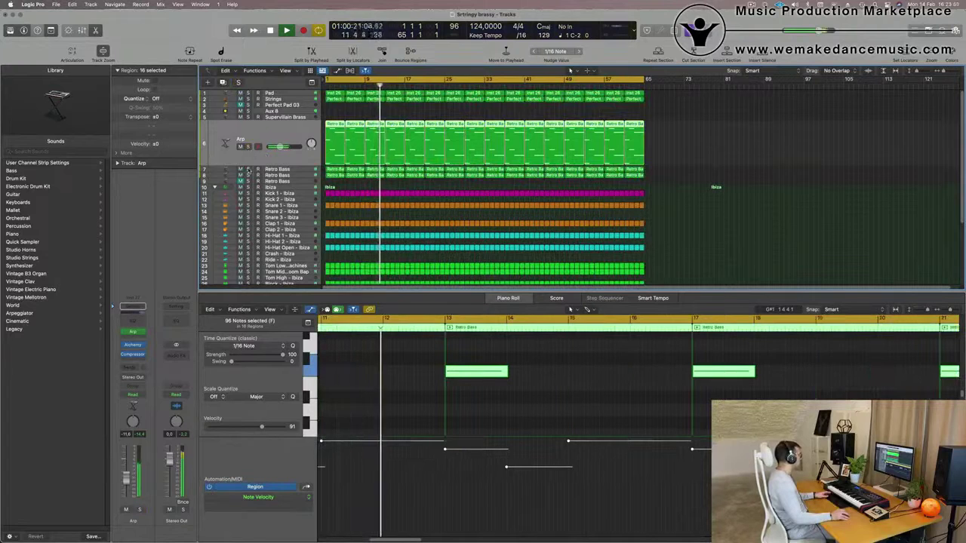
# - Solo the Retro Bass track 7, rename it as Chunky moog bass, and turn its solo off
pyautogui.click(247, 169)
pyautogui.click(291, 169)
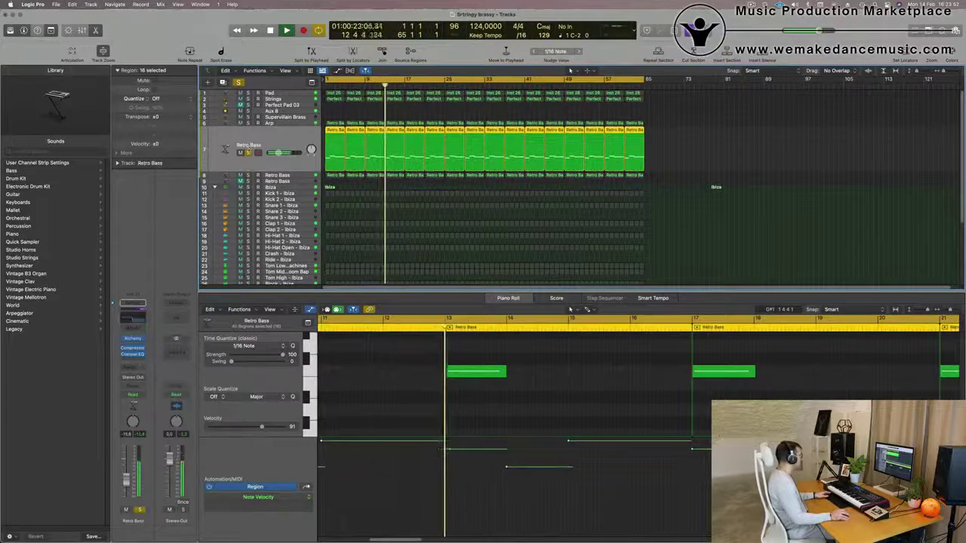
pyautogui.doubleClick(248, 145)
pyautogui.write('Chu')
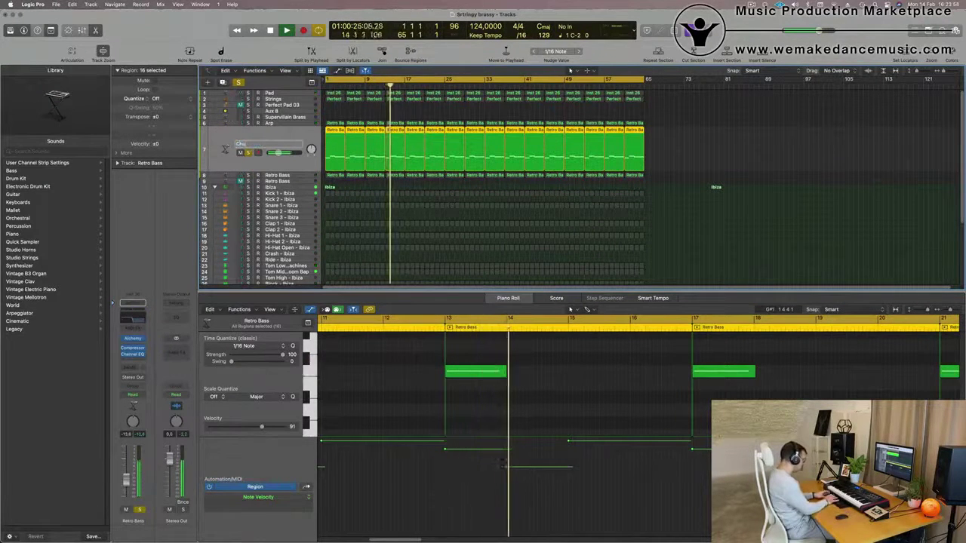
pyautogui.write('nky')
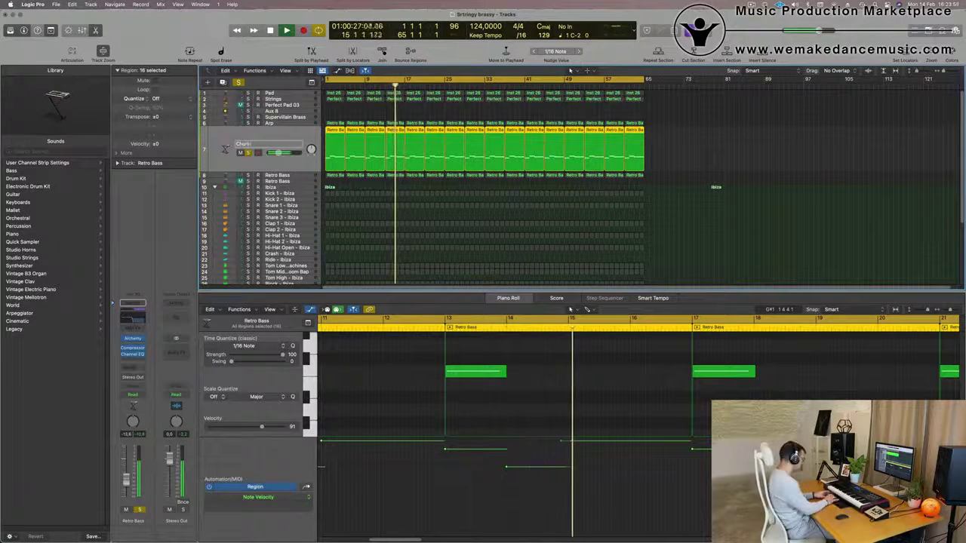
pyautogui.write(' moog bas')
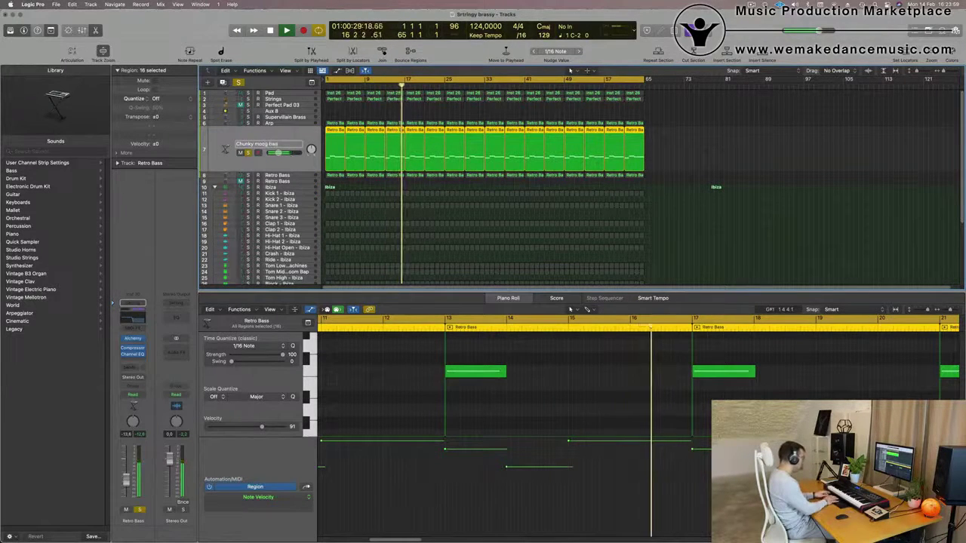
pyautogui.press('Return')
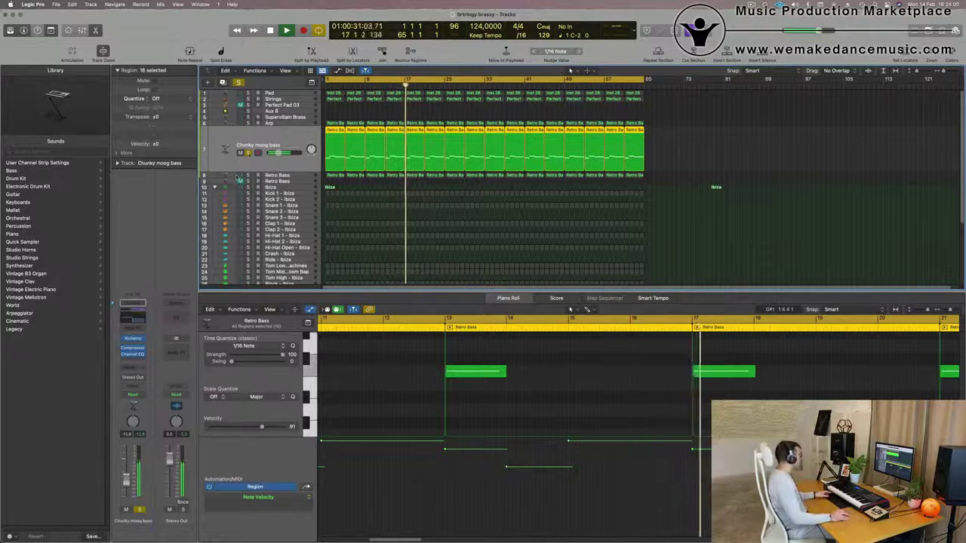
pyautogui.click(248, 153)
# - Listen to the Retro Bass track 8 from the start and rename it as Brass Add
pyautogui.press('Return')
pyautogui.click(263, 175)
pyautogui.press('space')
pyautogui.press('space')
pyautogui.click(248, 159)
pyautogui.click(248, 158)
pyautogui.press('space')
pyautogui.doubleClick(249, 150)
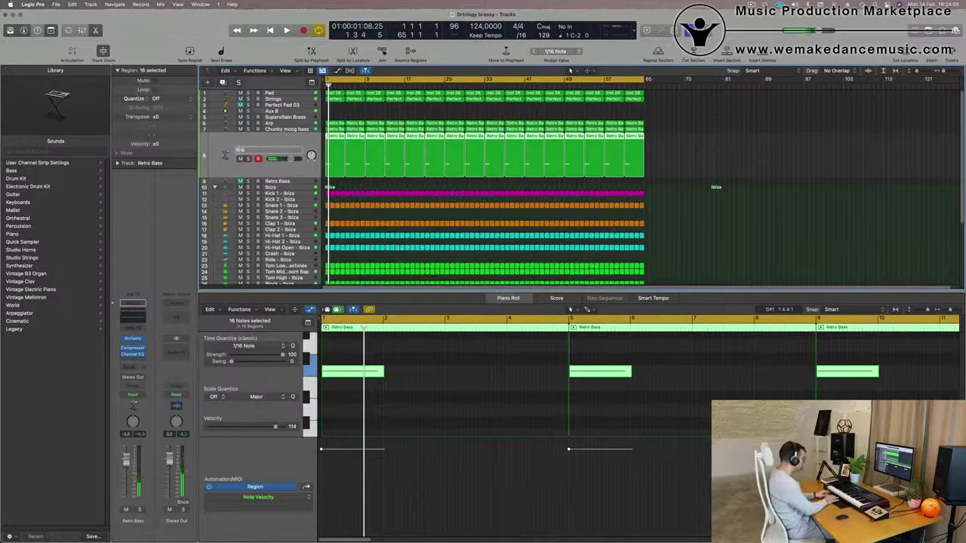
pyautogui.press('Return')
pyautogui.press('space')
pyautogui.press('Return')
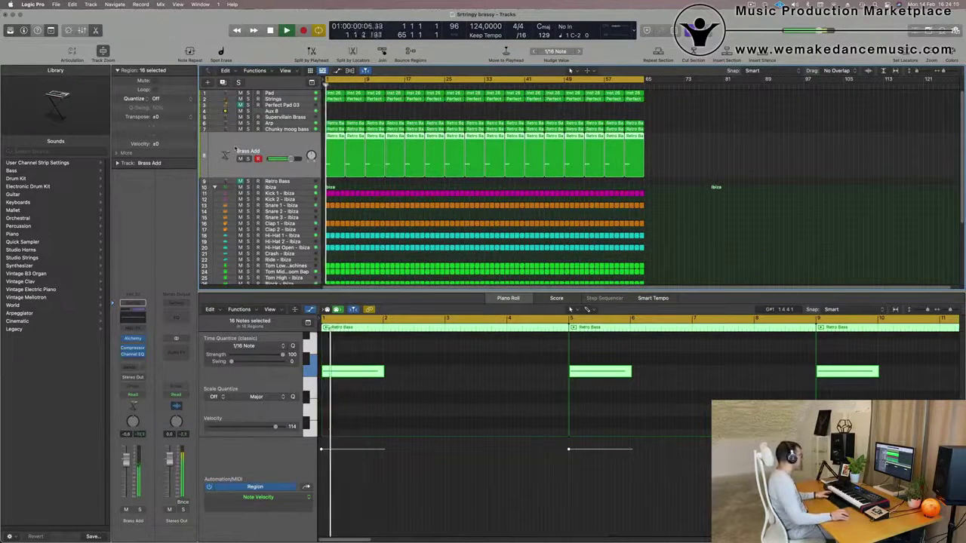
# - Enable the low cut in Brass Add's Channel EQ at 150 Hz with a 12 dB/Oct slope while auditioning from the start
pyautogui.click(137, 317)
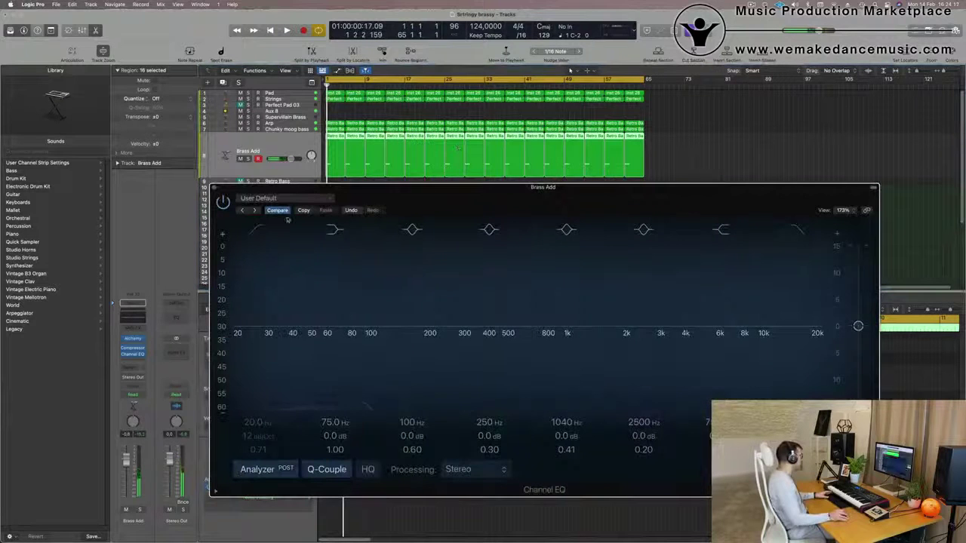
pyautogui.click(258, 229)
pyautogui.moveTo(274, 259); pyautogui.dragTo(408, 280)
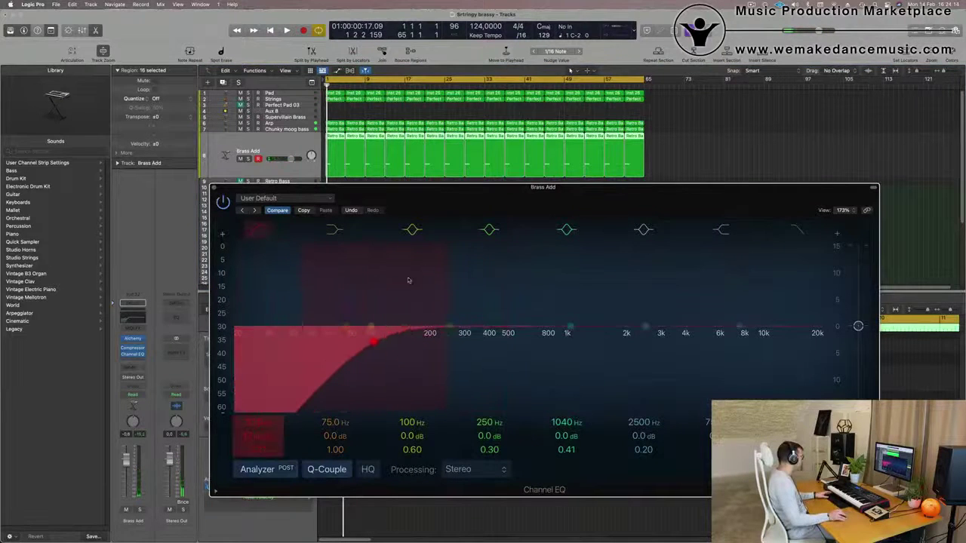
pyautogui.press('space')
pyautogui.moveTo(379, 343); pyautogui.dragTo(412, 344)
pyautogui.press('Return')
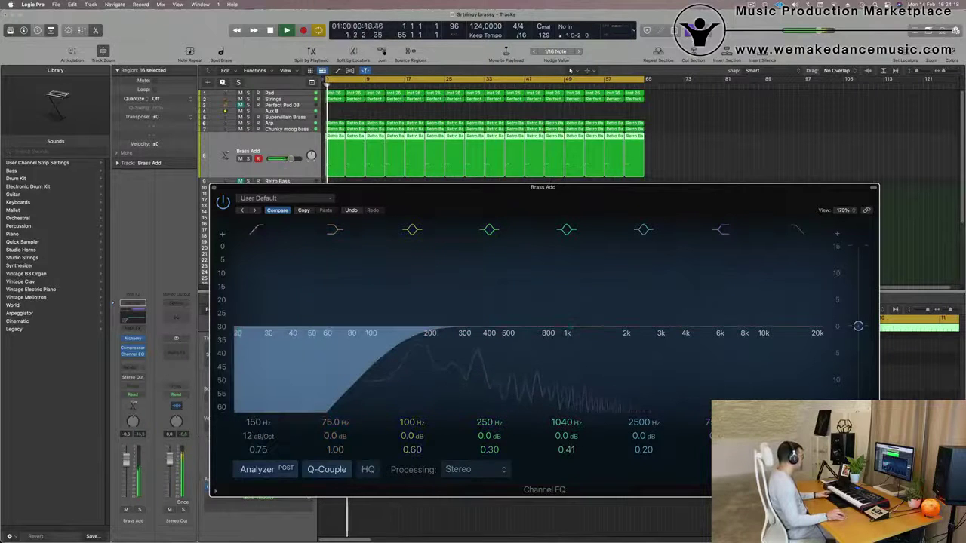
# - Move the Channel EQ aside, add a Bus 4 send to Brass Add, and raise its send level
pyautogui.moveTo(443, 194); pyautogui.dragTo(805, 70)
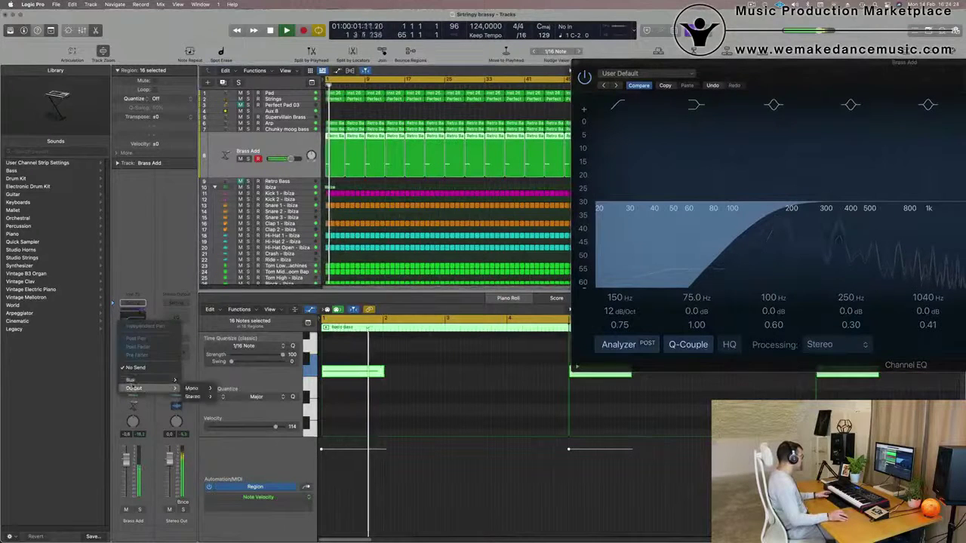
pyautogui.moveTo(151, 379)
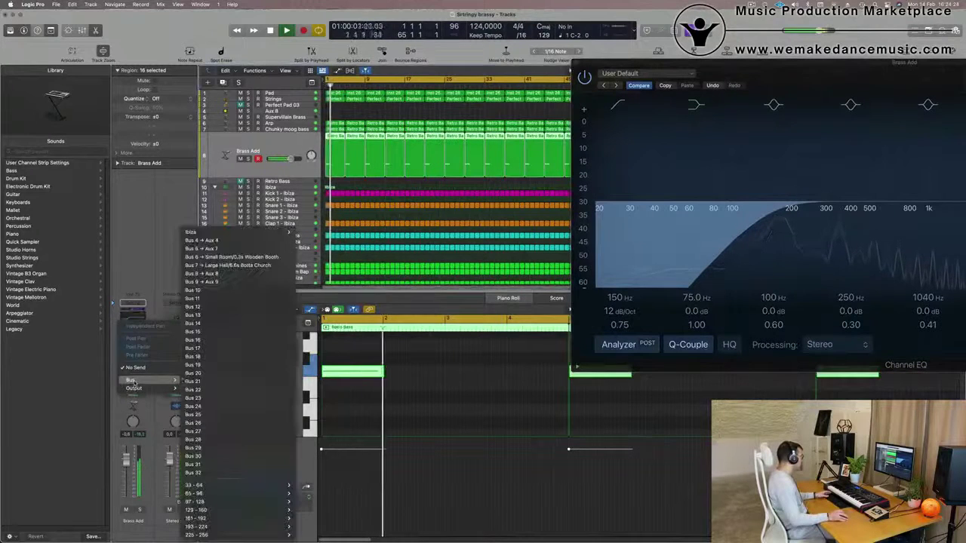
pyautogui.click(234, 241)
pyautogui.press('space')
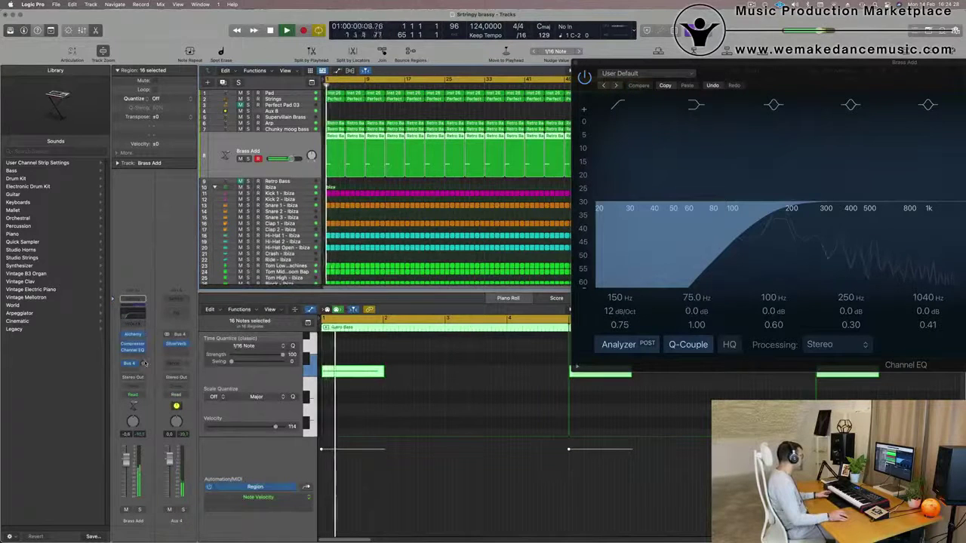
pyautogui.press('Return')
pyautogui.moveTo(143, 363); pyautogui.dragTo(145, 366)
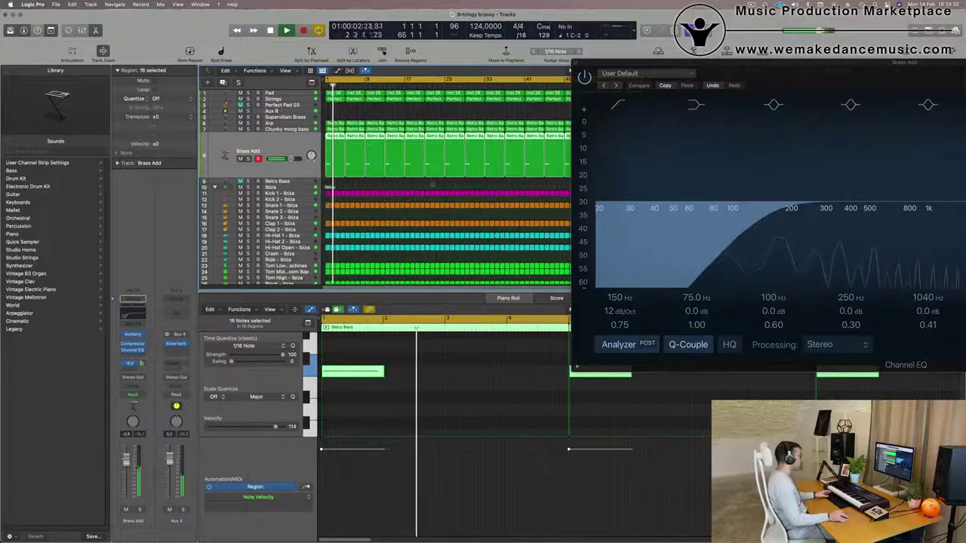
# - Raise Brass Add's low-cut frequency to 166 Hz and close the Channel EQ
pyautogui.moveTo(789, 65); pyautogui.dragTo(290, 191)
pyautogui.moveTo(269, 345); pyautogui.dragTo(275, 348)
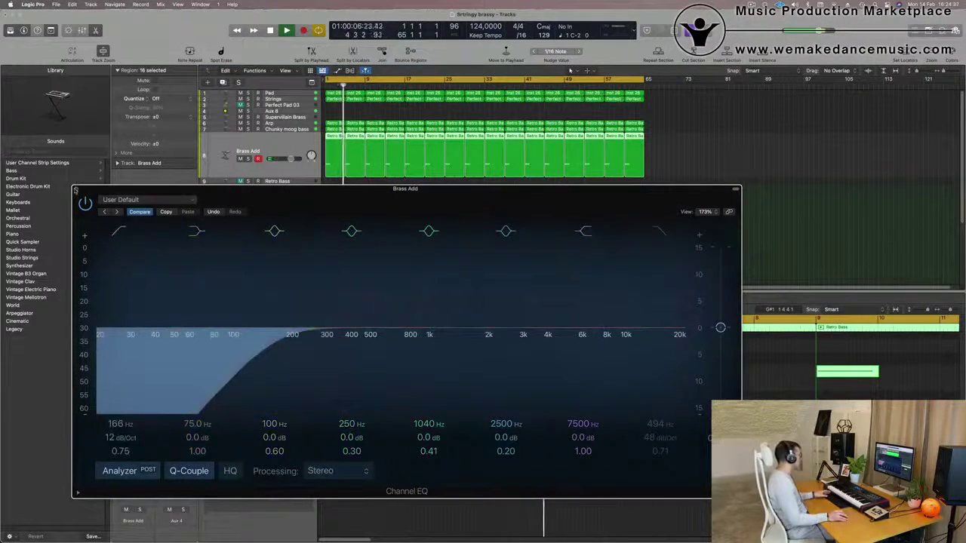
pyautogui.click(76, 190)
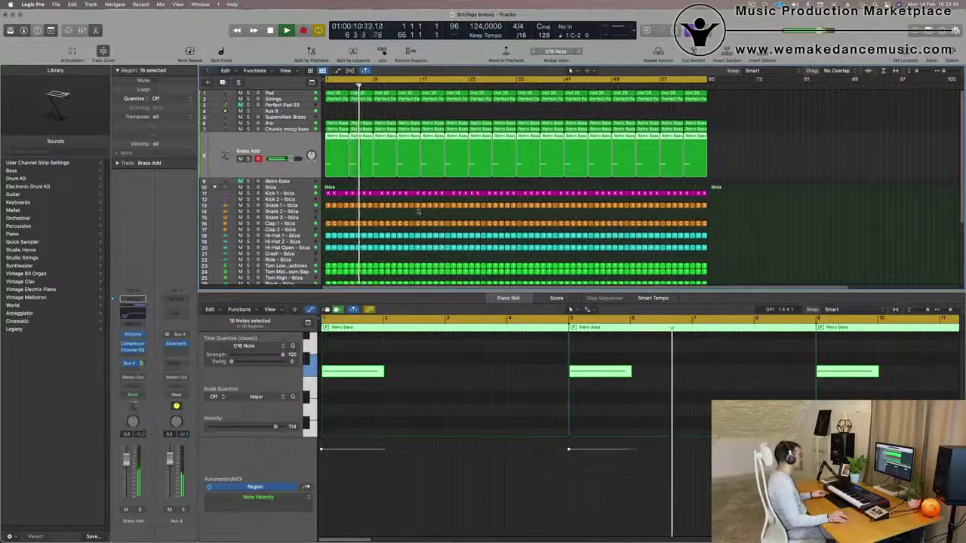
# - Lower Brass Add's volume to about -3.2 dB and show the secondary ruler above the arrangement
pyautogui.scroll(1, 419, 213)
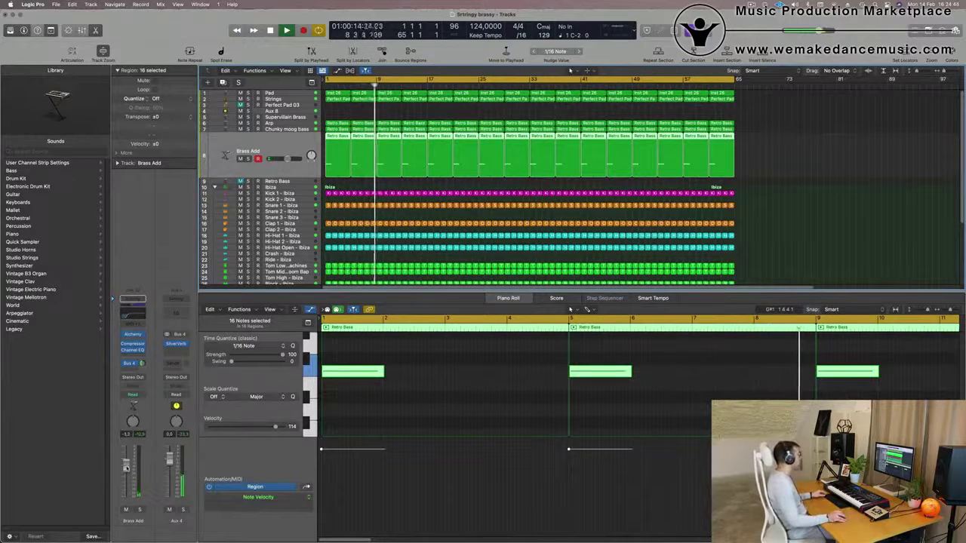
pyautogui.scroll(-2, 671, 231)
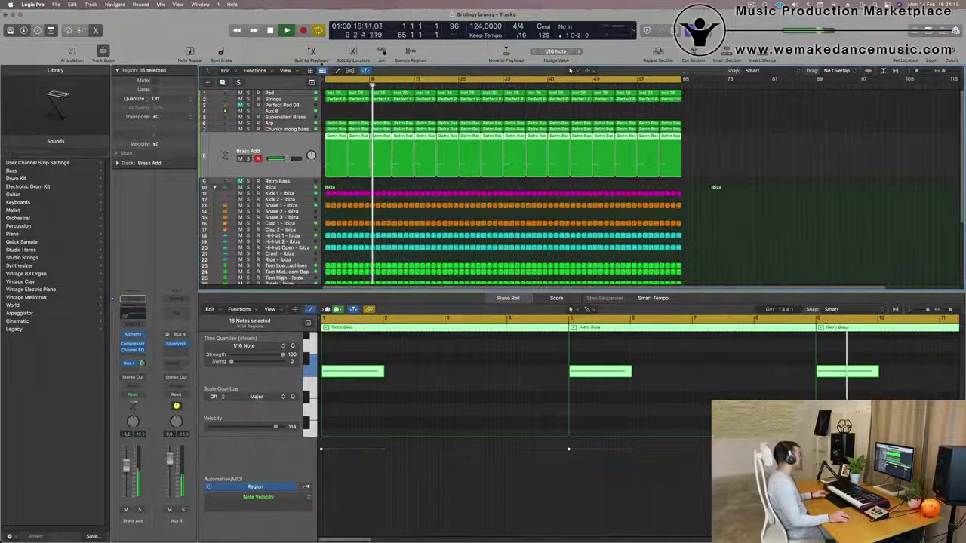
pyautogui.click(285, 71)
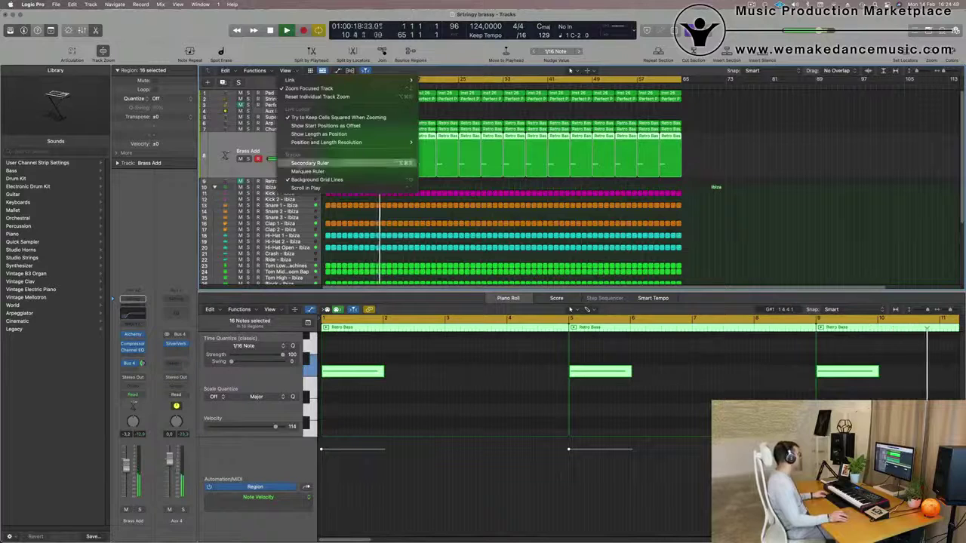
pyautogui.click(310, 163)
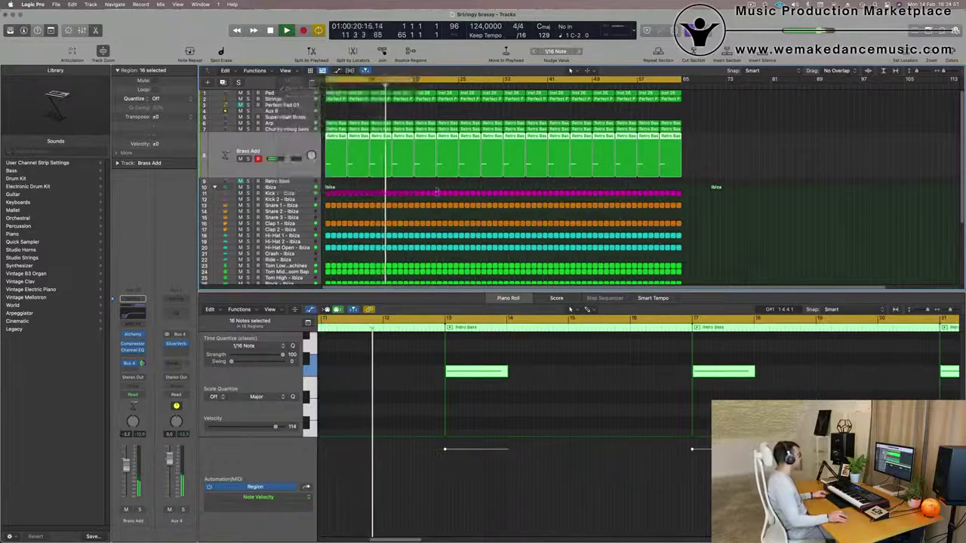
pyautogui.press('super+Right')
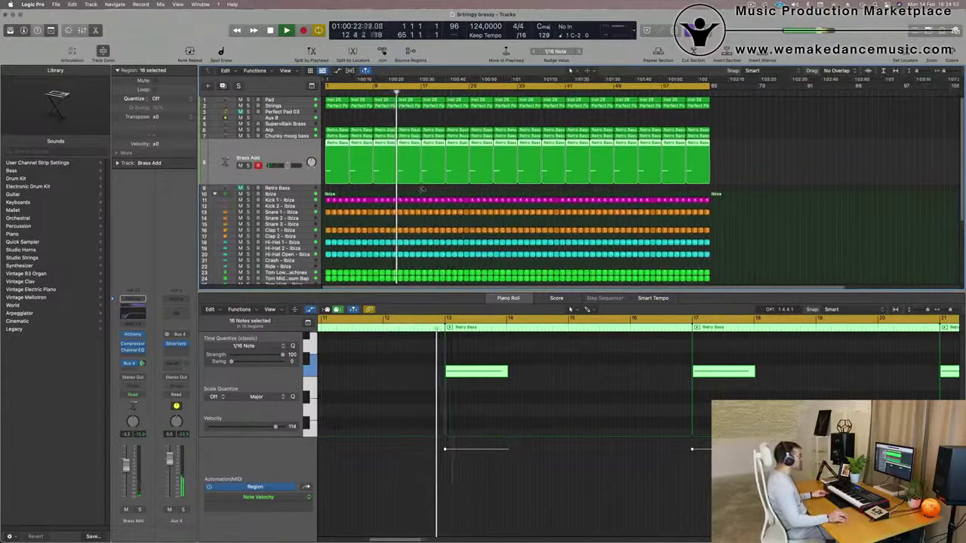
pyautogui.scroll(-2, 866, 98)
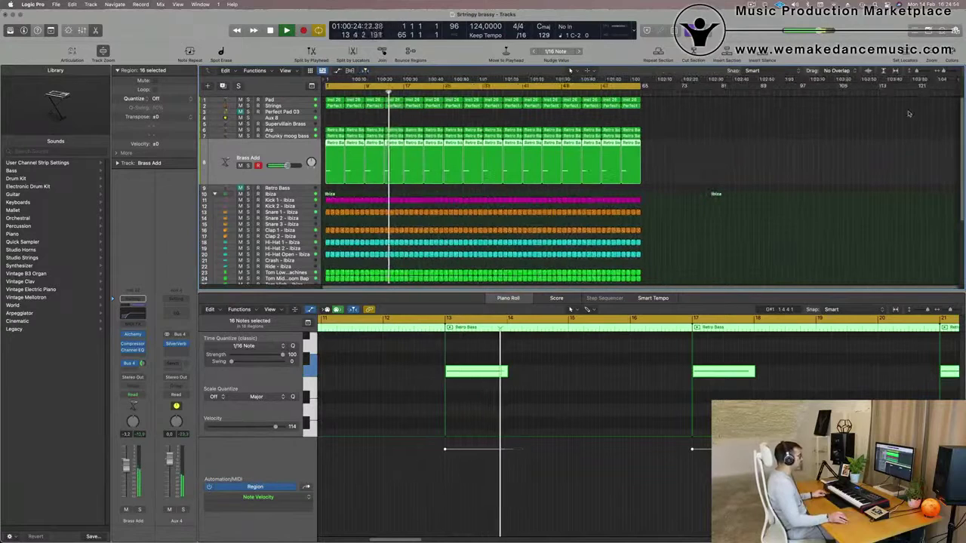
# - Move the project end back to bar 66, just past the last regions, and play from the start
pyautogui.moveTo(834, 88); pyautogui.dragTo(532, 109)
pyautogui.moveTo(956, 80)
pyautogui.mouseDown()
pyautogui.moveTo(646, 103)
pyautogui.moveTo(647, 112)
pyautogui.mouseUp()
pyautogui.press('space')
pyautogui.press('Return')
pyautogui.press('space')
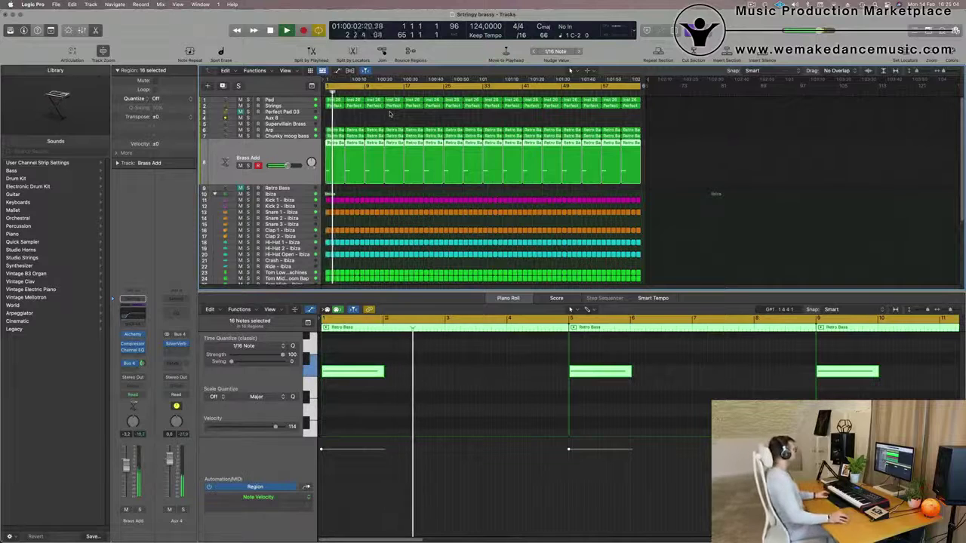
# - Copy all the Strings regions onto the Perfect Pad 03 track below and select that track
pyautogui.press('Return')
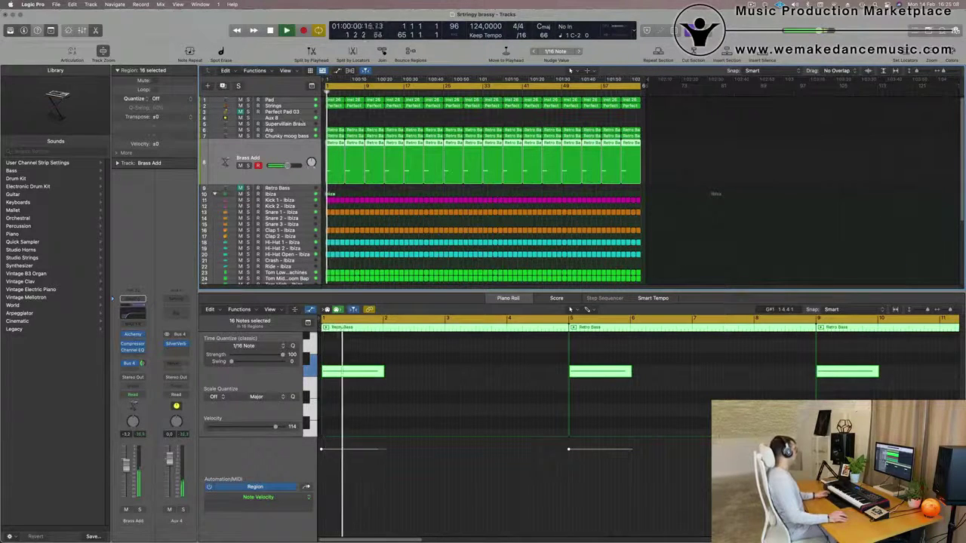
pyautogui.click(335, 107)
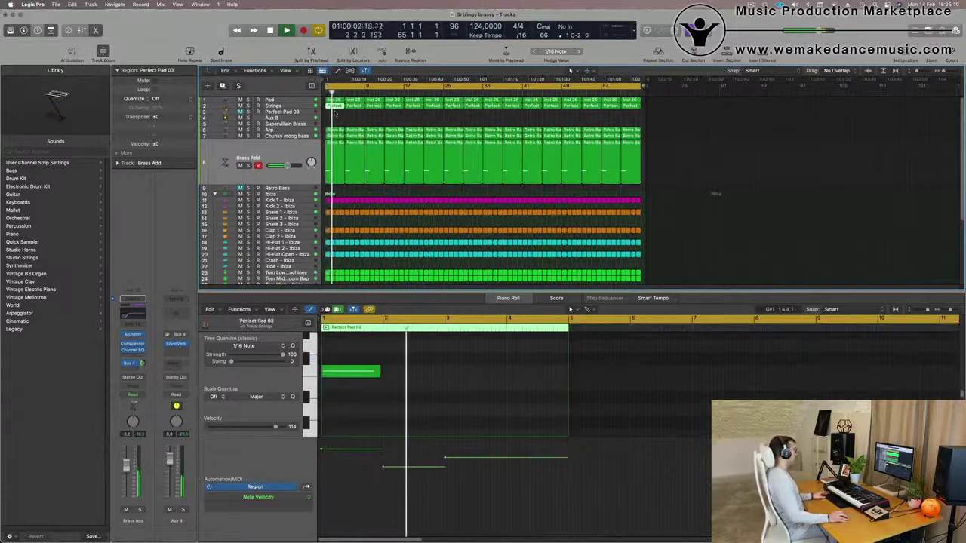
pyautogui.moveTo(339, 116); pyautogui.dragTo(634, 104)
pyautogui.press('space')
pyautogui.moveTo(330, 107); pyautogui.dragTo(331, 112)
pyautogui.click(272, 112)
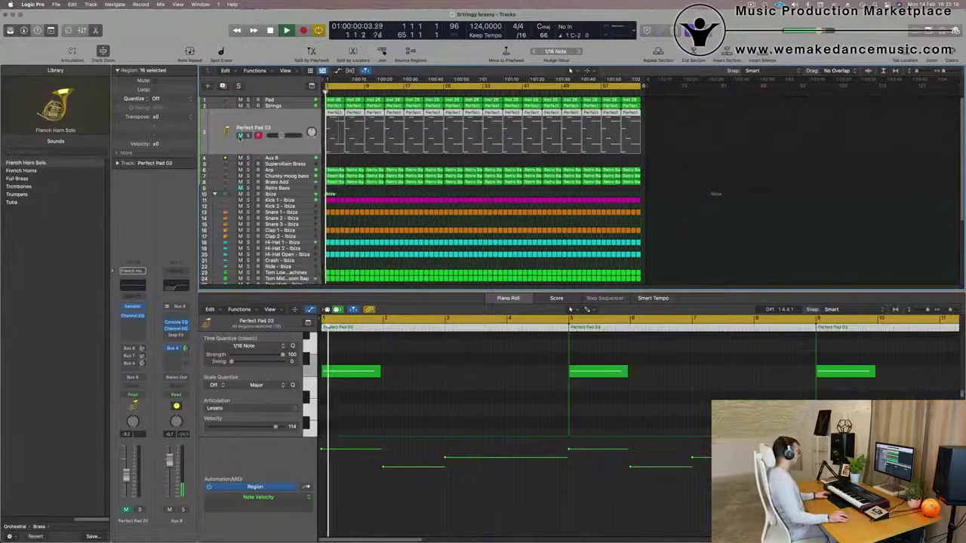
# - Unmute the Perfect Pad 03 French horn track and audition it soloed, returning to the full mix
pyautogui.click(240, 135)
pyautogui.press('space')
pyautogui.press('s')
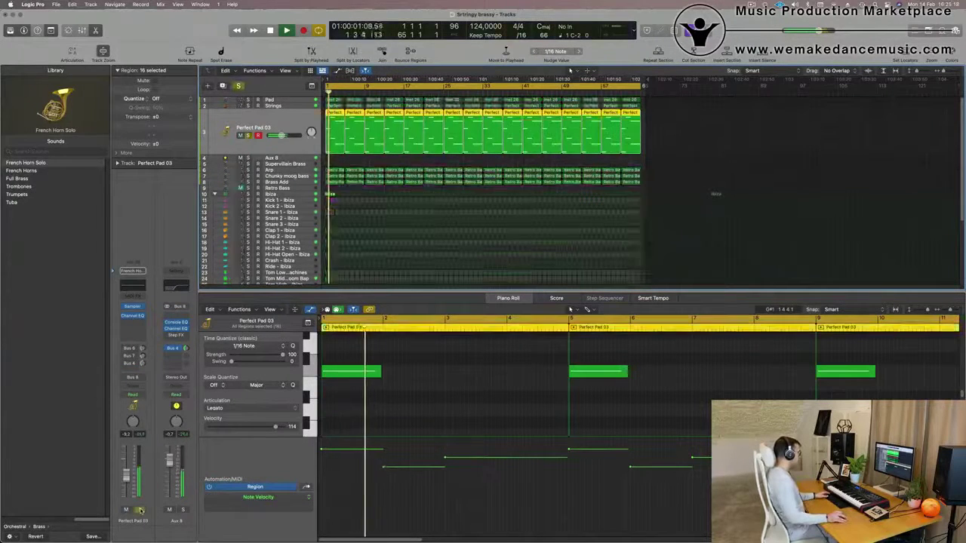
pyautogui.click(139, 509)
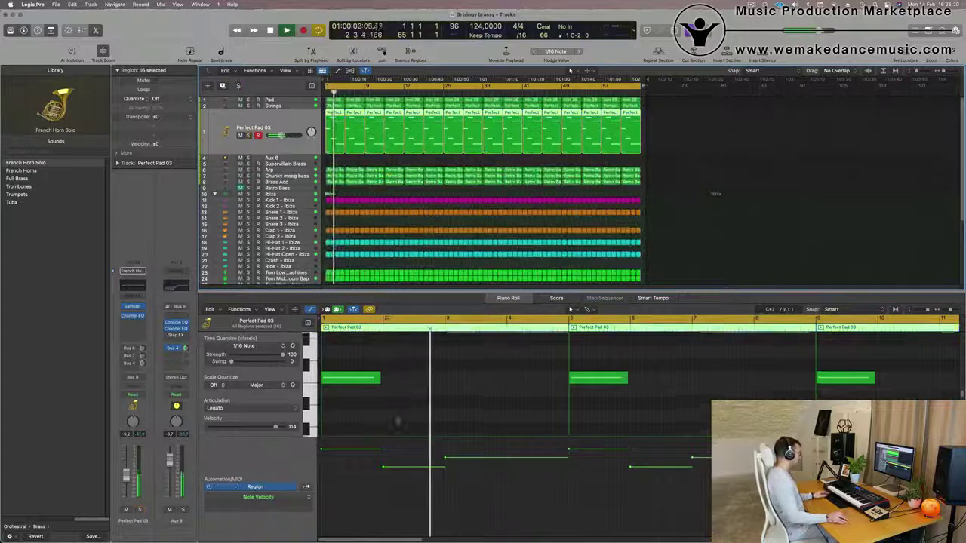
# - Transpose all notes in the Perfect Pad 03 regions up one octave and play them back
pyautogui.scroll(-5, 397, 418)
pyautogui.scroll(-2, 397, 418)
pyautogui.click(397, 420)
pyautogui.press('space')
pyautogui.press('super+a')
pyautogui.press('Delete')
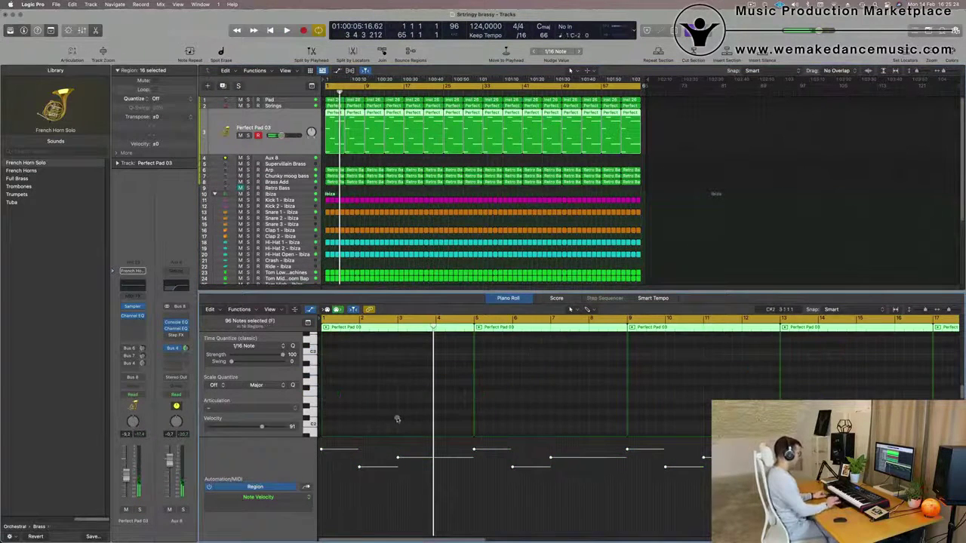
pyautogui.press('space')
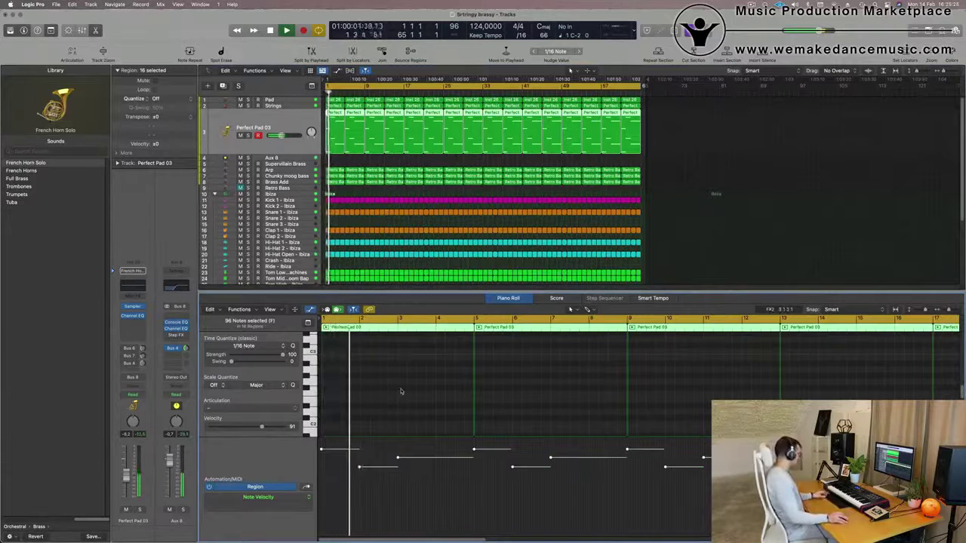
pyautogui.press('super+z')
pyautogui.press('space')
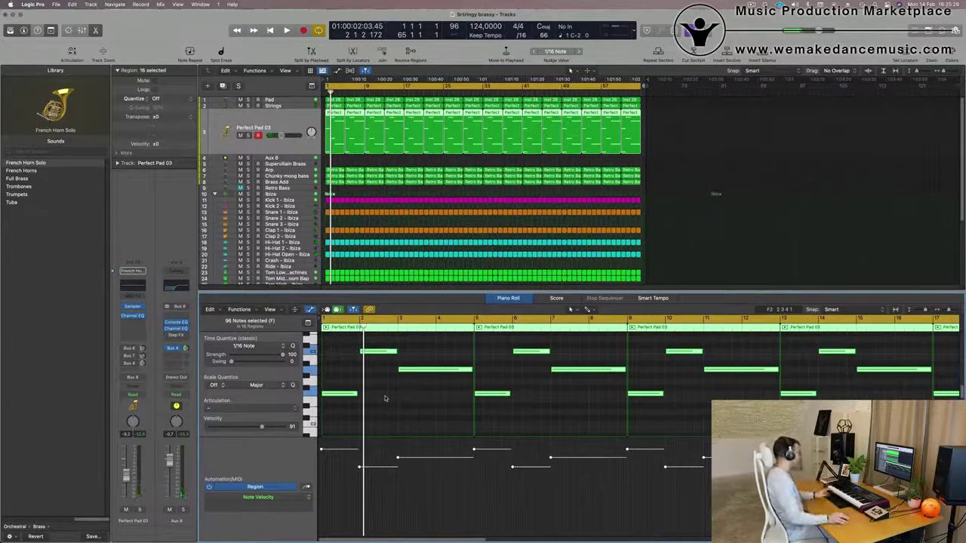
# - Audition the horn part soloed and in the mix, setting Perfect Pad 03's volume to about -9.4 dB
pyautogui.click(385, 401)
pyautogui.press('space')
pyautogui.press('space')
pyautogui.press('space')
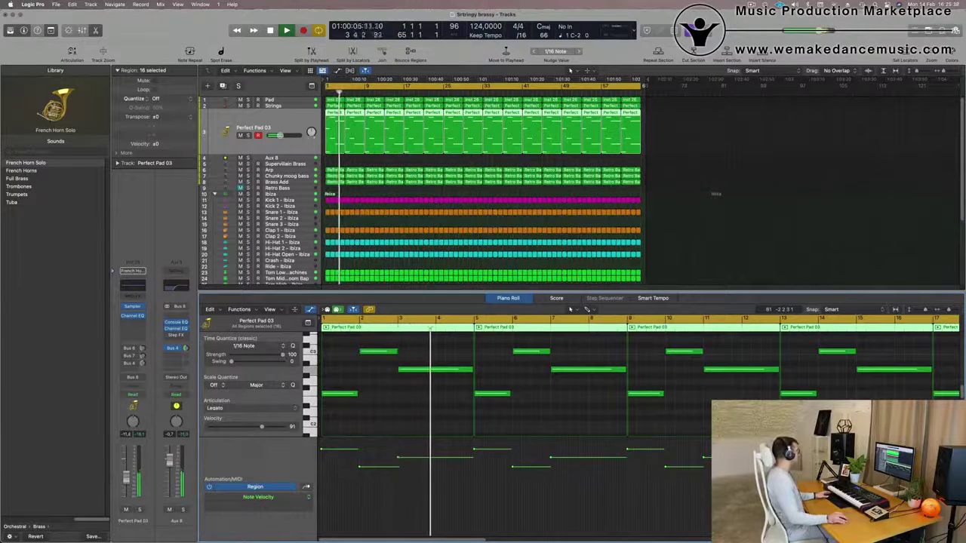
pyautogui.click(140, 510)
pyautogui.click(139, 510)
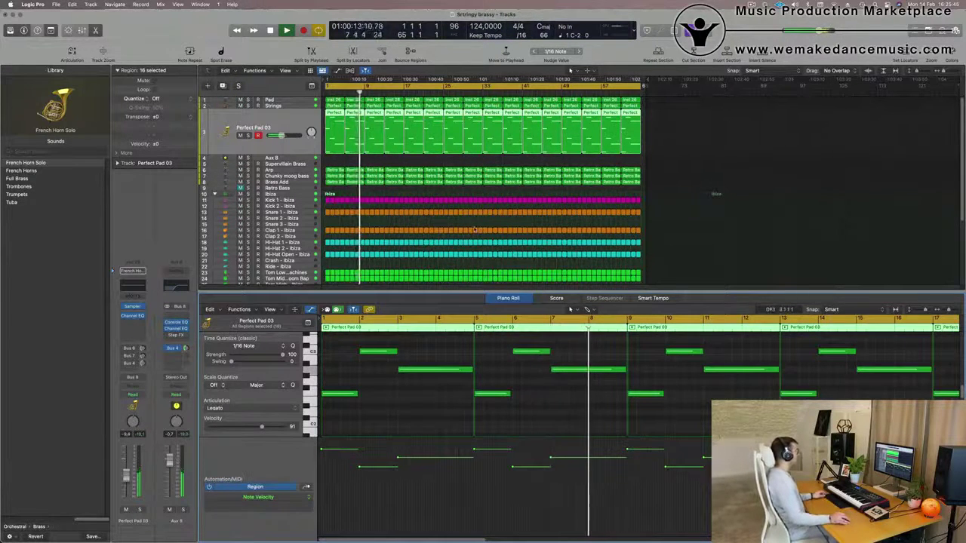
# - Hide the piano roll, fit the whole 64-bar arrangement horizontally in view, and deselect all regions
pyautogui.scroll(-3, 468, 222)
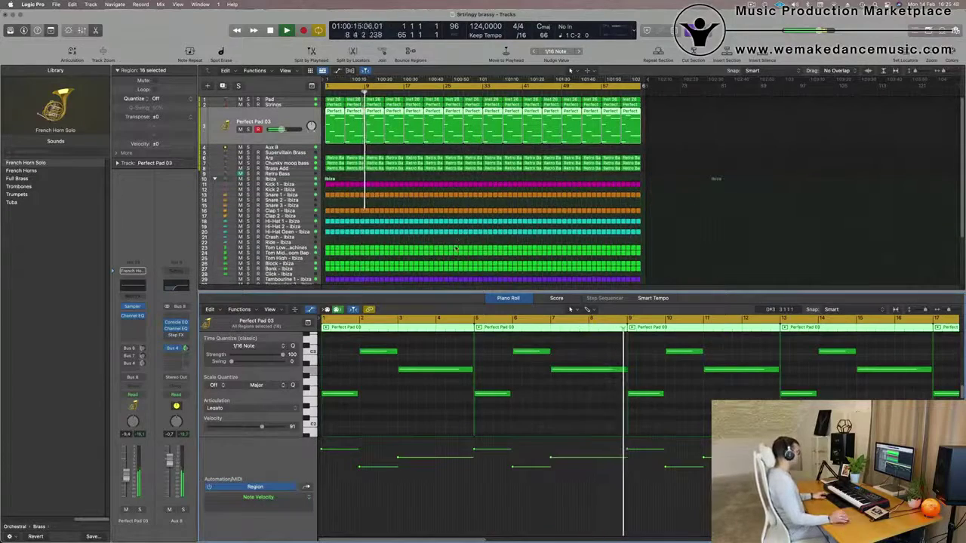
pyautogui.press('x')
pyautogui.press('x')
pyautogui.hscroll(3, 440, 390)
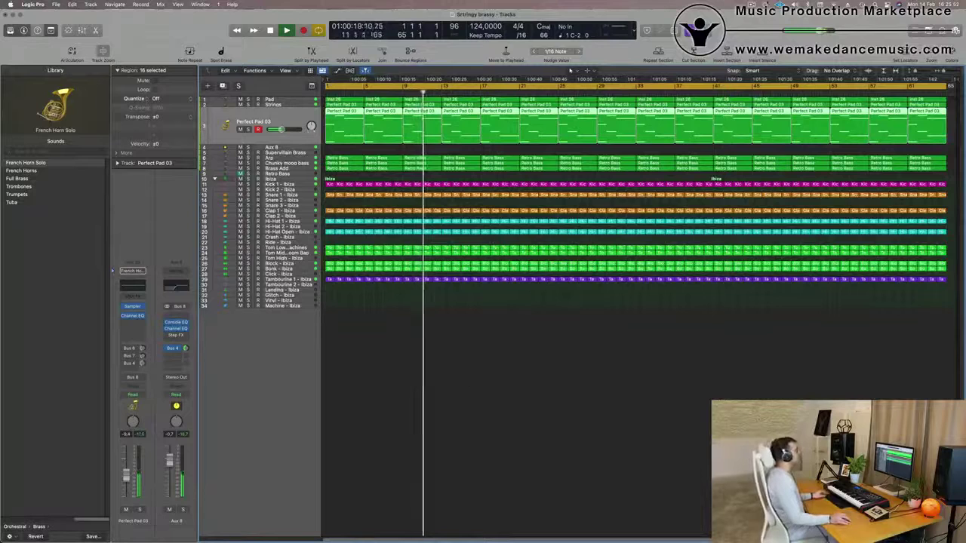
pyautogui.click(752, 4)
pyautogui.click(752, 5)
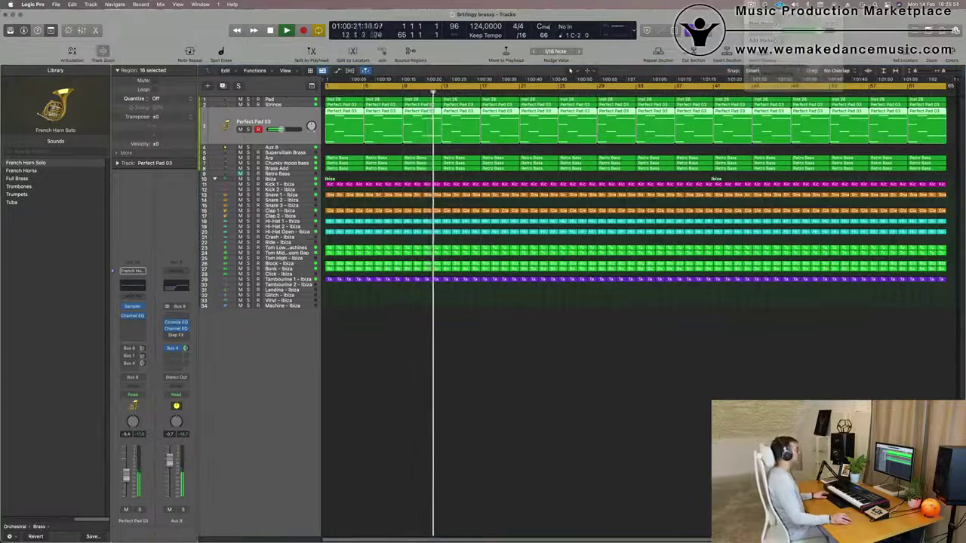
pyautogui.click(550, 369)
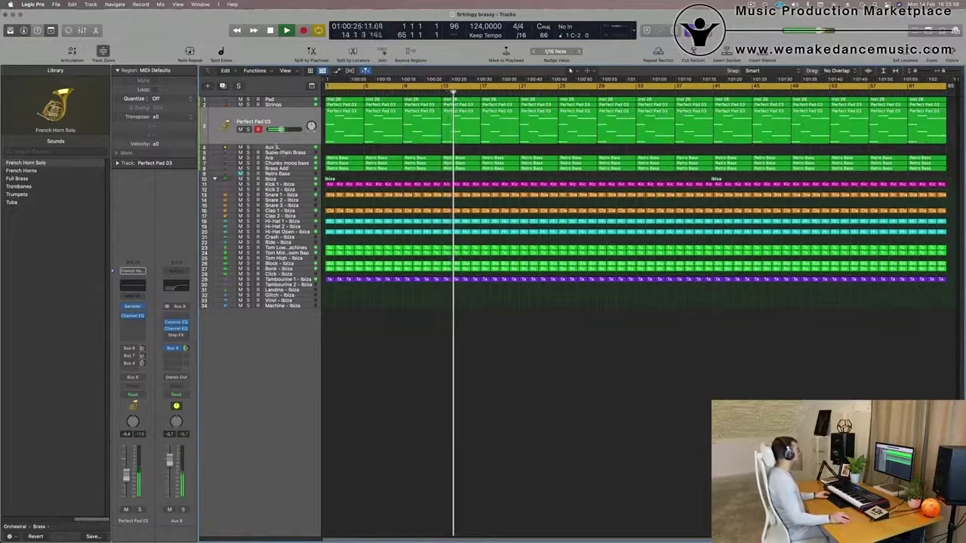
# - Add a send to Bus 4 on the Supervillain Brass track, raise its send level, and replay from the start
pyautogui.click(284, 153)
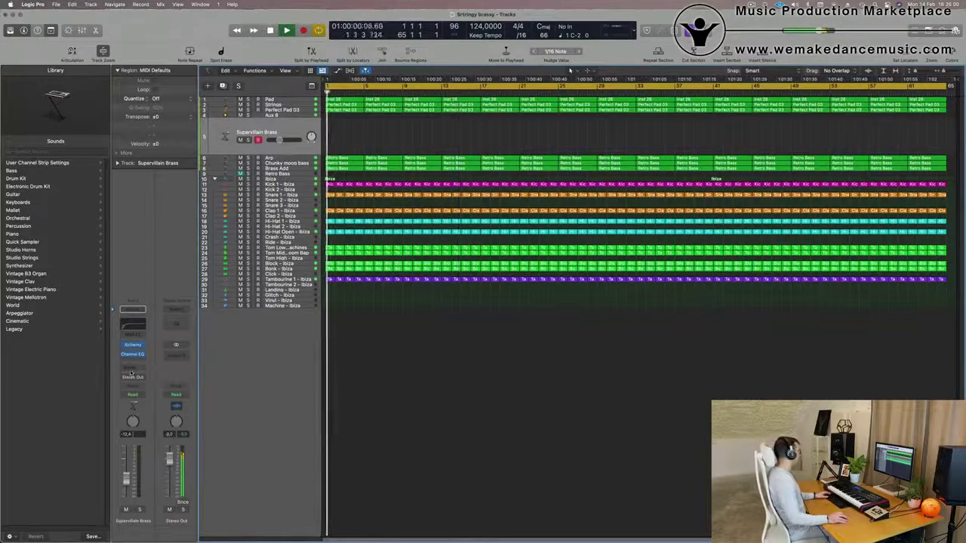
pyautogui.click(133, 310)
pyautogui.moveTo(132, 380)
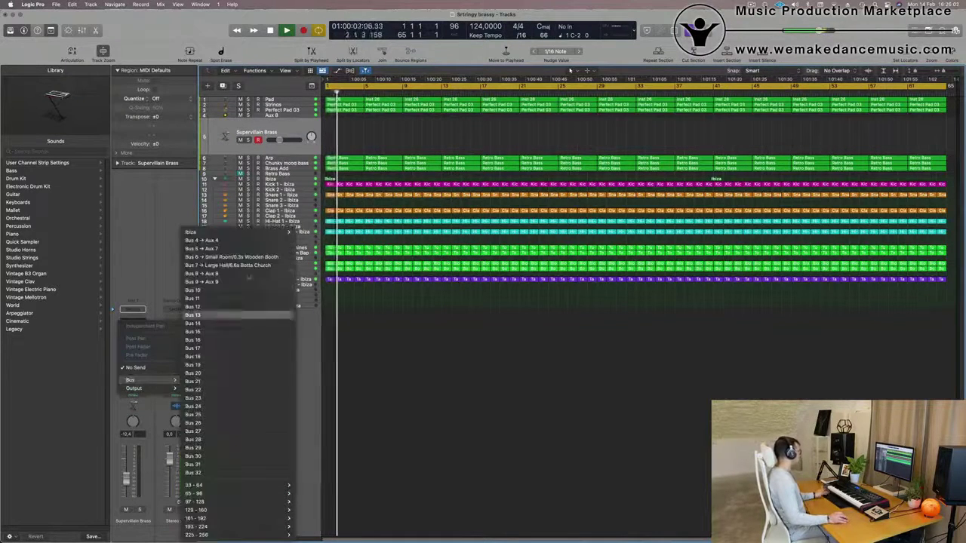
pyautogui.moveTo(234, 231)
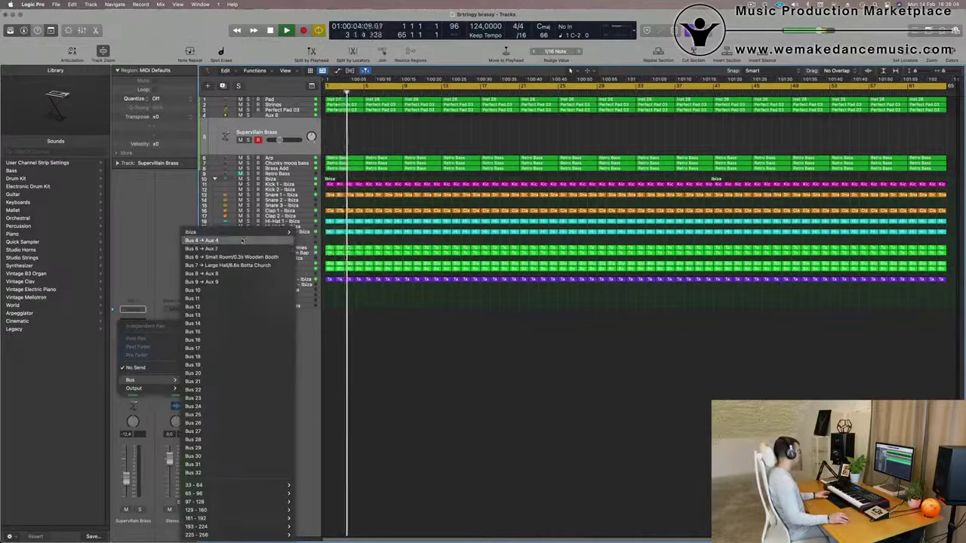
pyautogui.click(202, 240)
pyautogui.moveTo(143, 364); pyautogui.dragTo(152, 358)
pyautogui.press('Return')
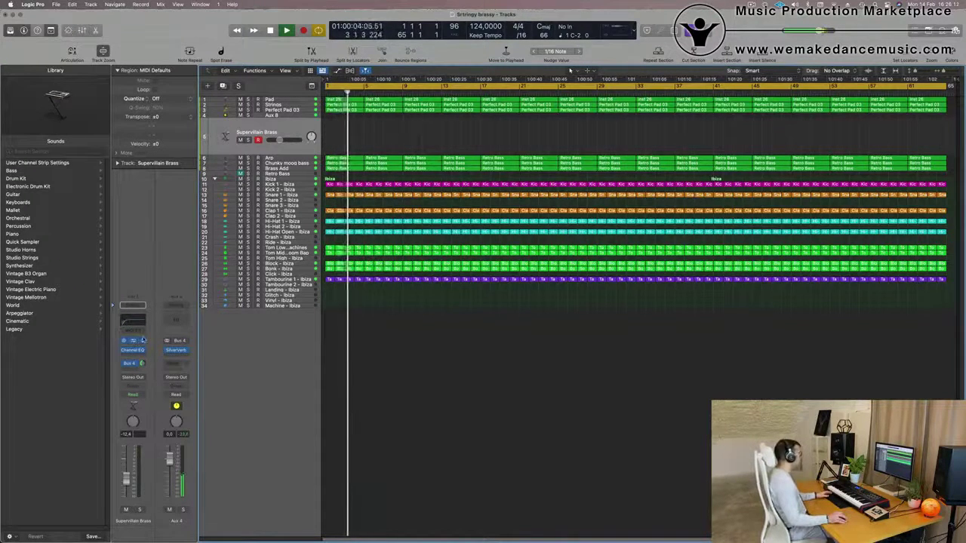
# - Load Alchemy's Vox Box Synth lead preset with the Phased variation and set the track volume to about -2.7 dB
pyautogui.click(139, 341)
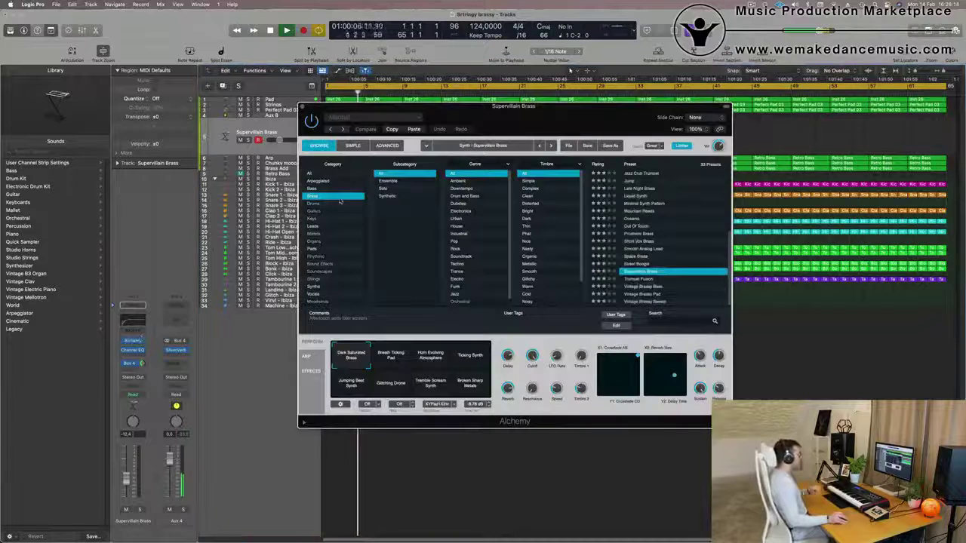
pyautogui.scroll(5, 672, 227)
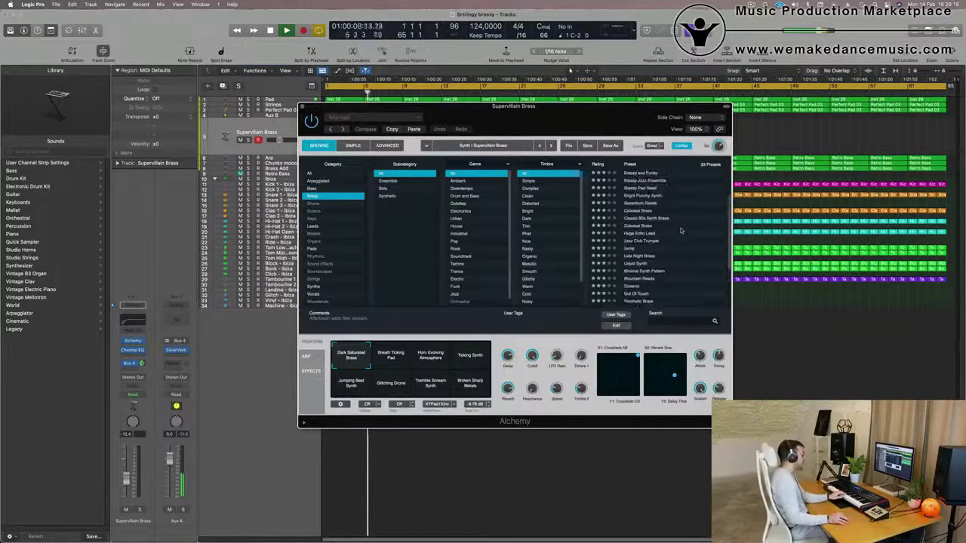
pyautogui.click(321, 226)
pyautogui.scroll(-10, 639, 247)
pyautogui.click(634, 234)
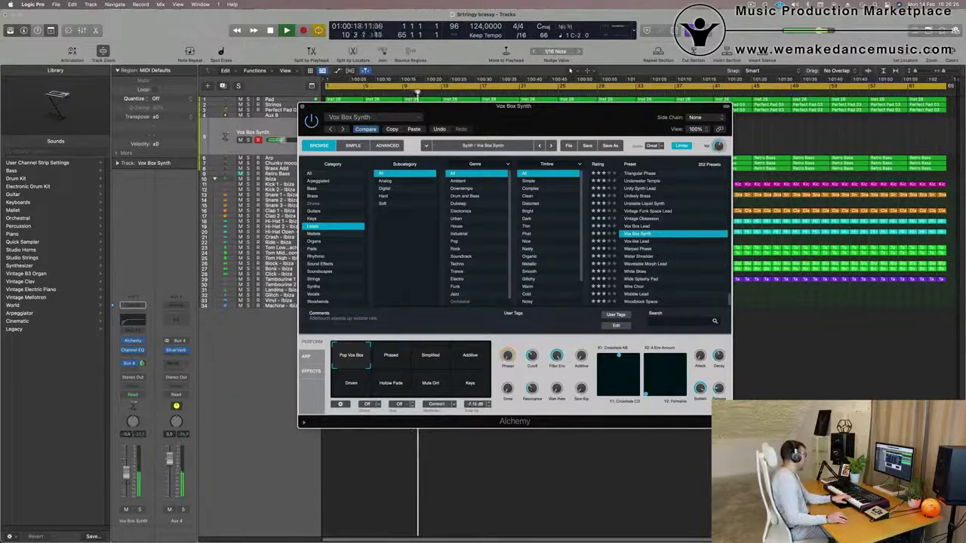
pyautogui.moveTo(127, 473); pyautogui.dragTo(129, 466)
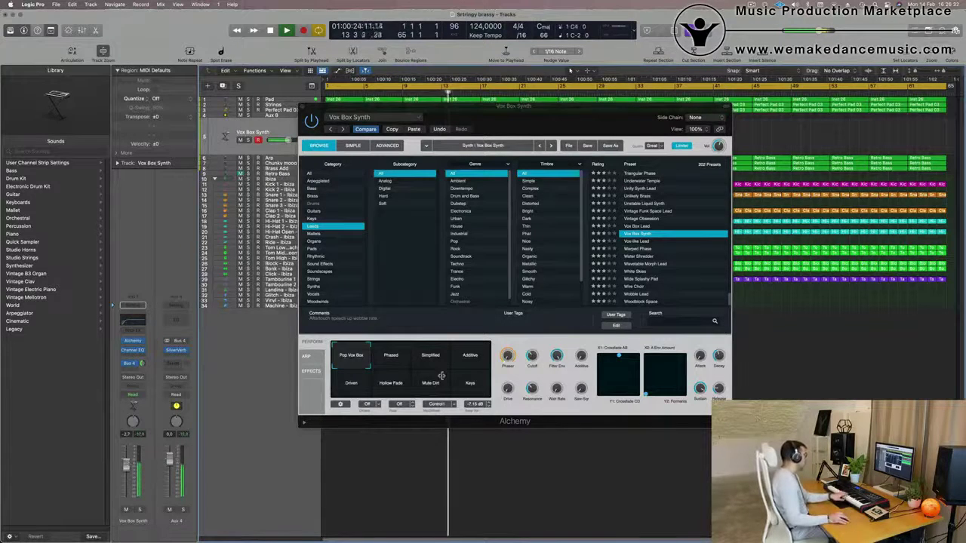
pyautogui.click(391, 357)
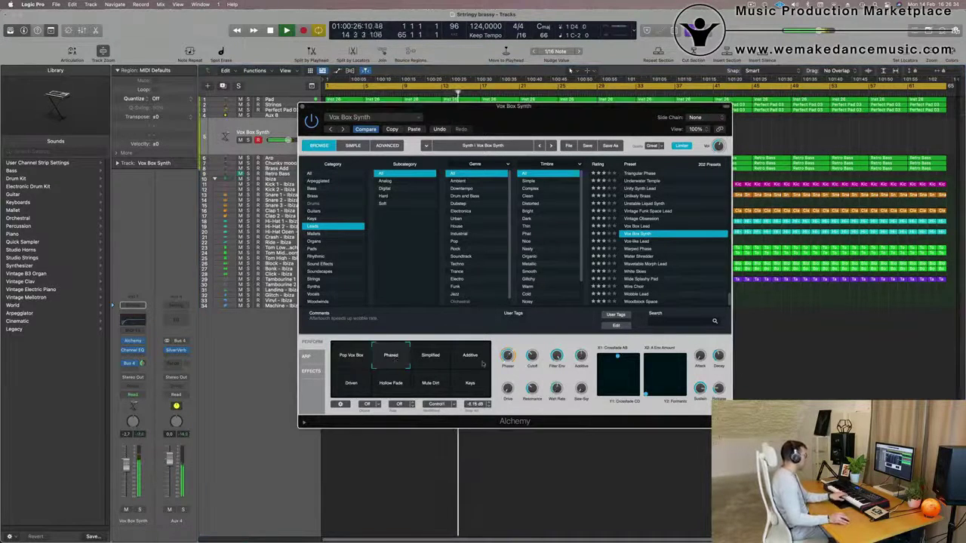
# - Load the Water Shredder preset and try its variations from Funky Shredder through Clean Splash, then Buzz Saw 2
pyautogui.click(639, 257)
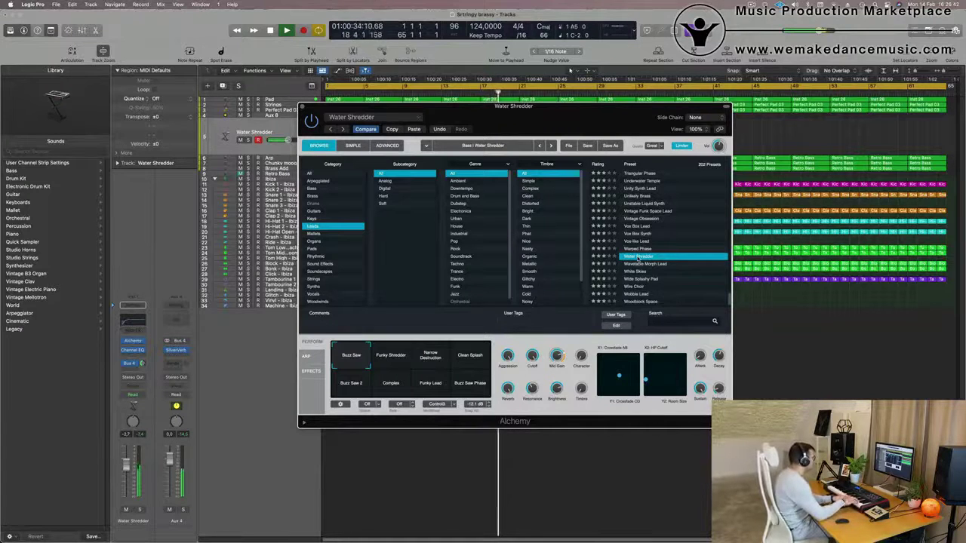
pyautogui.click(400, 356)
pyautogui.click(430, 357)
pyautogui.click(470, 358)
pyautogui.click(348, 388)
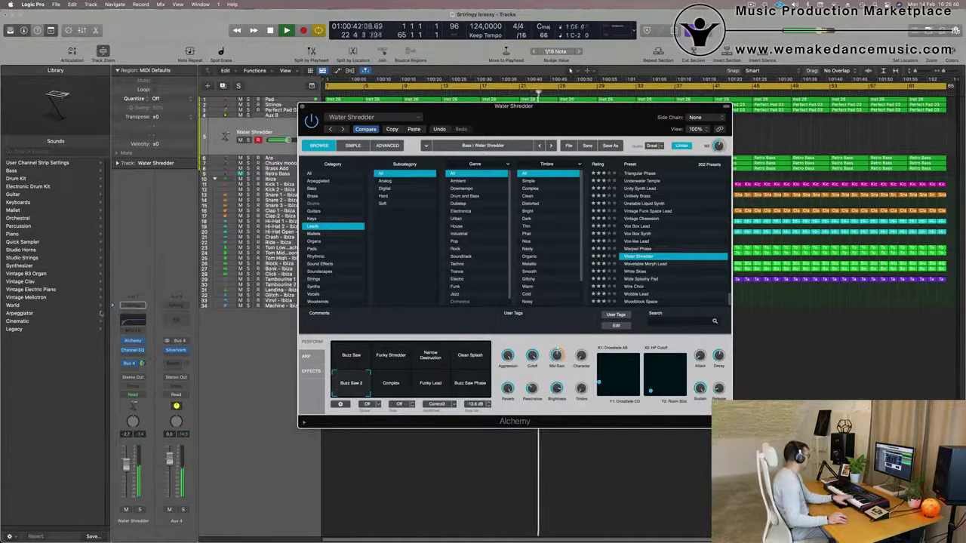
# - Set the lead track's Channel EQ low cut to 350 Hz at 12 dB/Oct and uncover the Alchemy browser
pyautogui.click(135, 320)
pyautogui.moveTo(427, 251); pyautogui.dragTo(557, 259)
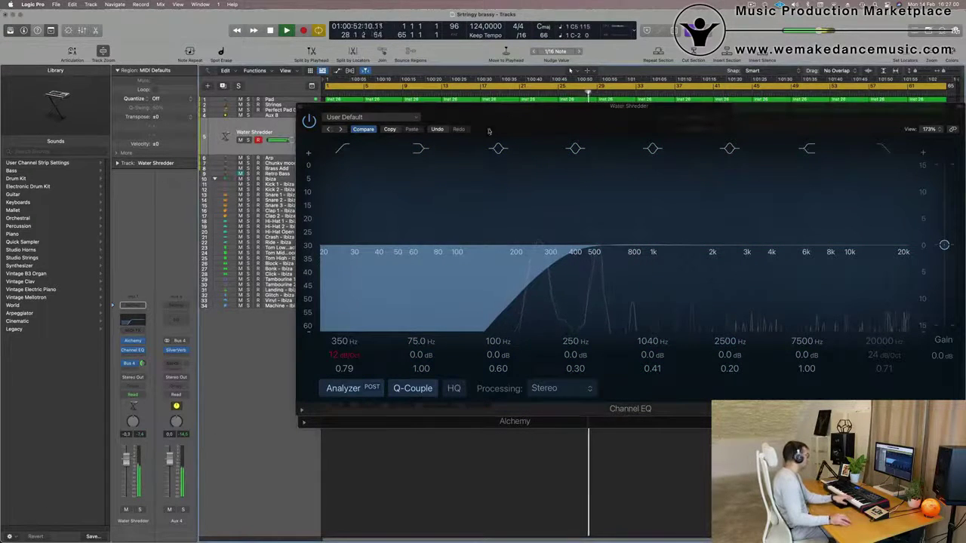
pyautogui.moveTo(634, 129); pyautogui.dragTo(552, 188)
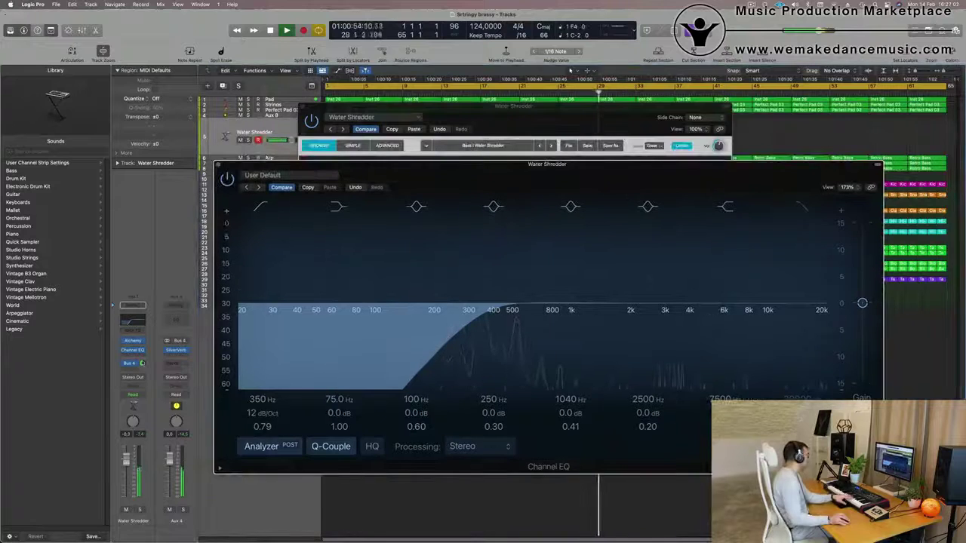
pyautogui.moveTo(507, 165); pyautogui.dragTo(391, 249)
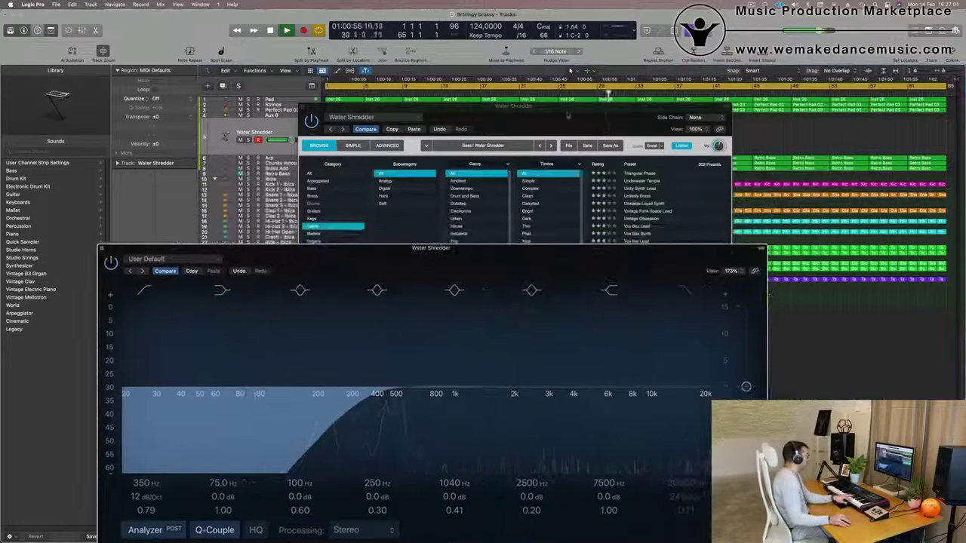
pyautogui.moveTo(570, 119); pyautogui.dragTo(563, 117)
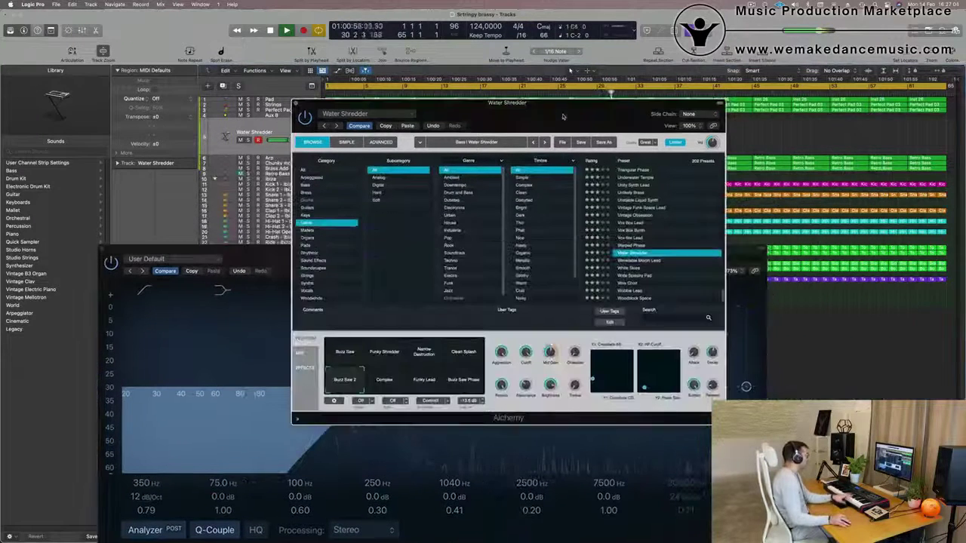
# - Load the Wavetable Morph Lead preset with the Wavetable 2 variation and set the track volume to about -9.6 dB
pyautogui.click(641, 261)
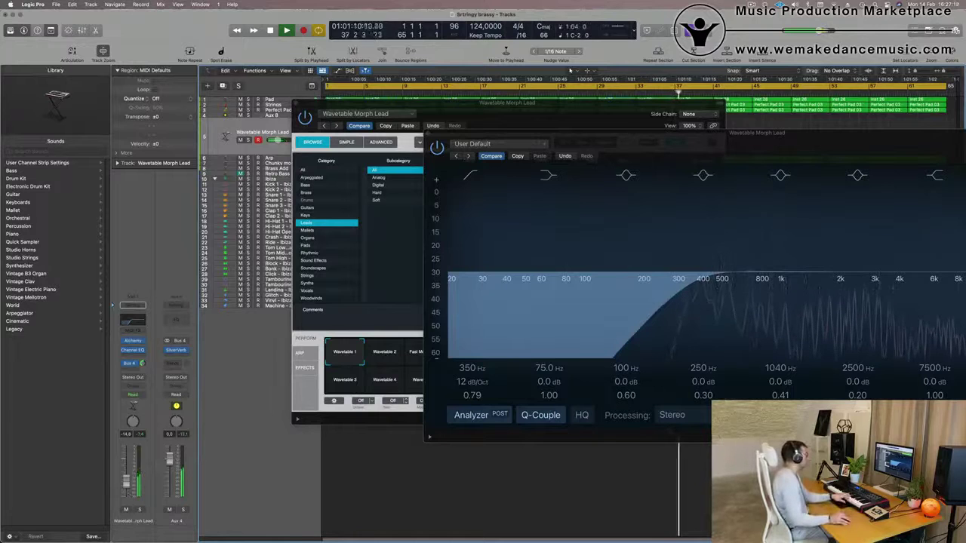
pyautogui.moveTo(583, 112); pyautogui.dragTo(531, 78)
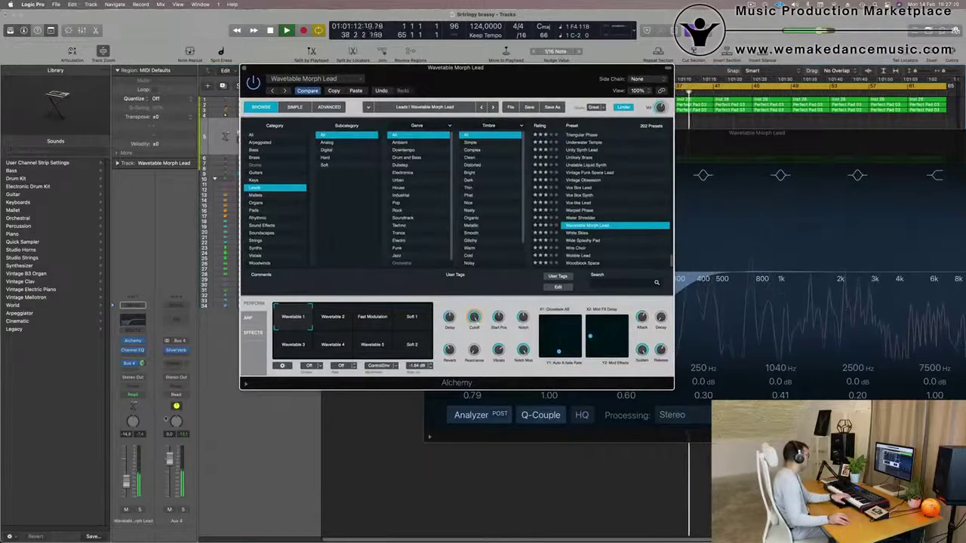
pyautogui.click(129, 468)
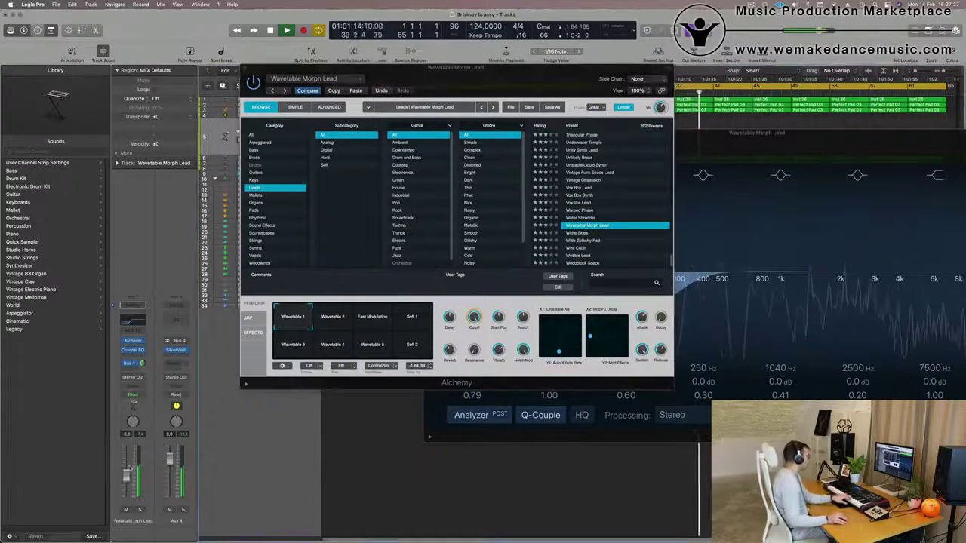
pyautogui.click(336, 323)
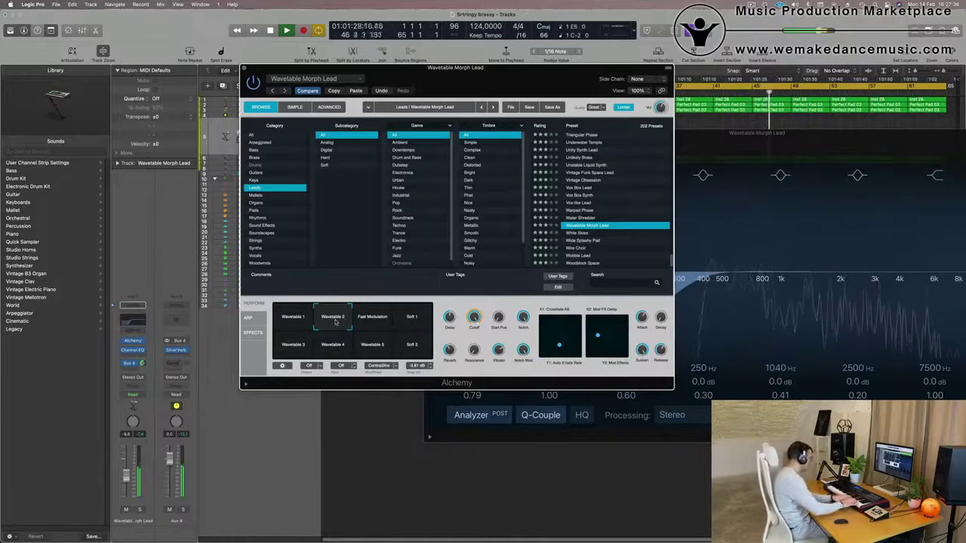
# - Record a lead melody on the Wavetable Morph Lead track through the cycle, stop, and uncover the recorded regions
pyautogui.press('r')
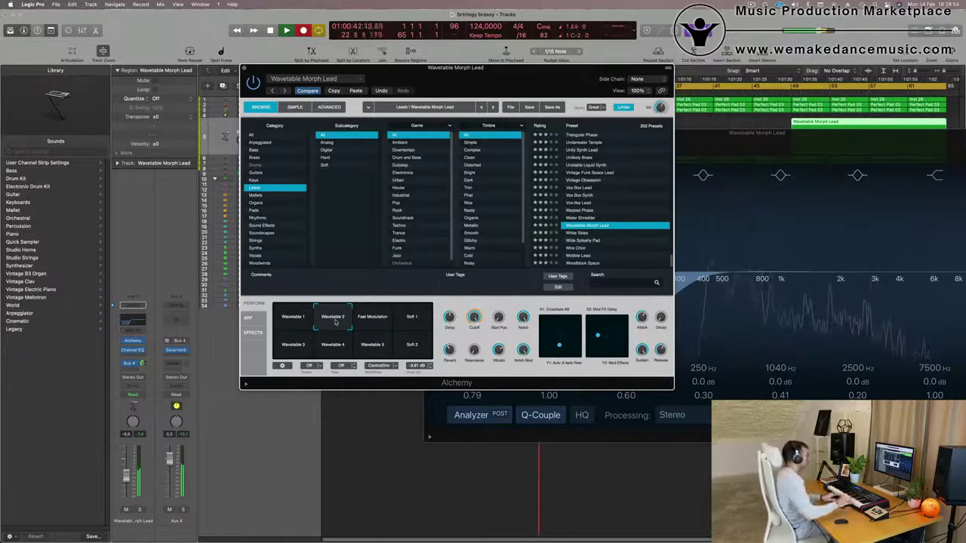
pyautogui.press('space')
pyautogui.moveTo(490, 77); pyautogui.dragTo(412, 189)
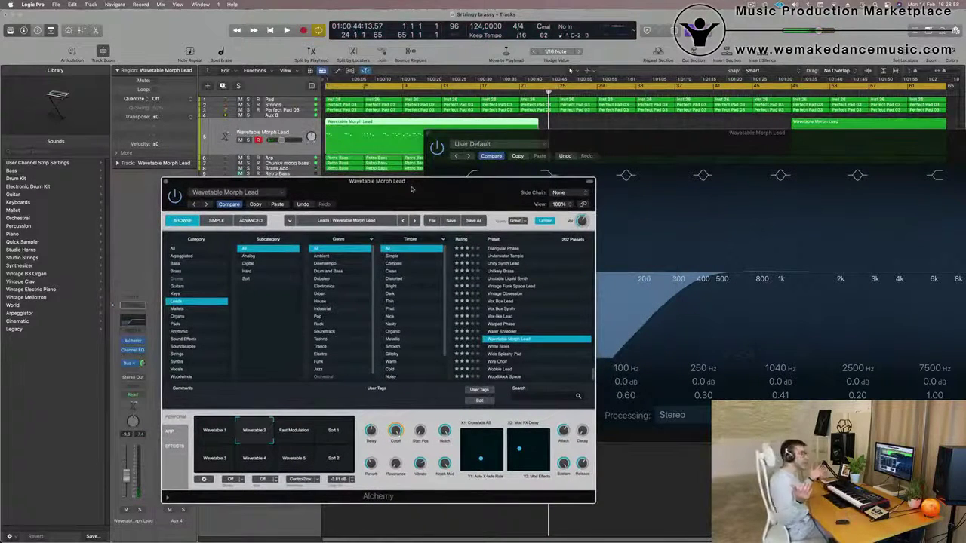
# - Play back the recorded lead from the start, clear the plug-in windows off the arrangement, and continue listening from bar 53
pyautogui.press('space')
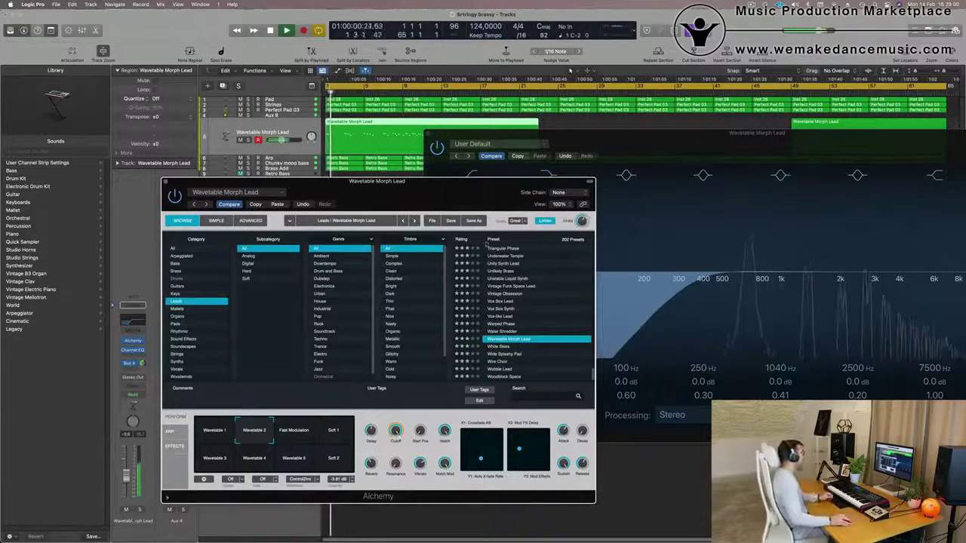
pyautogui.moveTo(419, 198); pyautogui.dragTo(336, 248)
pyautogui.moveTo(609, 139); pyautogui.dragTo(360, 260)
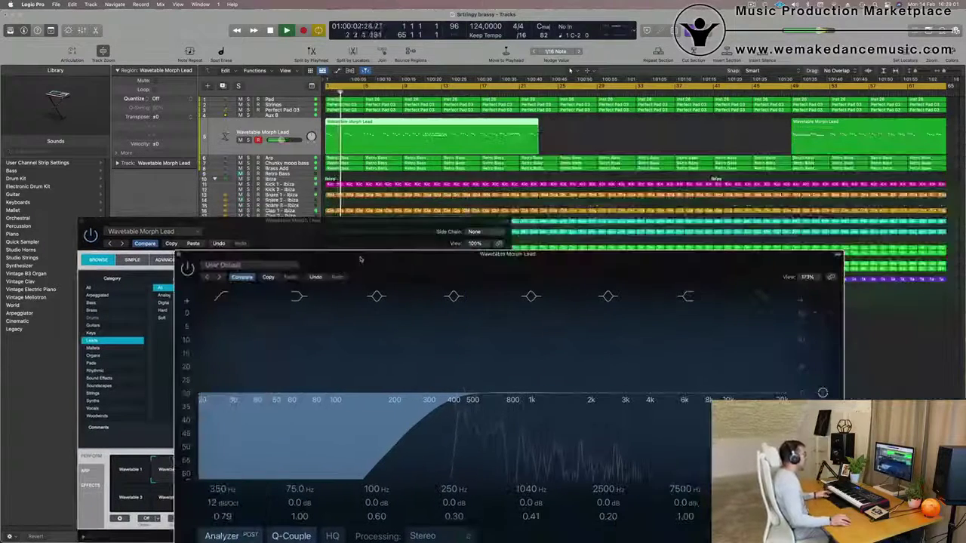
pyautogui.press('Return')
pyautogui.click(829, 92)
pyautogui.click(794, 133)
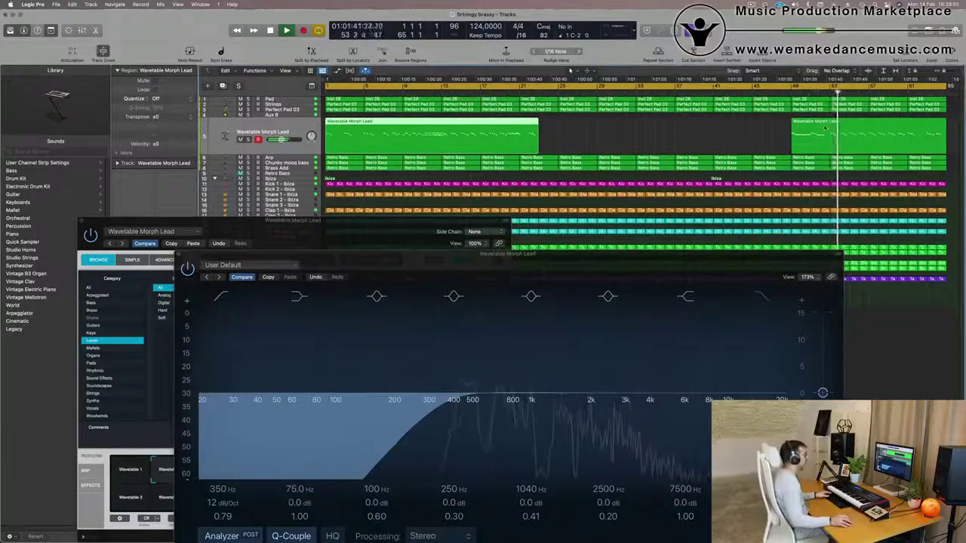
# - Split the second Wavetable Morph Lead region at bar 55, delete its earlier part, and play the result
pyautogui.moveTo(614, 263); pyautogui.dragTo(668, 200)
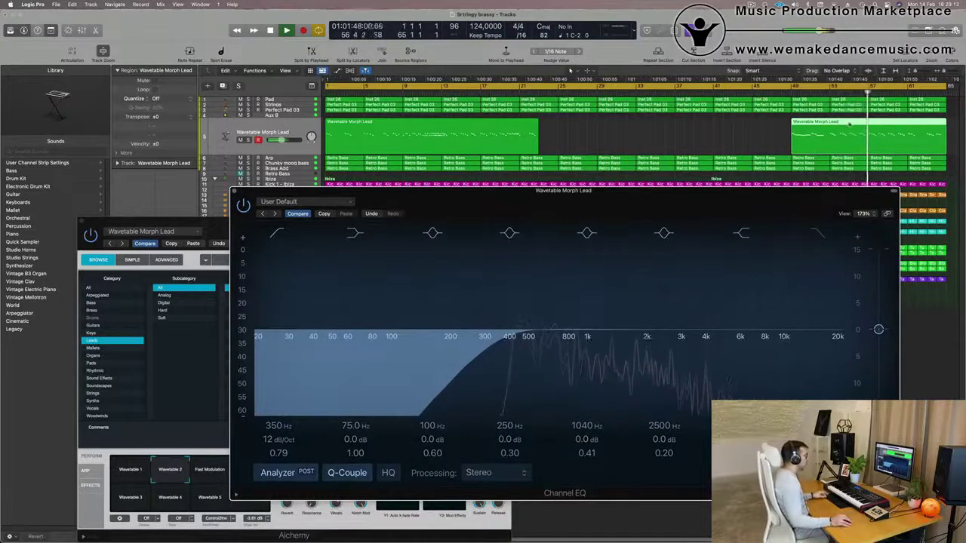
pyautogui.click(850, 125)
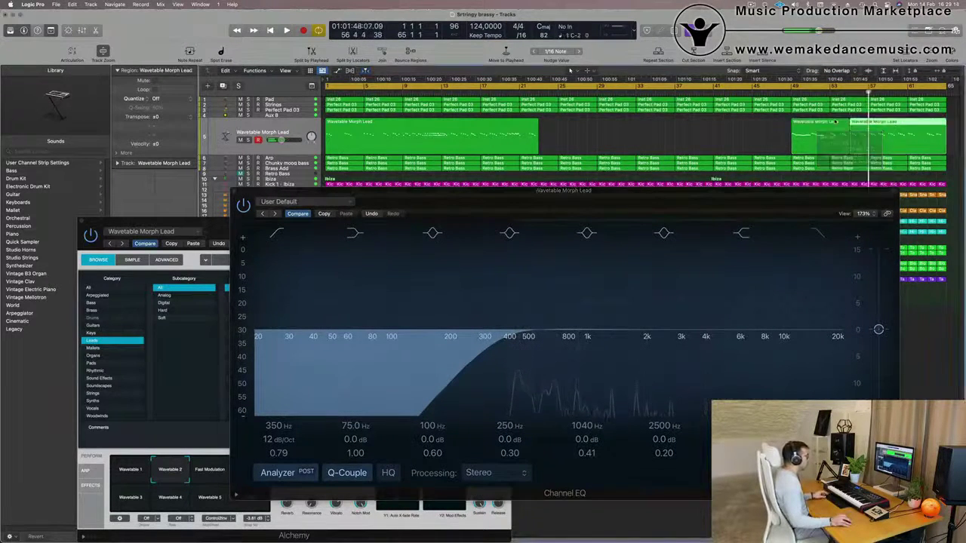
pyautogui.press('Delete')
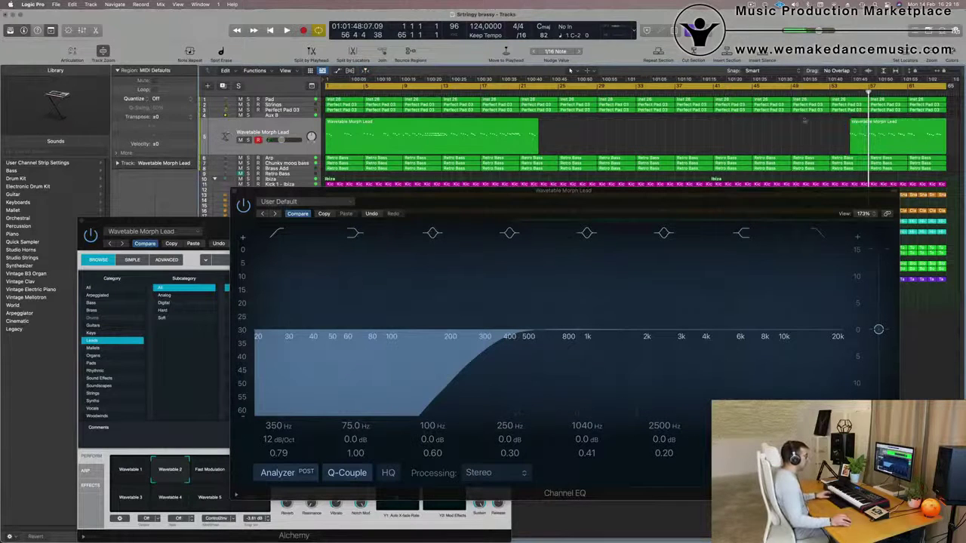
pyautogui.press('space')
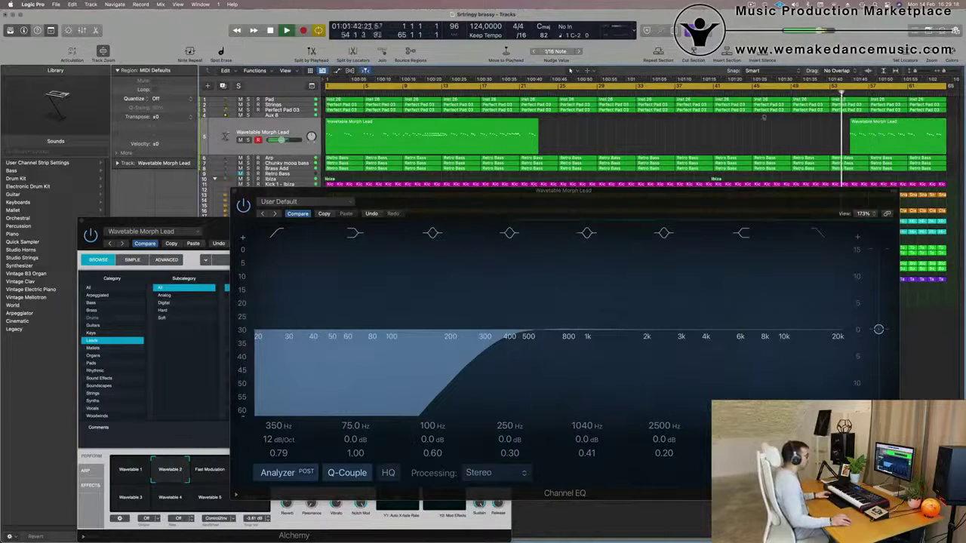
# - Move the long lead region to about bar 27 and the trimmed lead region to bar 1, then play from the start
pyautogui.moveTo(500, 132); pyautogui.dragTo(746, 132)
pyautogui.press('space')
pyautogui.moveTo(881, 138); pyautogui.dragTo(355, 137)
pyautogui.press('space')
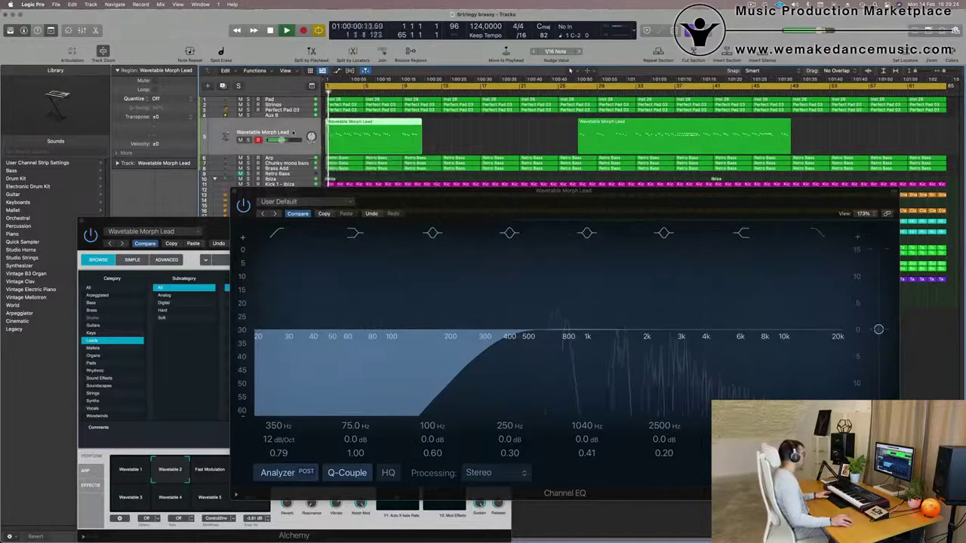
# - Open the lead regions in the Piano Roll, clear the plug-in windows aside, and quantize all notes to 1/16 Note
pyautogui.doubleClick(369, 125)
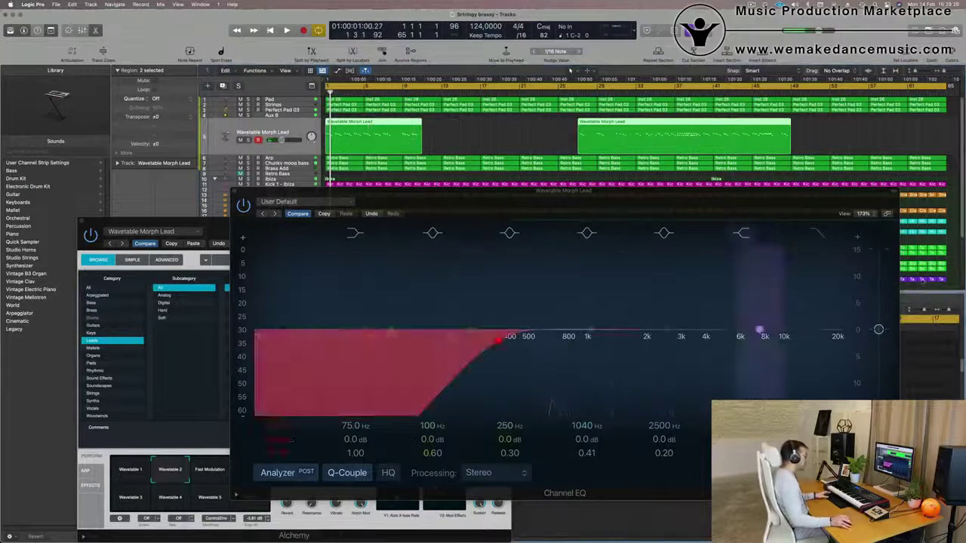
pyautogui.moveTo(743, 193); pyautogui.dragTo(964, 57)
pyautogui.moveTo(245, 222); pyautogui.dragTo(951, 116)
pyautogui.scroll(6, 387, 399)
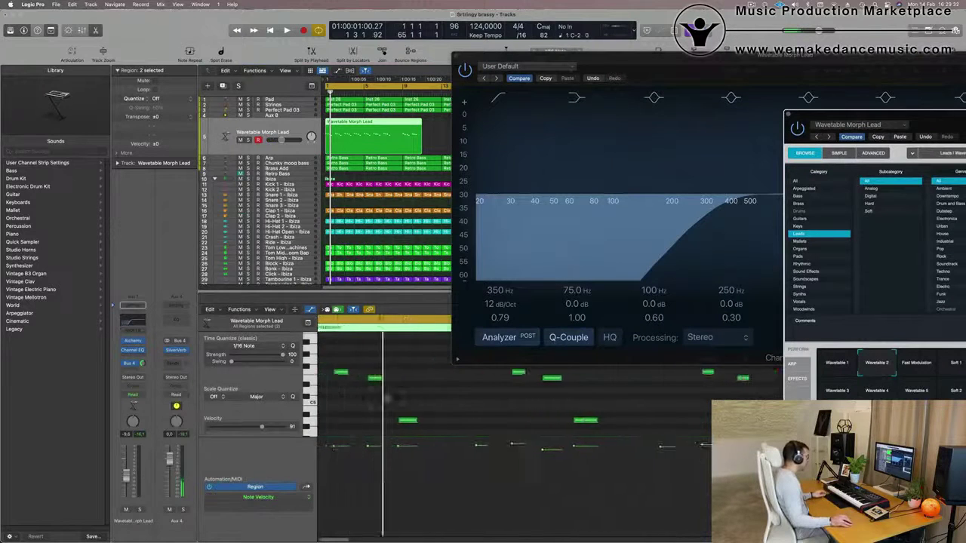
pyautogui.click(381, 403)
pyautogui.press('super+a')
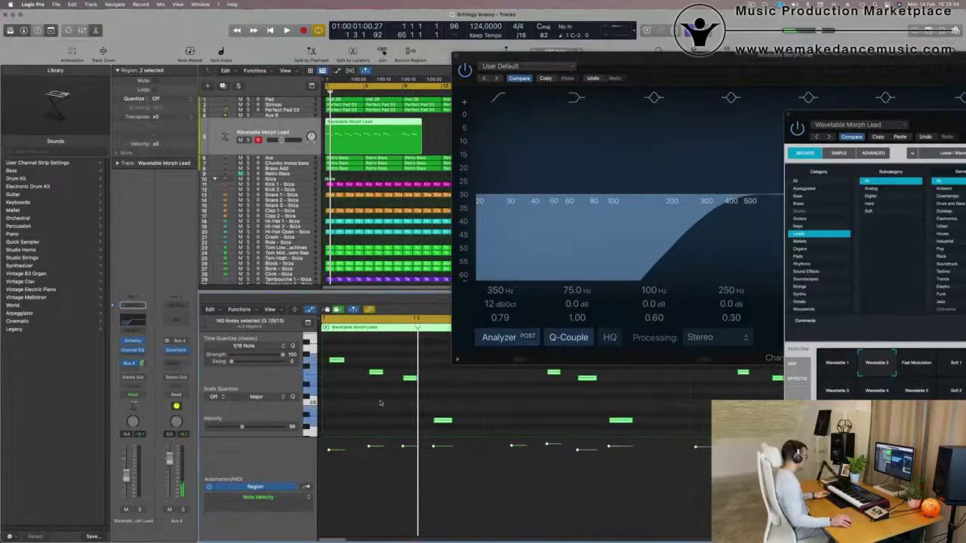
pyautogui.press('q')
pyautogui.press('space')
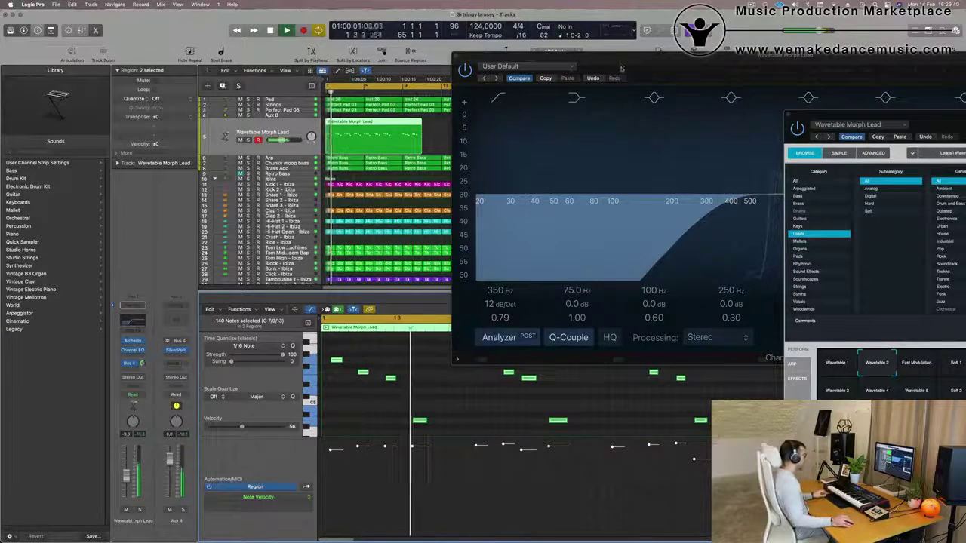
# - Clear the Channel EQ window off the arrangement, replay the quantized lead, and try to nudge its first note
pyautogui.moveTo(621, 69); pyautogui.dragTo(963, 51)
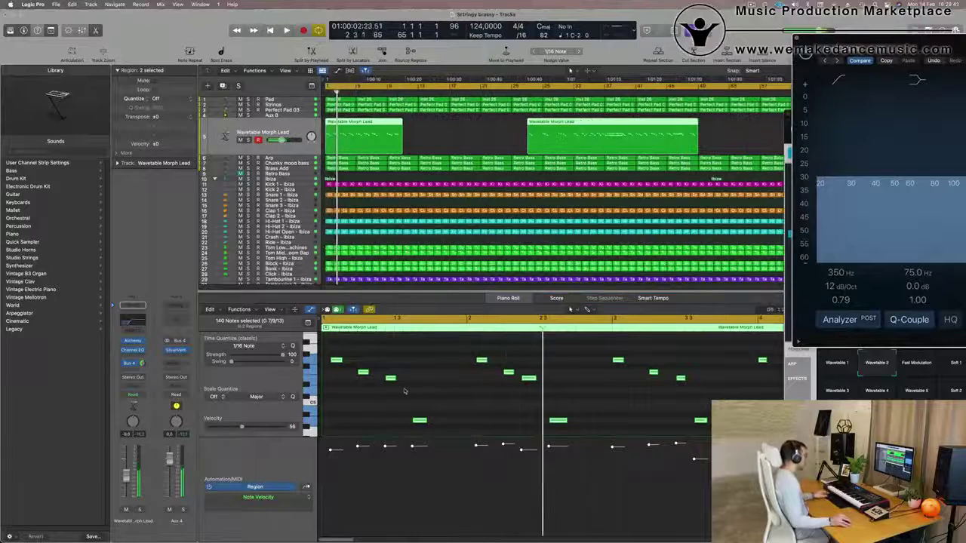
pyautogui.press('space')
pyautogui.scroll(-1, 404, 391)
pyautogui.press('space')
pyautogui.click(340, 365)
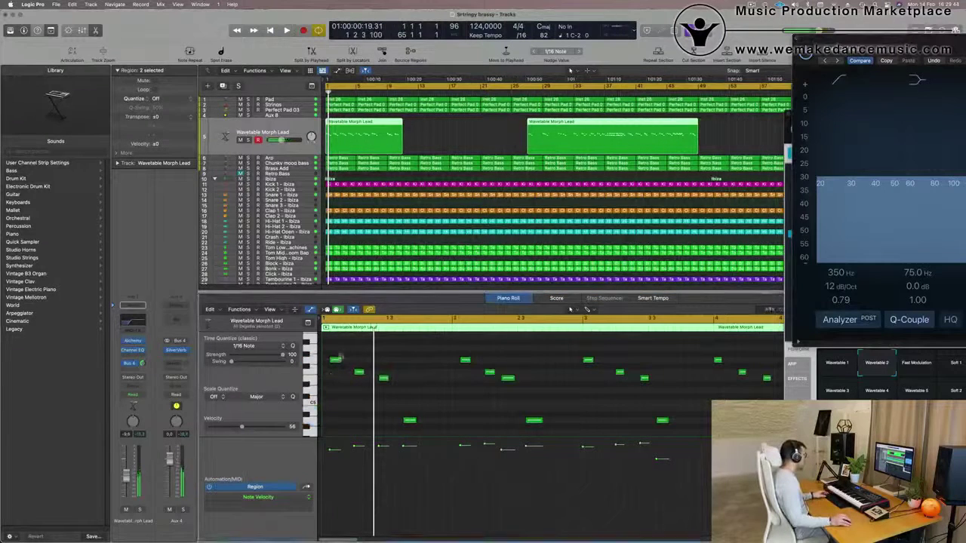
pyautogui.click(334, 362)
pyautogui.press('space')
pyautogui.press('space')
pyautogui.hotkey('alt', 'Right')
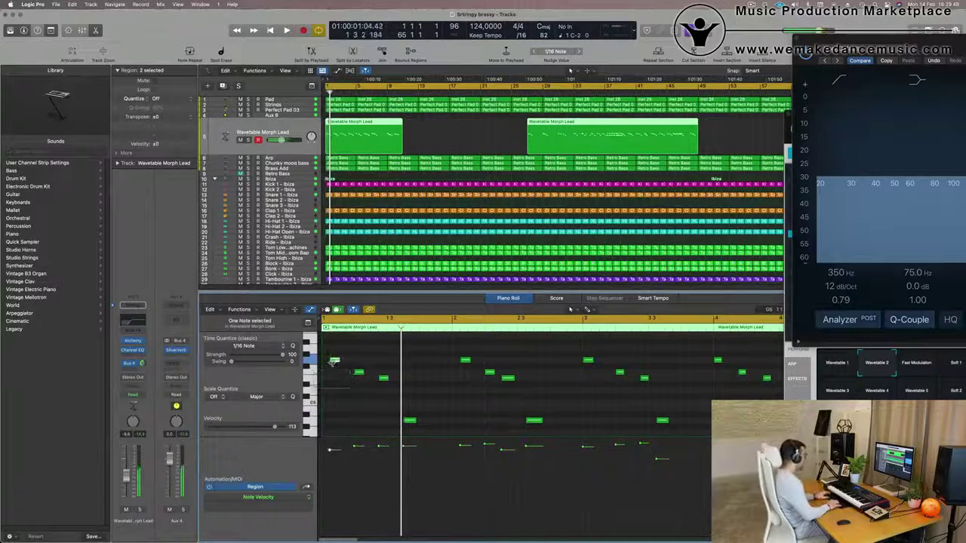
# - Listen to the lead's opening bars, divide the first lead region at bar 5, and delete the part after the cut
pyautogui.press('space')
pyautogui.scroll(-1, 360, 343)
pyautogui.scroll(-1, 360, 344)
pyautogui.press('space')
pyautogui.press('space')
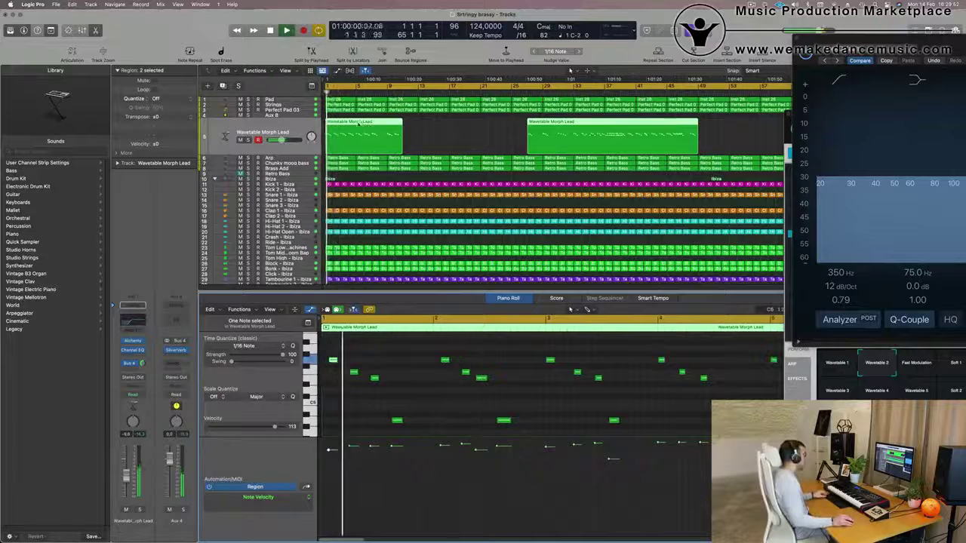
pyautogui.scroll(-3, 444, 367)
pyautogui.press('space')
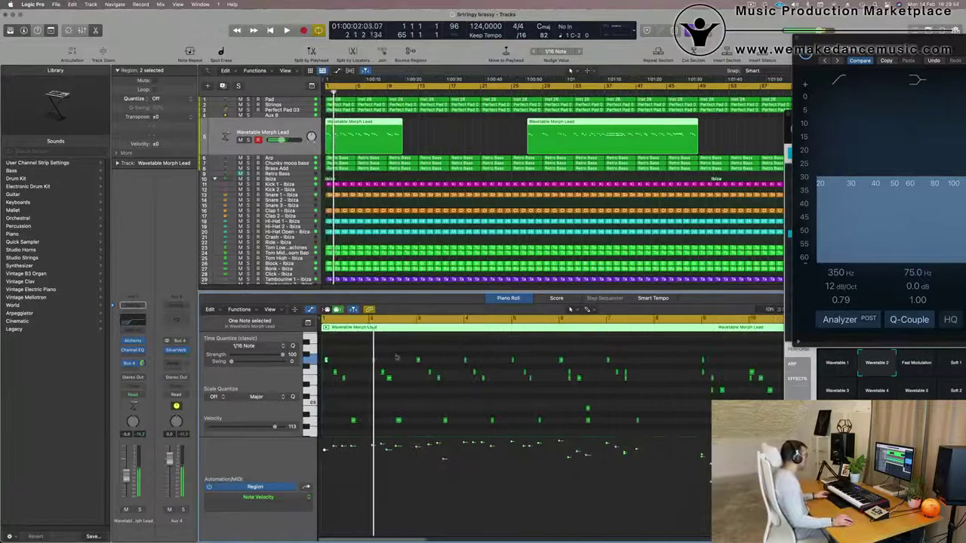
pyautogui.moveTo(371, 352); pyautogui.dragTo(523, 413)
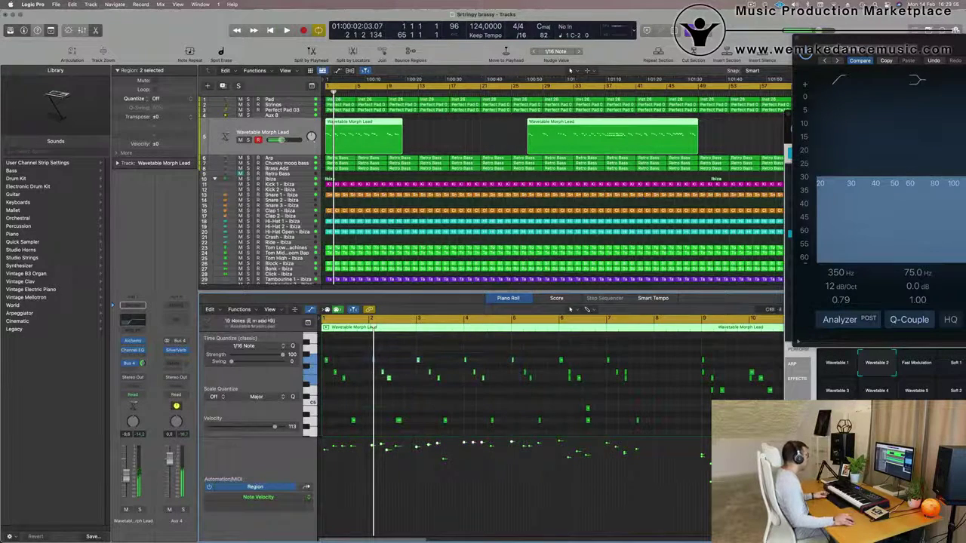
pyautogui.press('space')
pyautogui.press('space')
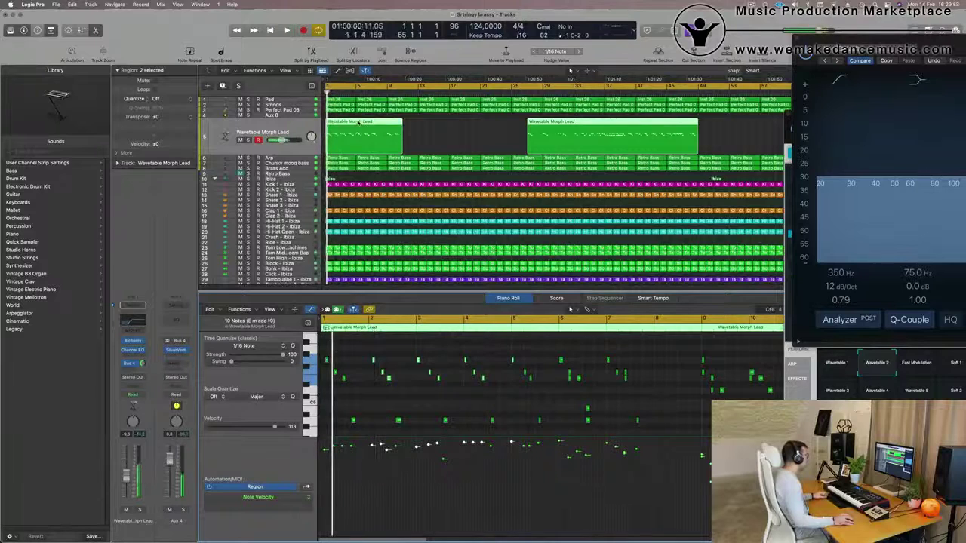
pyautogui.keyDown('super'); pyautogui.doubleClick(357, 122); pyautogui.keyUp('super')
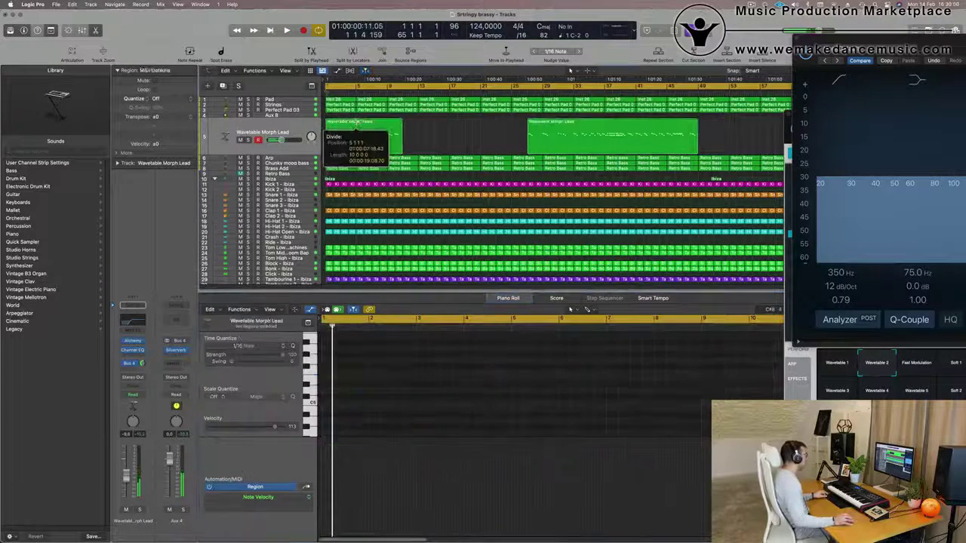
pyautogui.press('BackSpace')
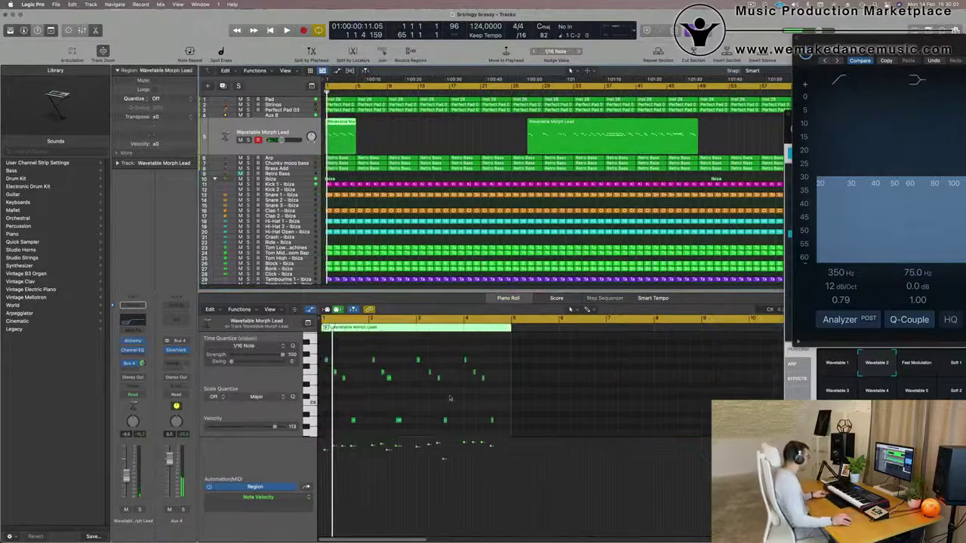
# - Delete all notes after the opening four-note phrase in the four-bar lead region and play it back
pyautogui.moveTo(360, 352); pyautogui.dragTo(501, 433)
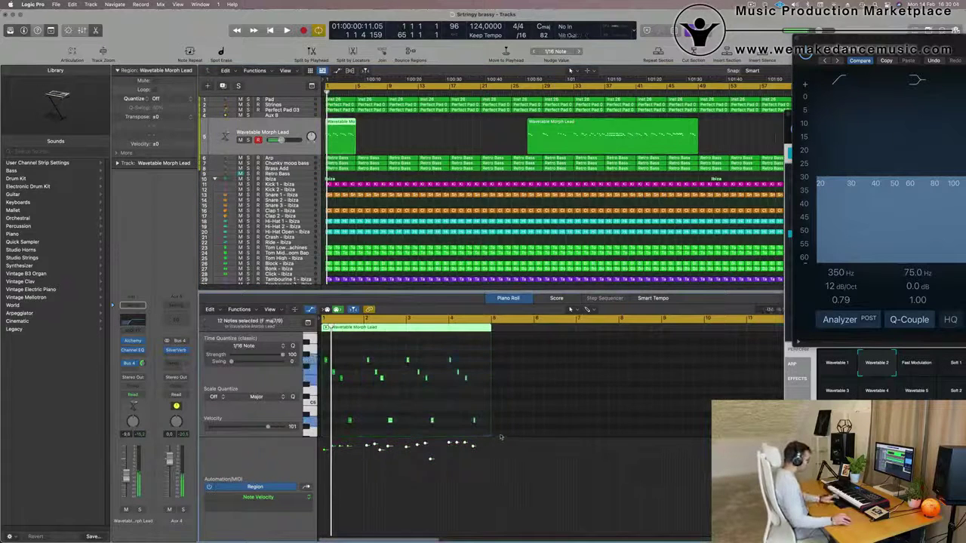
pyautogui.press('BackSpace')
pyautogui.press('space')
pyautogui.press('super+Right')
pyautogui.press('super+Right')
pyautogui.press('super+Right')
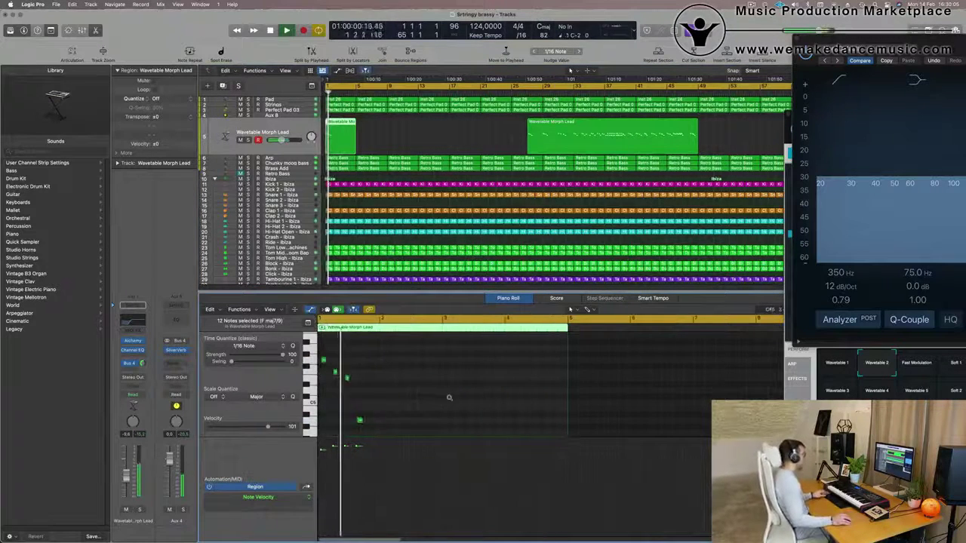
pyautogui.press('super+Left')
pyautogui.press('super+Left')
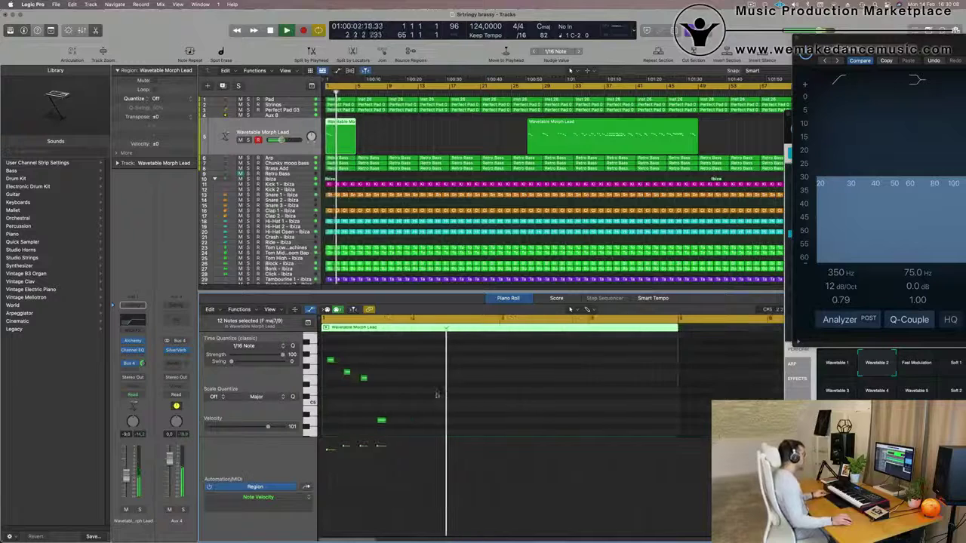
# - Duplicate the four-note lead phrase to bar 3, play it, and close the Channel EQ window
pyautogui.press('space')
pyautogui.moveTo(408, 356); pyautogui.dragTo(324, 437)
pyautogui.moveTo(408, 410); pyautogui.dragTo(469, 362)
pyautogui.press('space')
pyautogui.scroll(-4, 466, 360)
pyautogui.moveTo(794, 39); pyautogui.dragTo(365, 160)
pyautogui.click(366, 159)
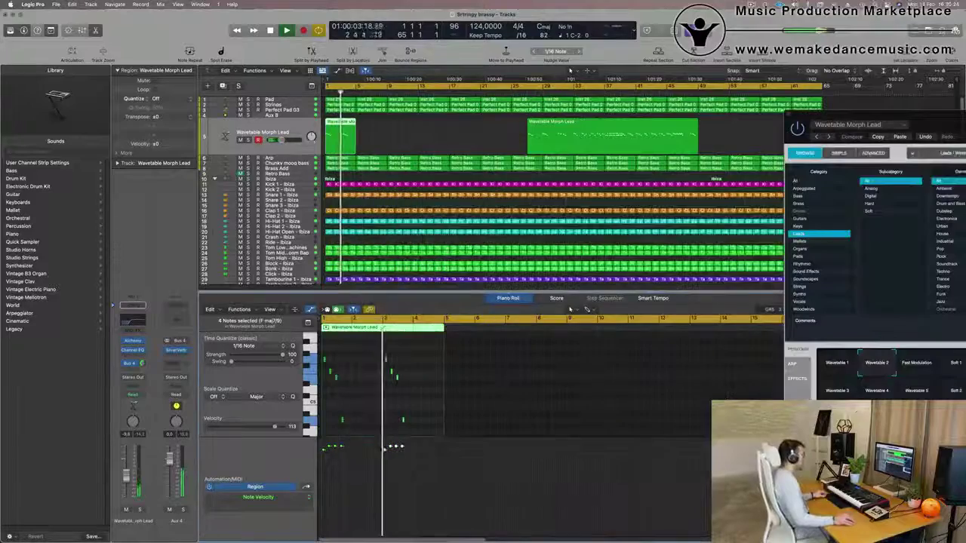
# - Switch the Wavetable Morph Lead preset to the Fast Modulation variation and uncover the lead regions
pyautogui.moveTo(931, 117); pyautogui.dragTo(530, 130)
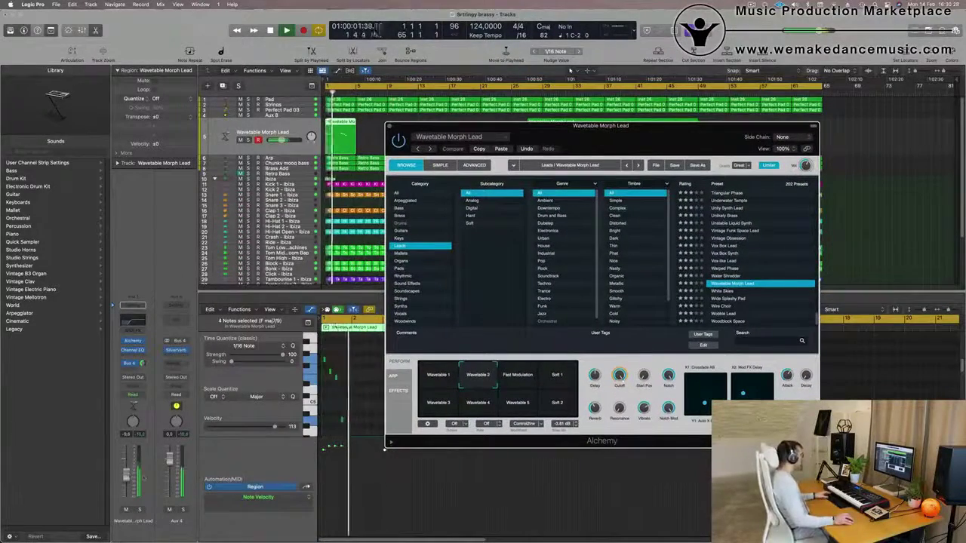
pyautogui.click(518, 375)
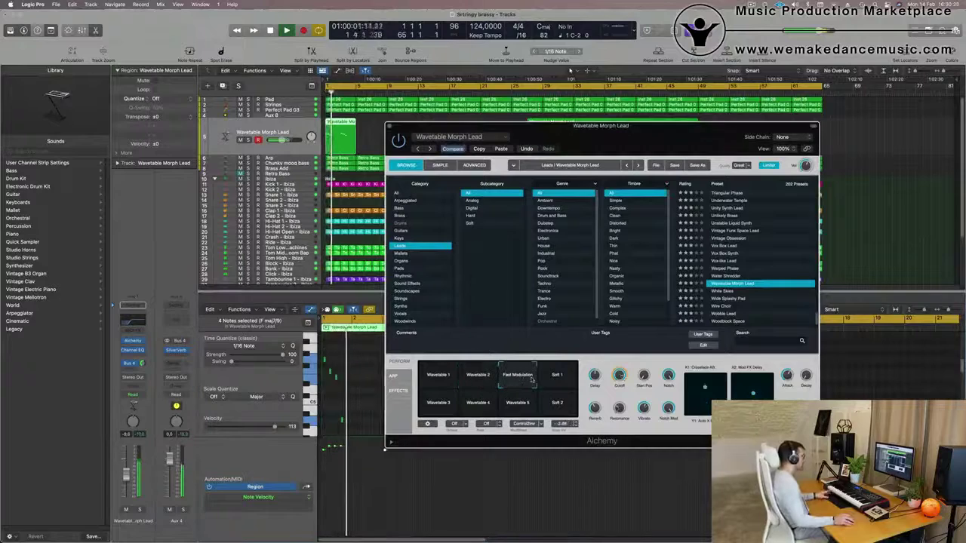
pyautogui.moveTo(596, 126); pyautogui.dragTo(551, 259)
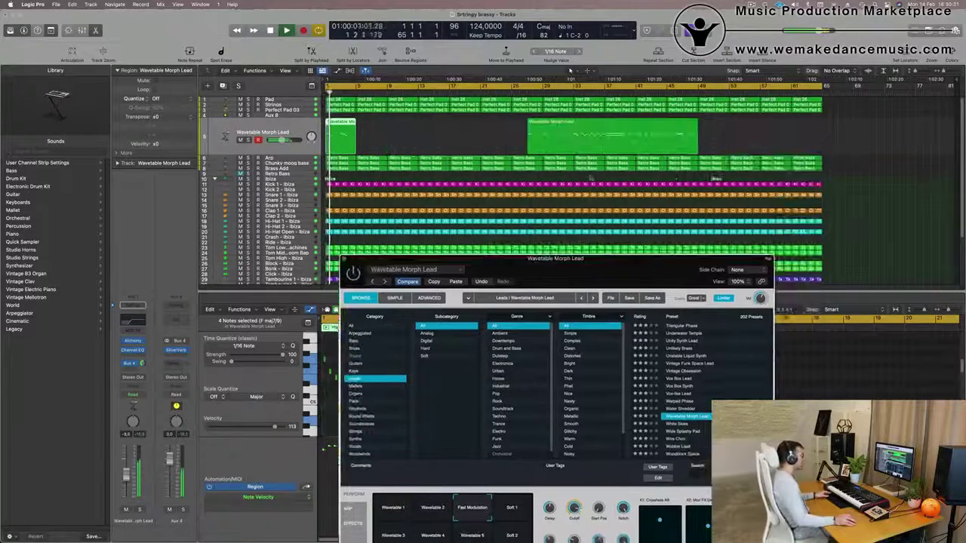
# - Delete the long lead region at bar 27 and repeat the four-bar lead region through bar 64
pyautogui.click(616, 150)
pyautogui.press('BackSpace')
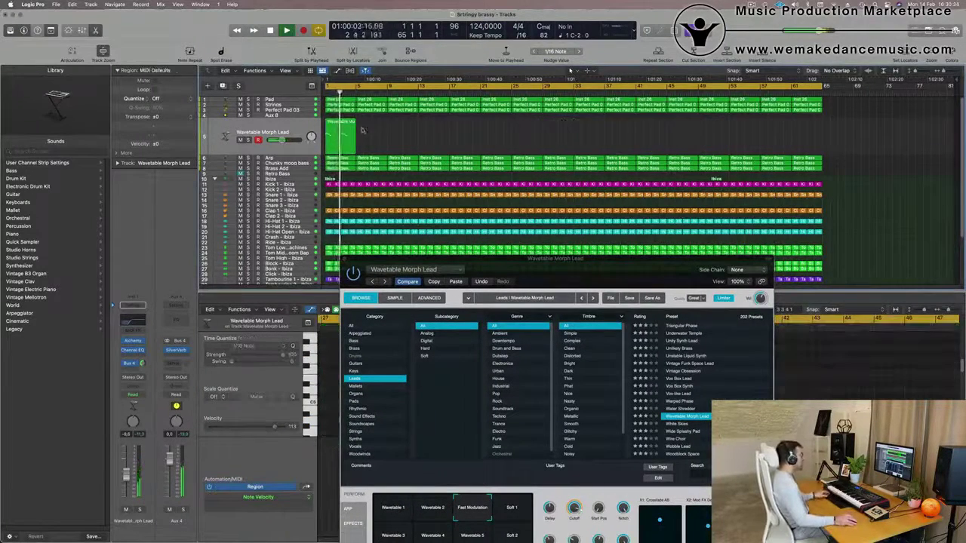
pyautogui.click(340, 127)
pyautogui.moveTo(339, 127); pyautogui.dragTo(370, 128)
pyautogui.press('super+r')
pyautogui.press('super+r')
pyautogui.press('super+r')
pyautogui.press('super+r')
pyautogui.press('super+r')
pyautogui.press('super+r')
pyautogui.press('super+r')
pyautogui.press('super+r')
pyautogui.press('super+r')
pyautogui.press('super+r')
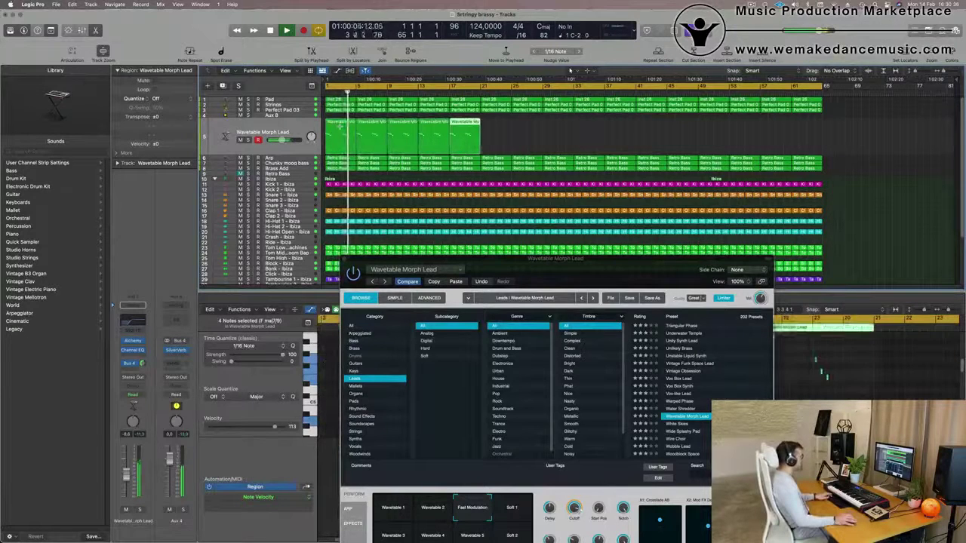
pyautogui.press('super+r')
pyautogui.press('super+r')
pyautogui.press('super+r')
pyautogui.press('super+r')
pyautogui.press('super+r')
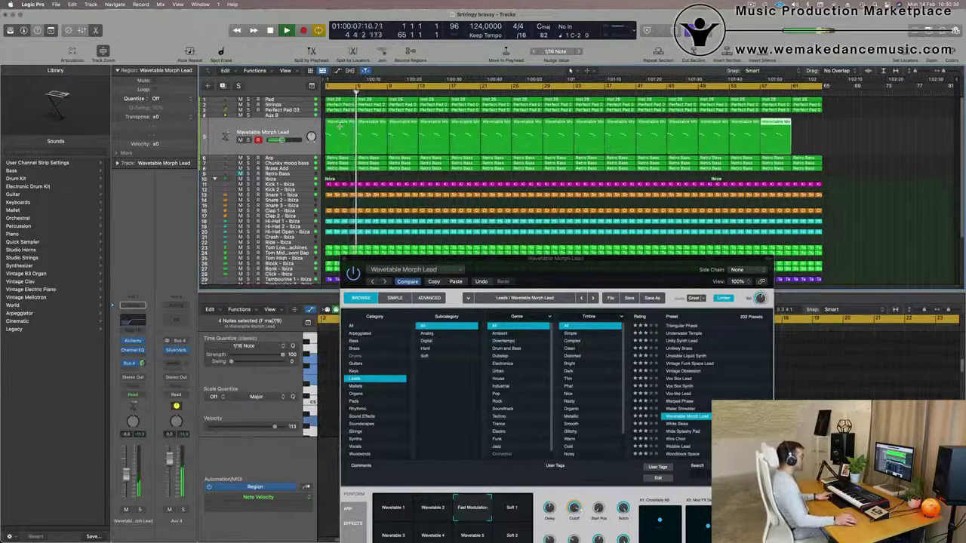
pyautogui.press('super+z')
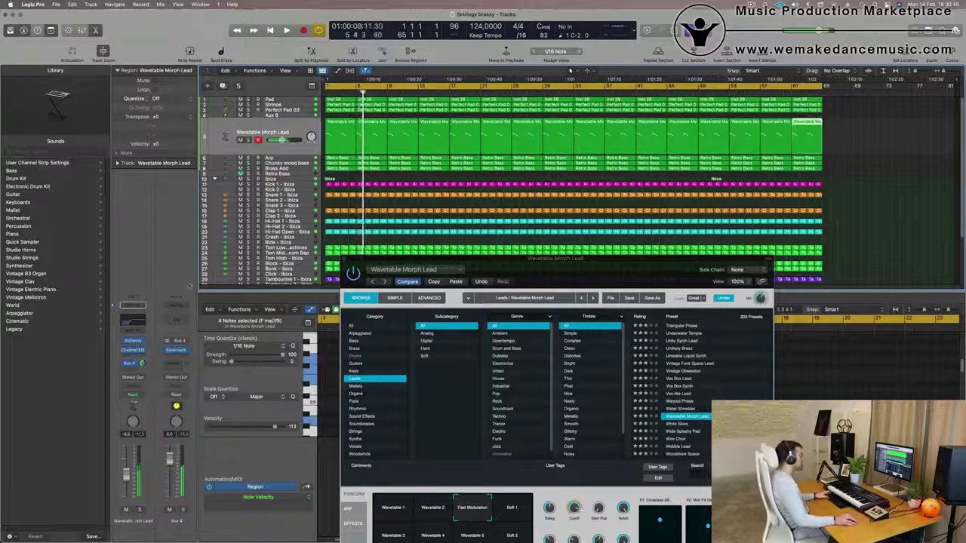
# - Audition the other Alchemy variations, including Wavetable 3, 4, 5 and the Soft ones, and return to Fast Modulation
pyautogui.moveTo(554, 280); pyautogui.dragTo(542, 130)
pyautogui.click(498, 363)
pyautogui.click(381, 387)
pyautogui.click(419, 387)
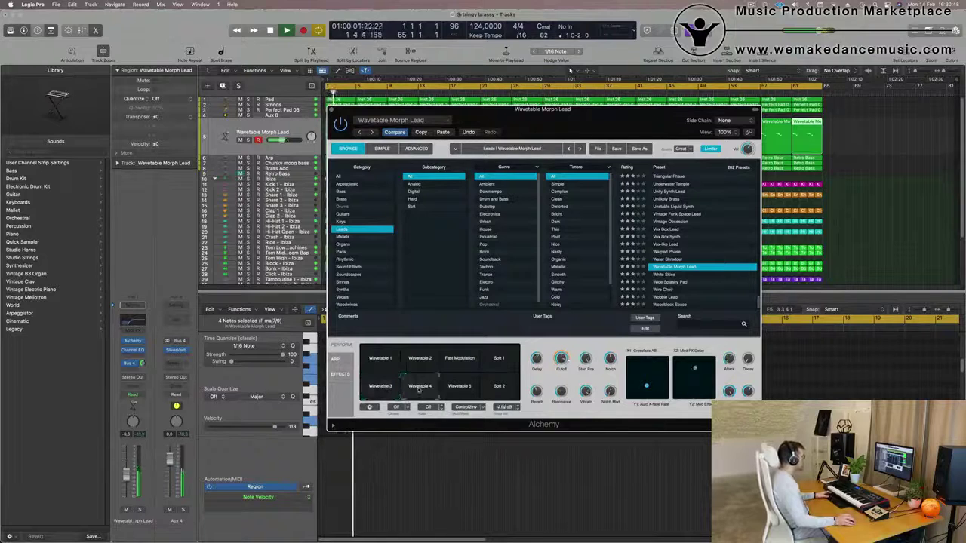
pyautogui.click(460, 387)
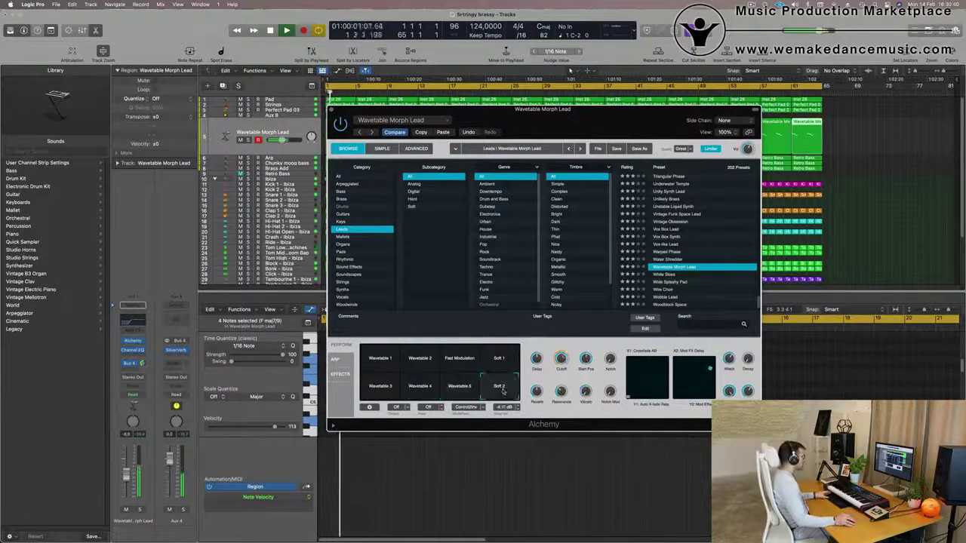
pyautogui.click(416, 367)
pyautogui.click(453, 362)
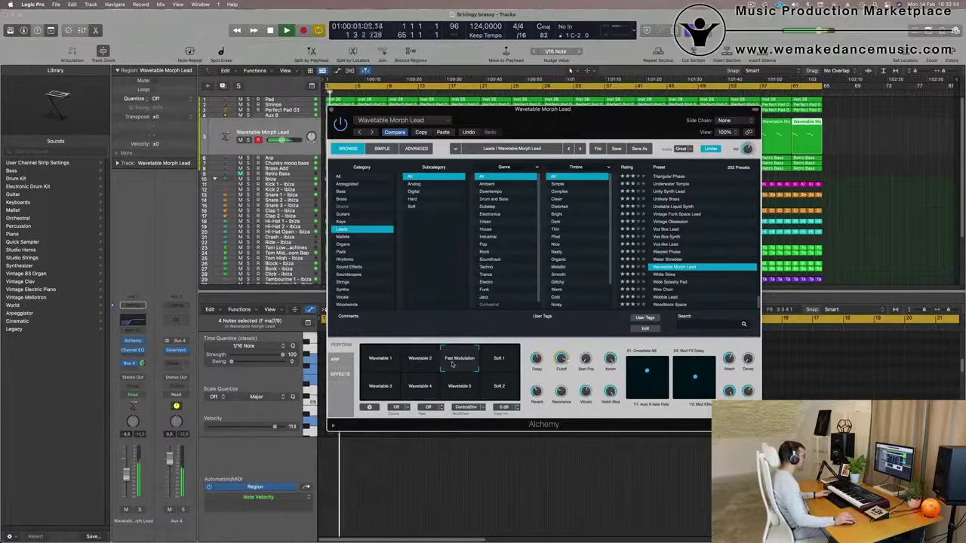
# - Lower the lead track volume to about -10.6 dB and set Alchemy's Start Pos to 0.0 %
pyautogui.moveTo(591, 113); pyautogui.dragTo(683, 75)
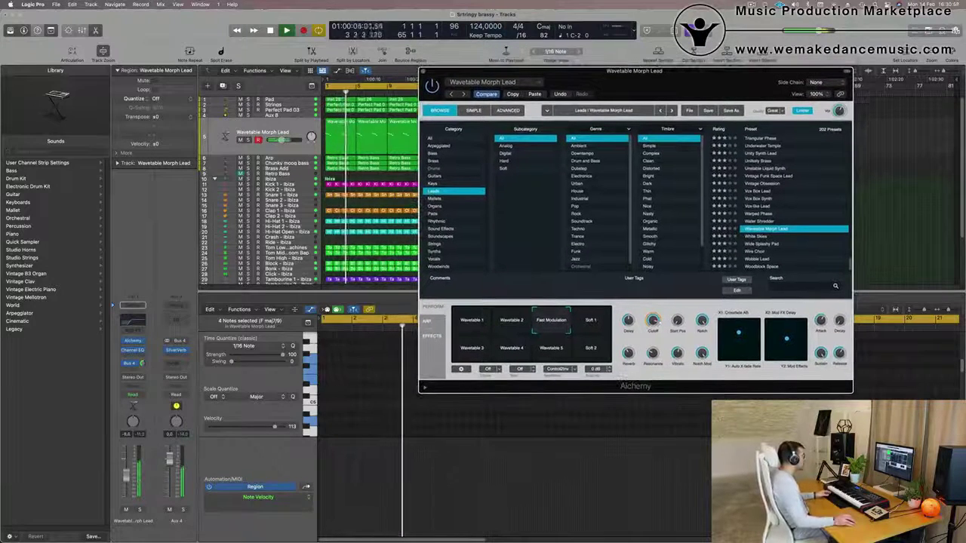
pyautogui.moveTo(126, 474); pyautogui.dragTo(126, 480)
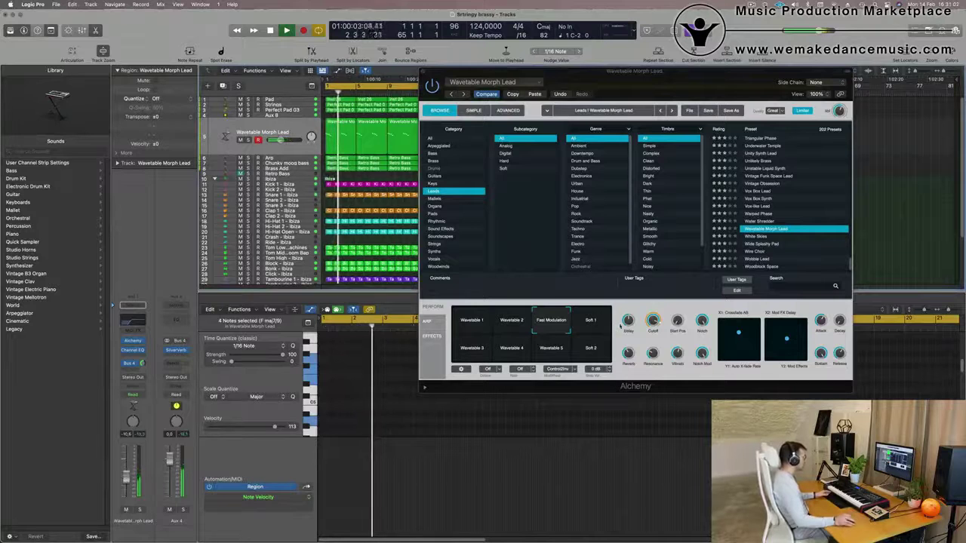
pyautogui.click(658, 339)
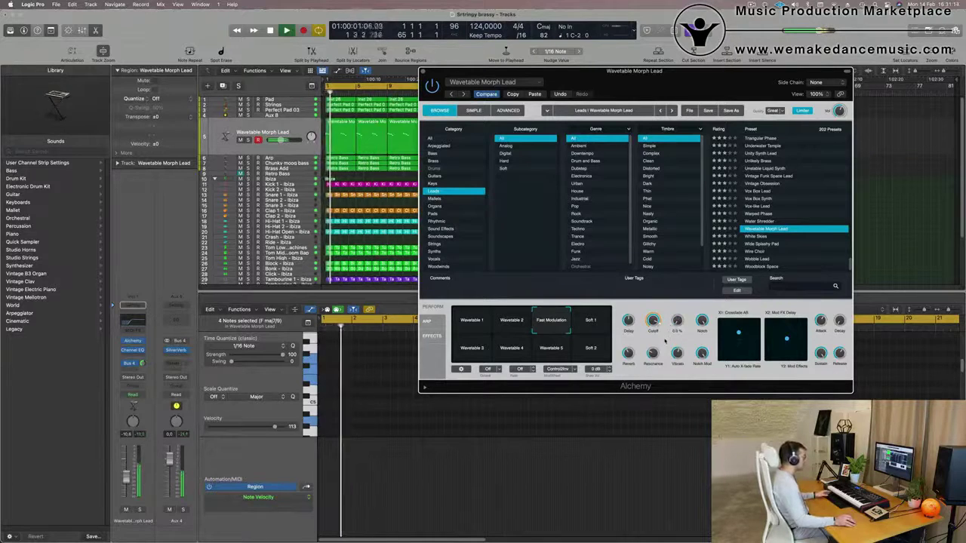
# - Lower the lead track volume to about -11.6 dB, fine-tune Alchemy's cutoff, and close the plug-in window
pyautogui.moveTo(689, 89); pyautogui.dragTo(670, 142)
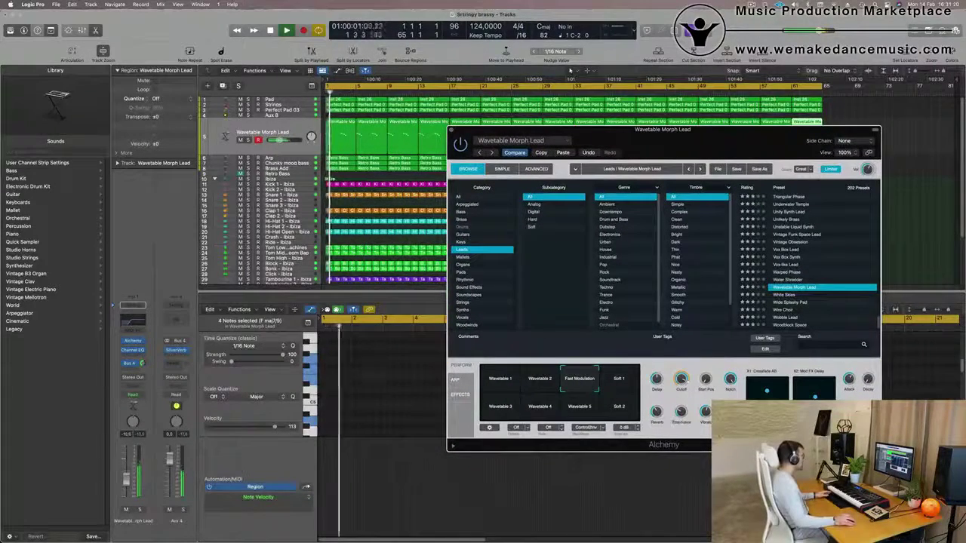
pyautogui.moveTo(127, 477); pyautogui.dragTo(127, 481)
pyautogui.moveTo(677, 383); pyautogui.dragTo(681, 387)
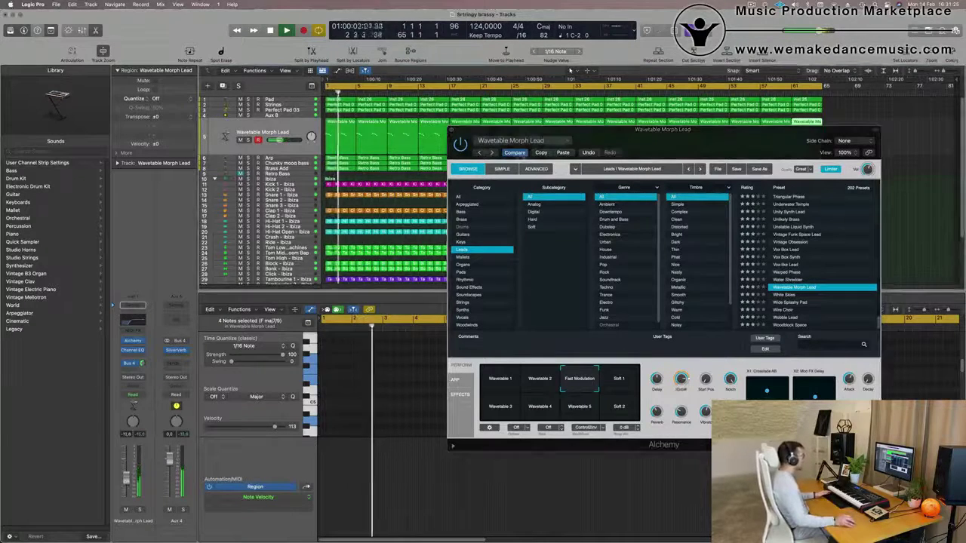
pyautogui.moveTo(646, 131); pyautogui.dragTo(573, 166)
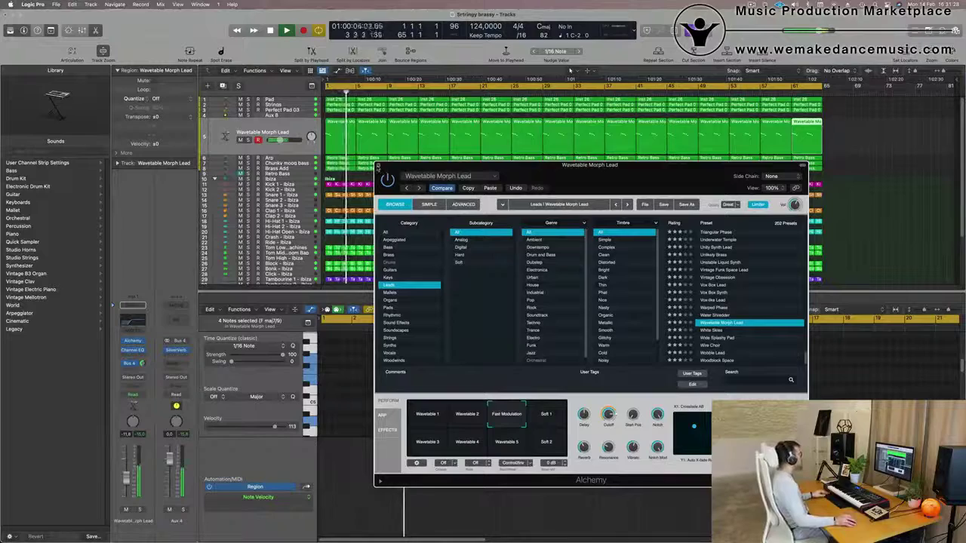
pyautogui.click(378, 165)
pyautogui.scroll(3, 385, 221)
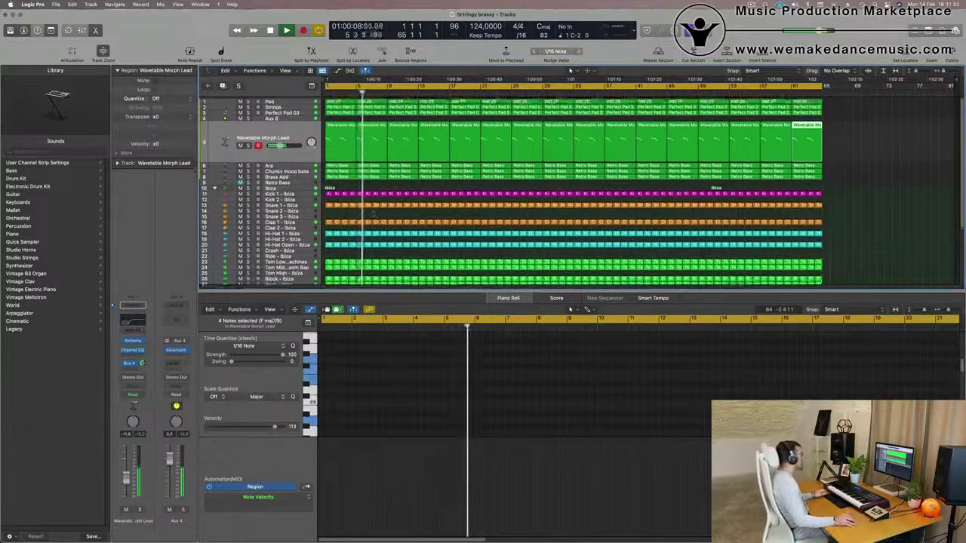